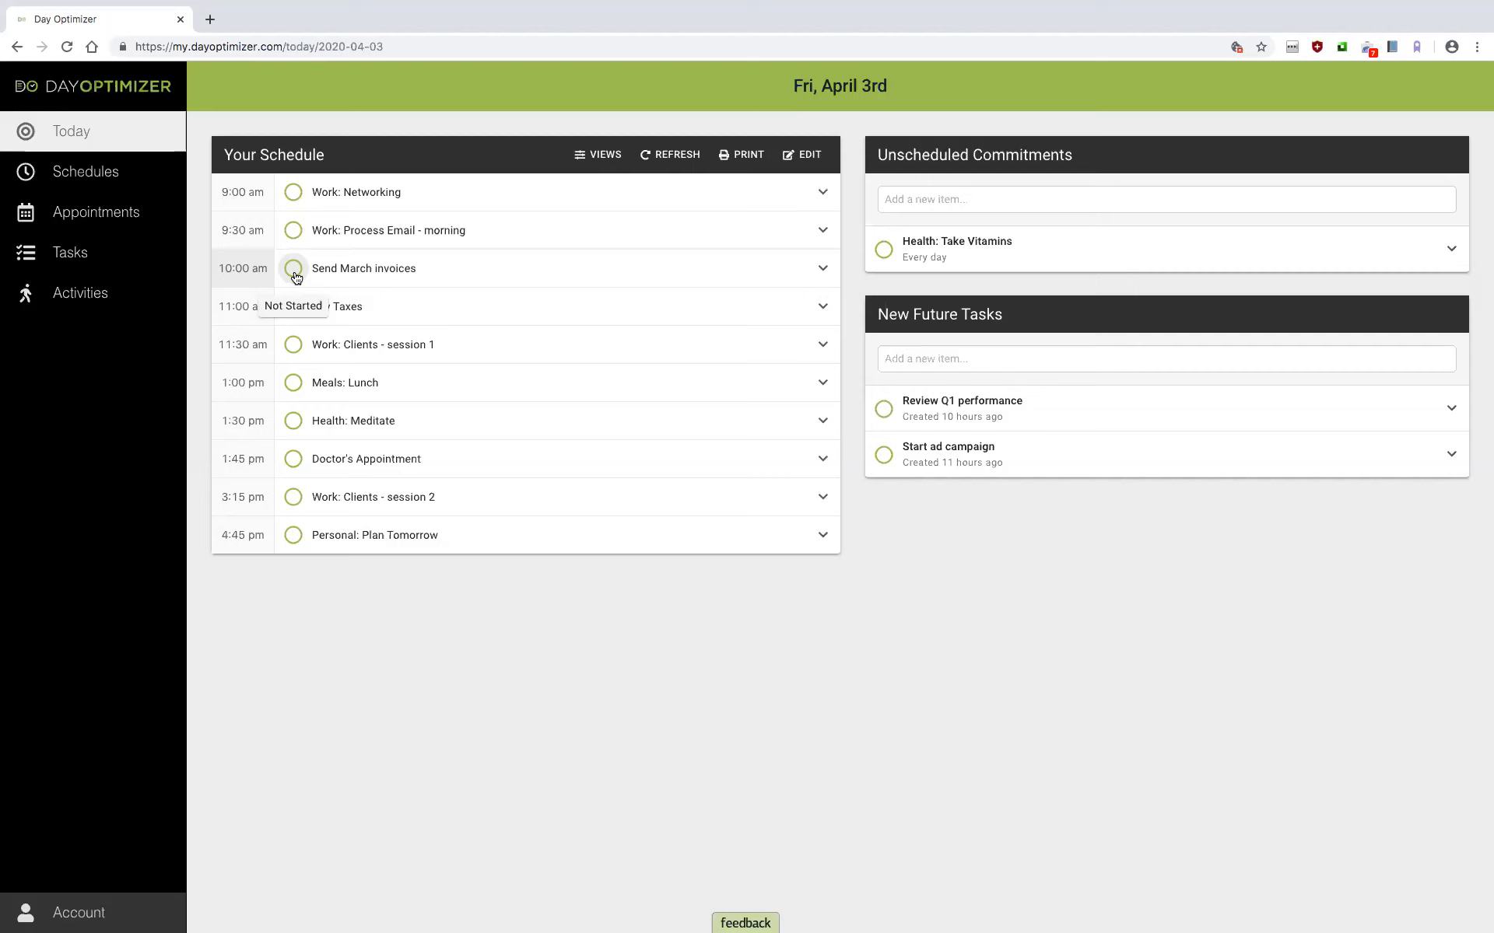
Step: Mark Send March invoices and Meals: Lunch as done in the Friday, April 3rd schedule
click(298, 280)
click(297, 279)
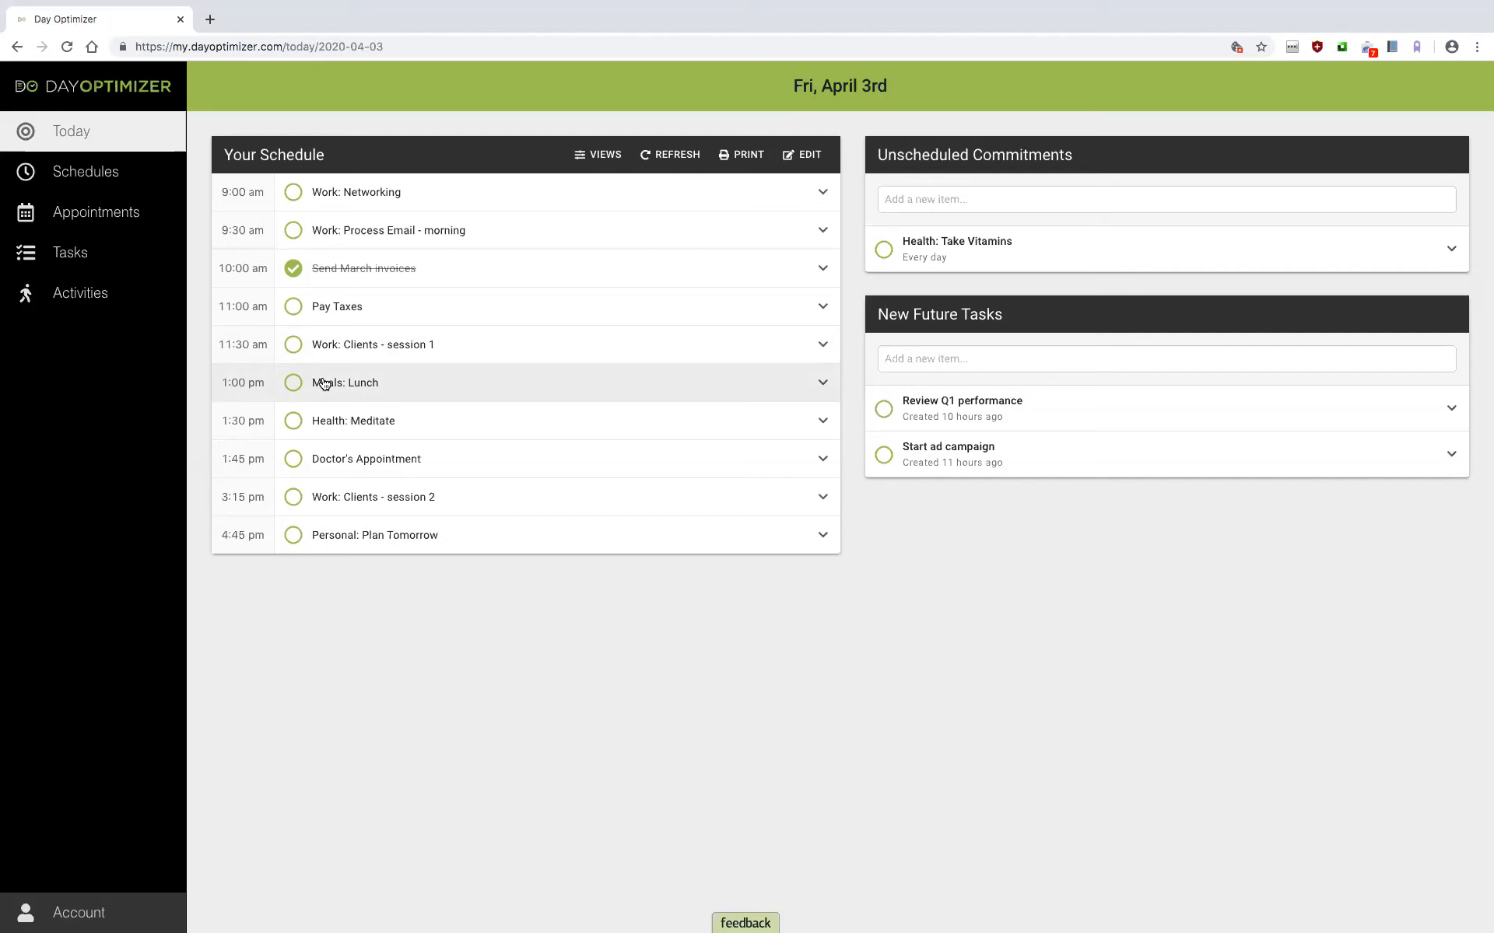
click(294, 383)
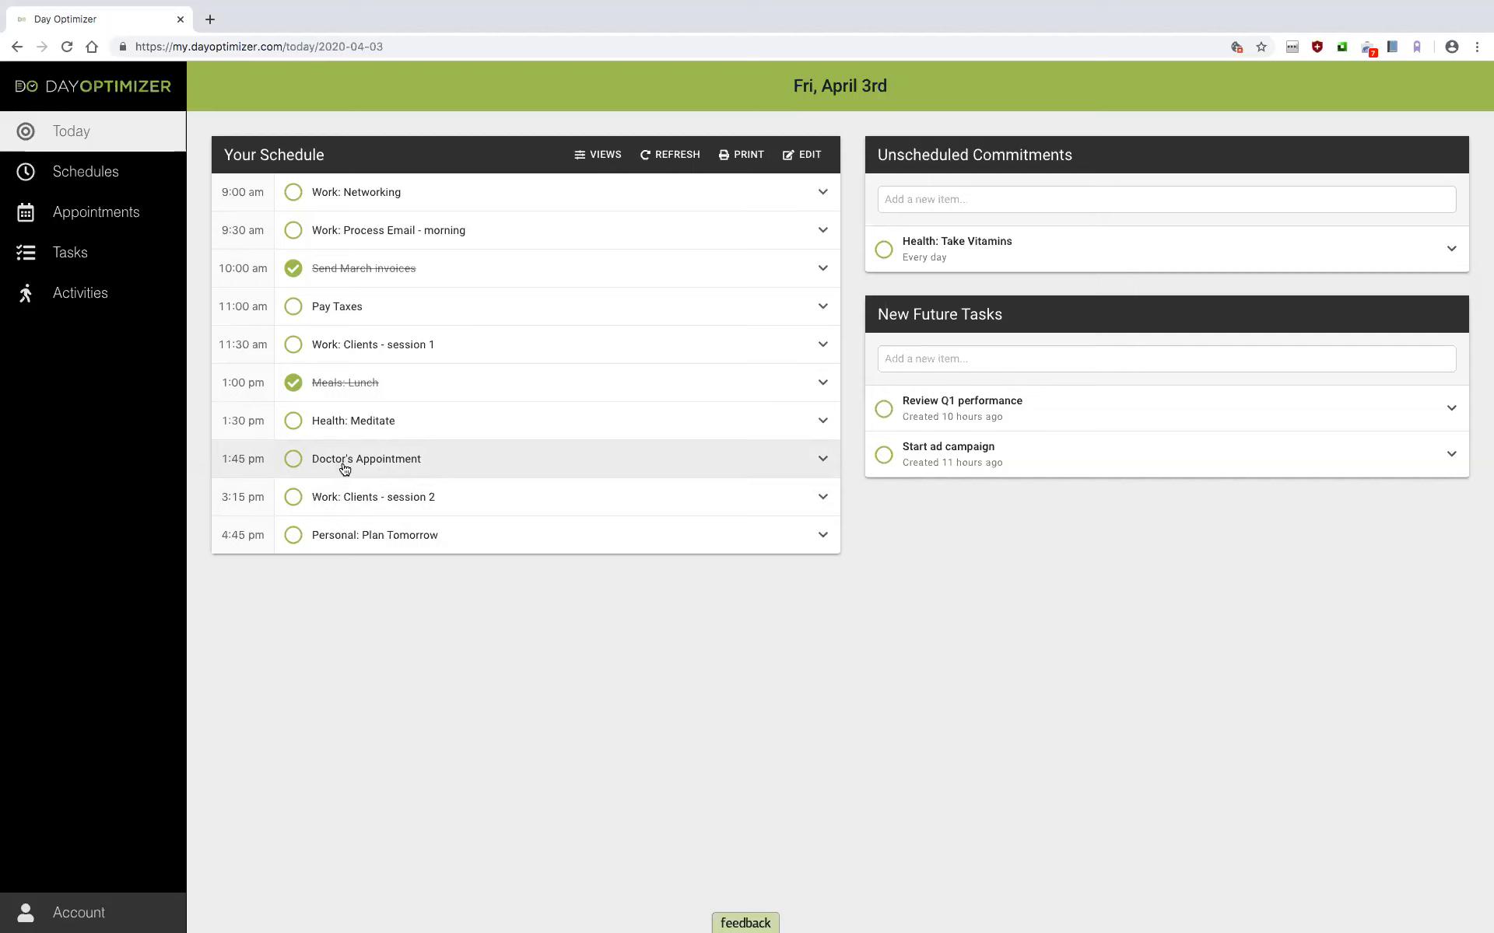
click(294, 462)
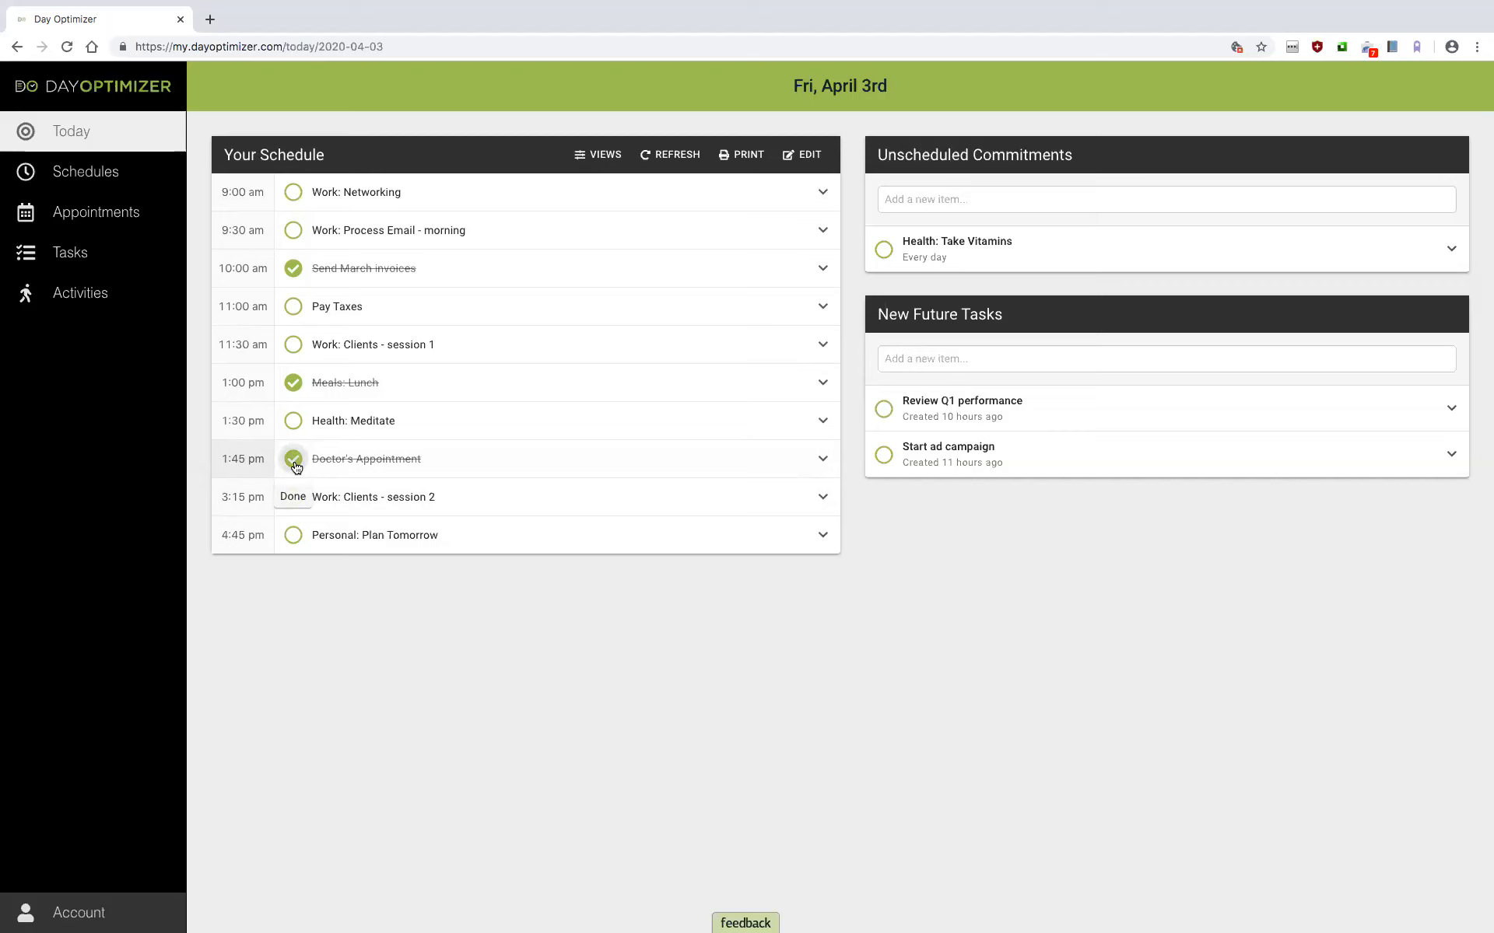
click(295, 463)
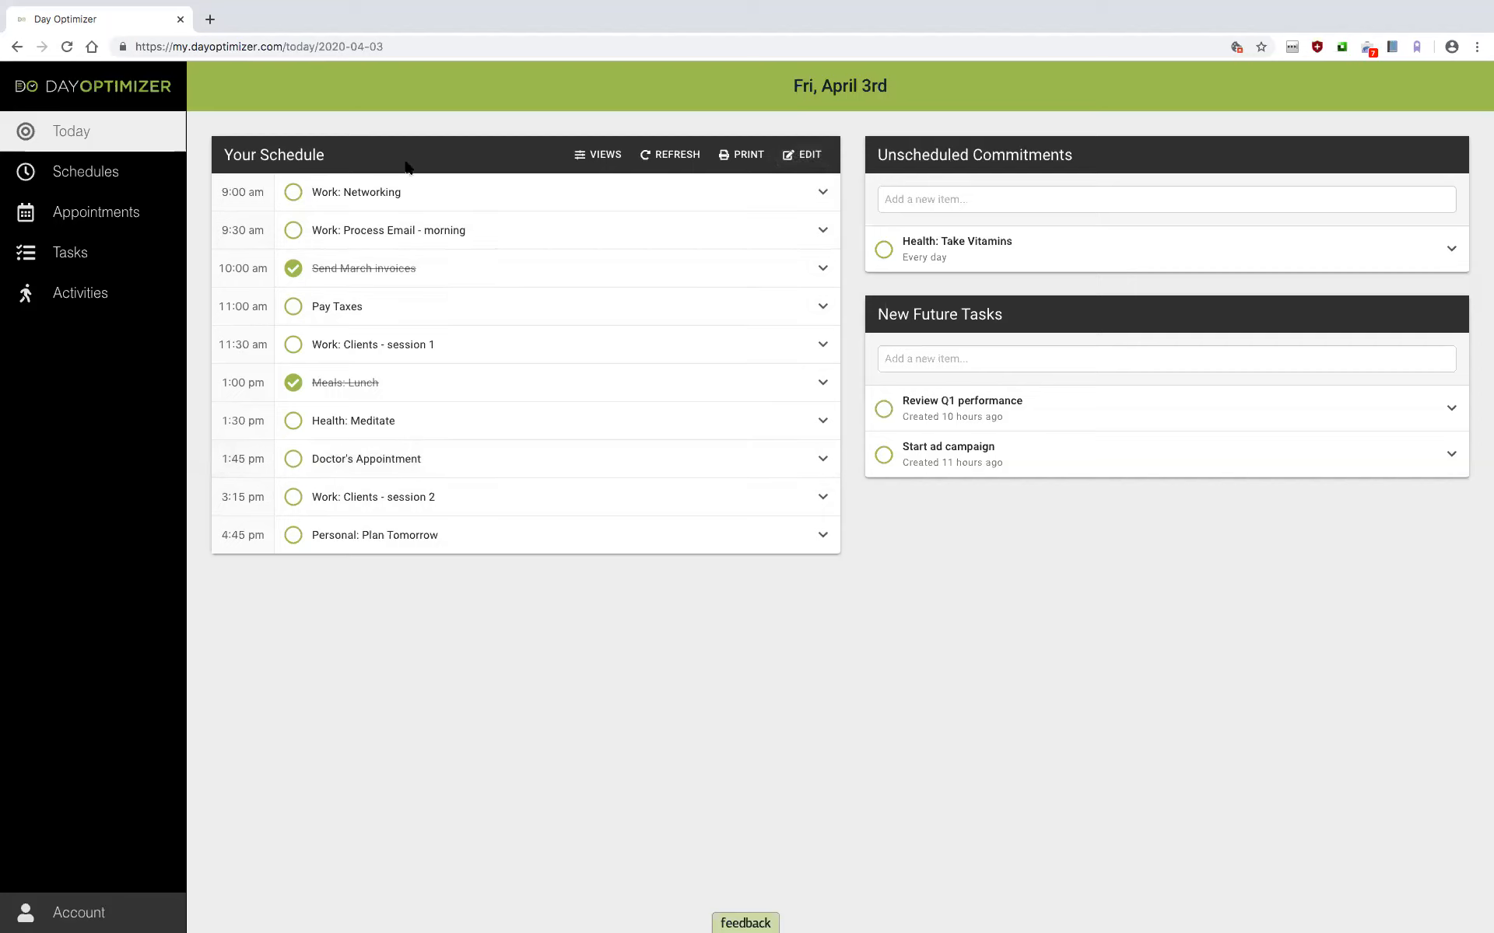
Step: Start planning the schedule for Monday, April 6th and look through the available tasks, appointments and activities
click(84, 135)
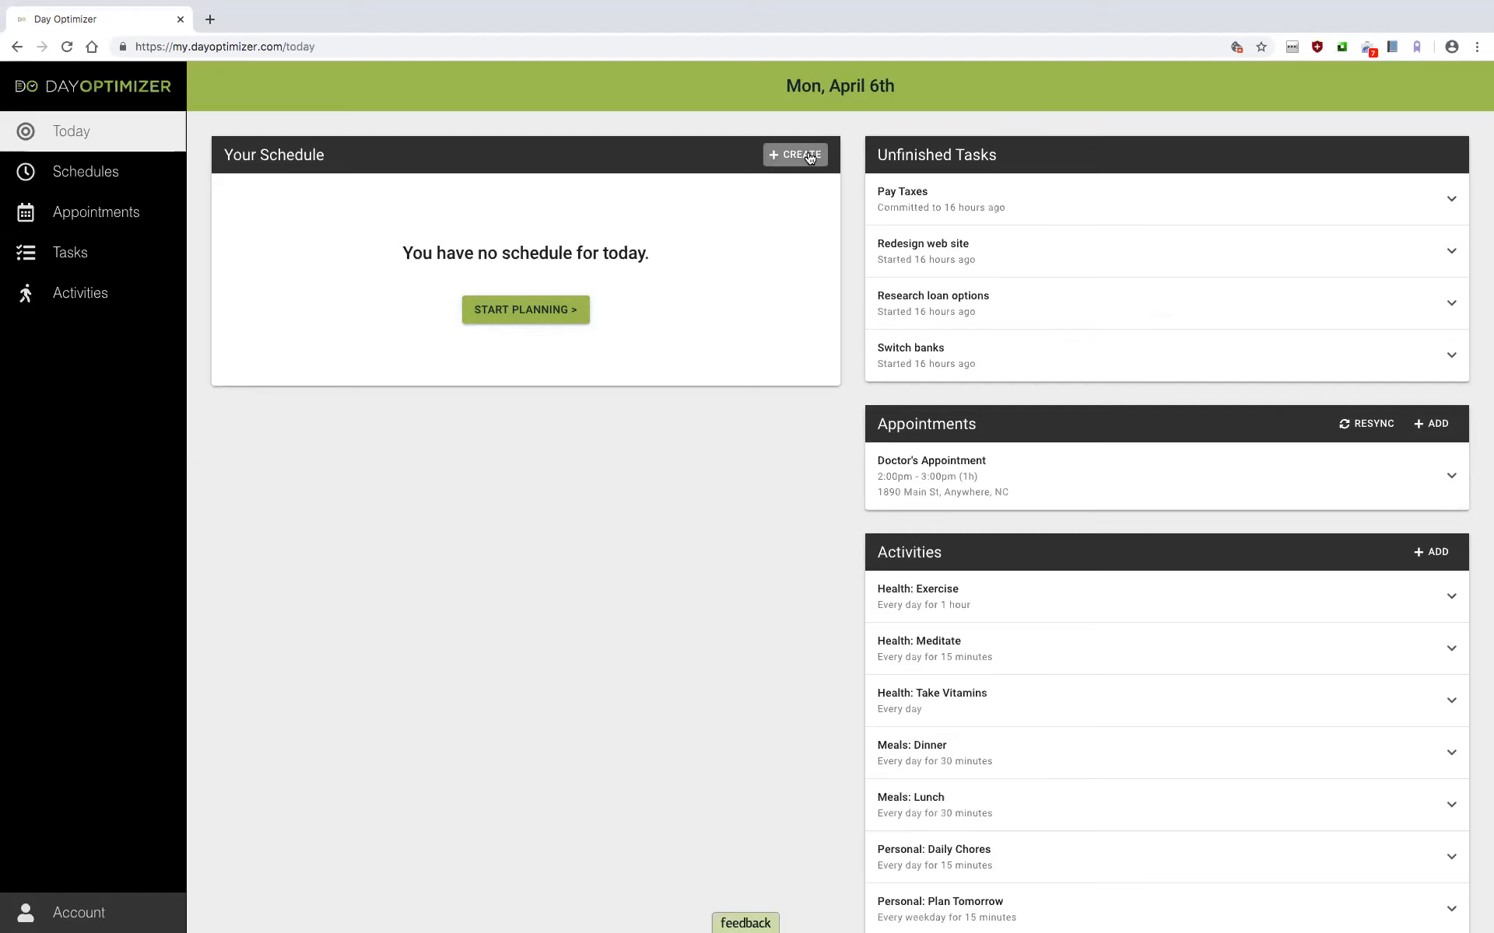
click(546, 311)
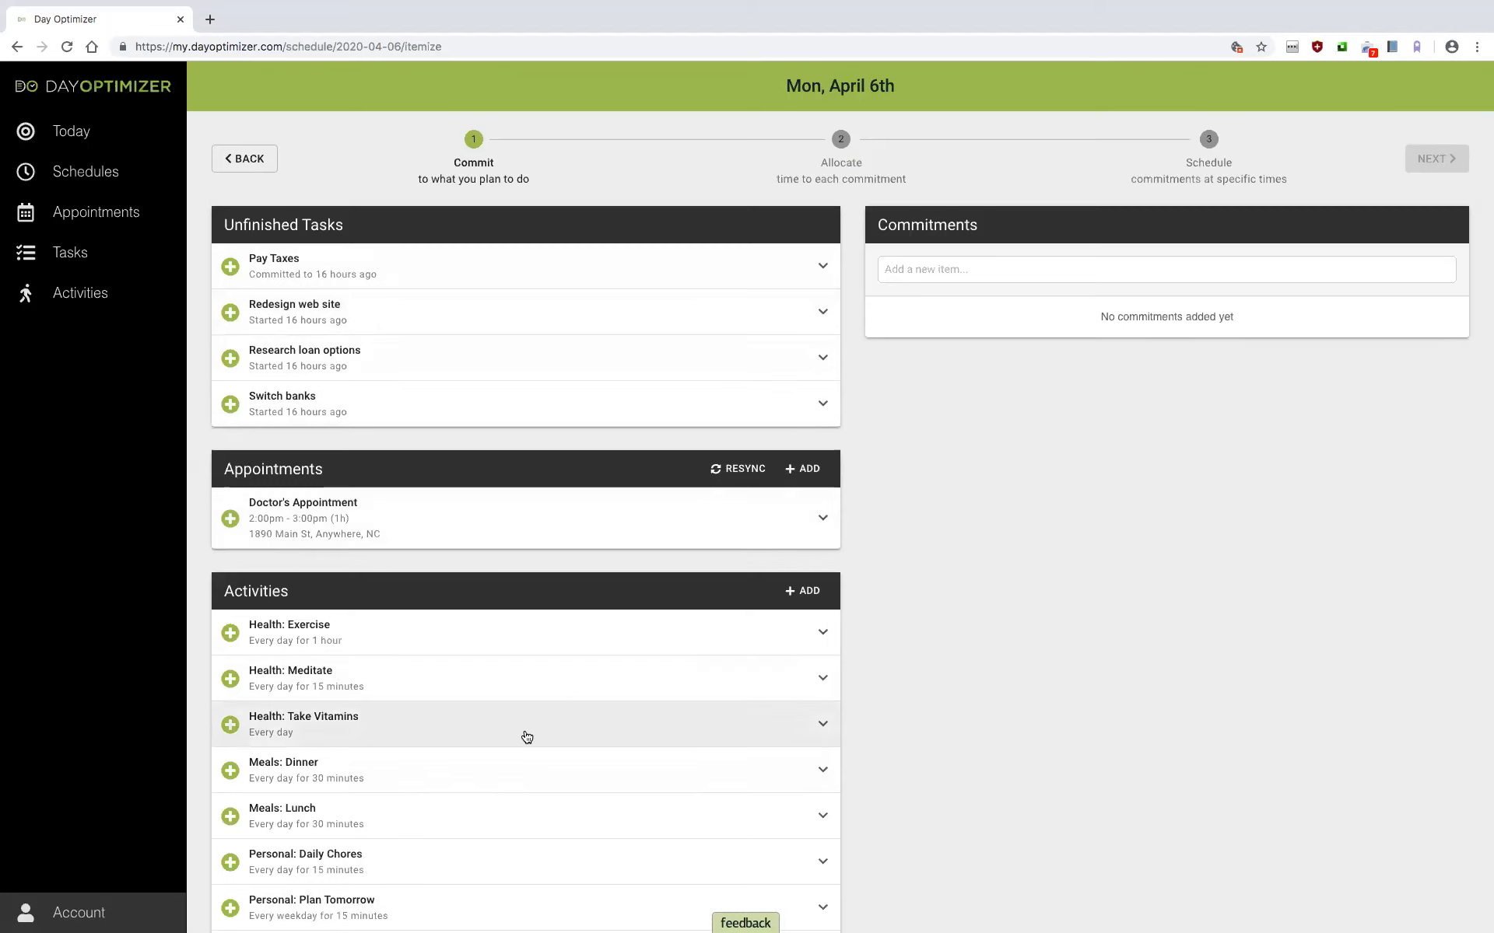
scroll(527, 737, down, 7)
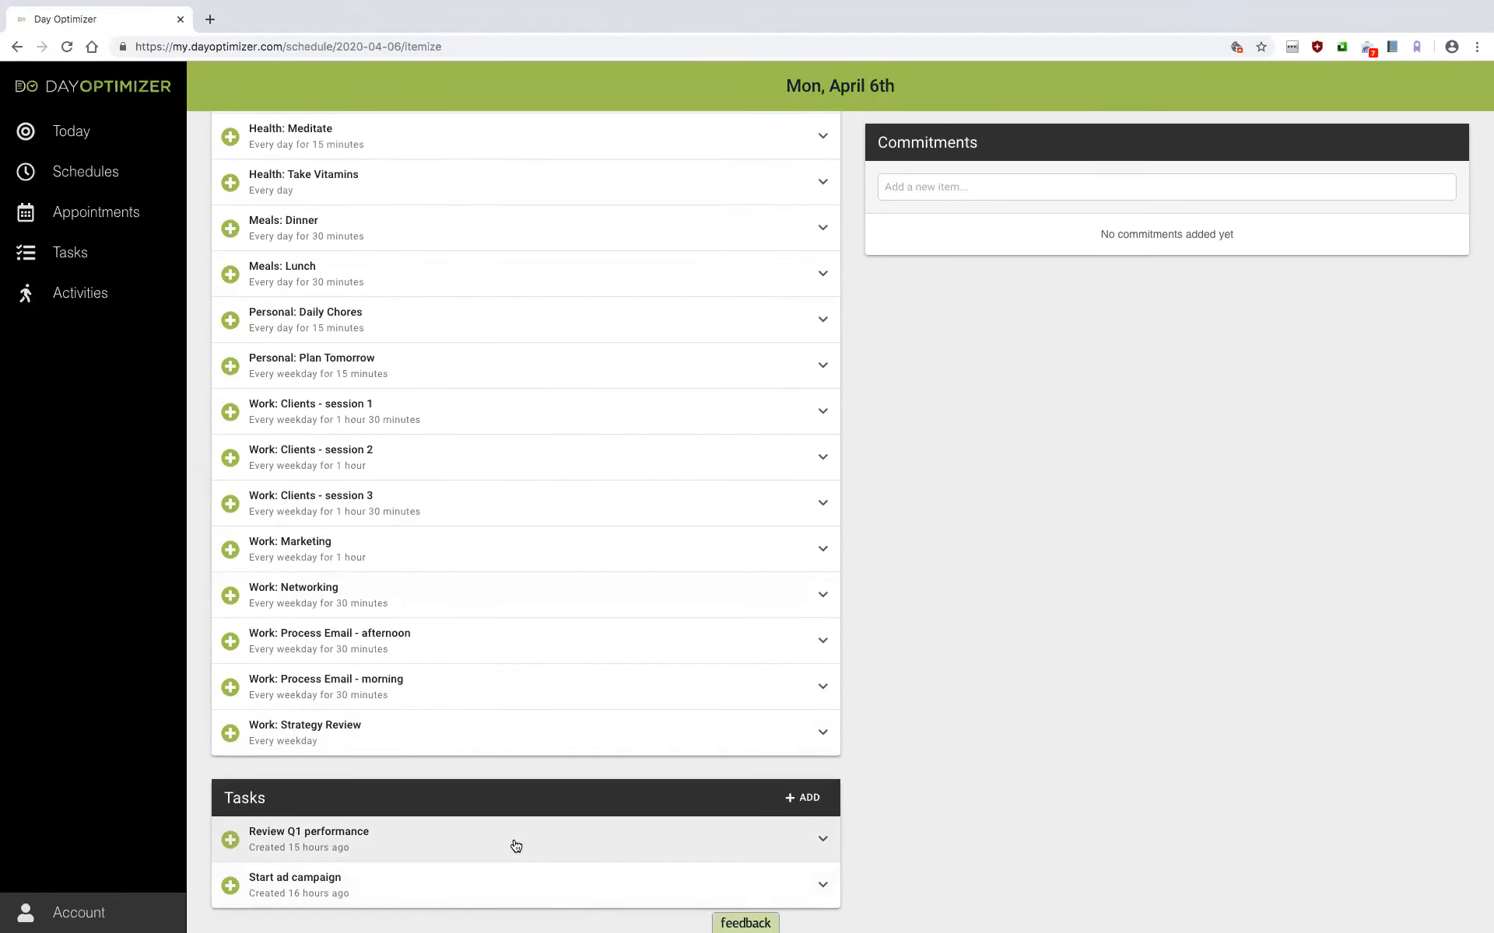
scroll(517, 844, up, 7)
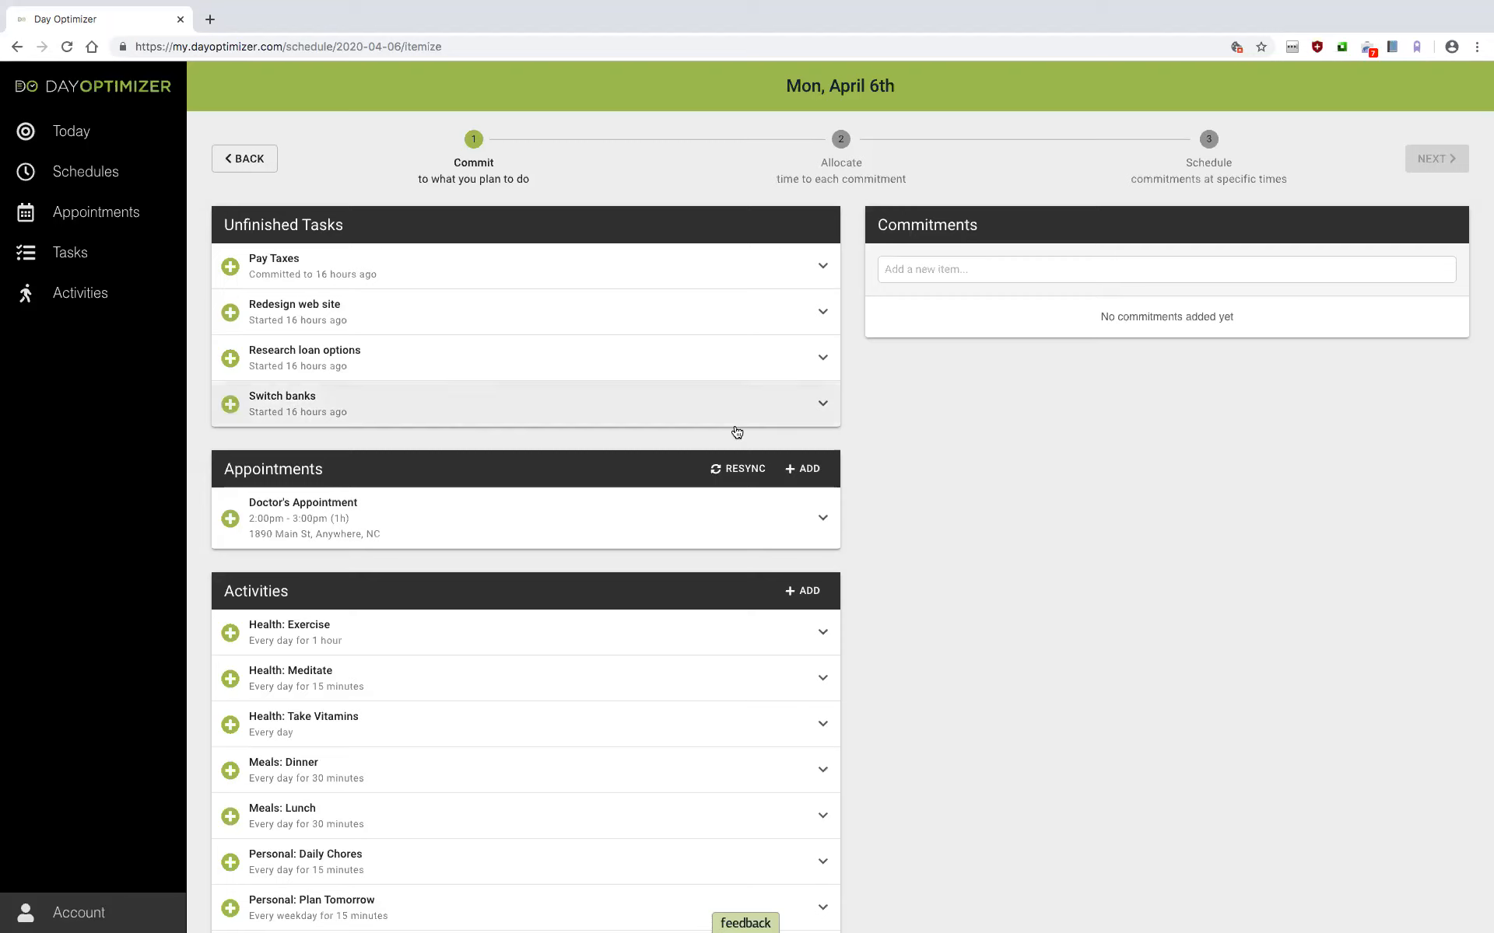
Step: Commit to the unfinished tasks Redesign web site and Research loan options, plus the Doctor's Appointment
click(230, 312)
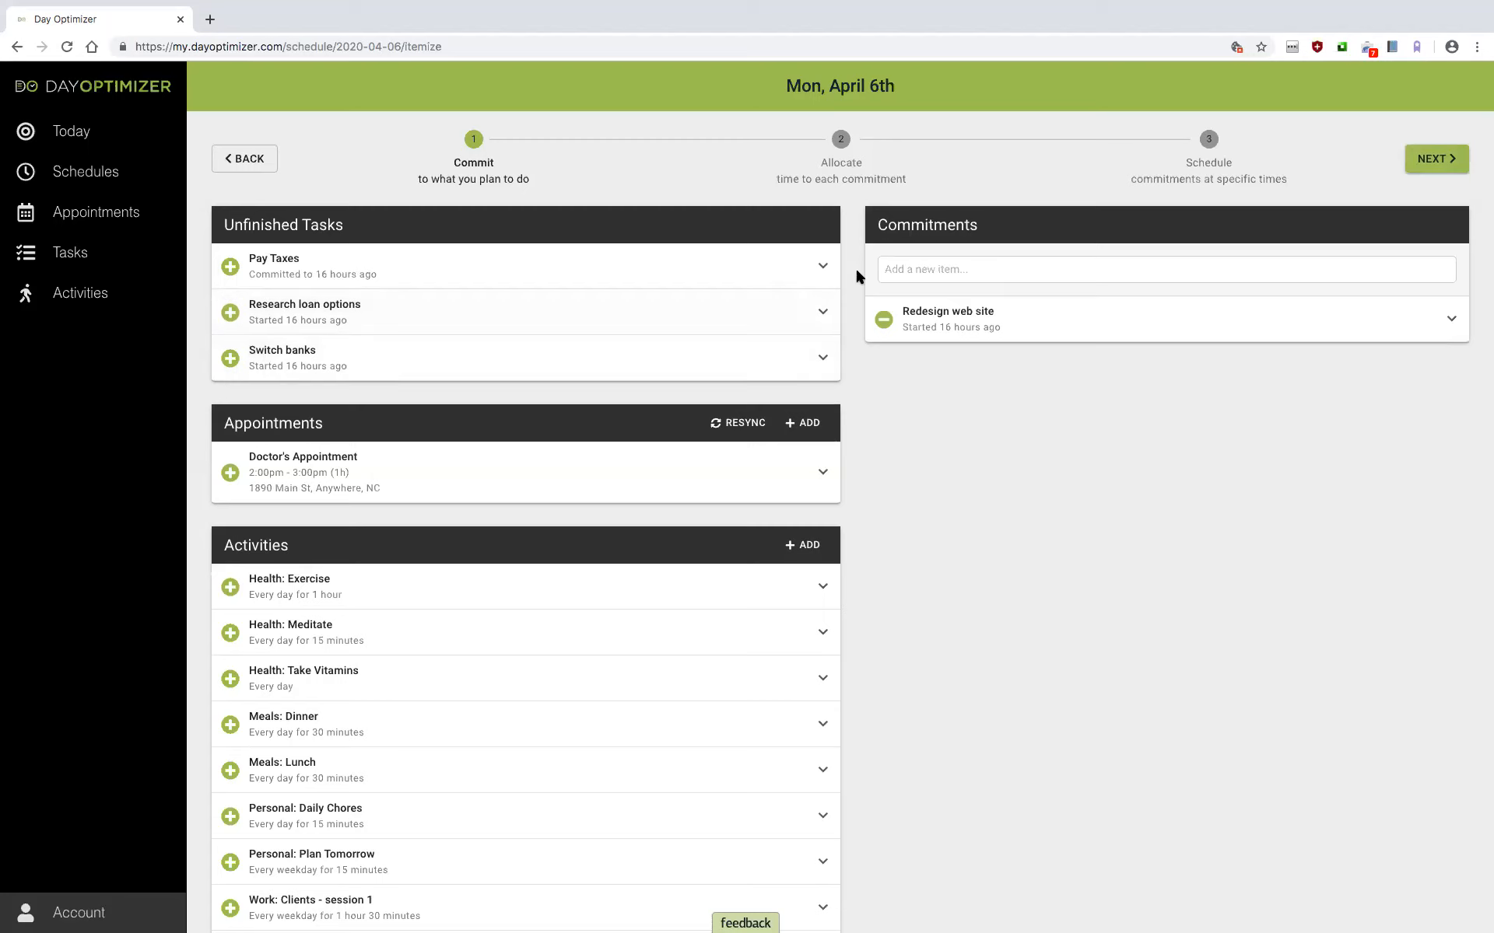
click(888, 320)
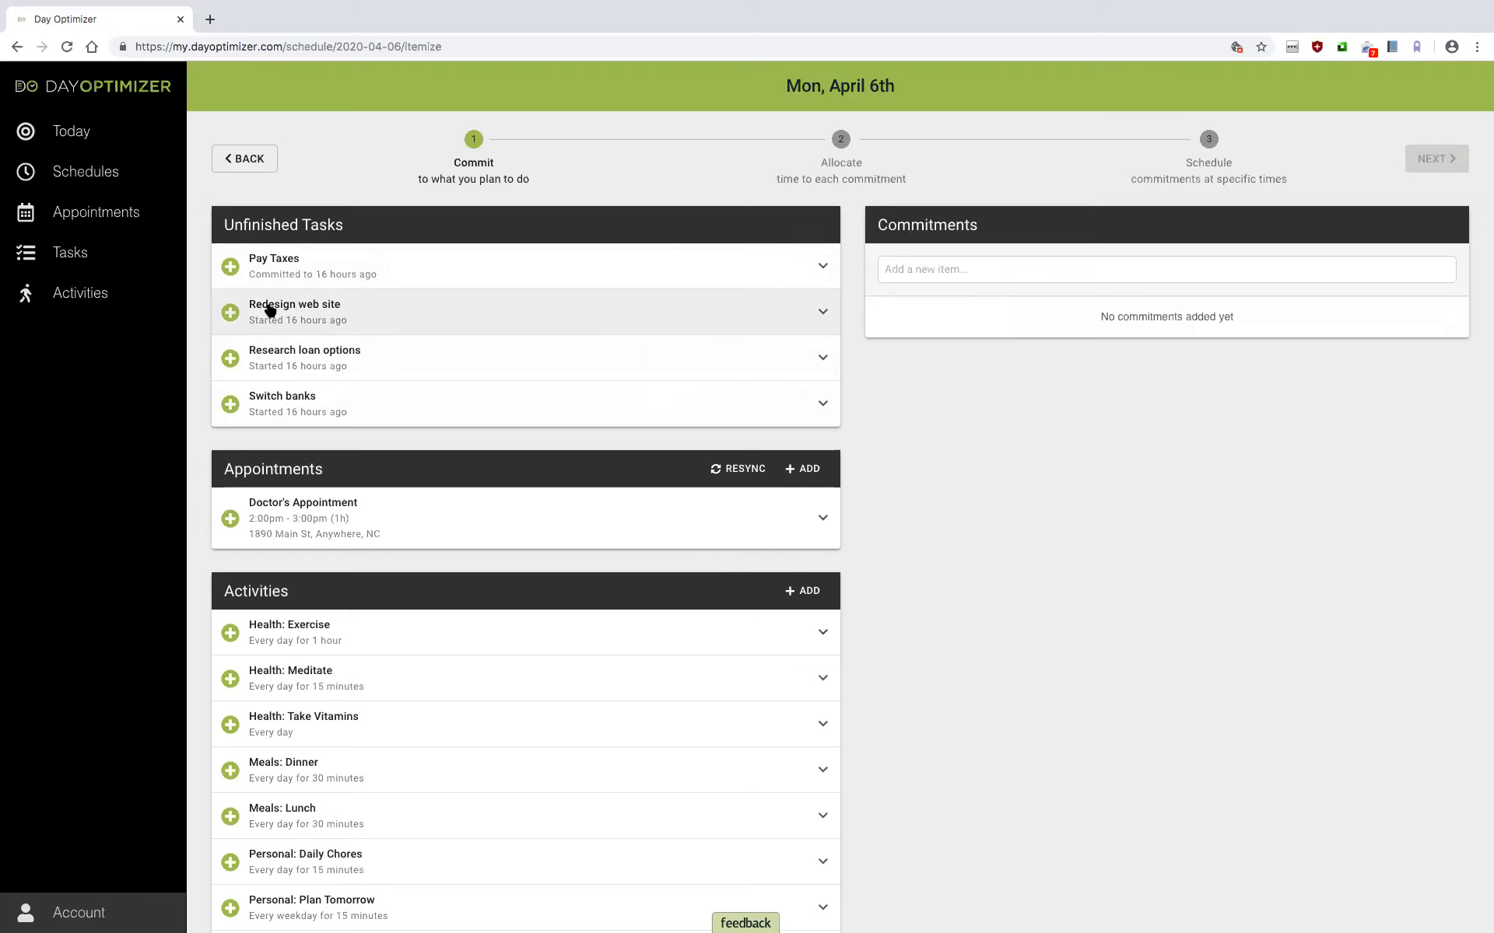
click(233, 314)
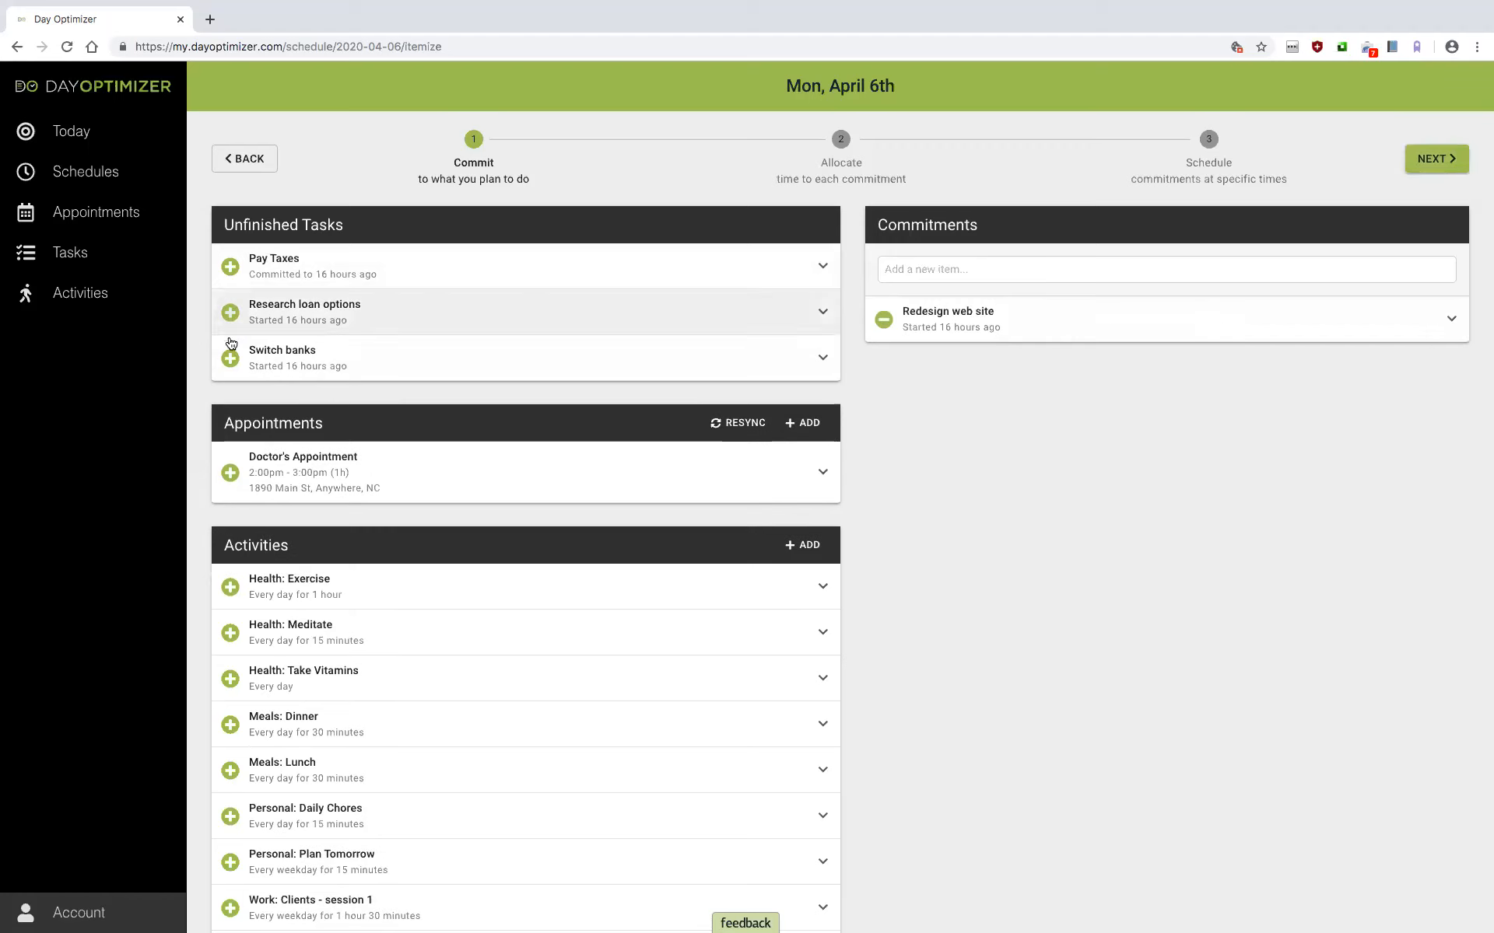
click(235, 316)
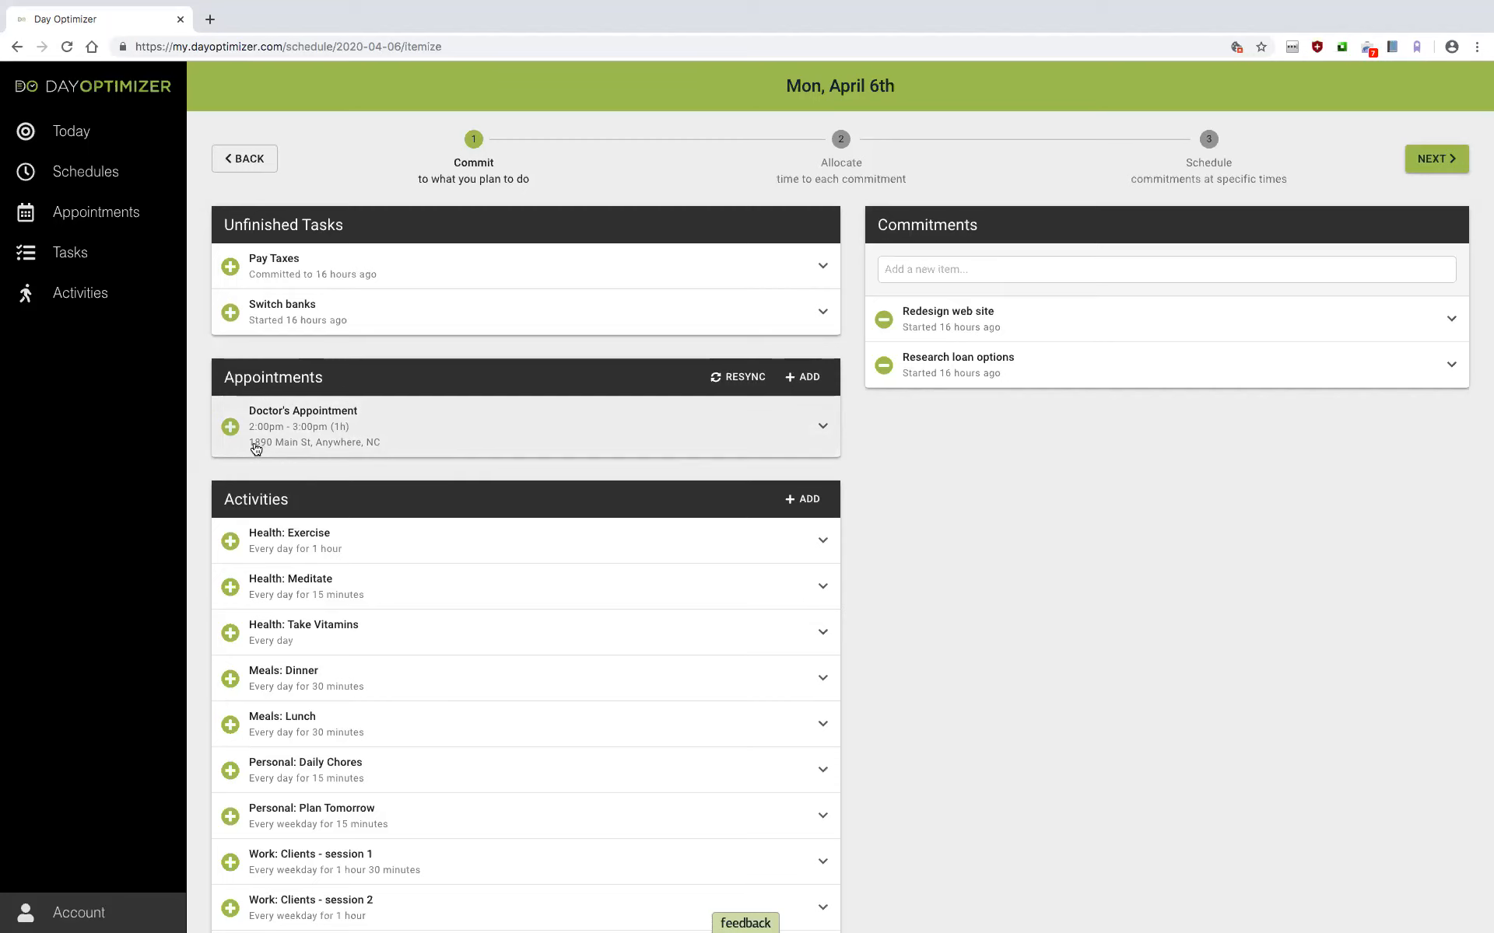
click(230, 427)
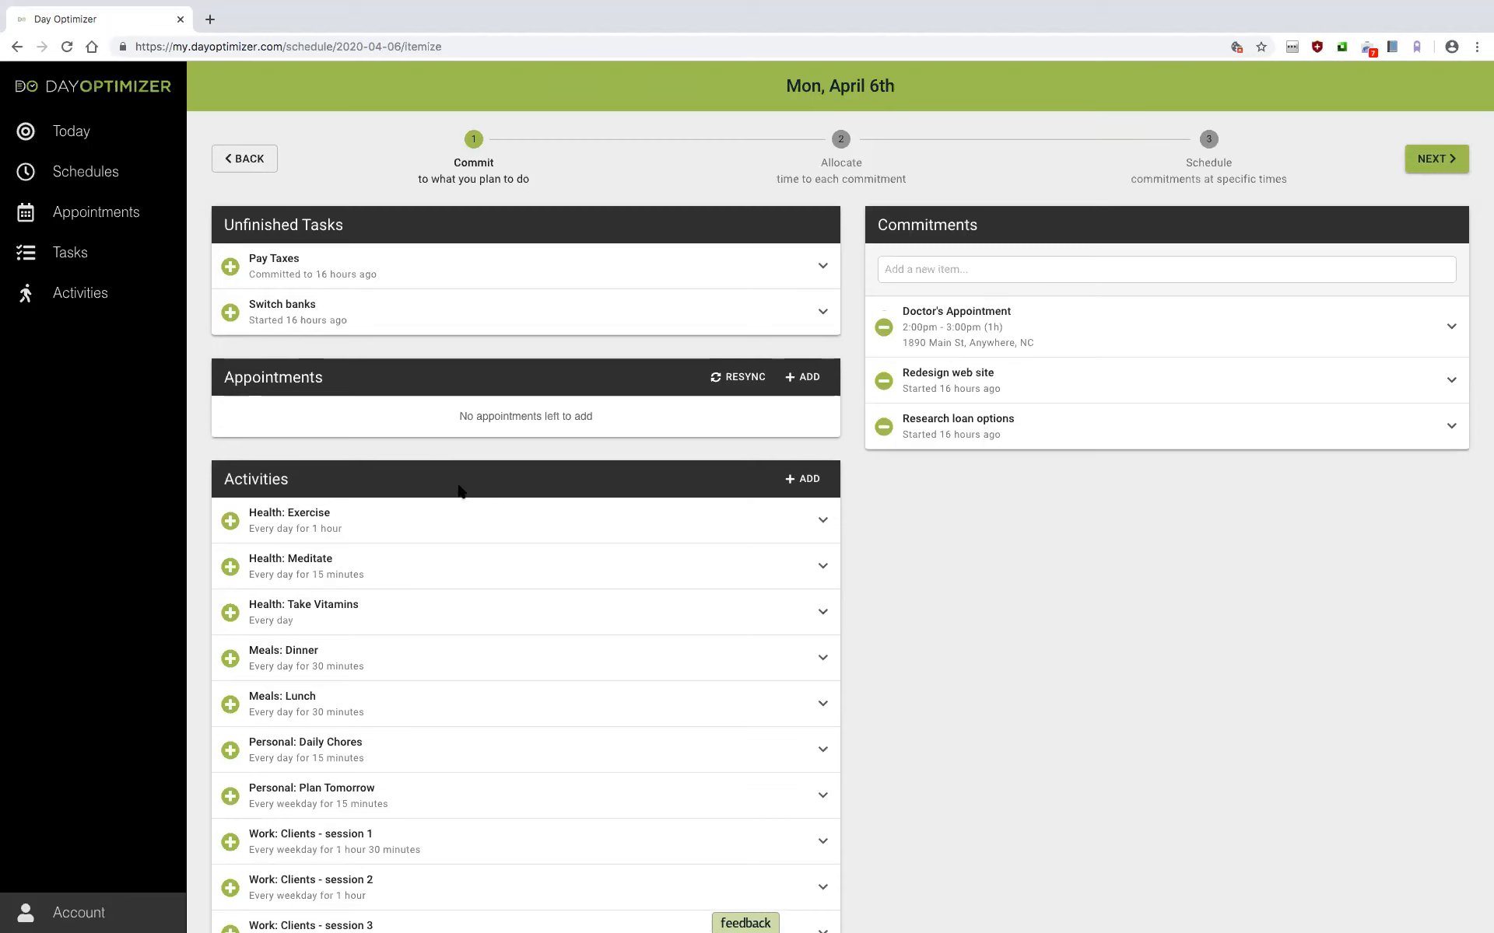
Step: Commit to the activities Health: Exercise, Health: Meditate, Health: Take Vitamins and Meals: Lunch
scroll(482, 493, down, 3)
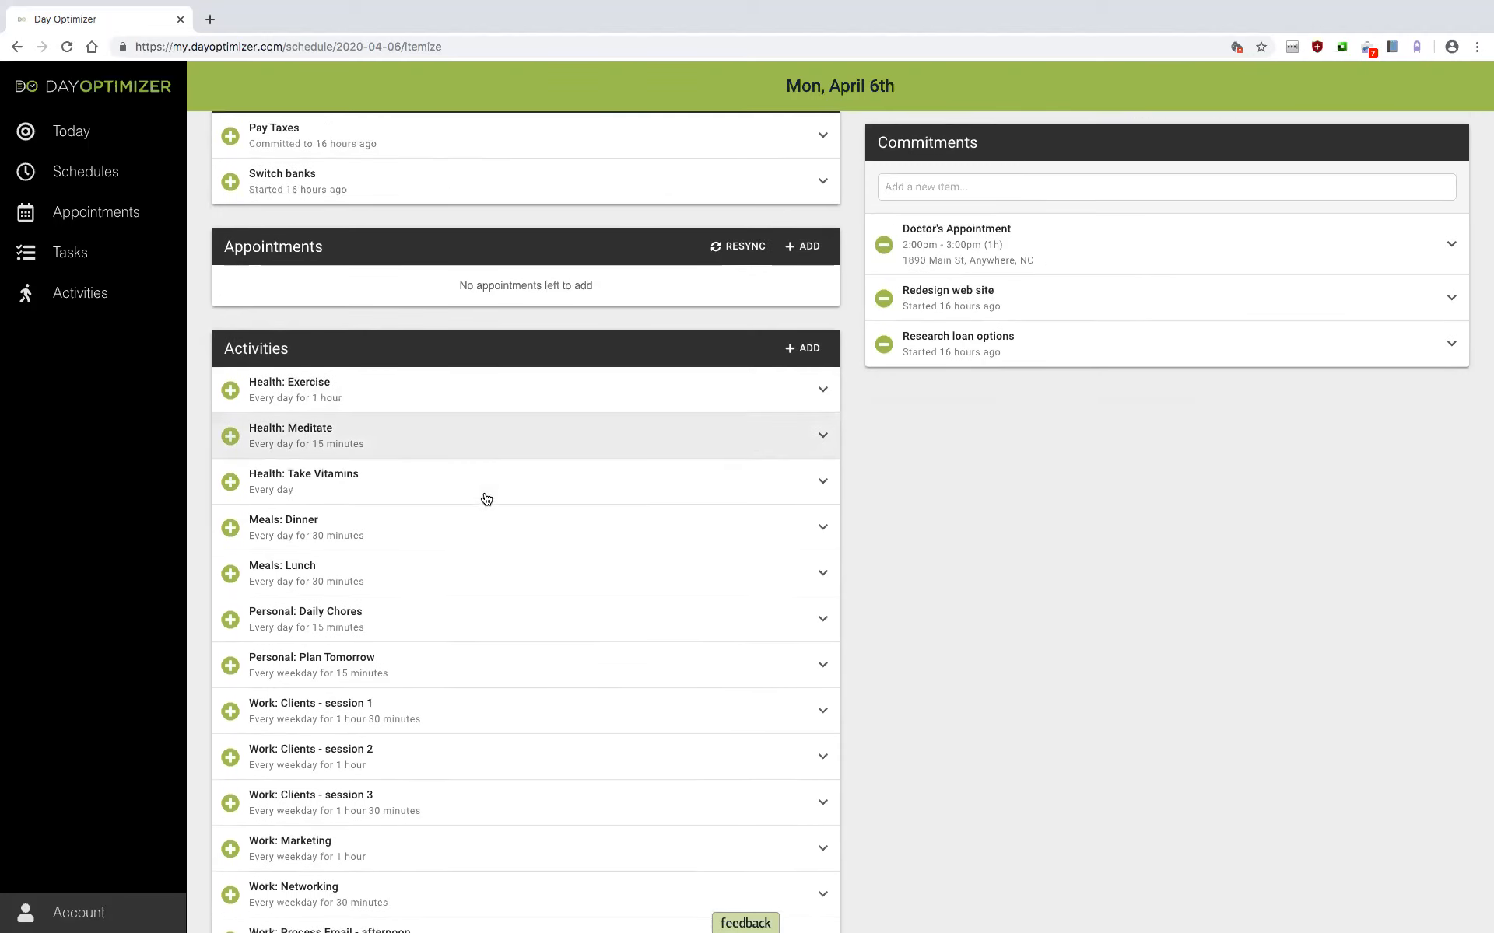
scroll(487, 498, down, 1)
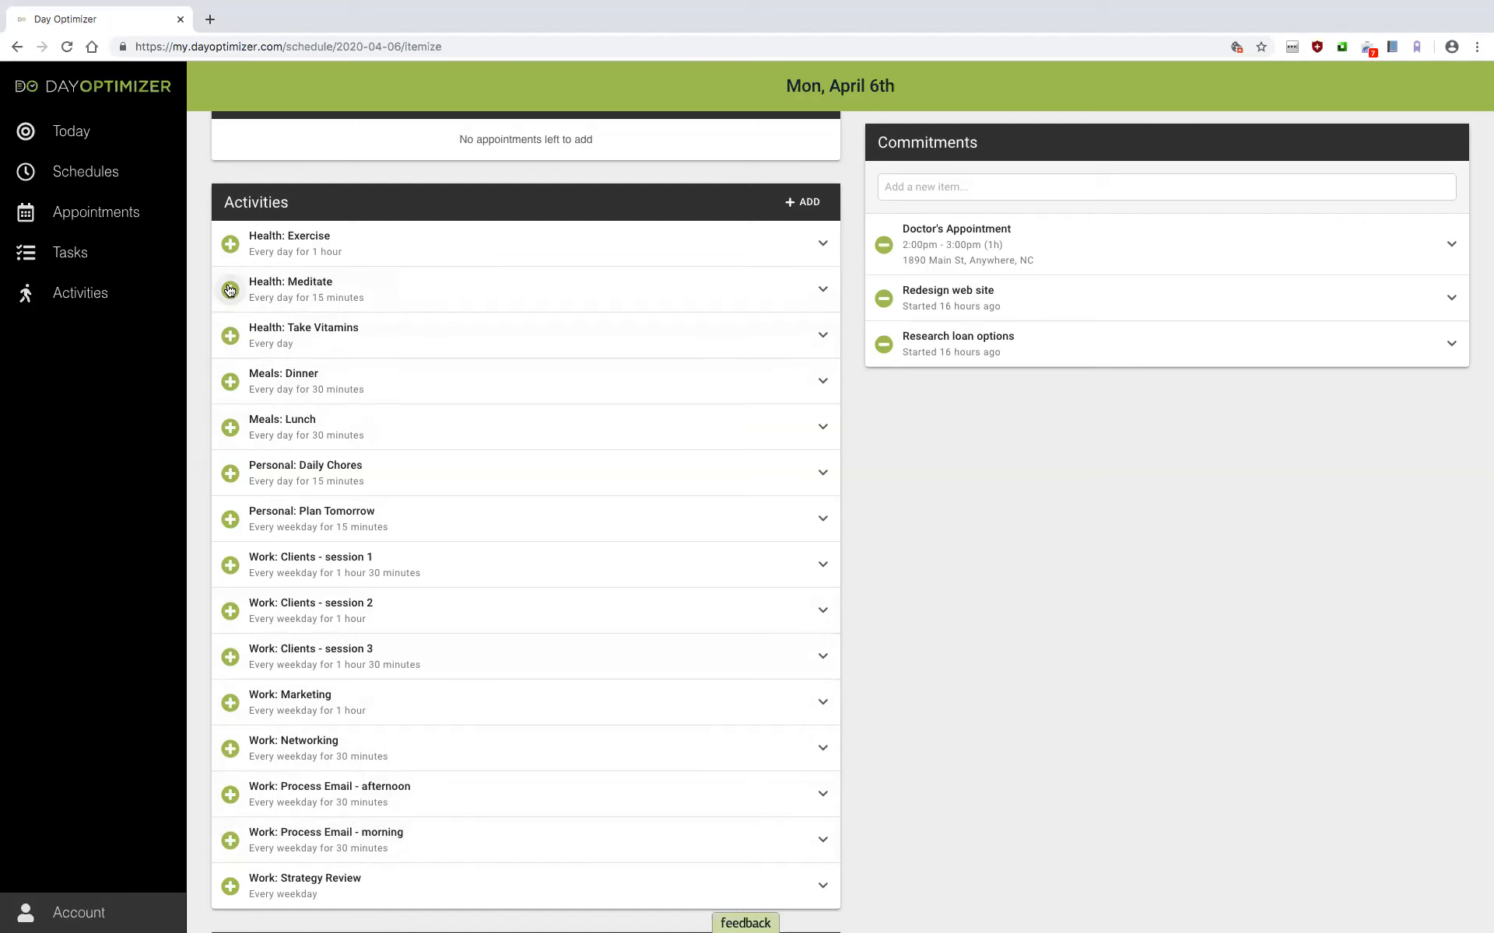
click(230, 245)
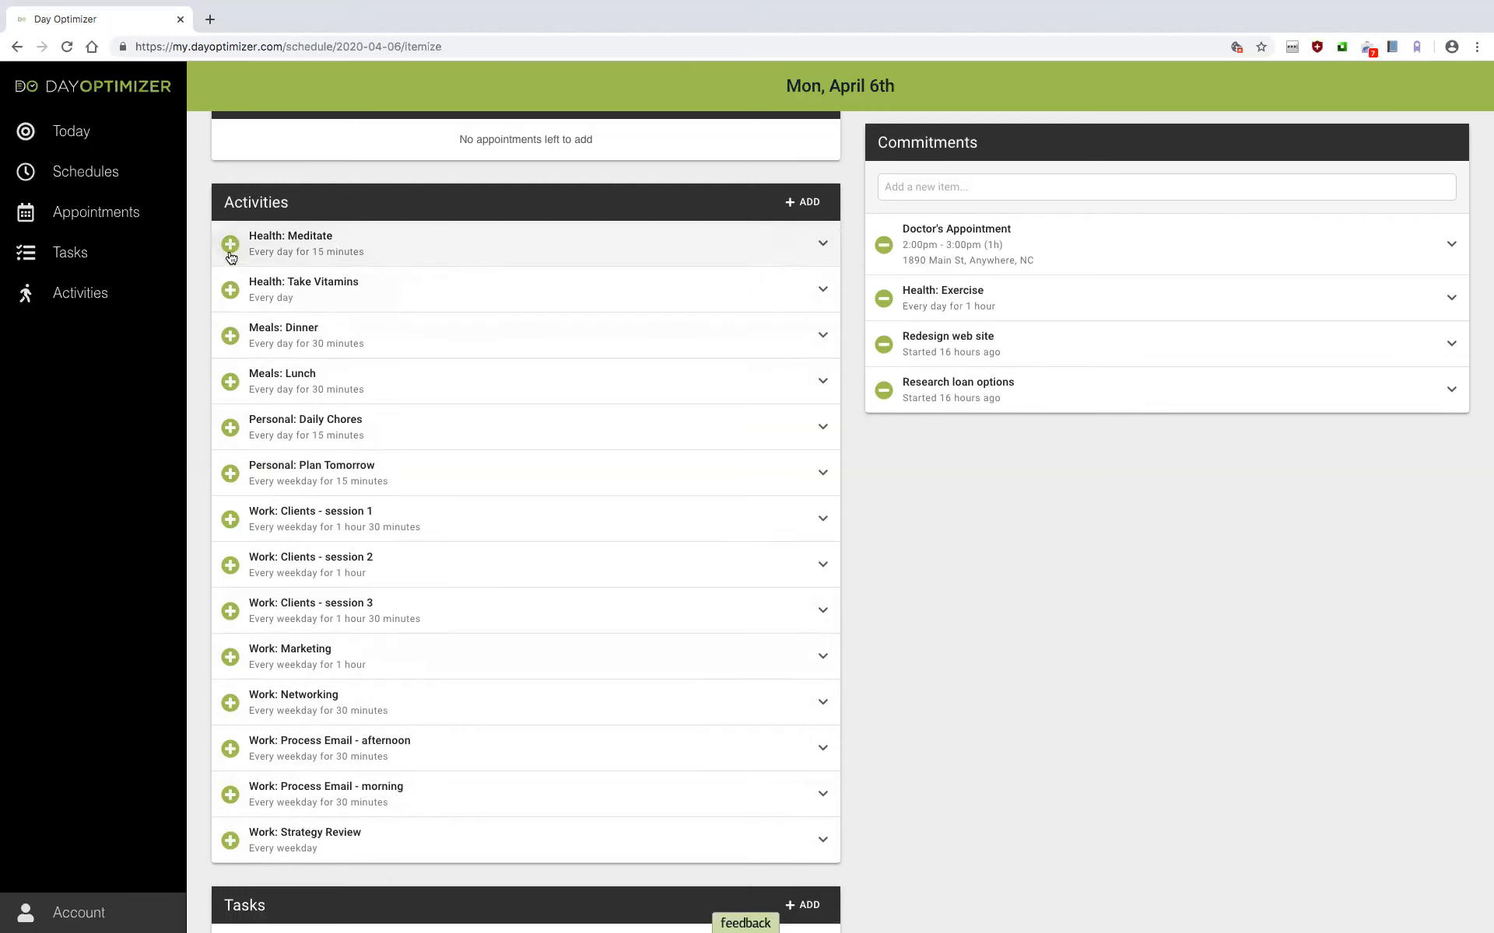
click(231, 244)
click(230, 335)
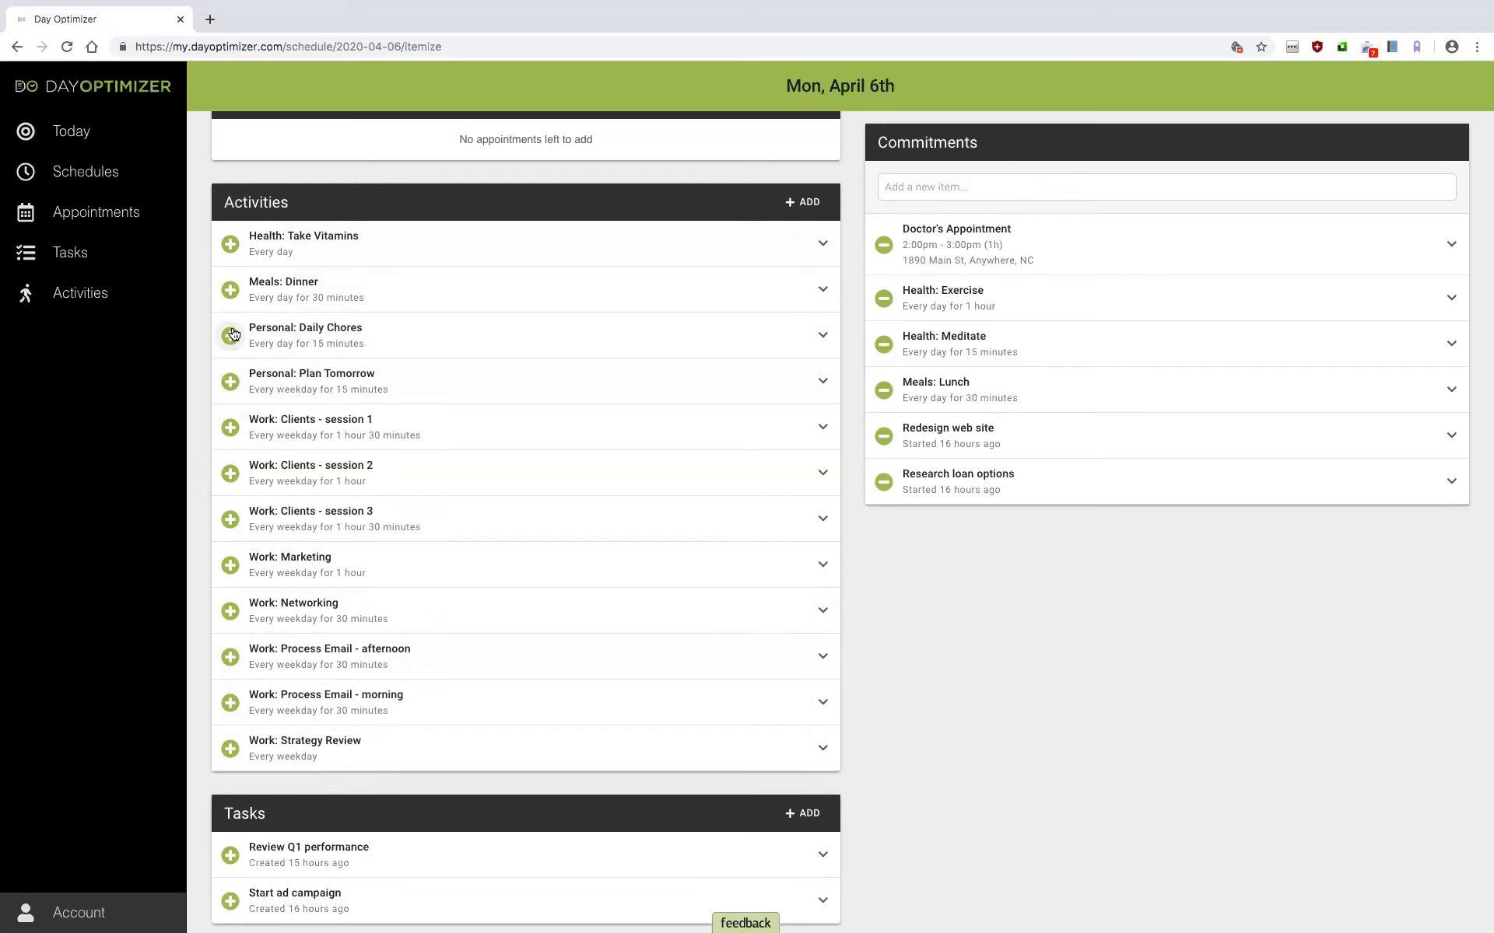
click(230, 244)
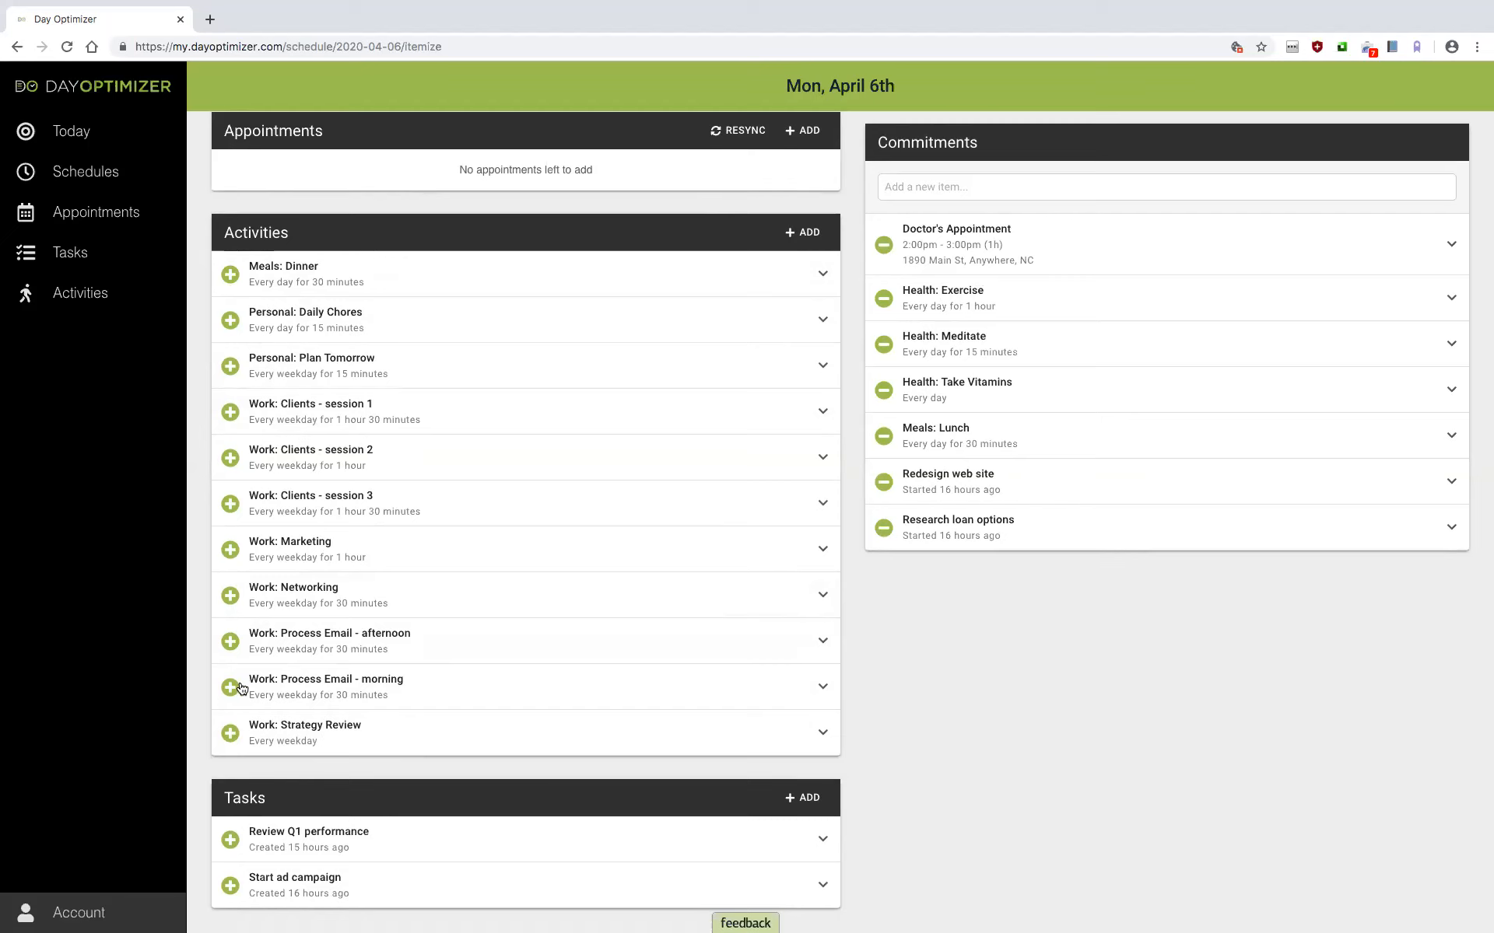
Step: Commit to both Work: Process Email activities, Work: Networking, Work: Clients sessions 1 and 2, Personal: Plan Tomorrow and Work: Strategy Review
click(230, 640)
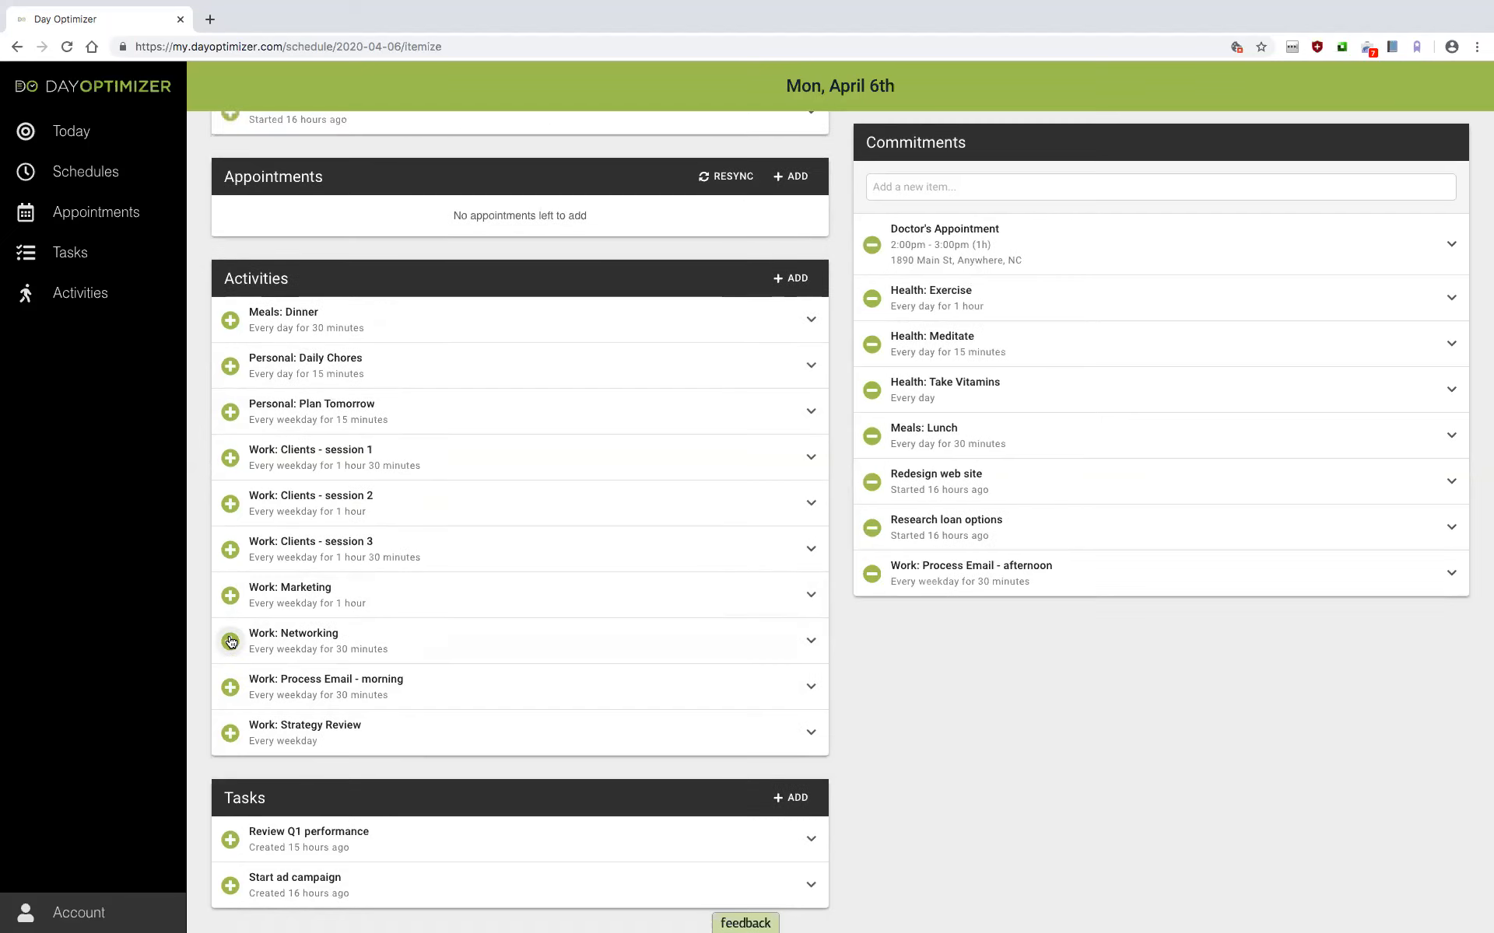
click(230, 687)
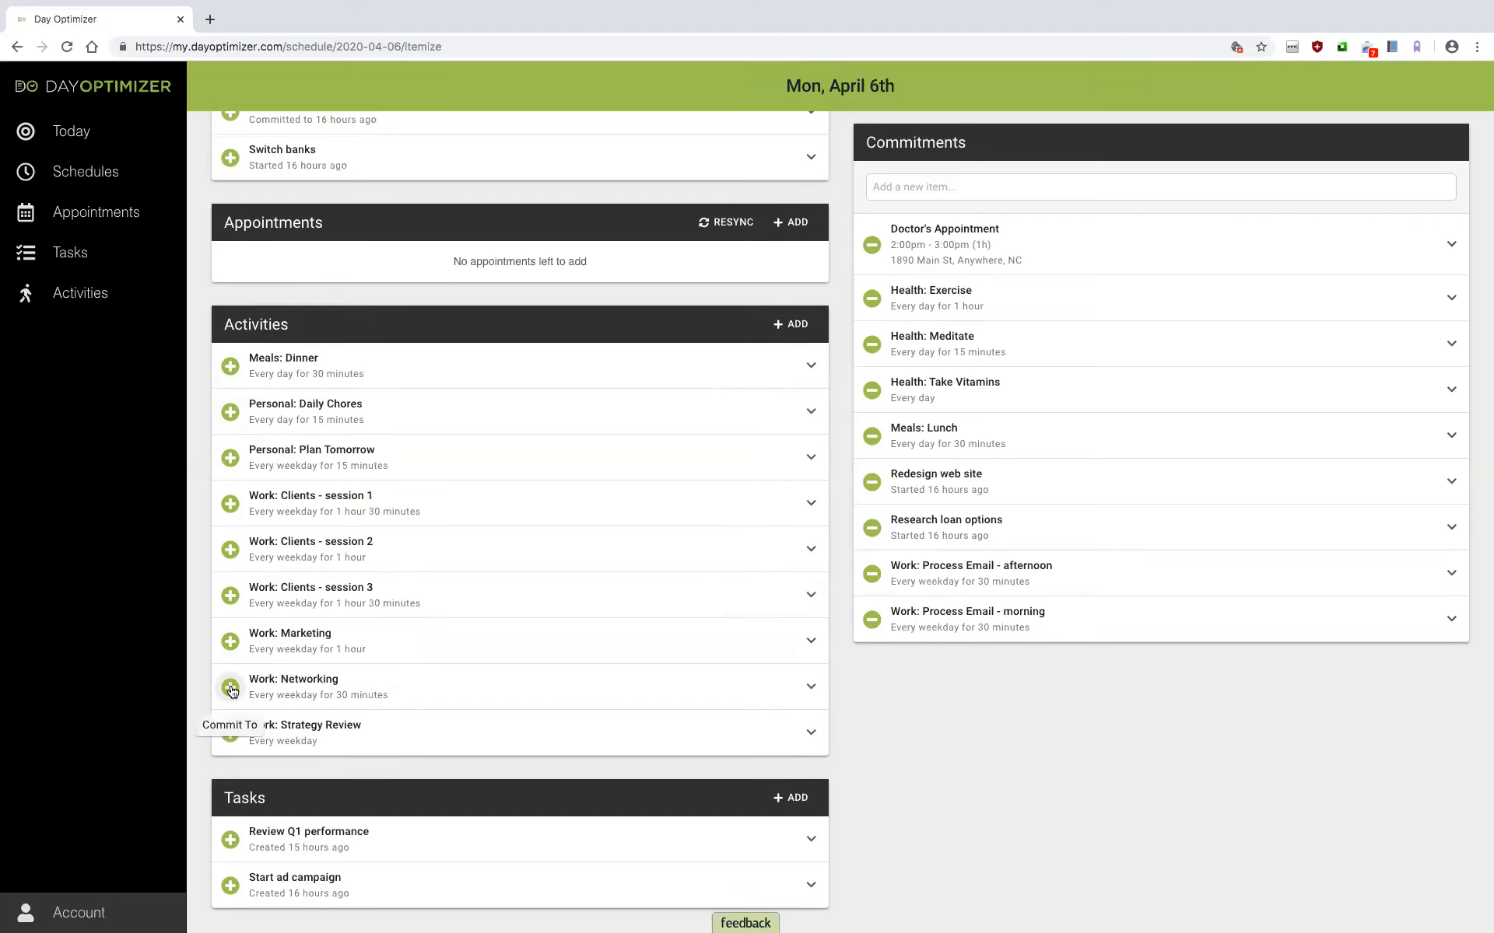
click(237, 689)
click(231, 550)
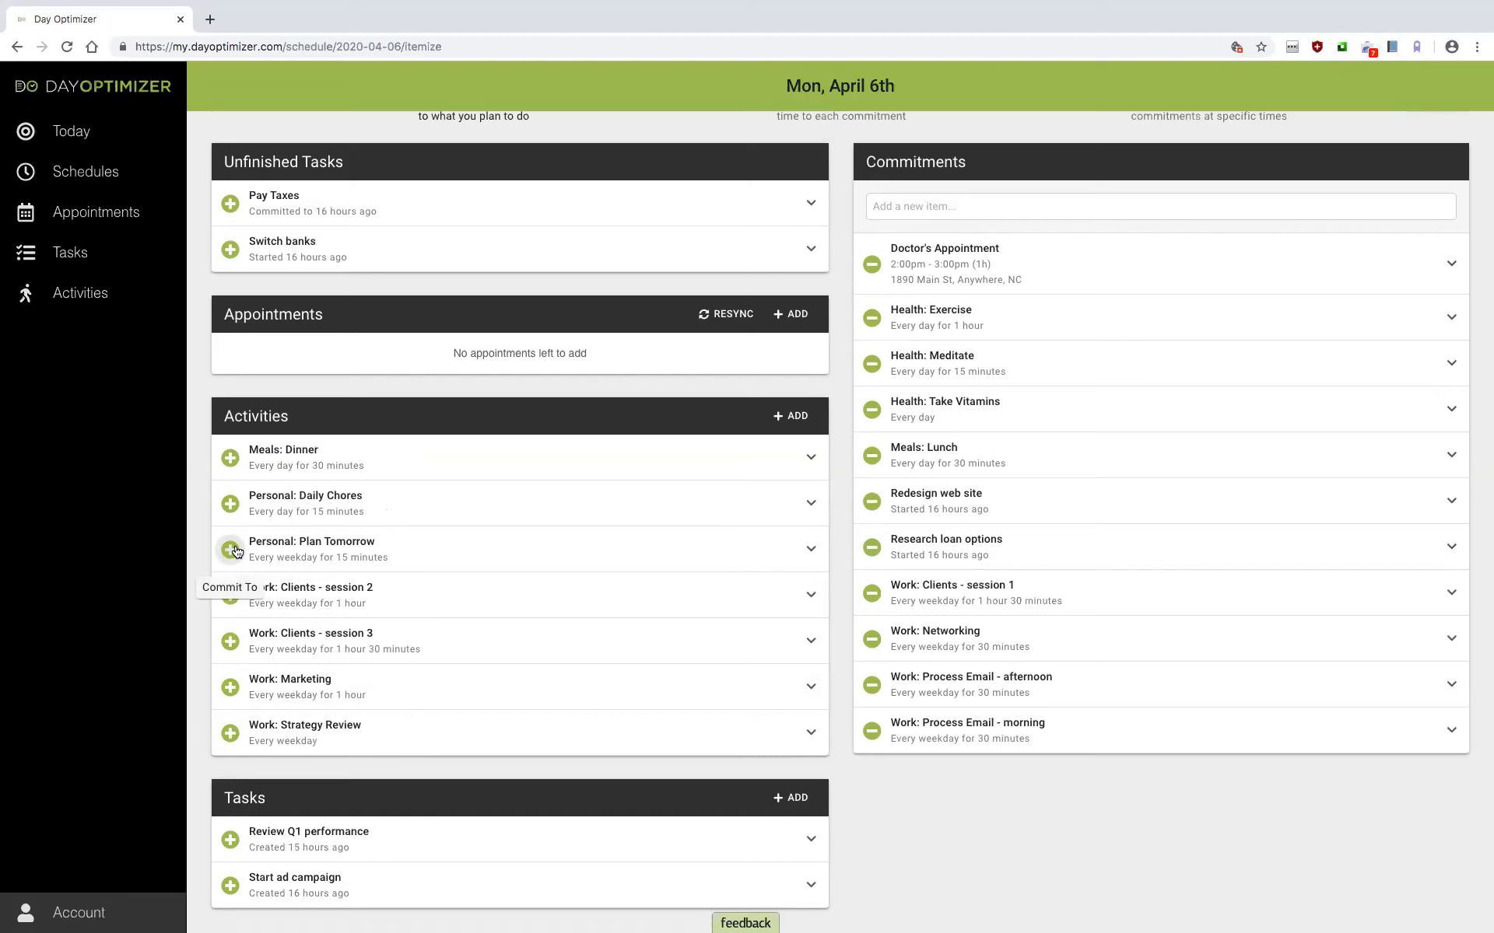
click(237, 554)
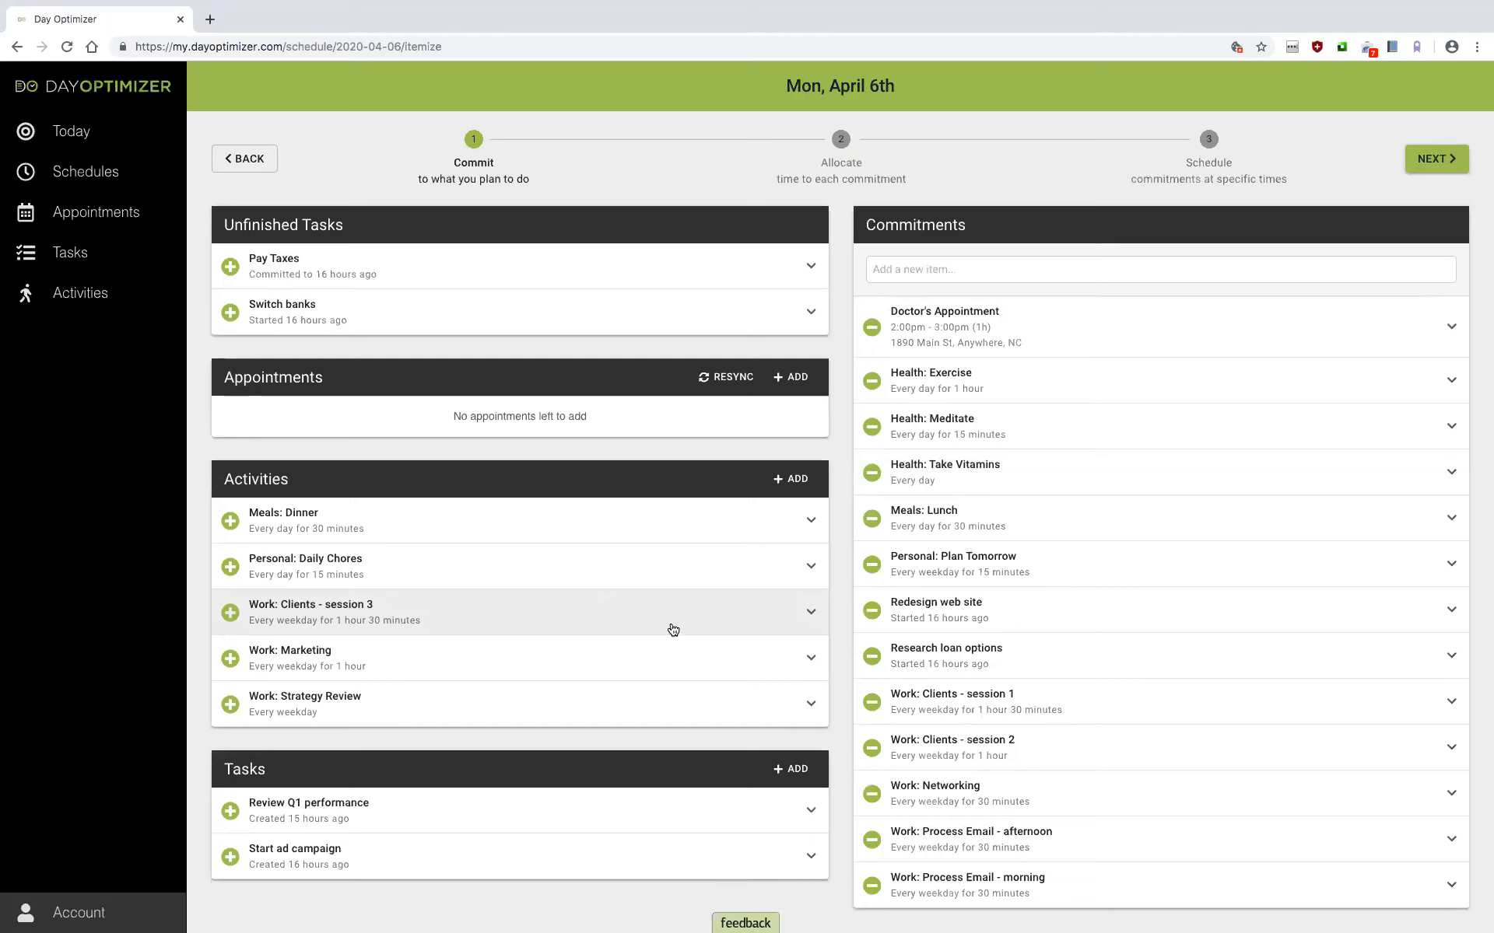
click(226, 702)
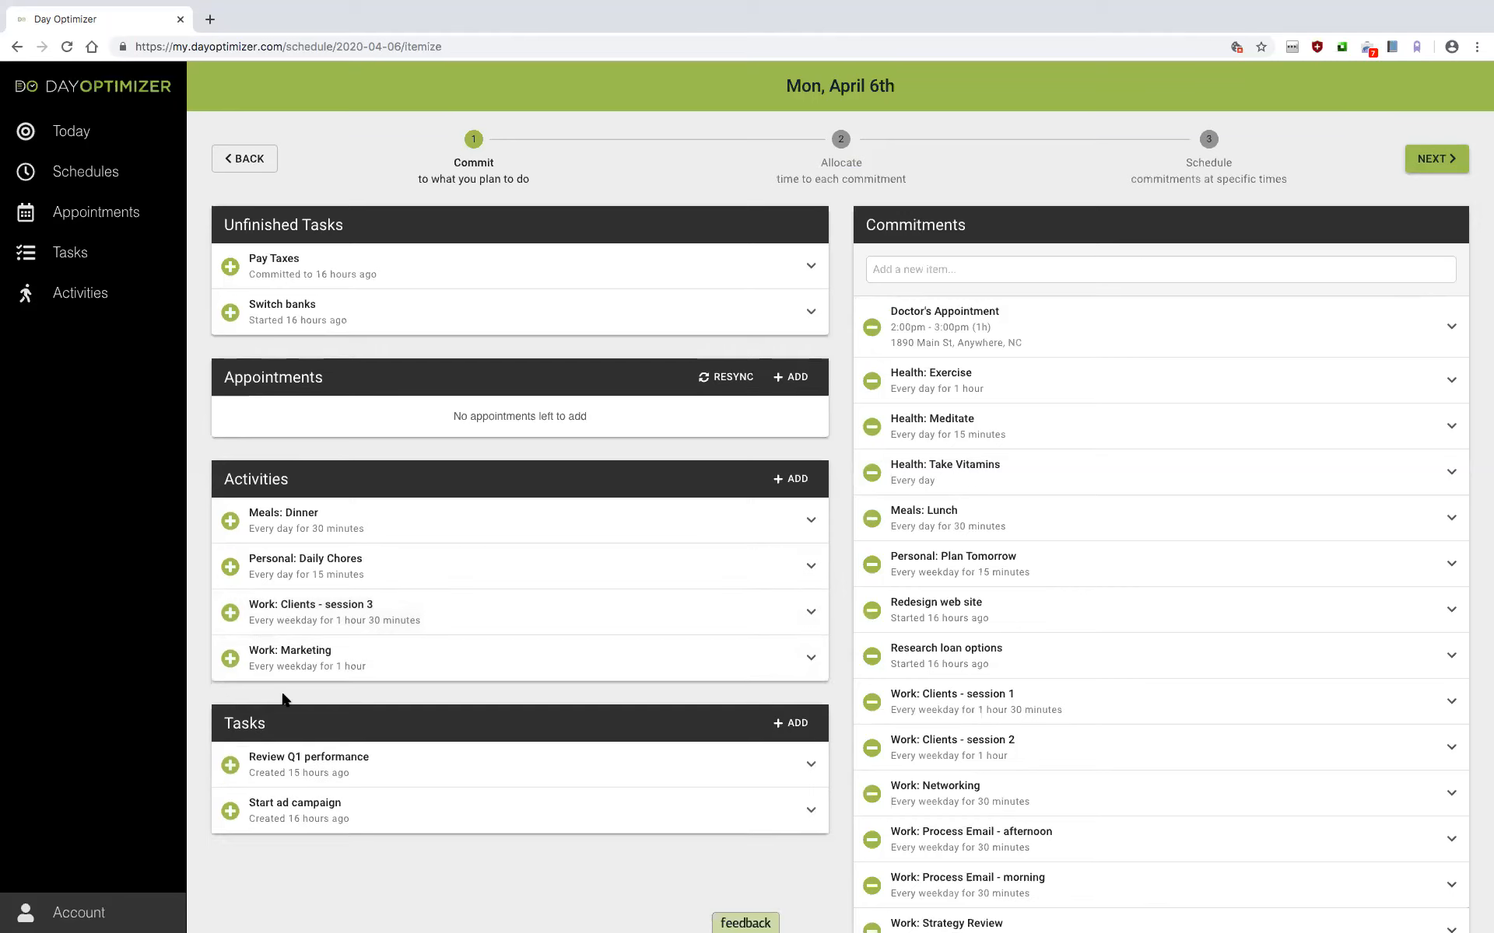
Step: Commit to the task Review Q1 performance and add a new commitment named Order more printer paper
scroll(1076, 696, down, 1)
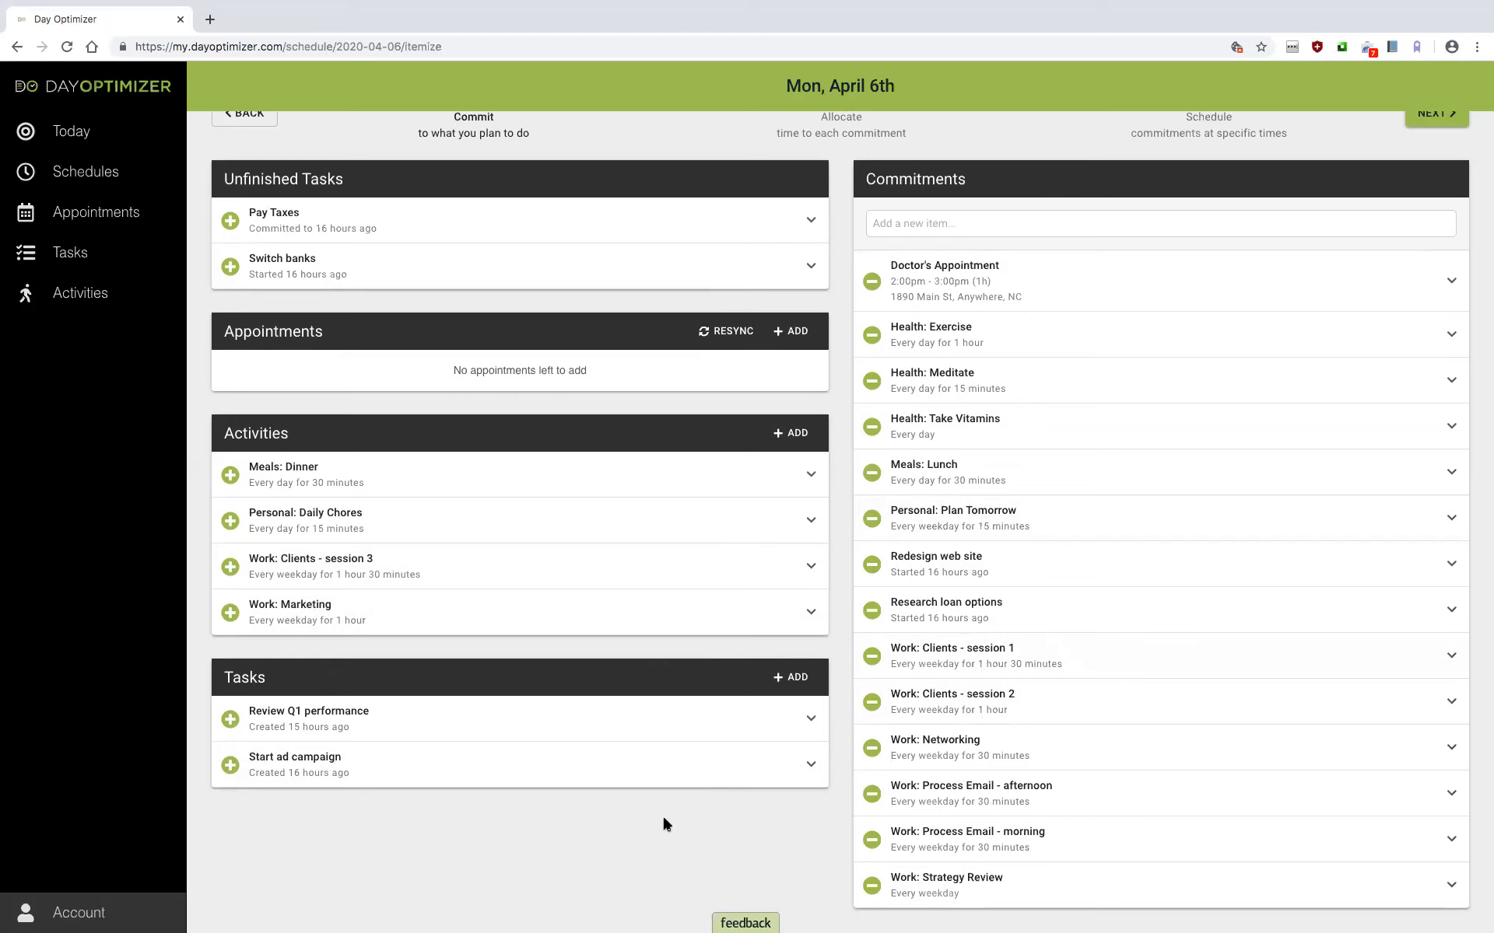
click(230, 719)
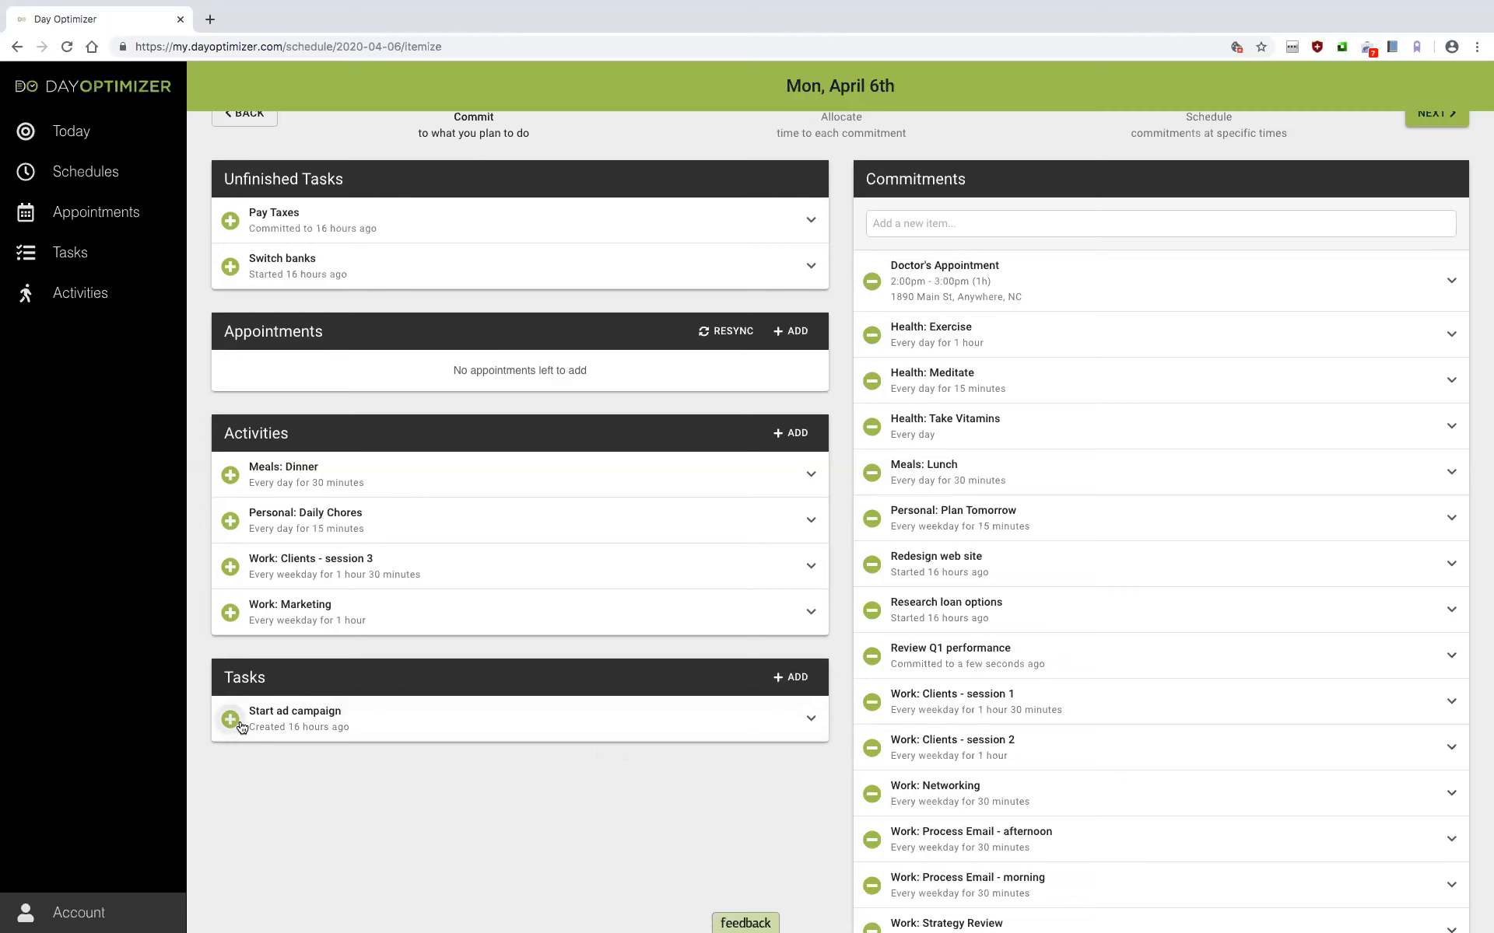
click(1066, 223)
text(Order more printer paper)
key(Return)
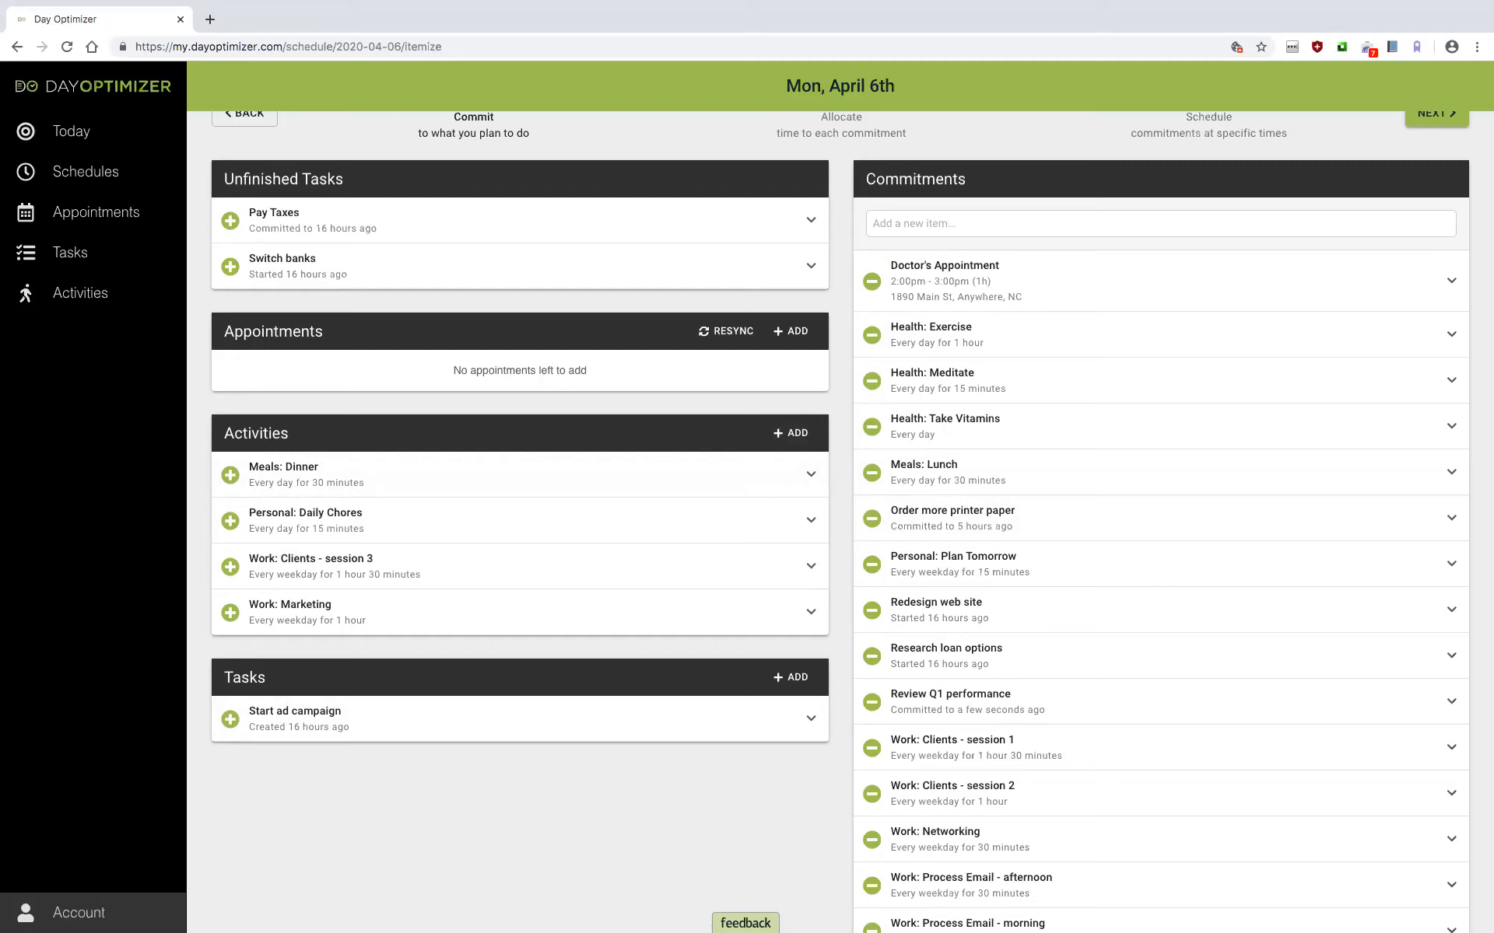
Step: Set the status of the unfinished task Switch banks to Won't Do
click(391, 269)
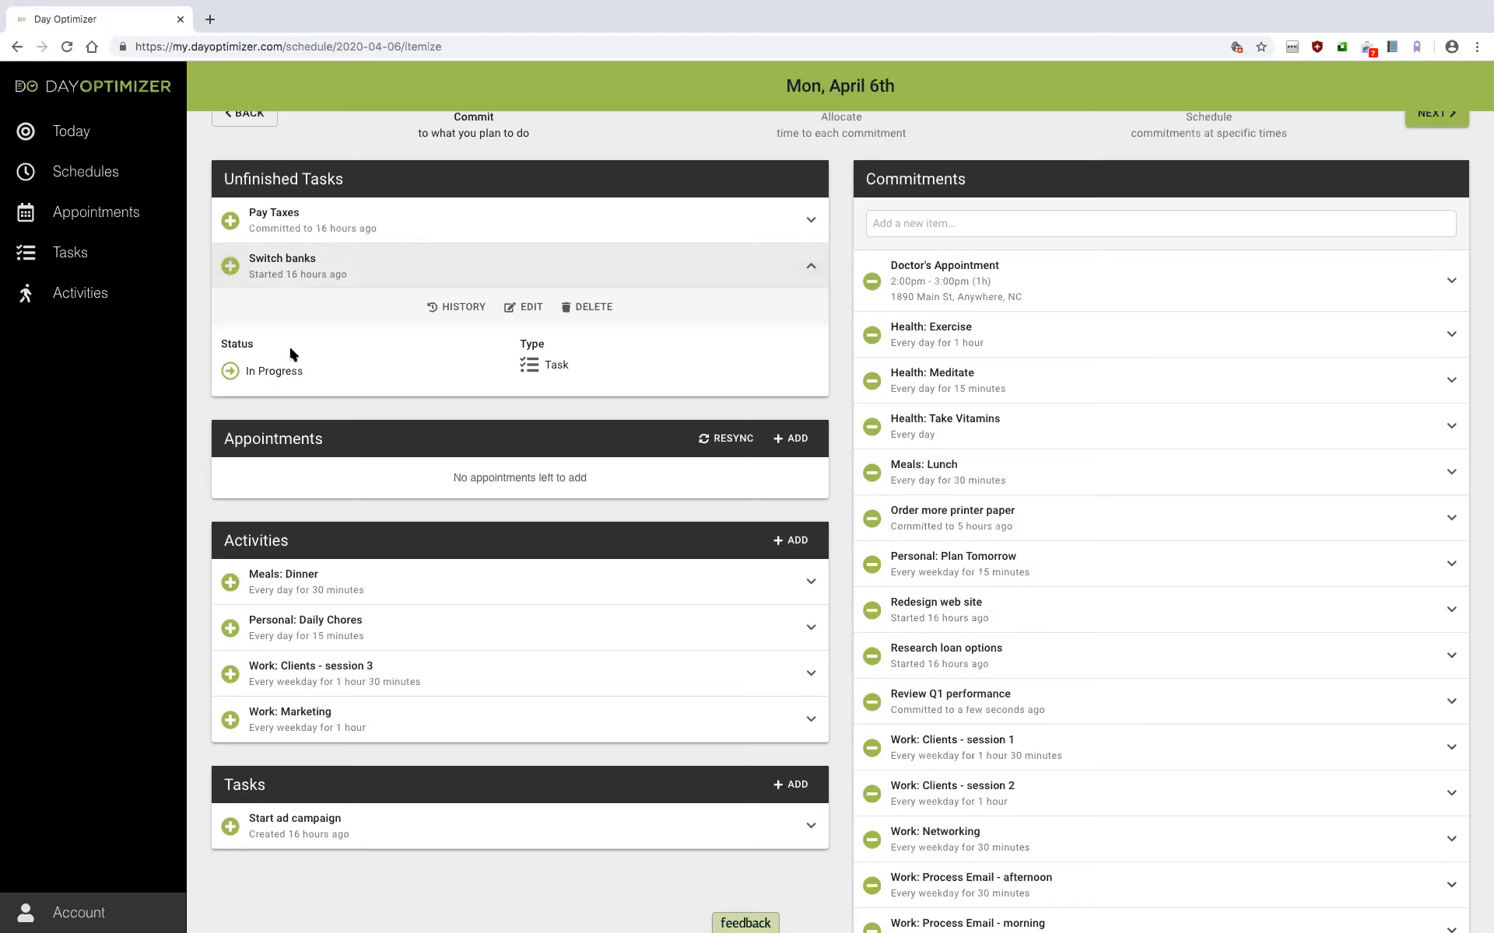
click(231, 373)
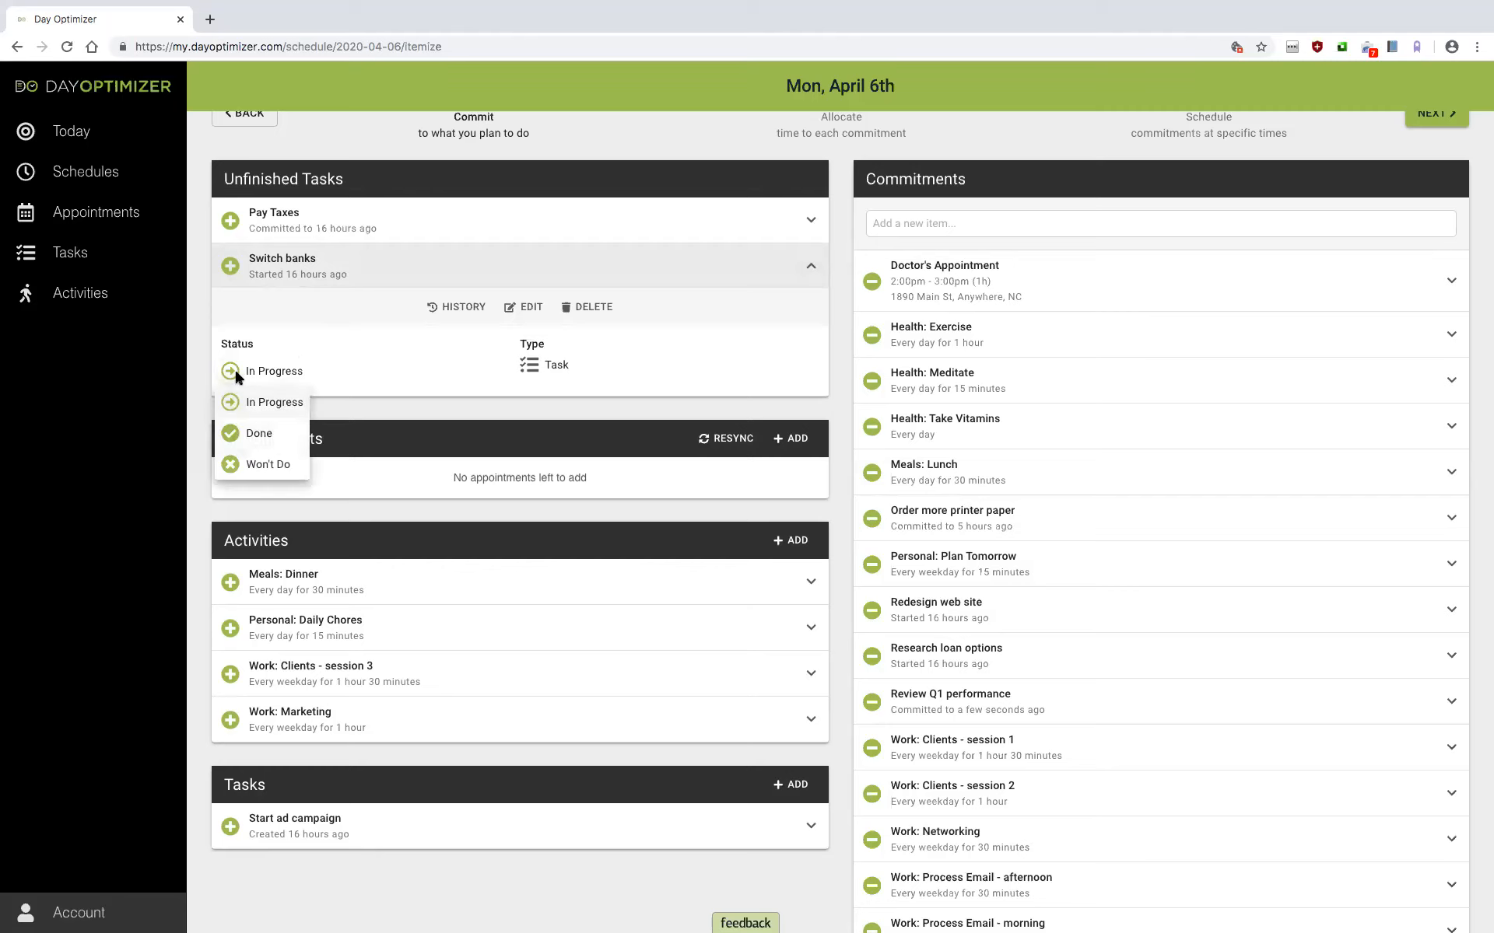
click(254, 465)
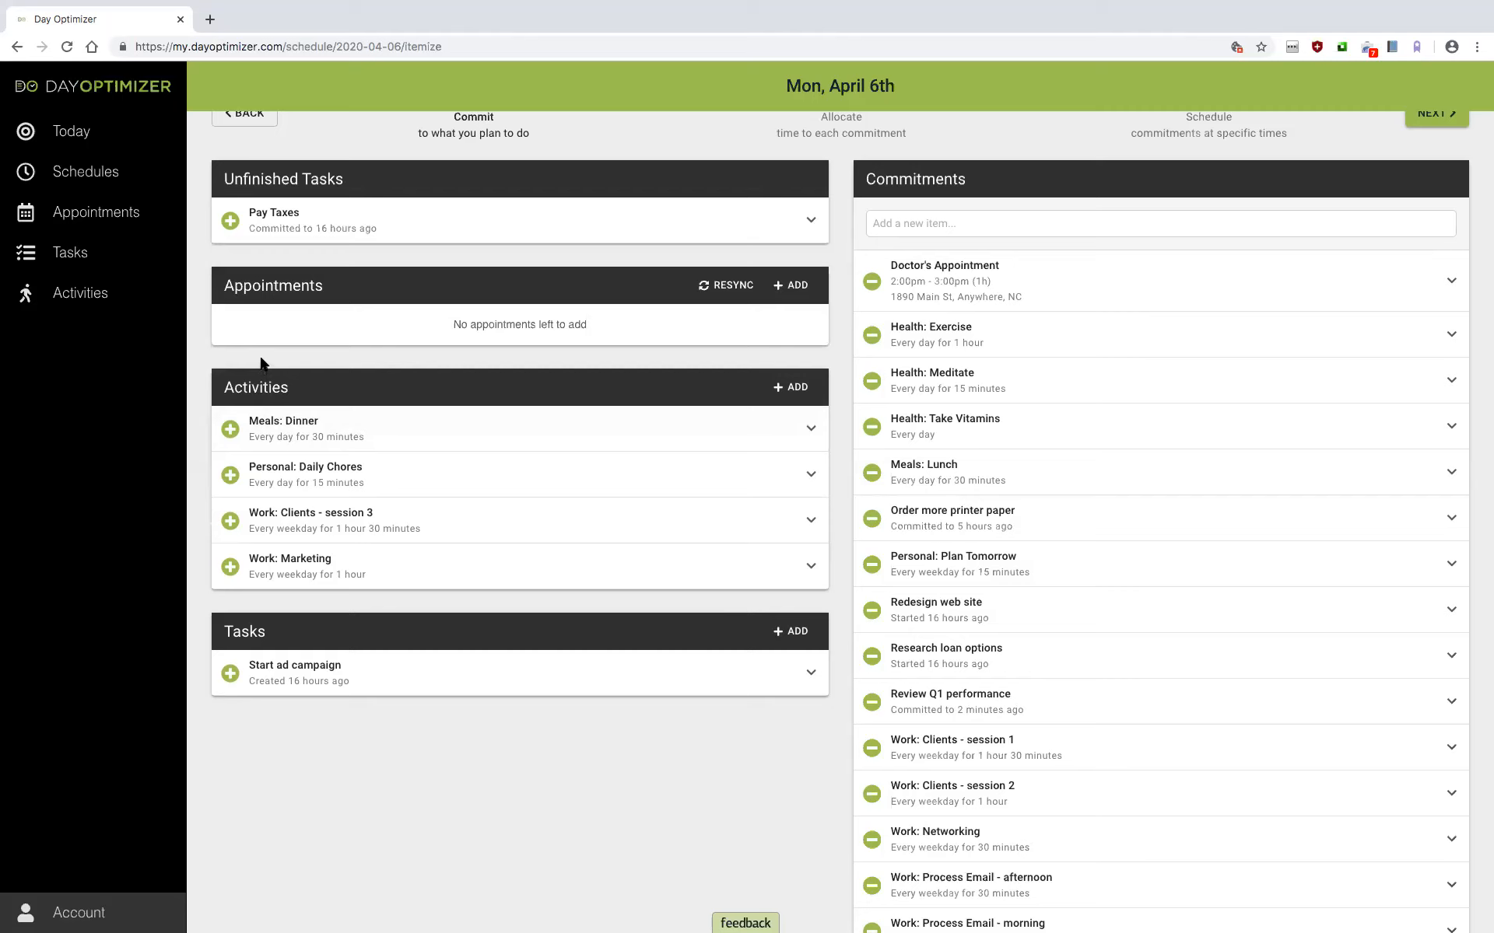
click(230, 222)
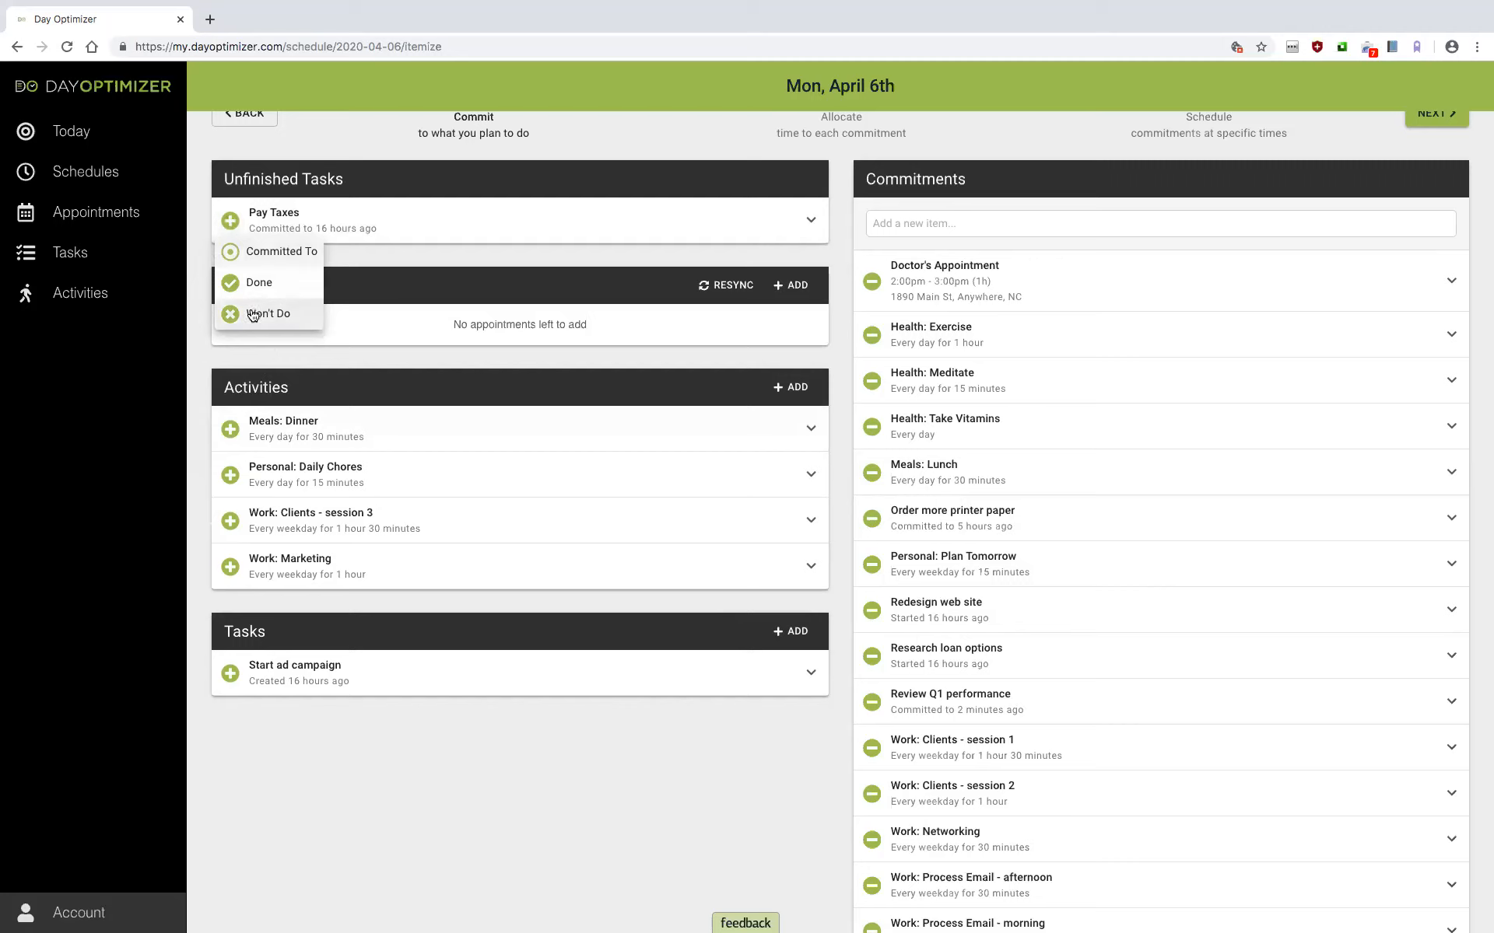
click(520, 241)
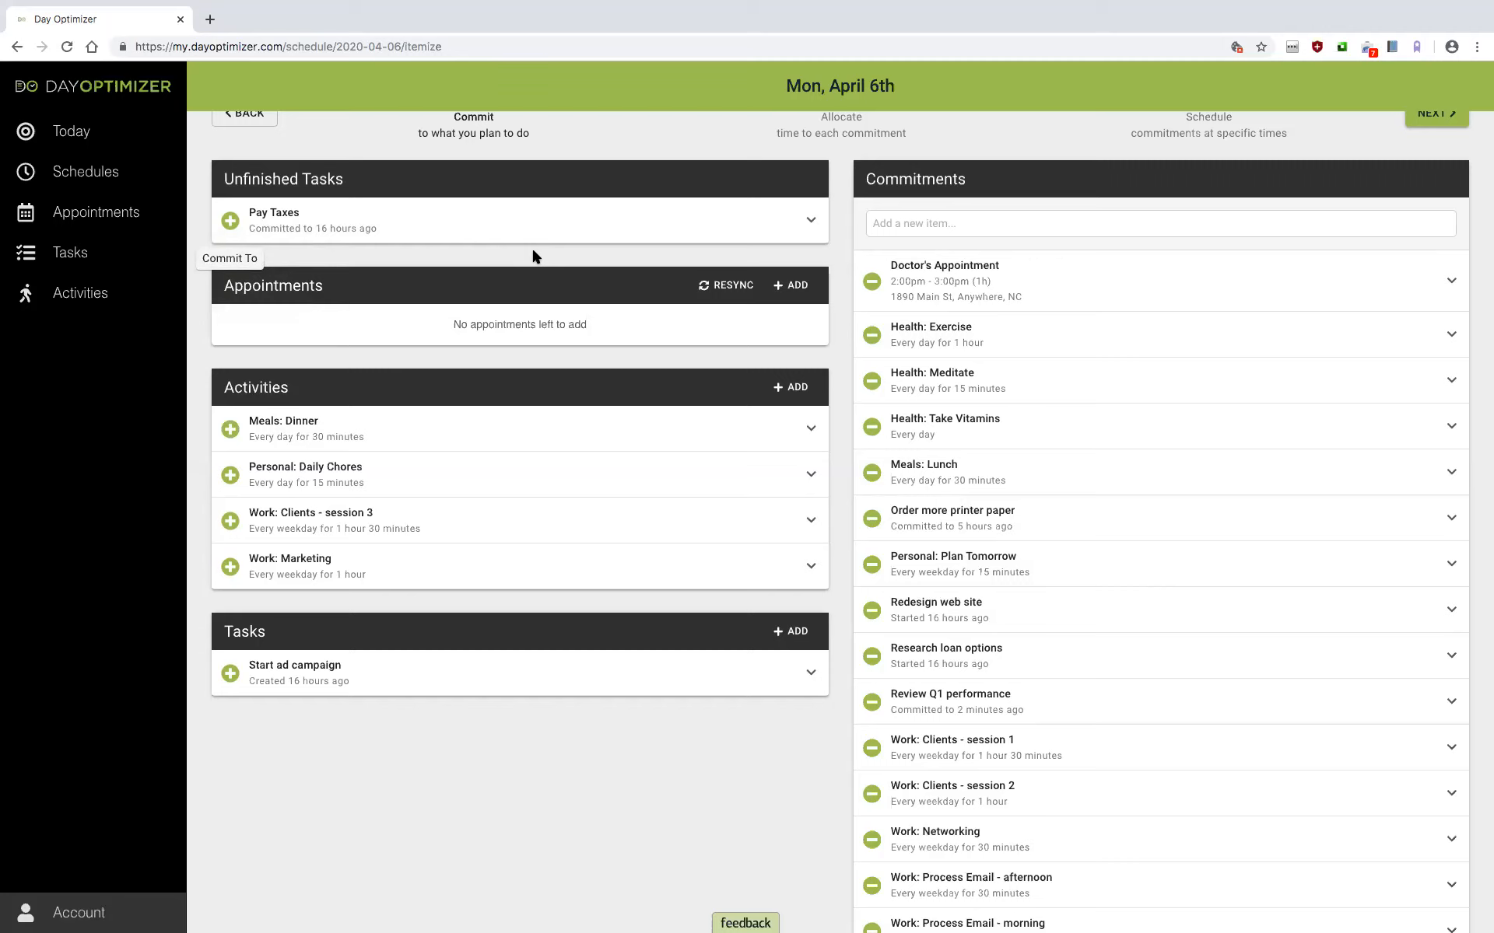
Step: Review the commitments, proceed to time allocation and set Health: Exercise to 0:30
scroll(1190, 280, down, 2)
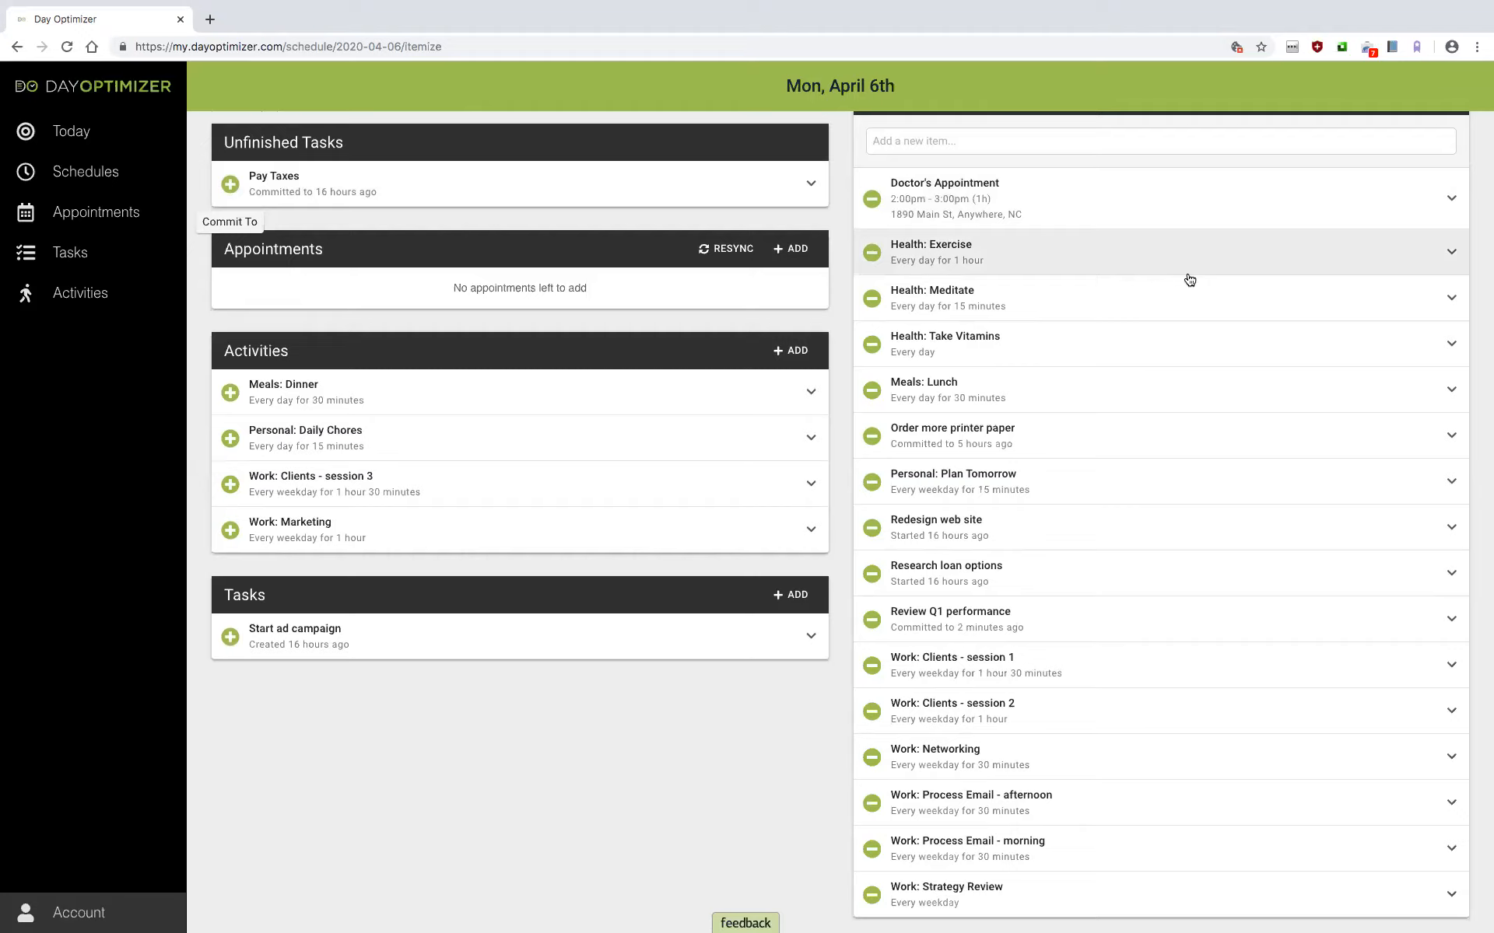
scroll(1189, 279, up, 3)
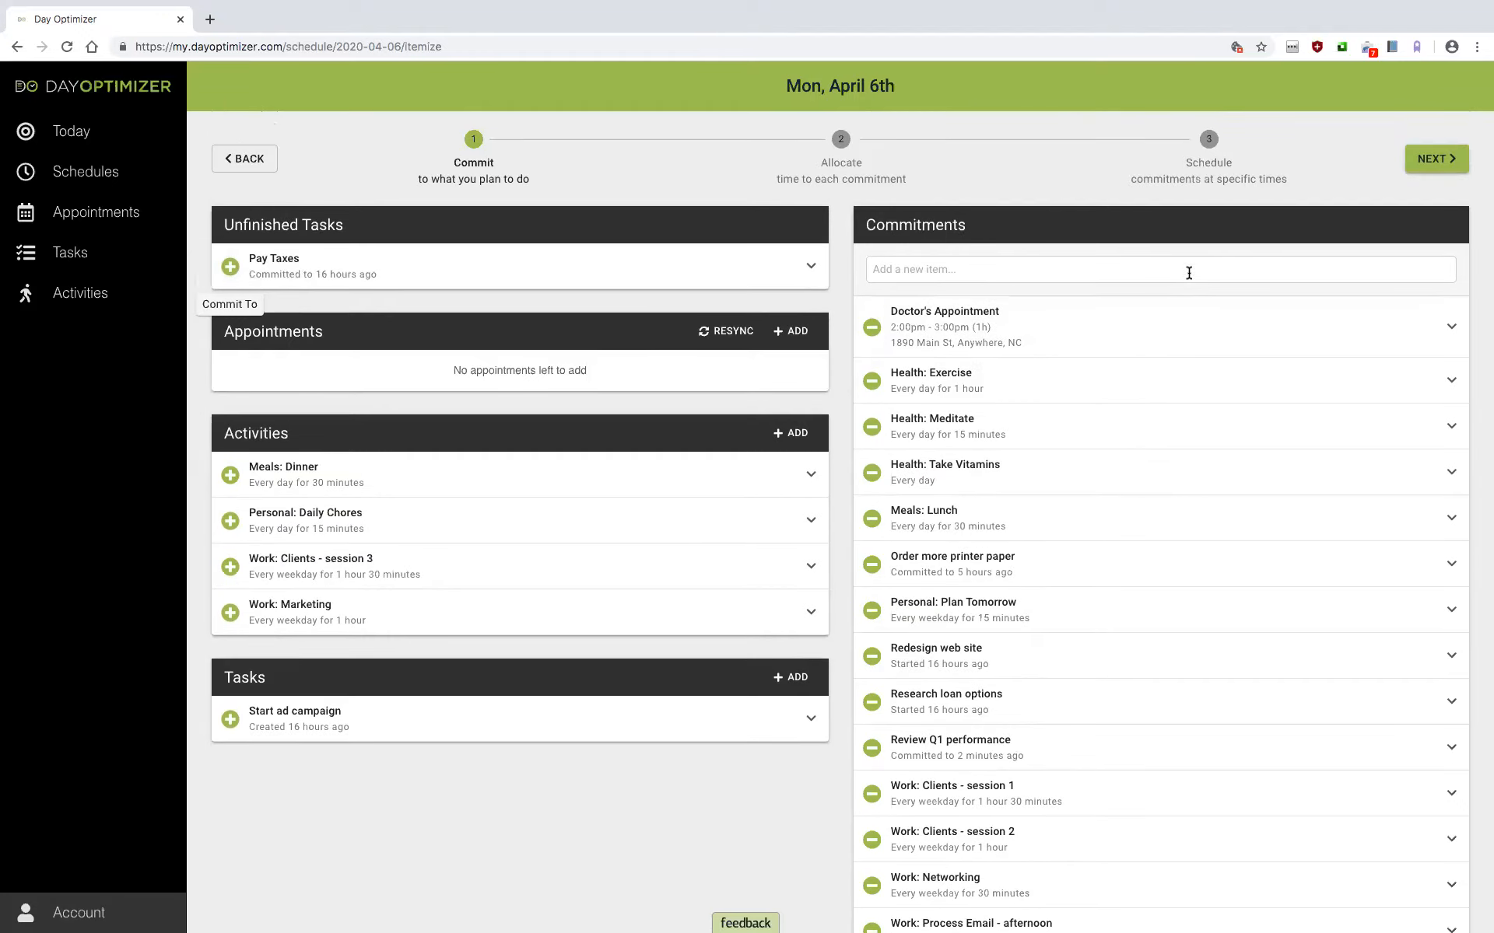
click(1443, 160)
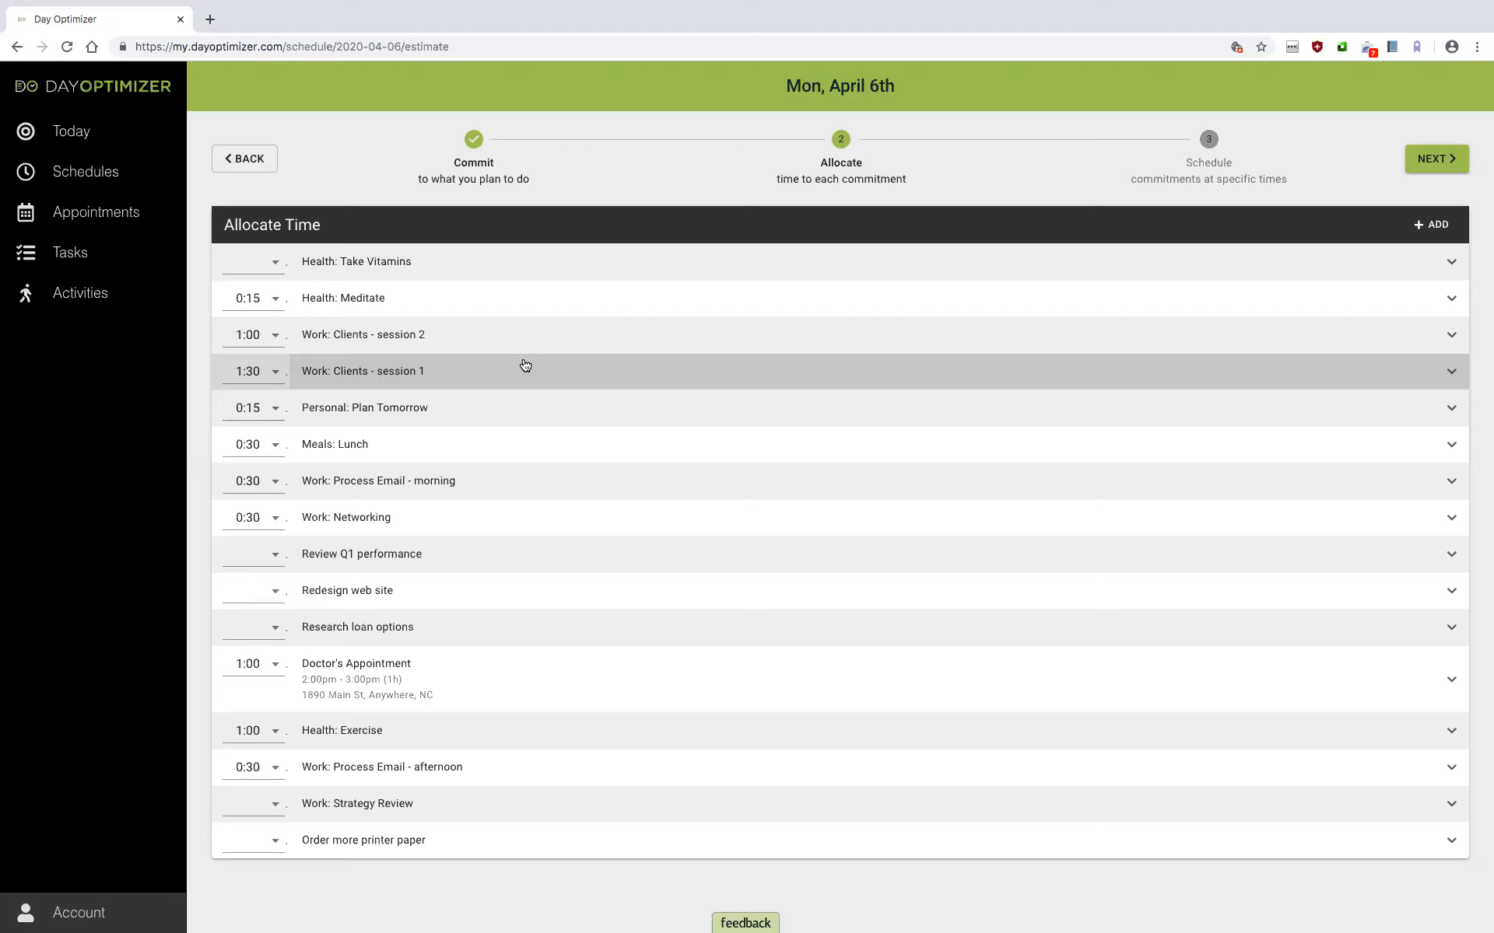
click(271, 732)
click(388, 702)
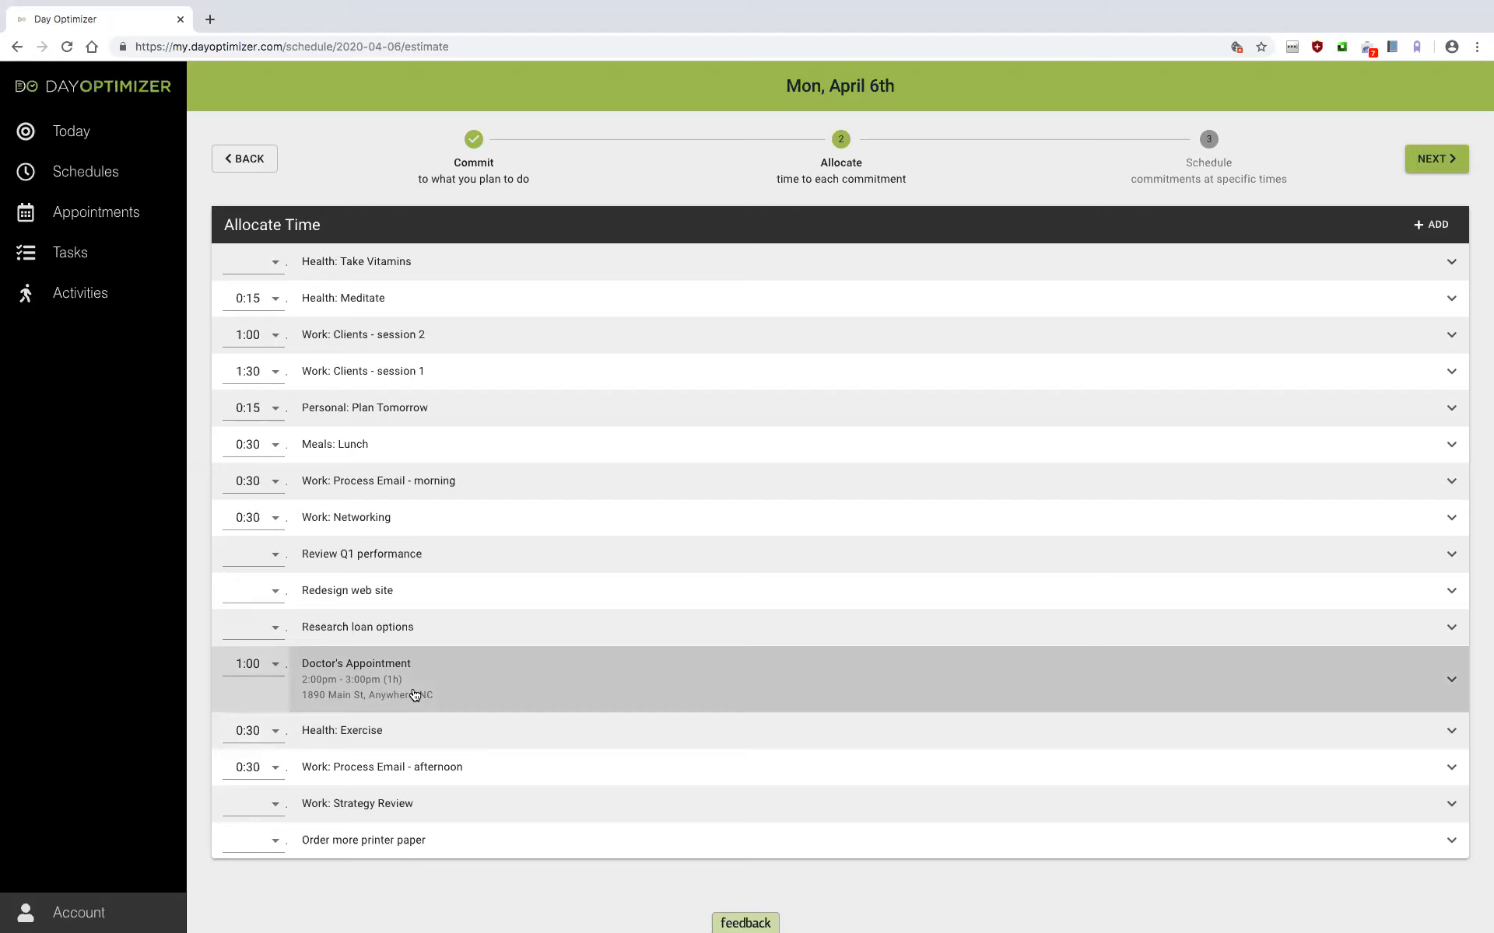
Step: Allocate 1:30 to Doctor's Appointment, 1:30 to Redesign web site and 1:00 to Research loan options
click(274, 669)
click(391, 679)
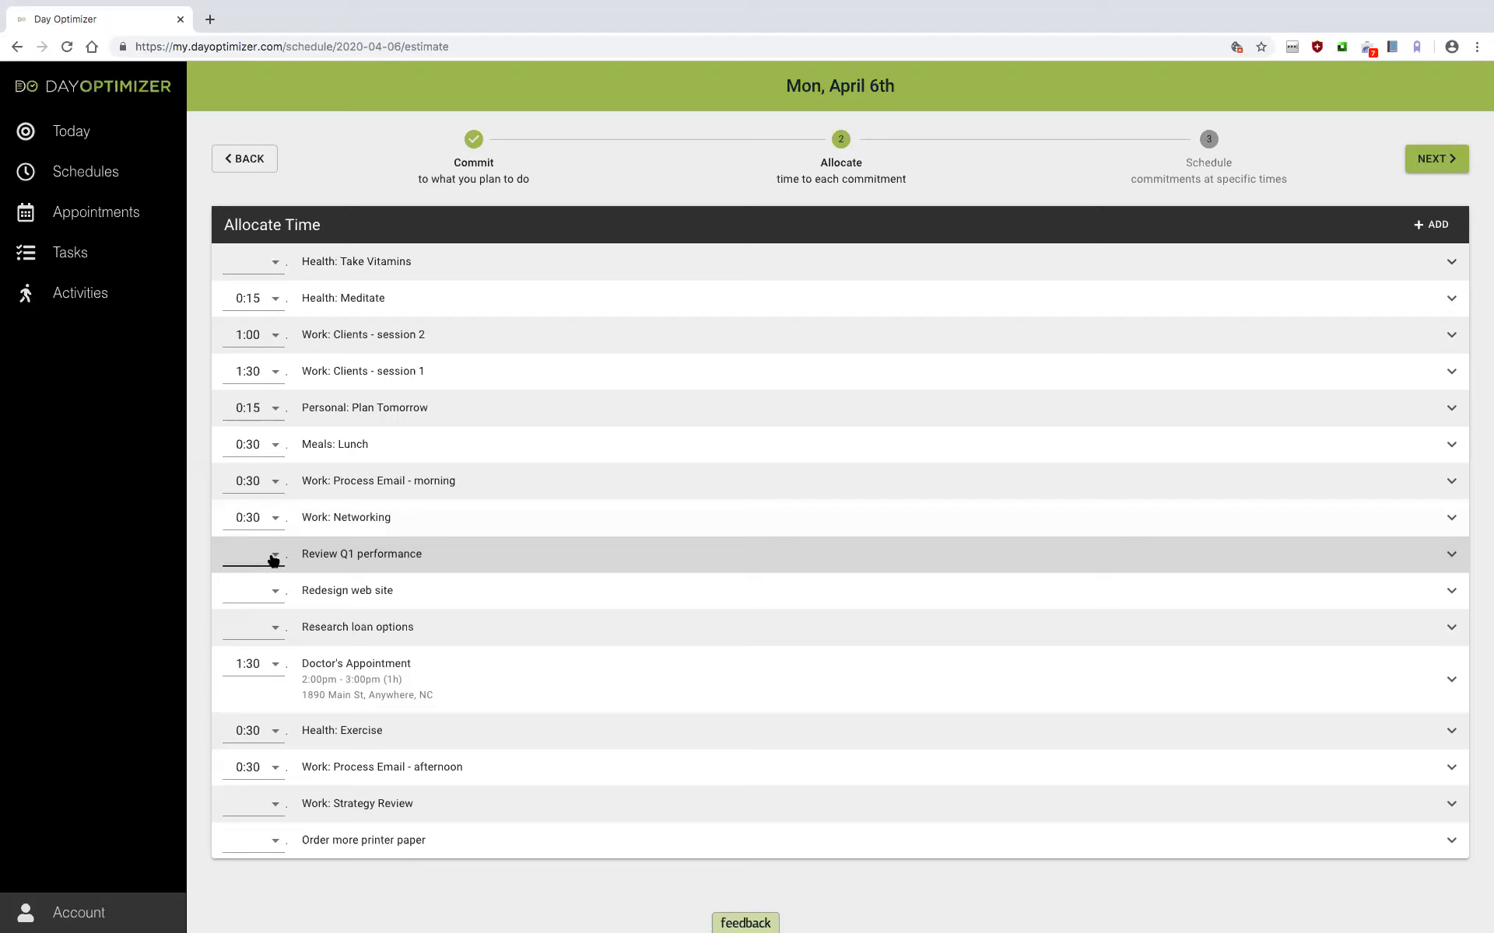
click(267, 589)
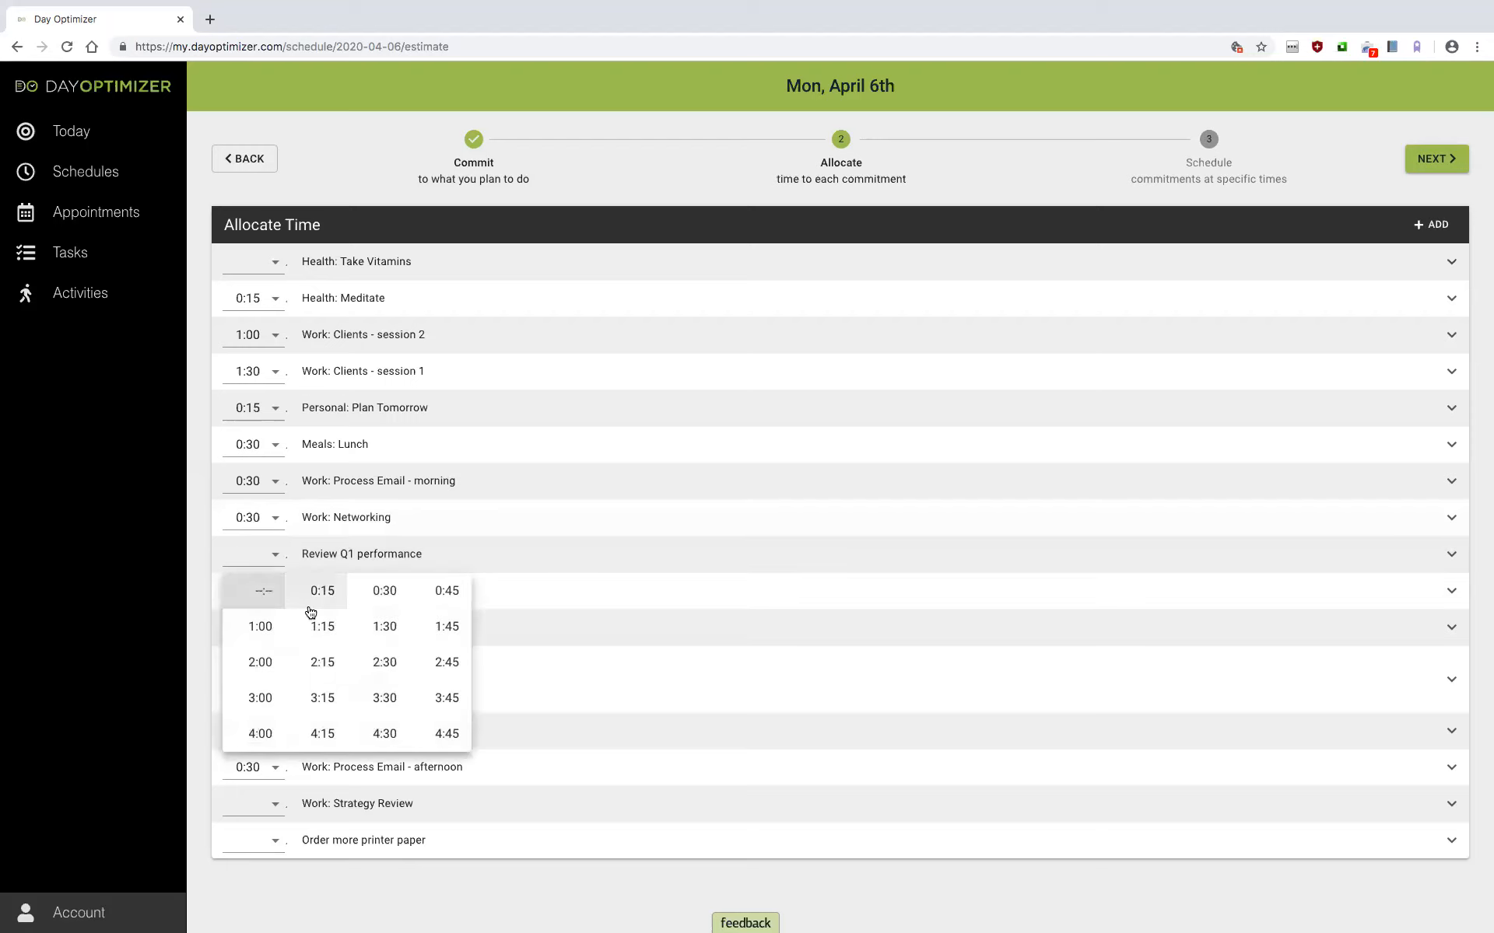
click(385, 626)
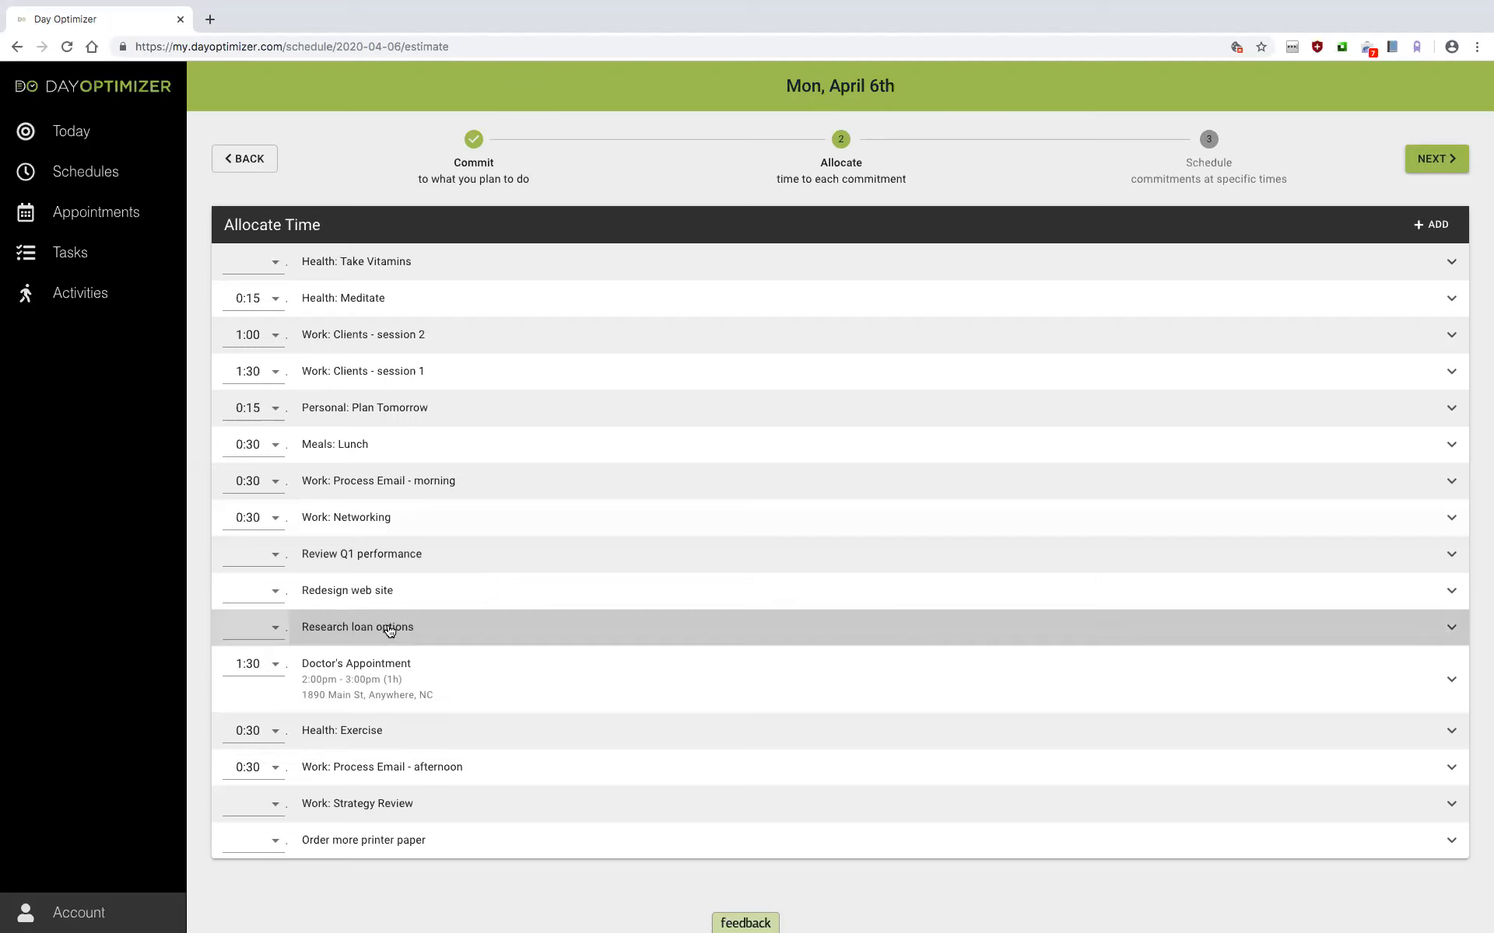
click(269, 627)
click(264, 662)
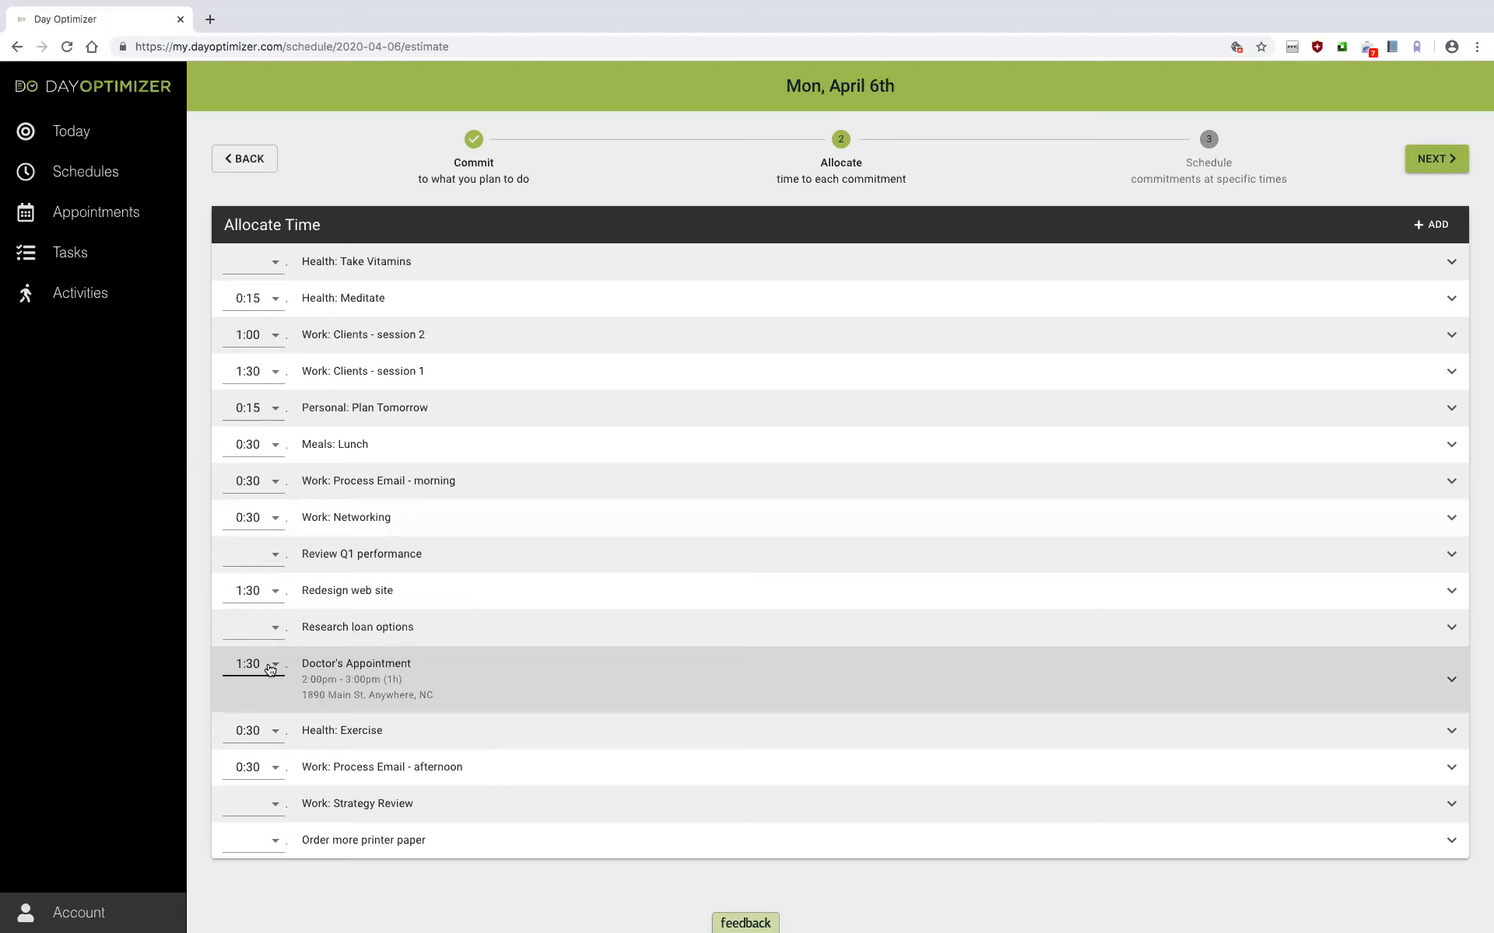
Step: Allocate 0:30 to Work: Strategy Review, 1:00 to Review Q1 performance and 0:15 to Order more printer paper
click(276, 808)
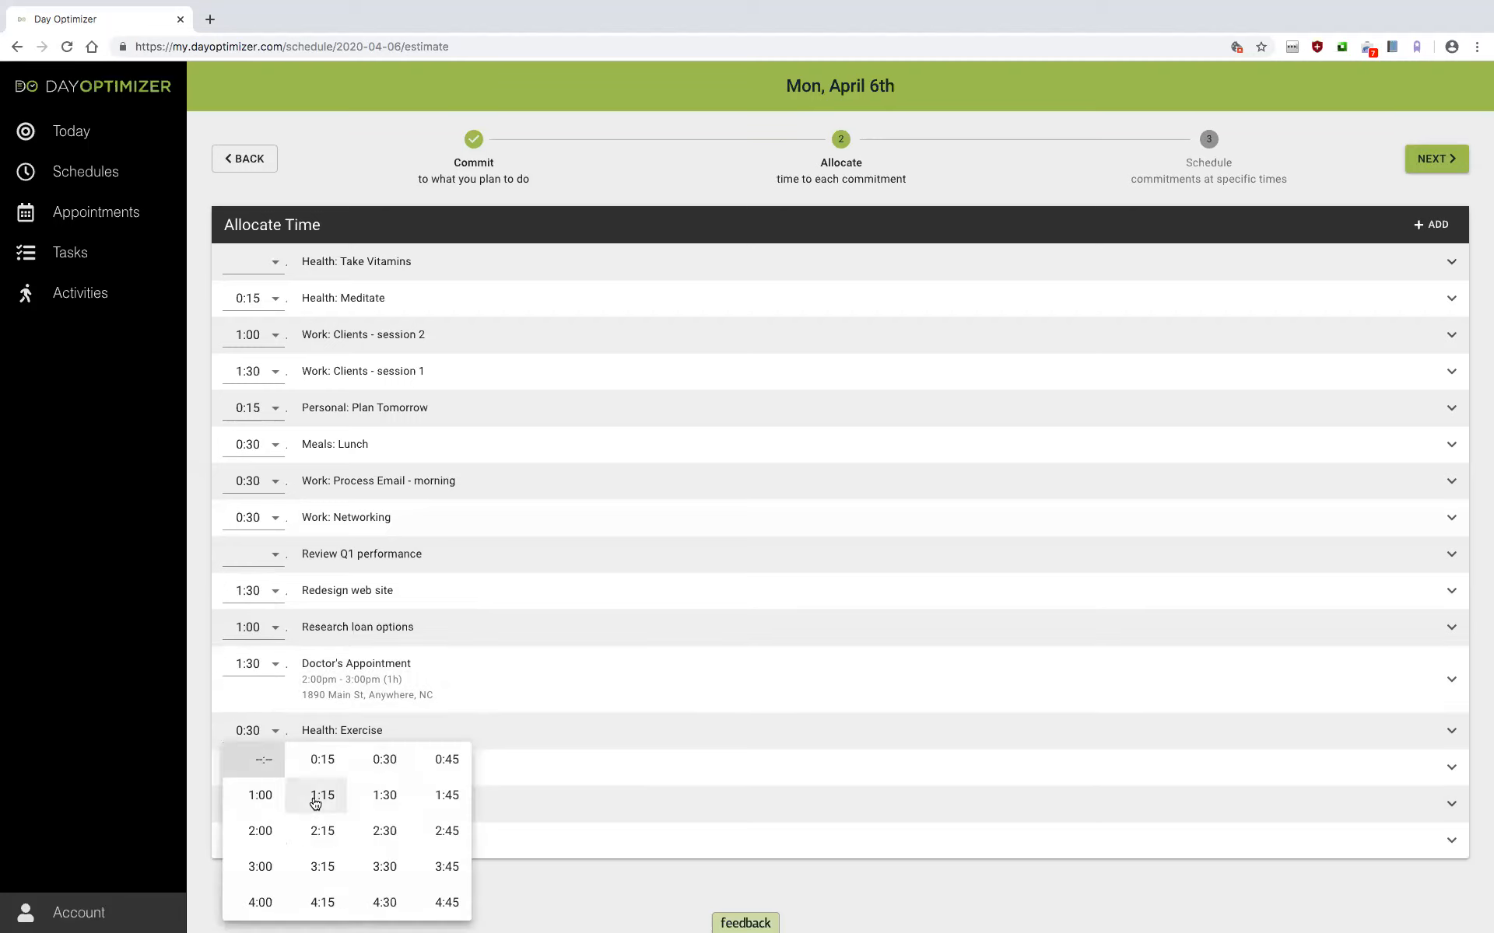
click(383, 762)
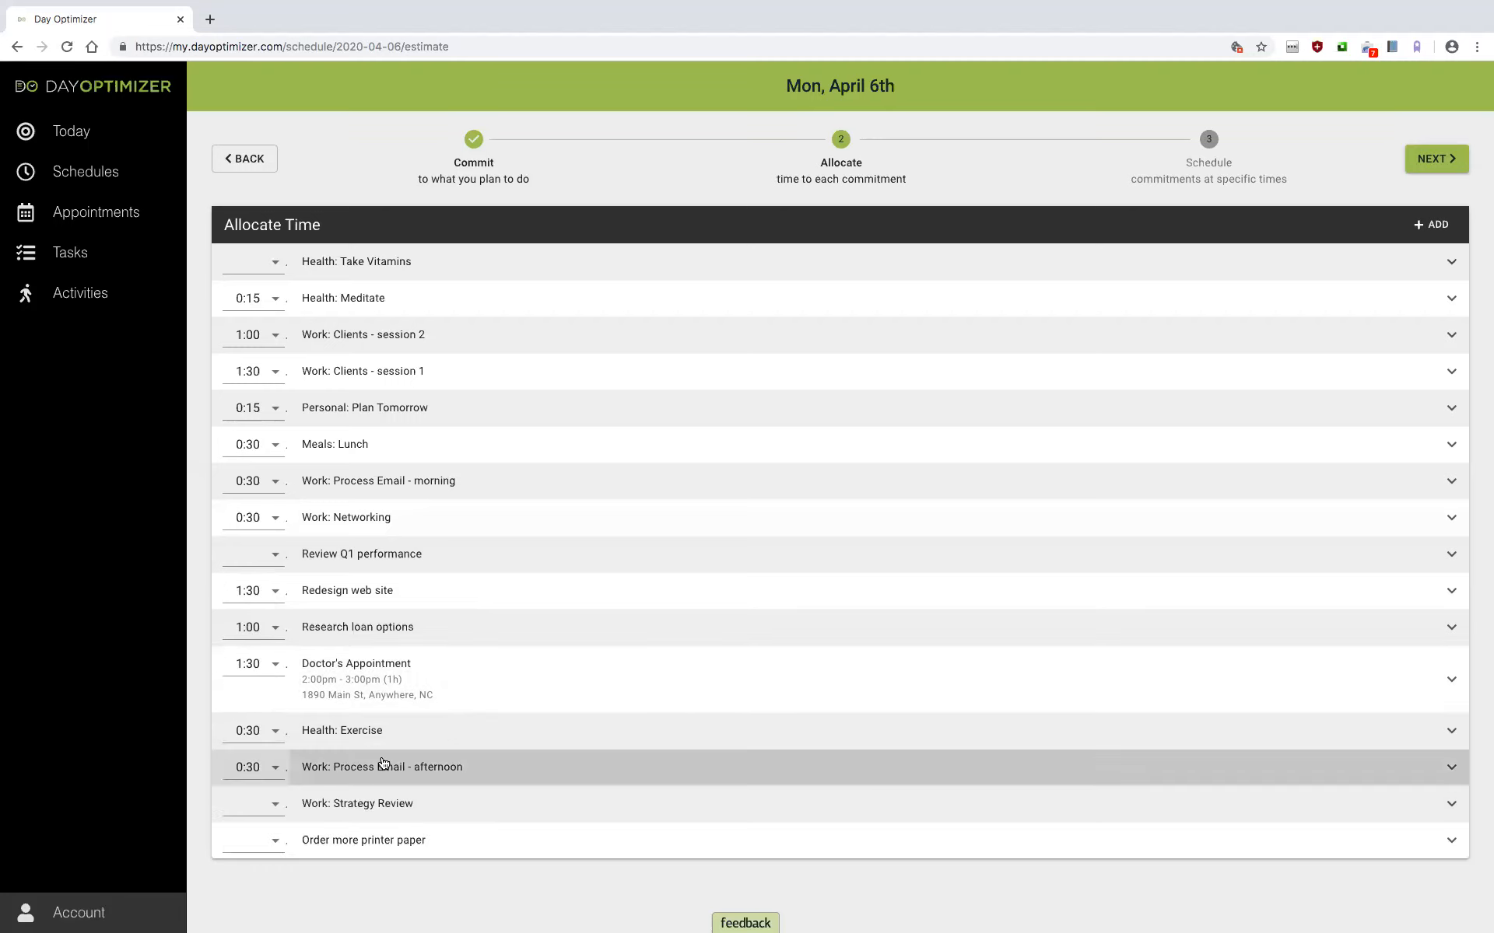
click(260, 551)
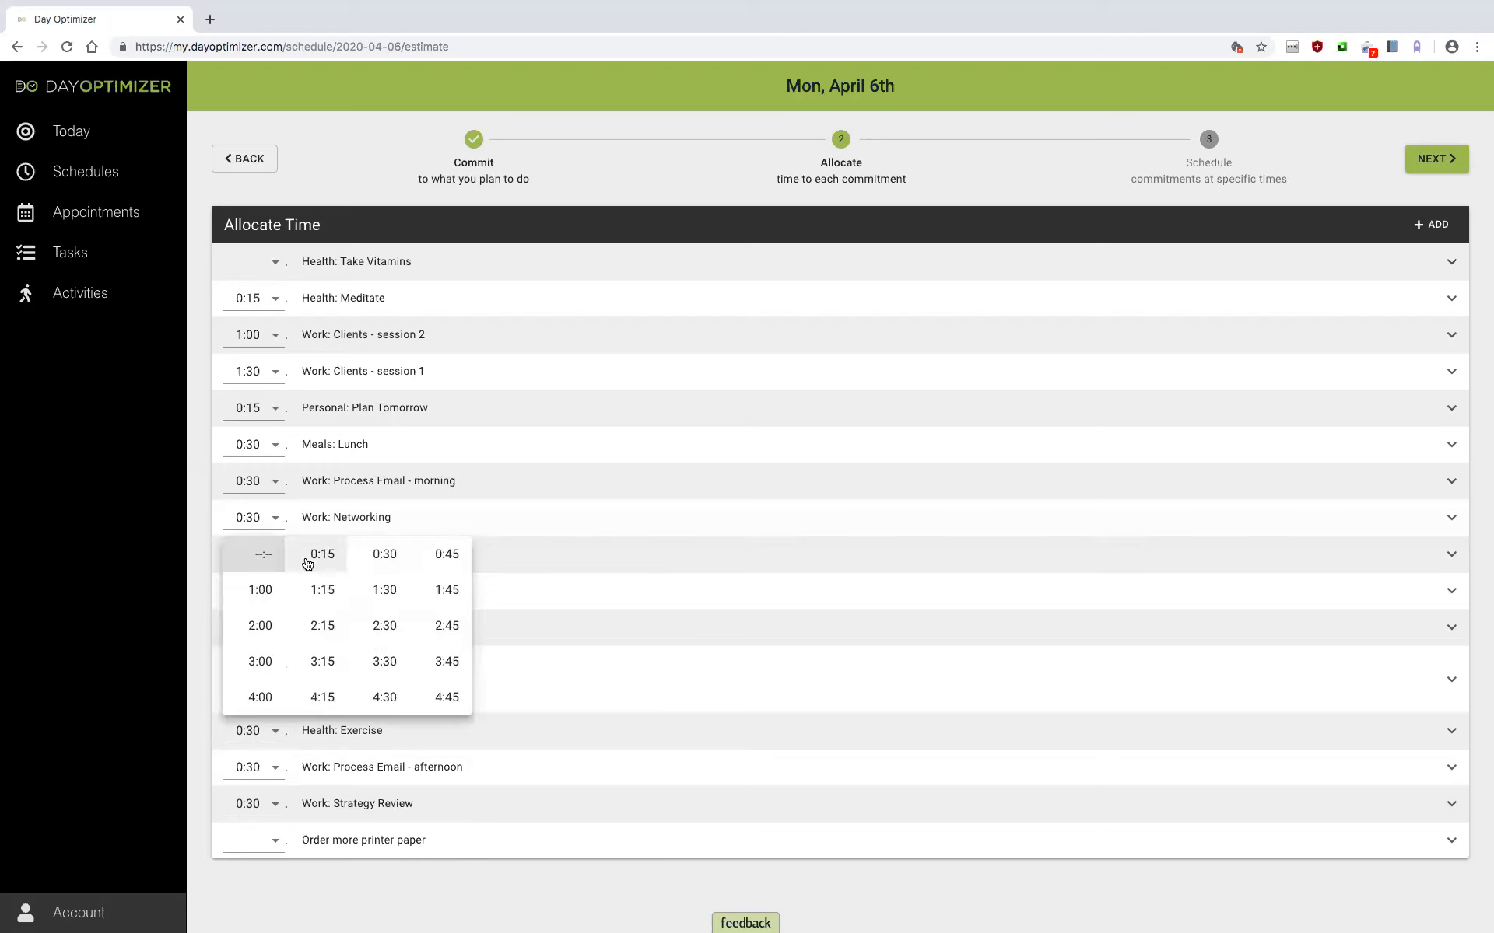
click(251, 591)
click(273, 844)
click(341, 766)
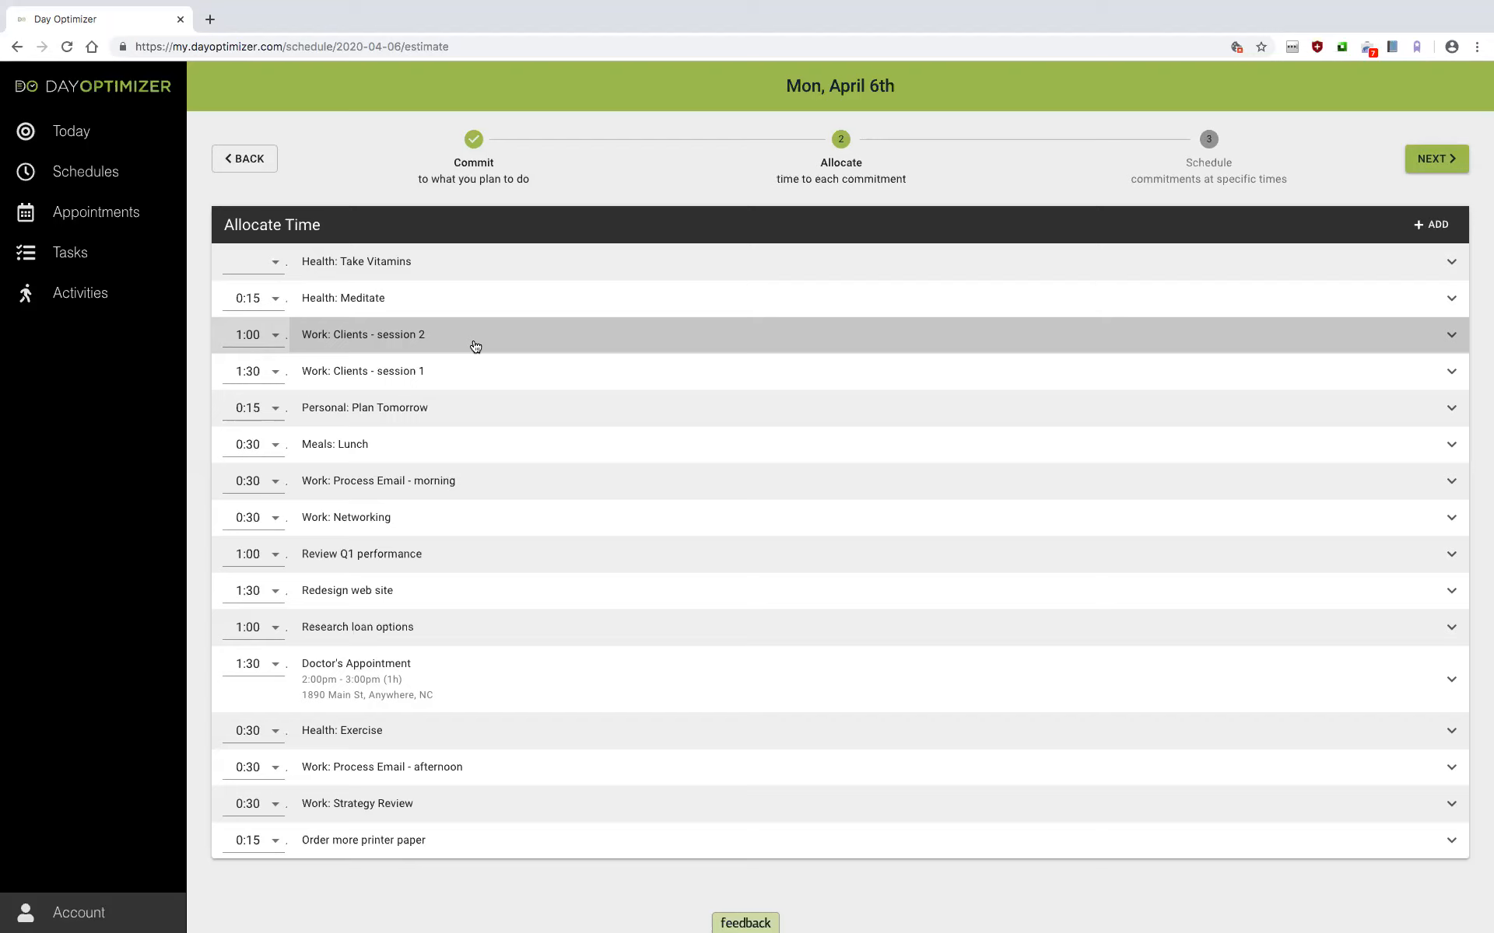
Step: Proceed to the scheduling stage and configure the day's schedule to start at 9:00 AM and end at 5:00 PM
click(1428, 158)
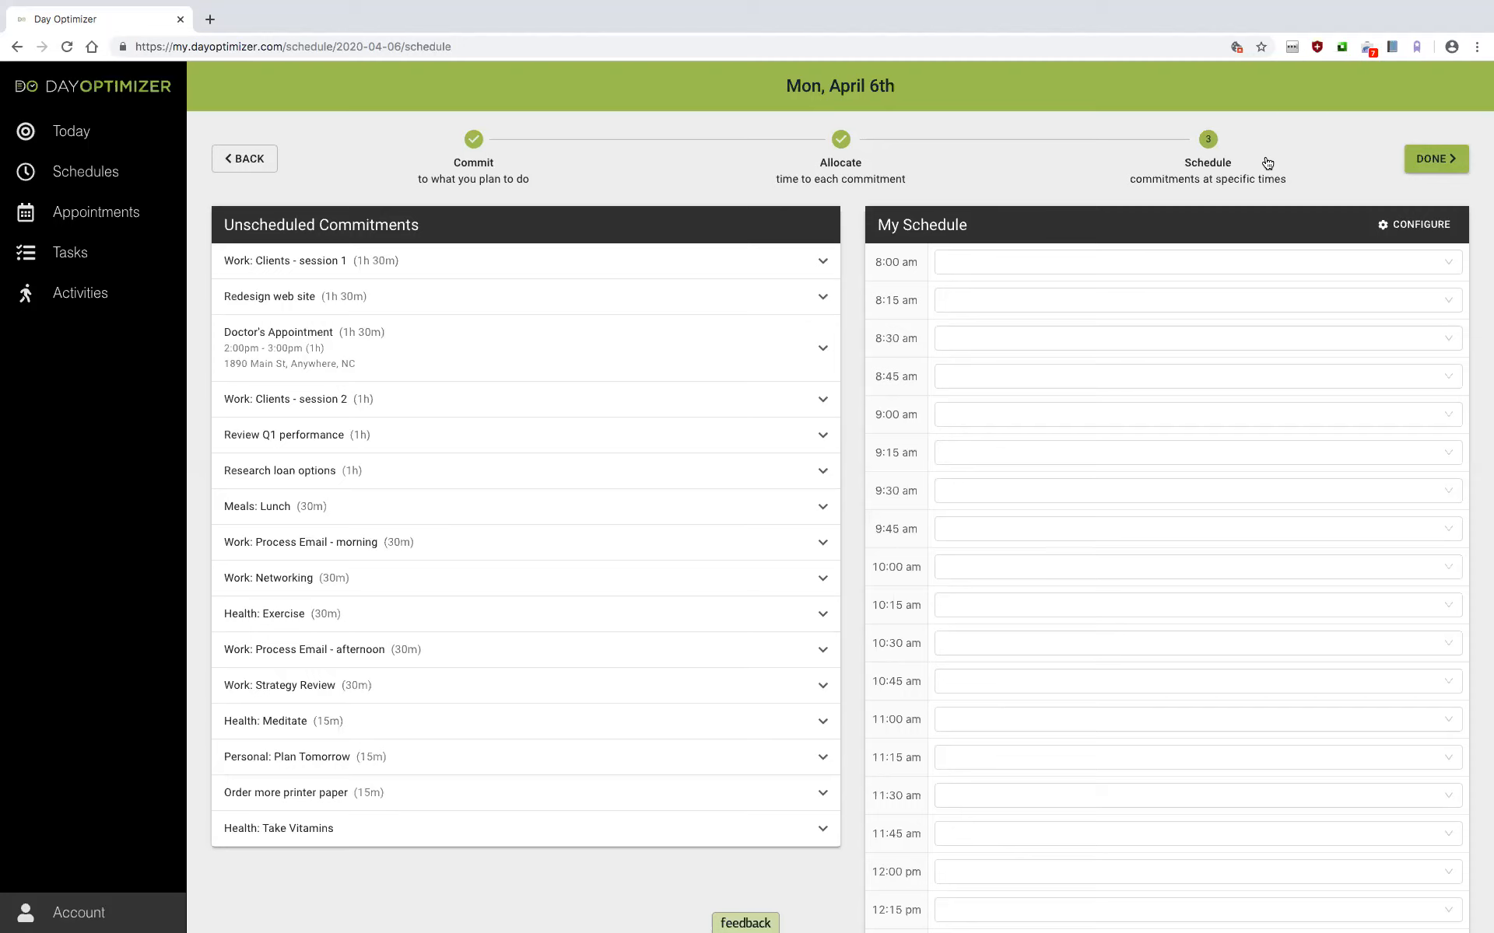
click(1417, 227)
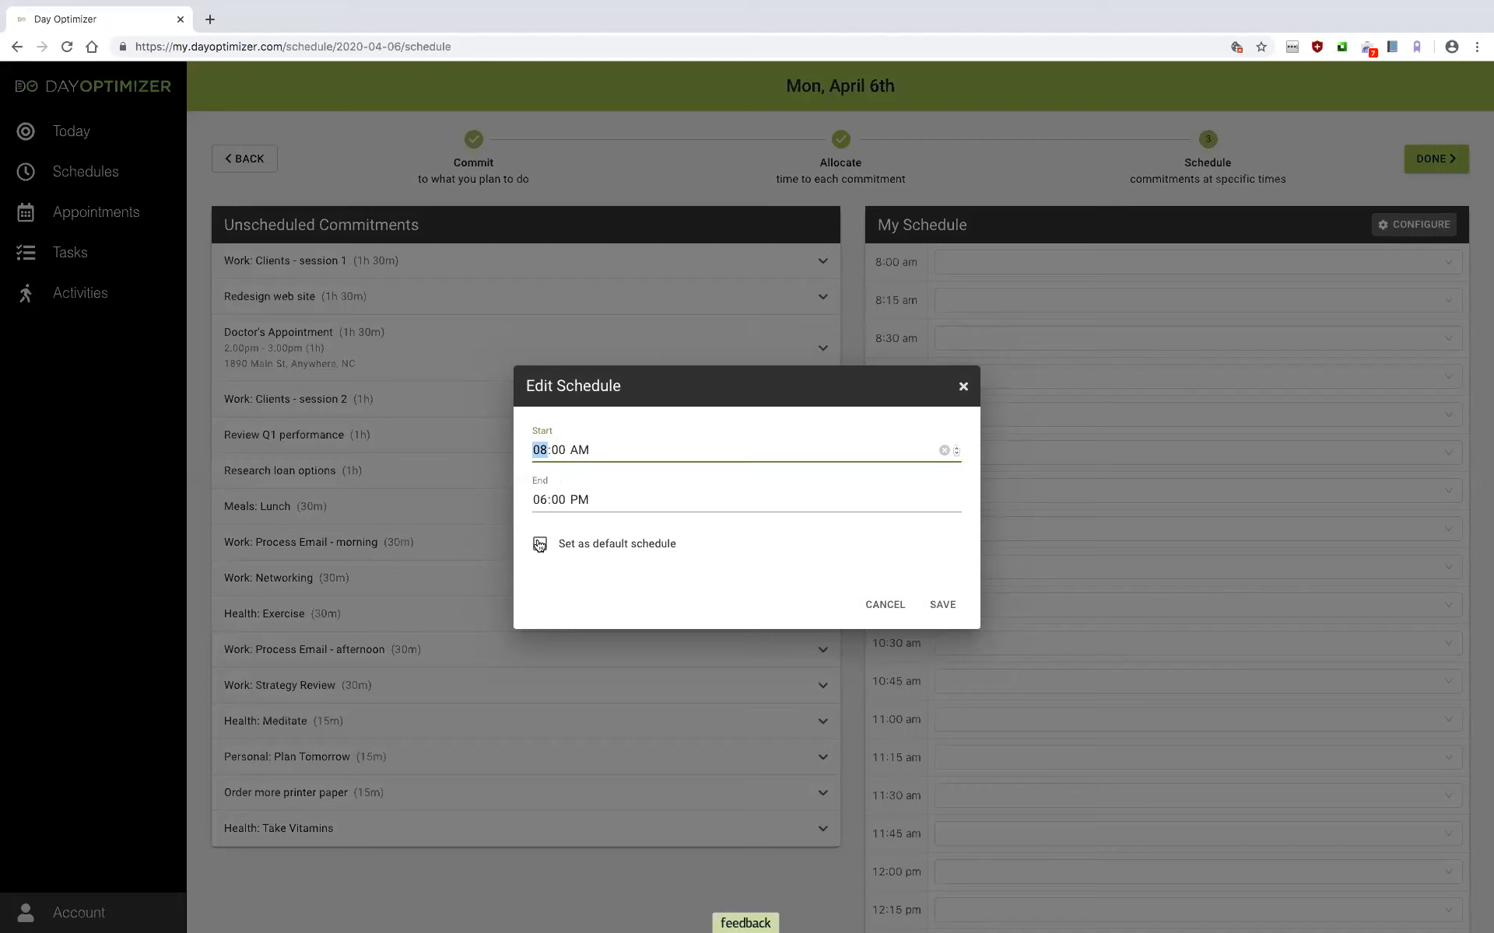
text(9)
click(537, 501)
text(5)
click(938, 607)
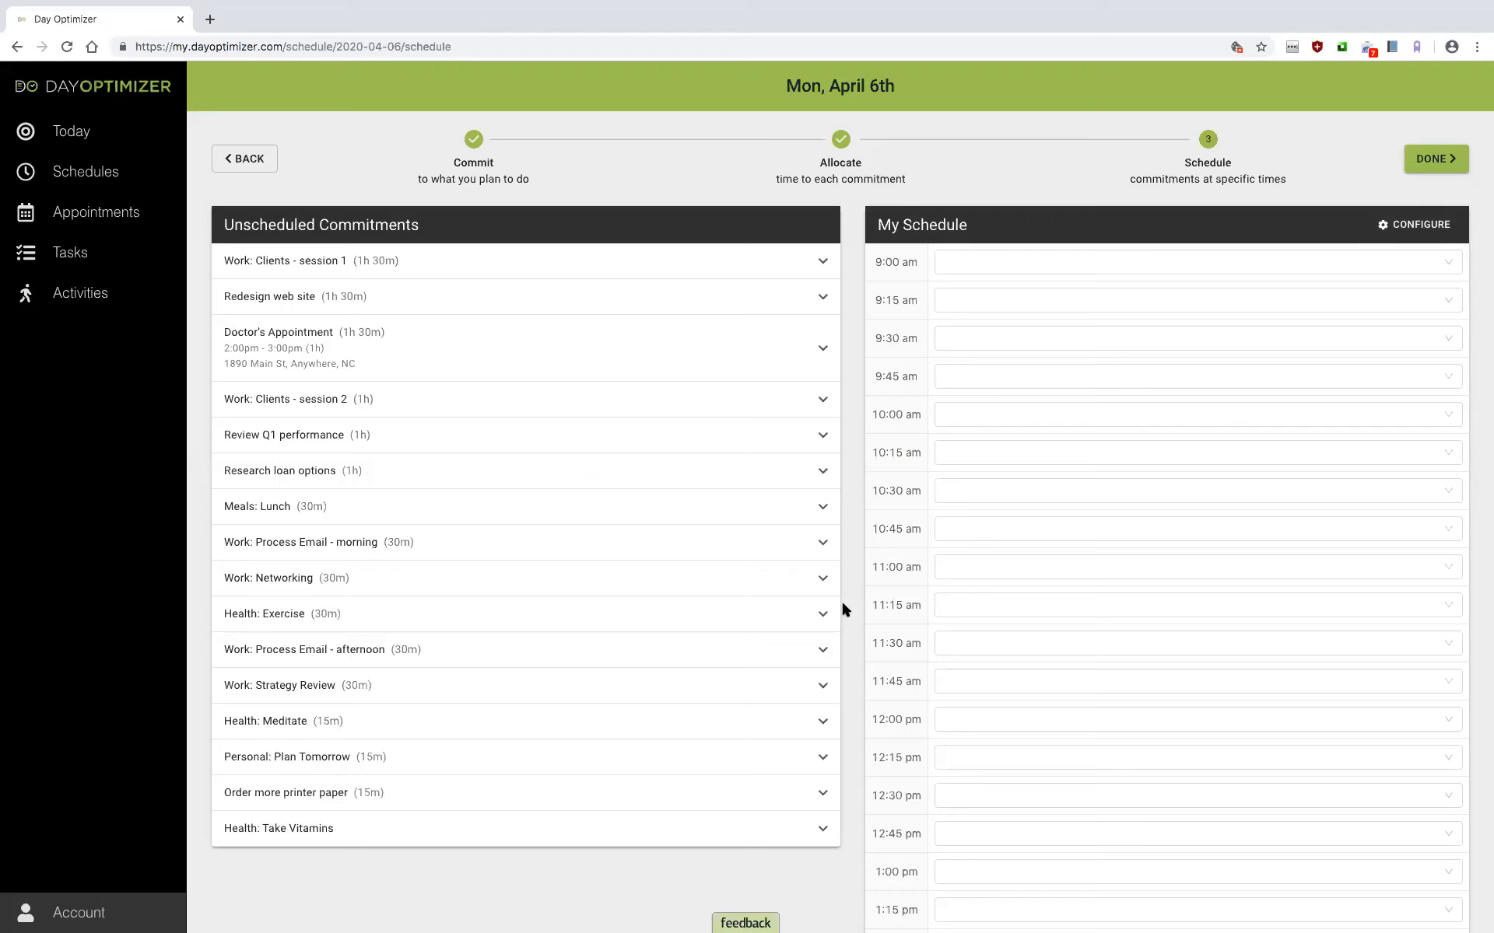
Step: Schedule Work: Clients - session 1 at 9:00 am, Research loan options at 10:30 am and Work: Process Email - morning at 11:30 am
click(1014, 262)
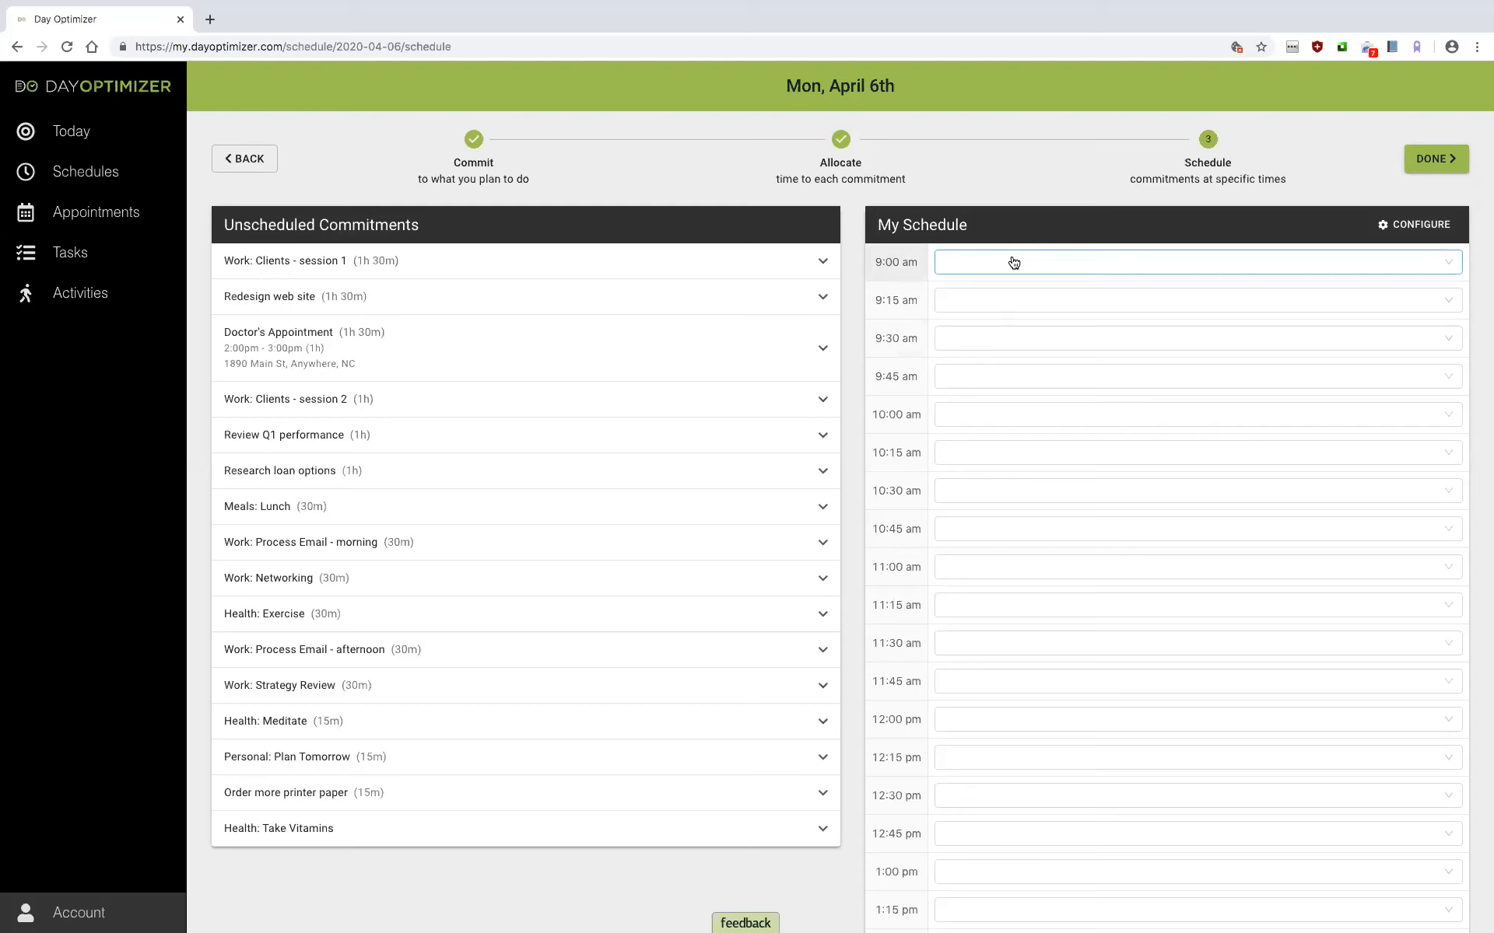
click(1016, 268)
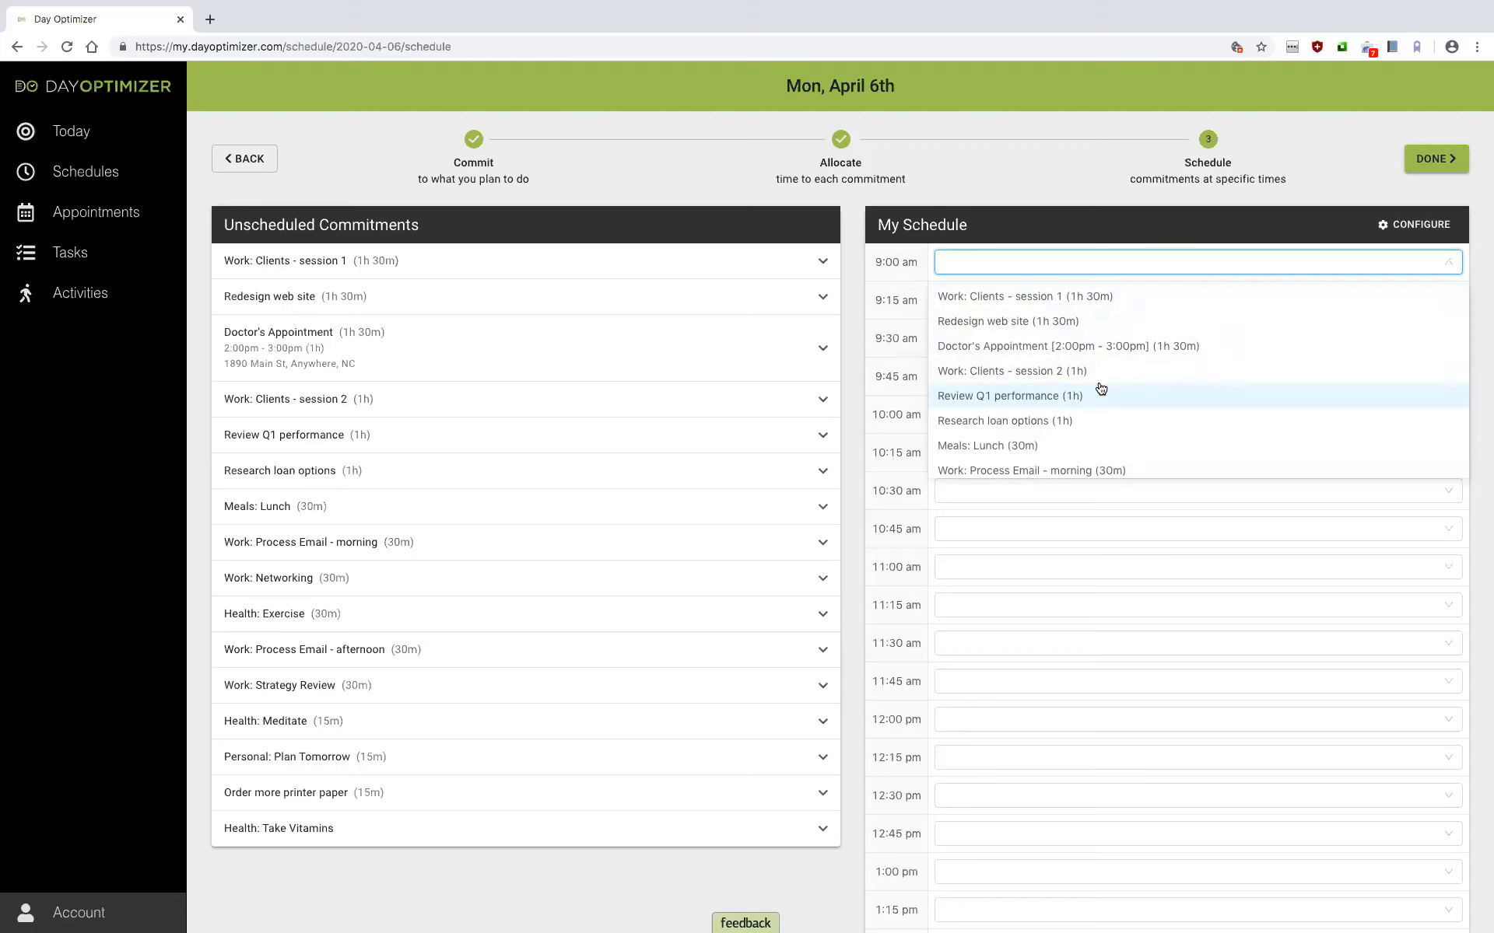
click(1097, 303)
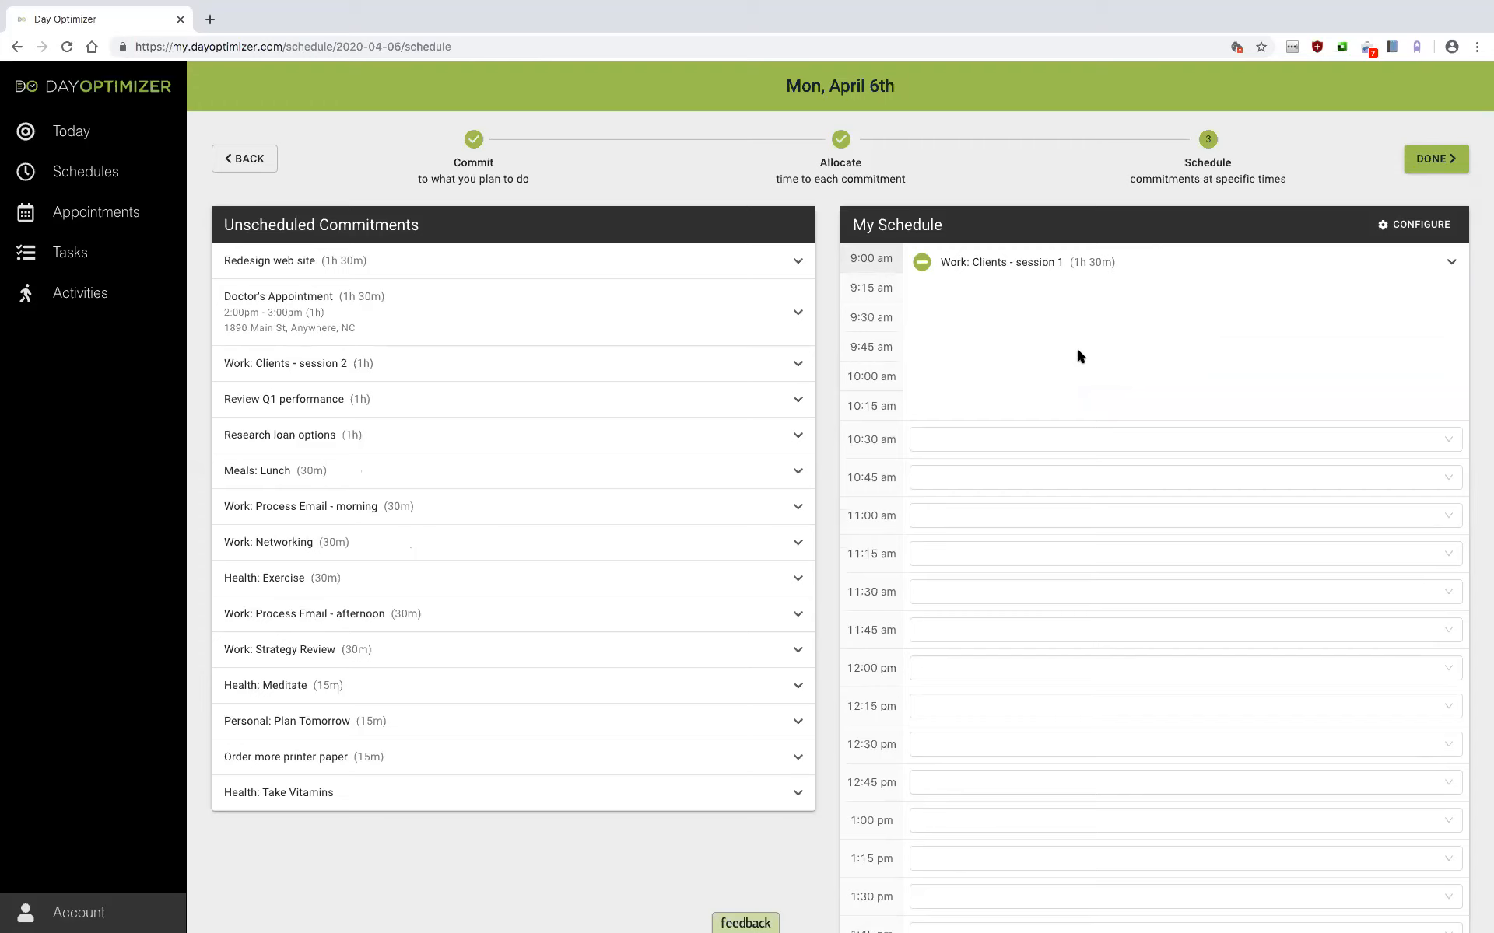
click(1019, 440)
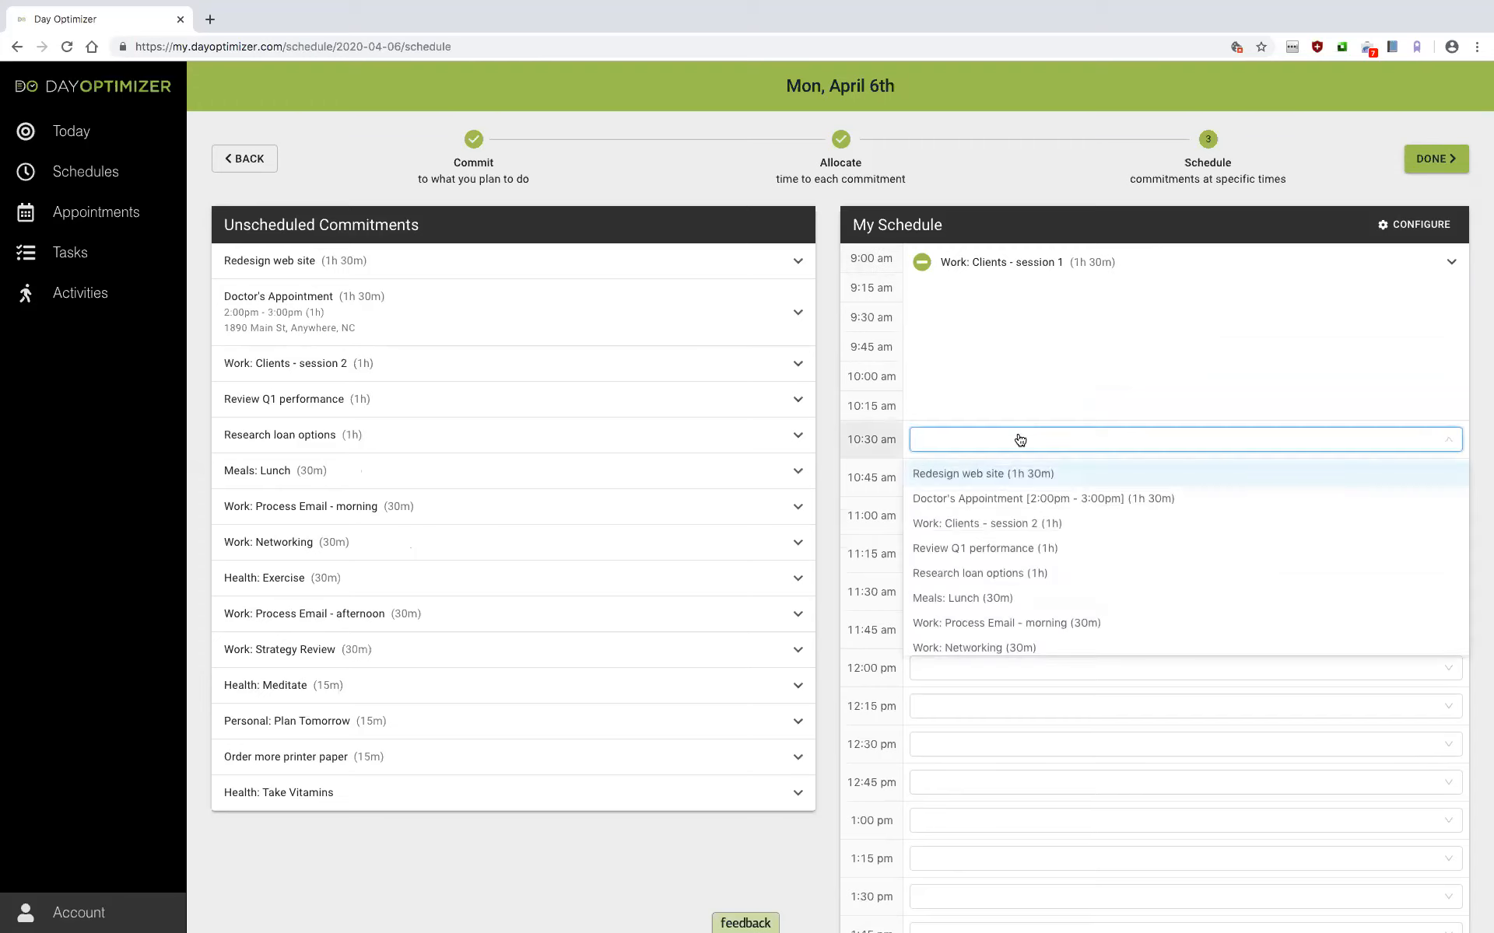
click(1023, 573)
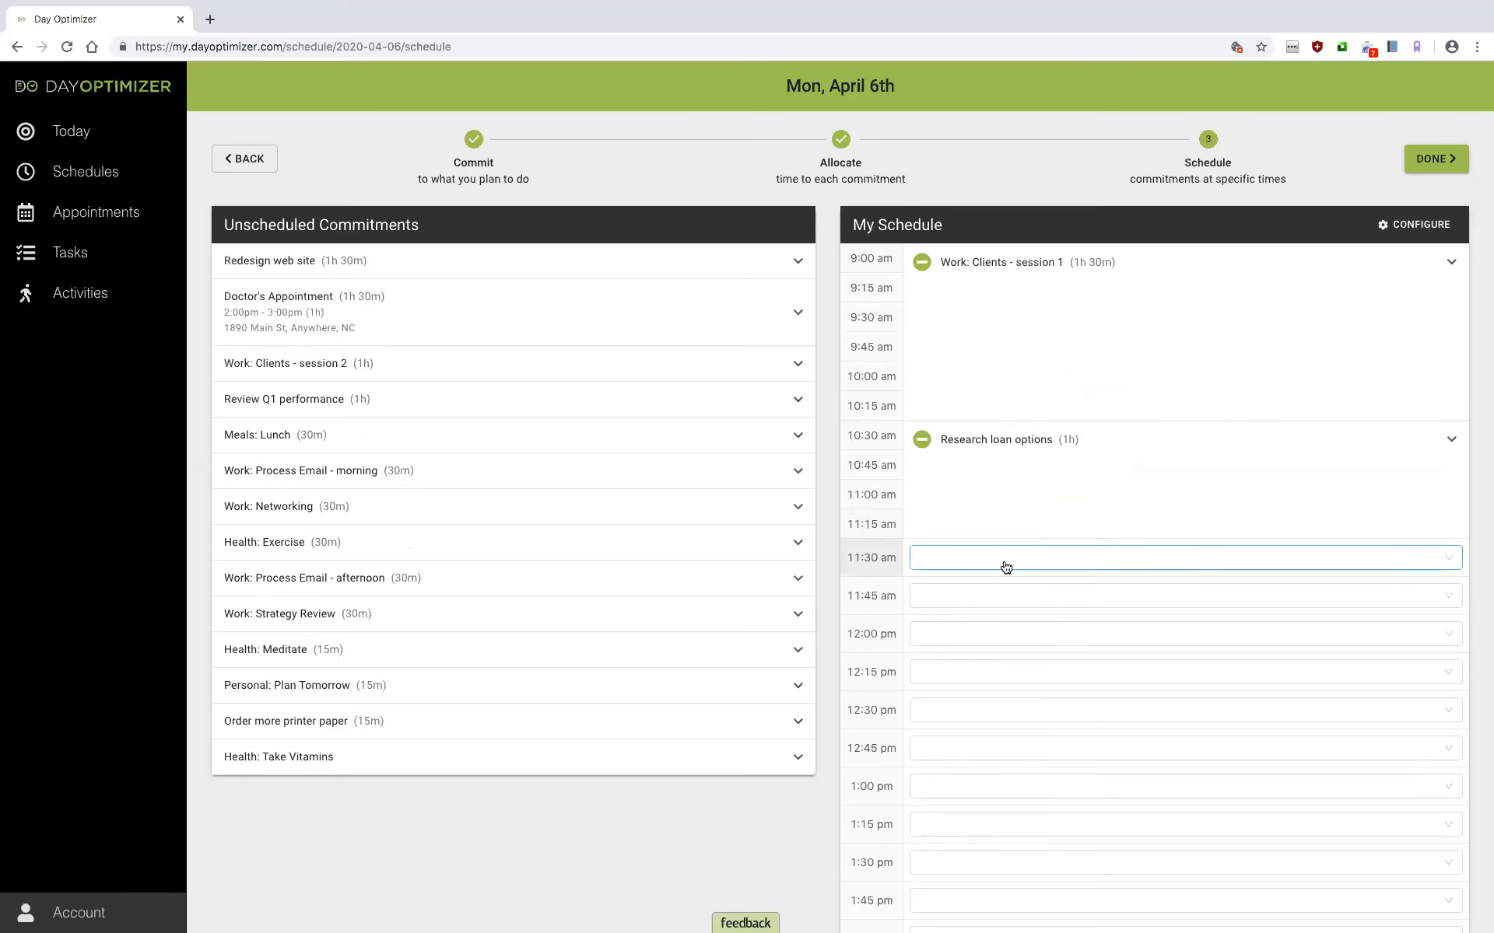
click(1003, 564)
click(1009, 717)
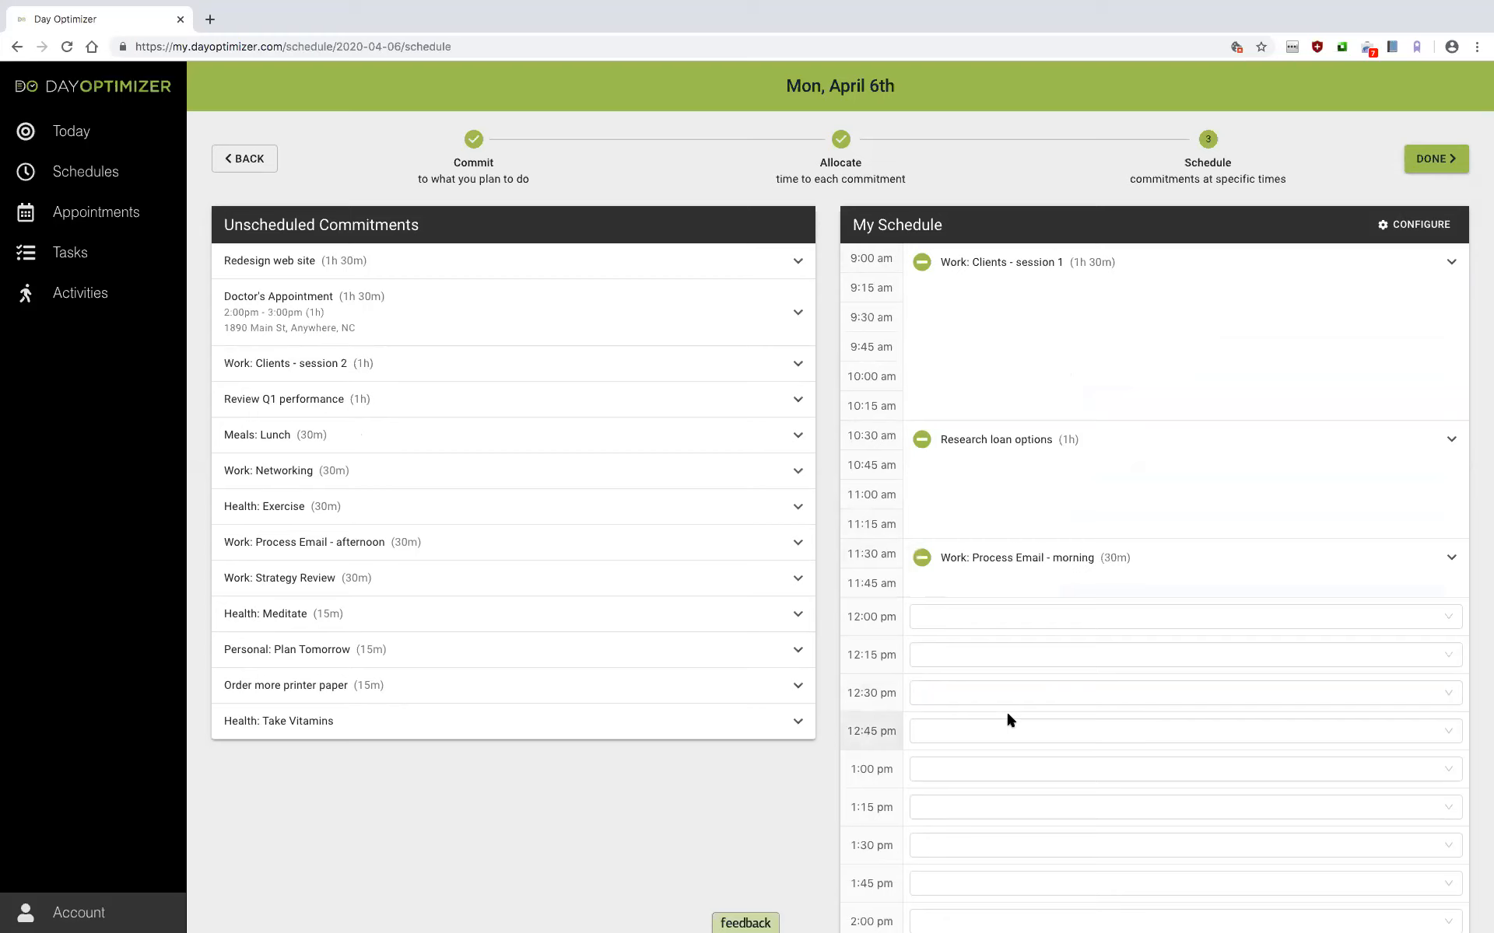
Step: Schedule the Doctor's Appointment at 1:45 pm
click(1017, 732)
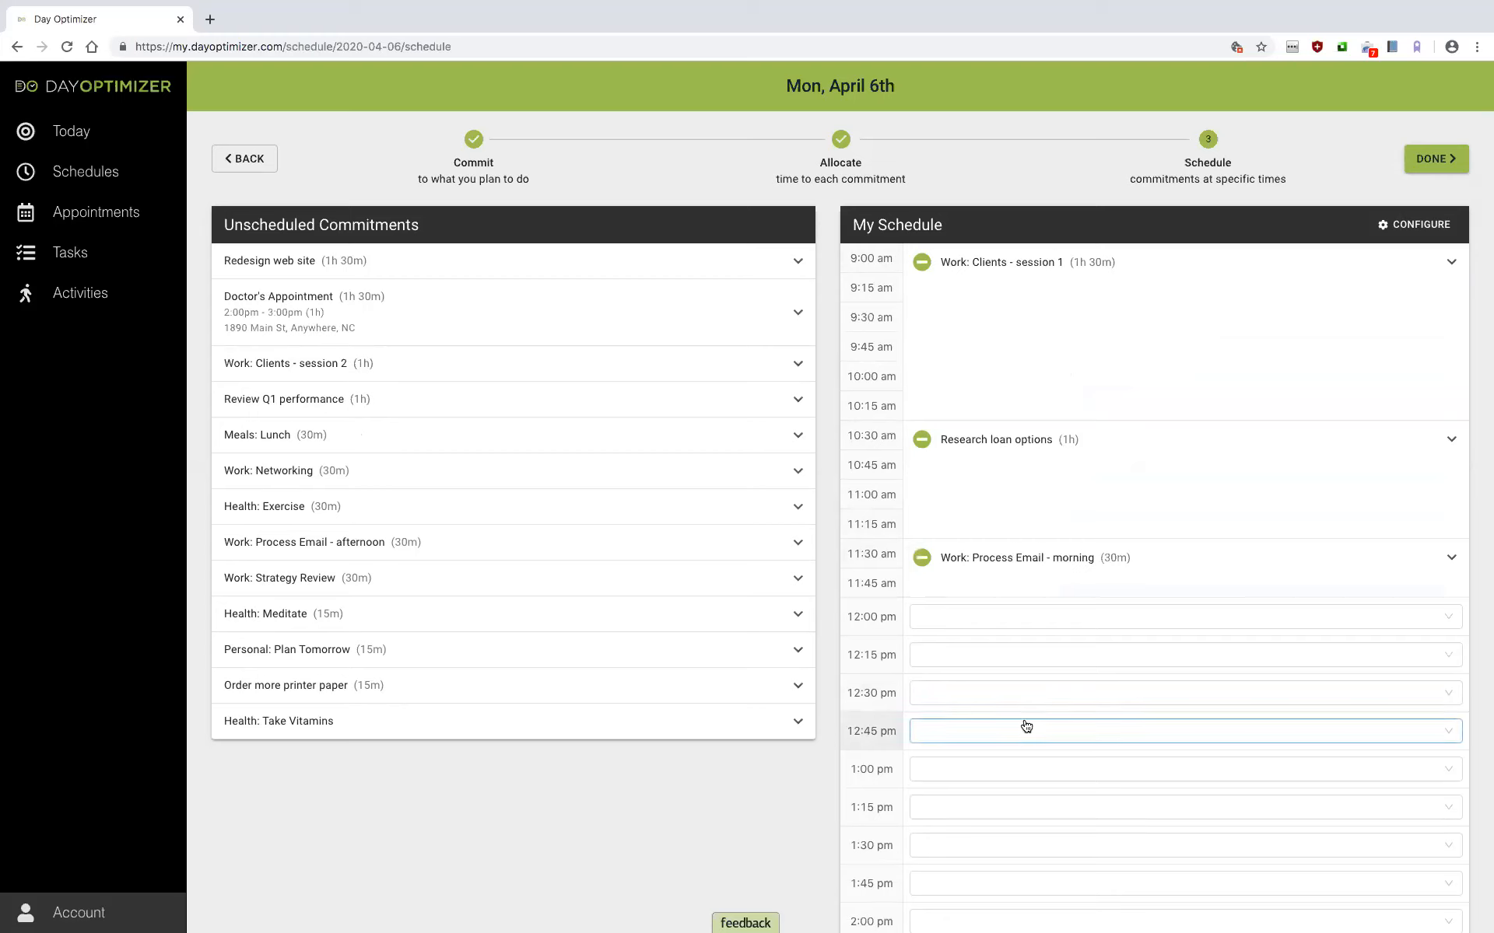
click(1025, 702)
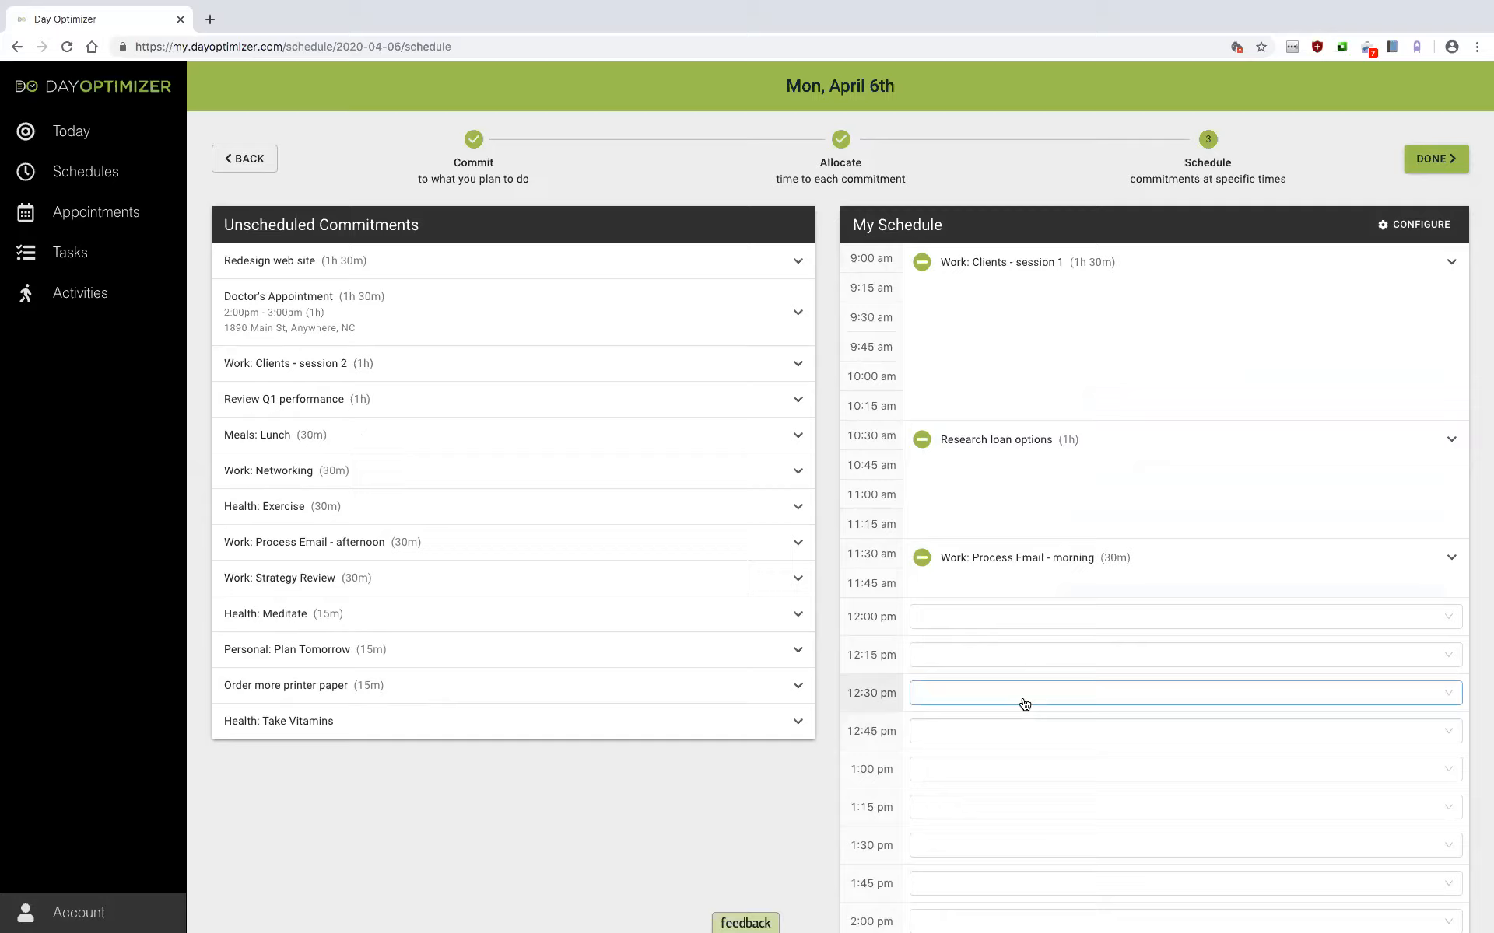
scroll(1025, 704, down, 3)
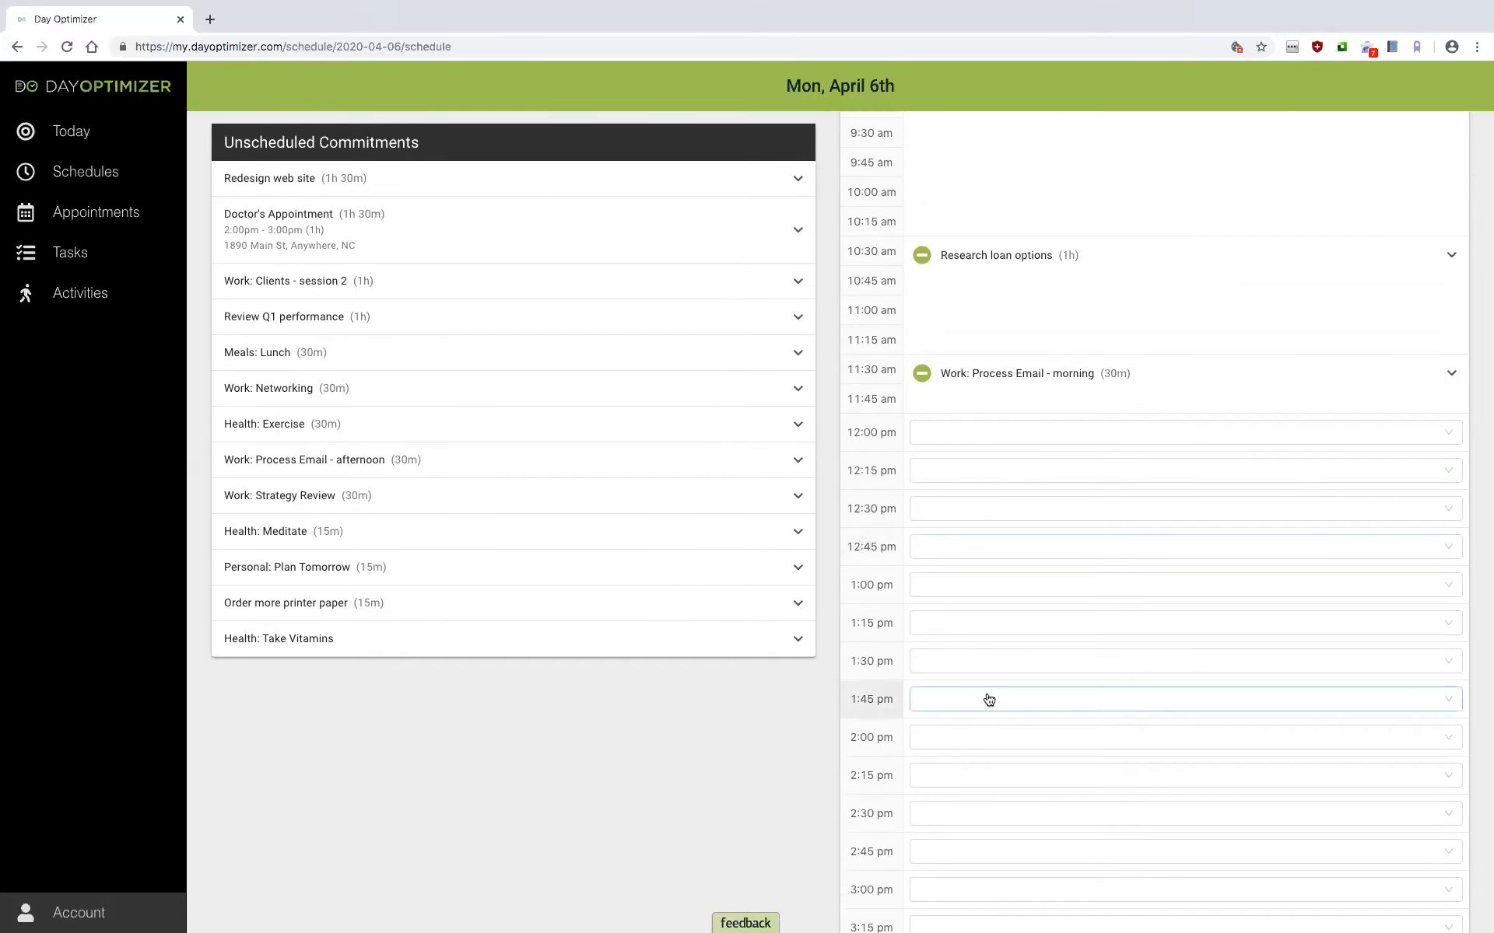
click(989, 699)
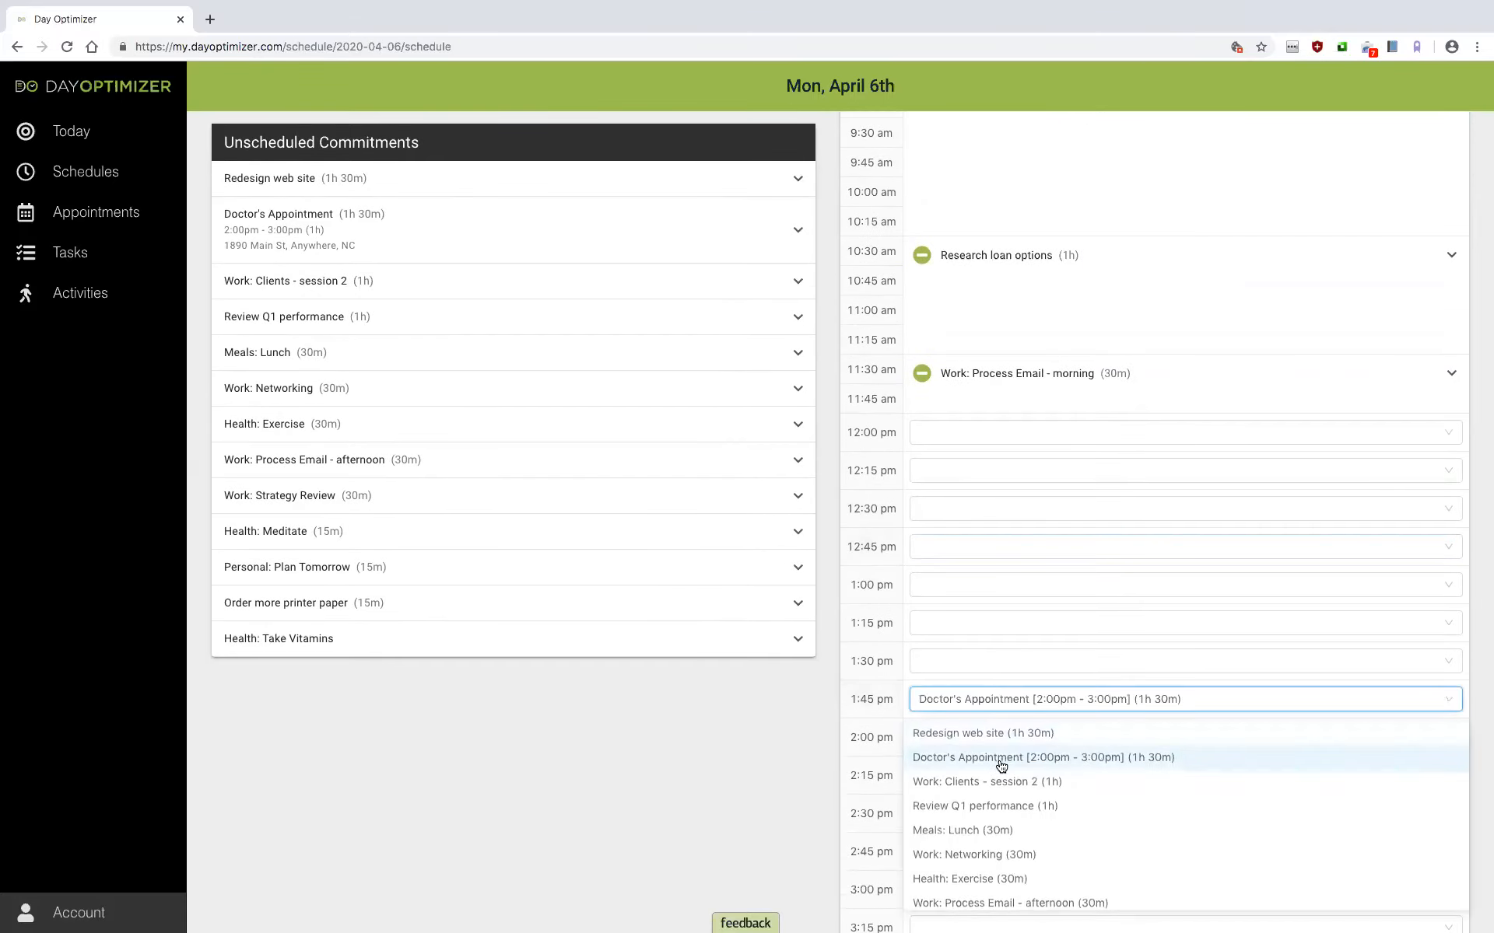
click(1001, 767)
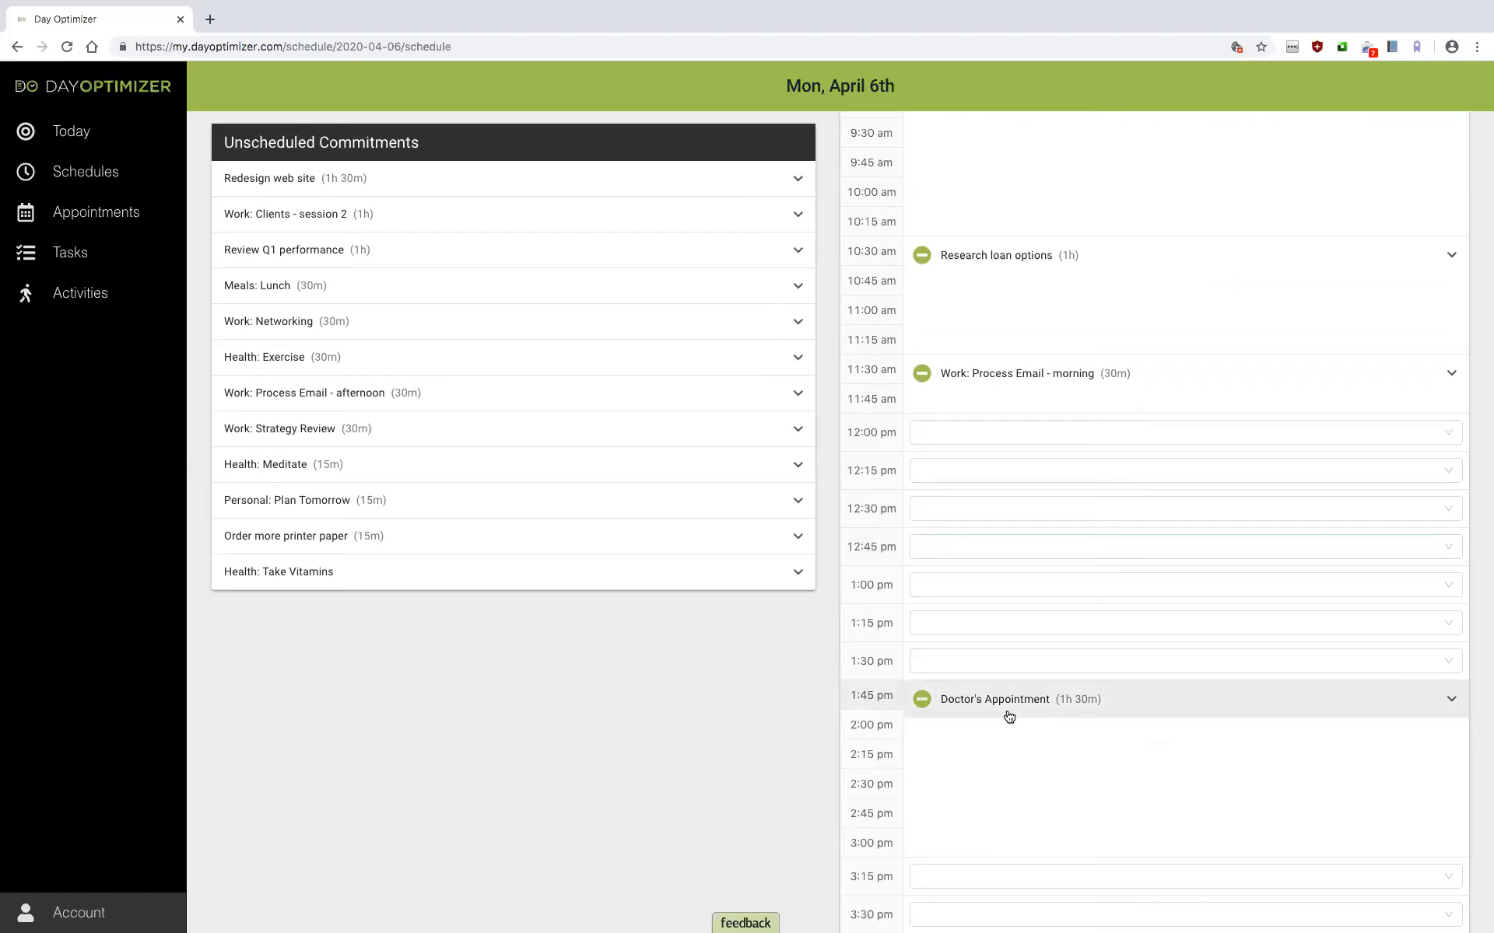
Step: Schedule Meals: Lunch at 12:00 pm, Review Q1 performance at 12:30 pm and Health: Meditate at 1:30 pm
click(993, 433)
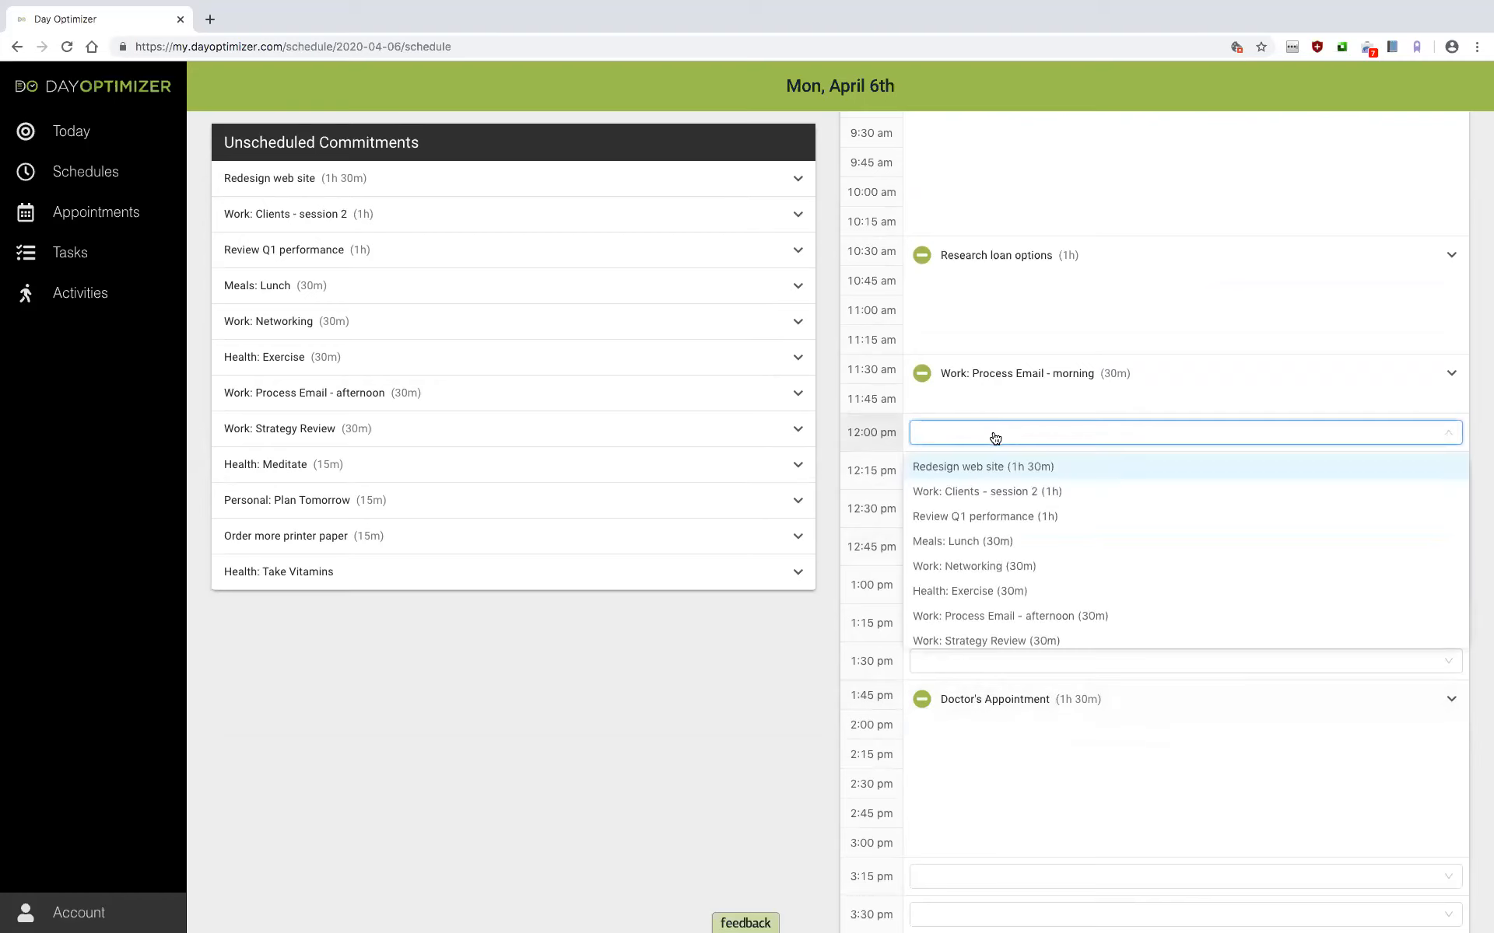
click(992, 544)
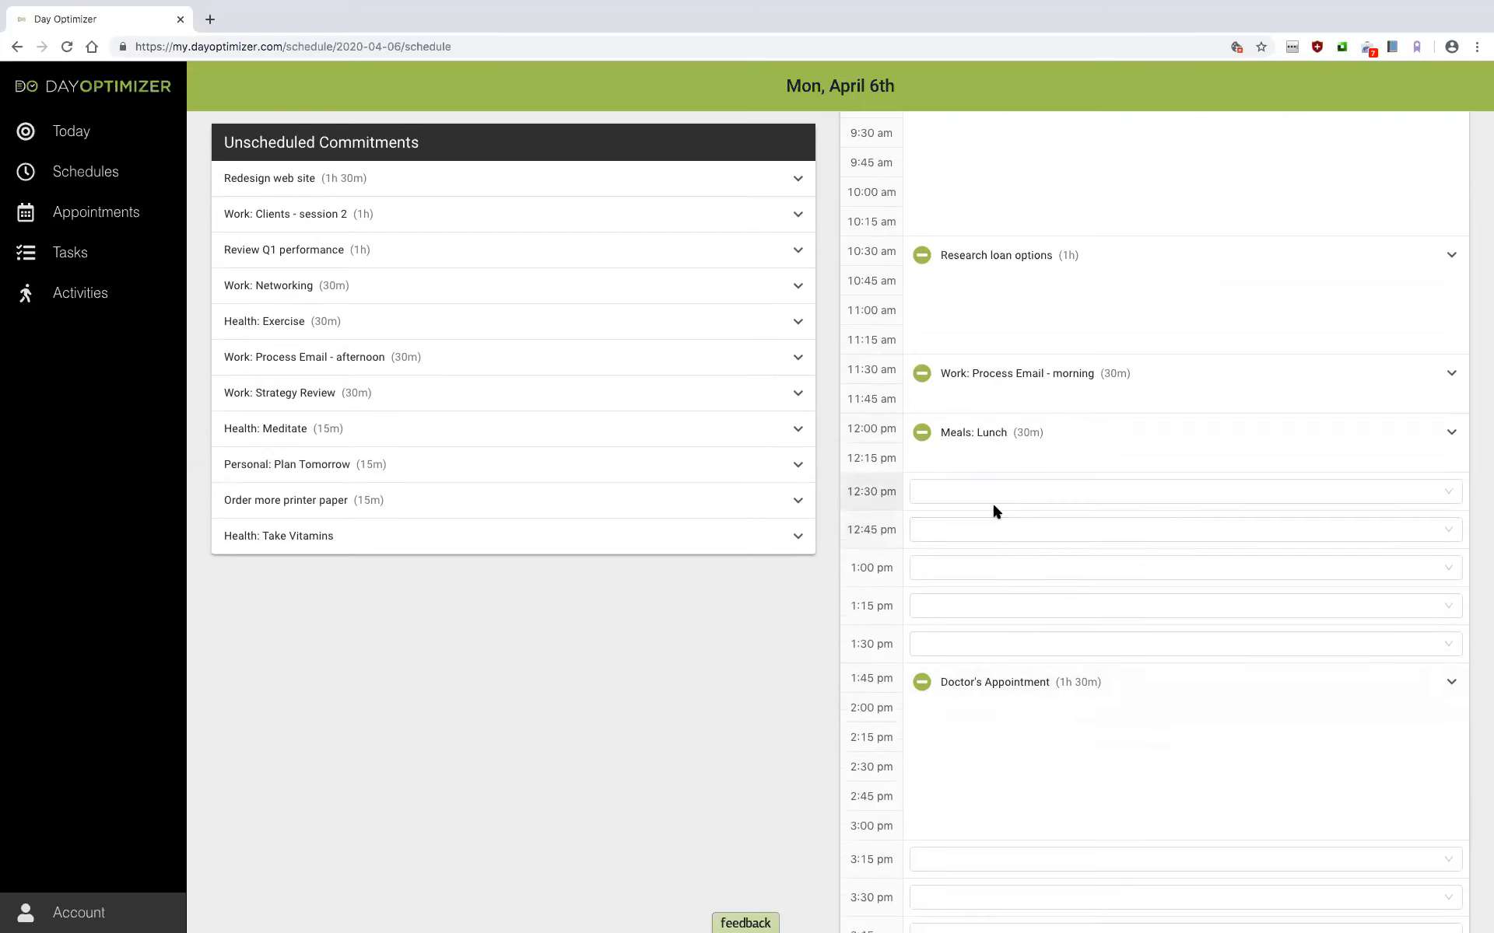
click(997, 501)
click(998, 575)
click(972, 609)
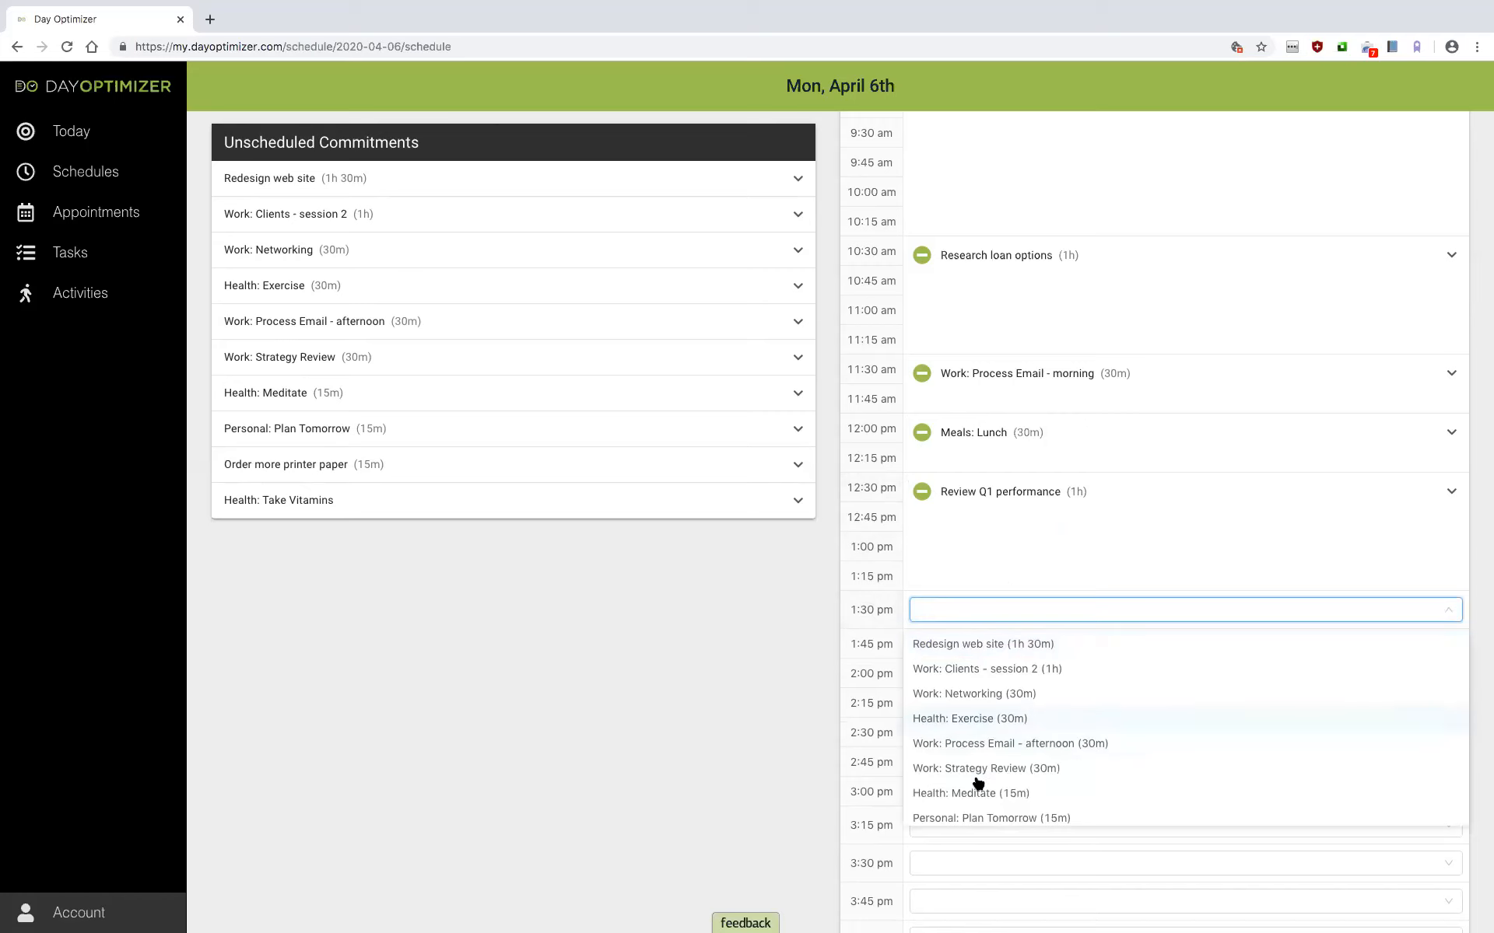
click(978, 793)
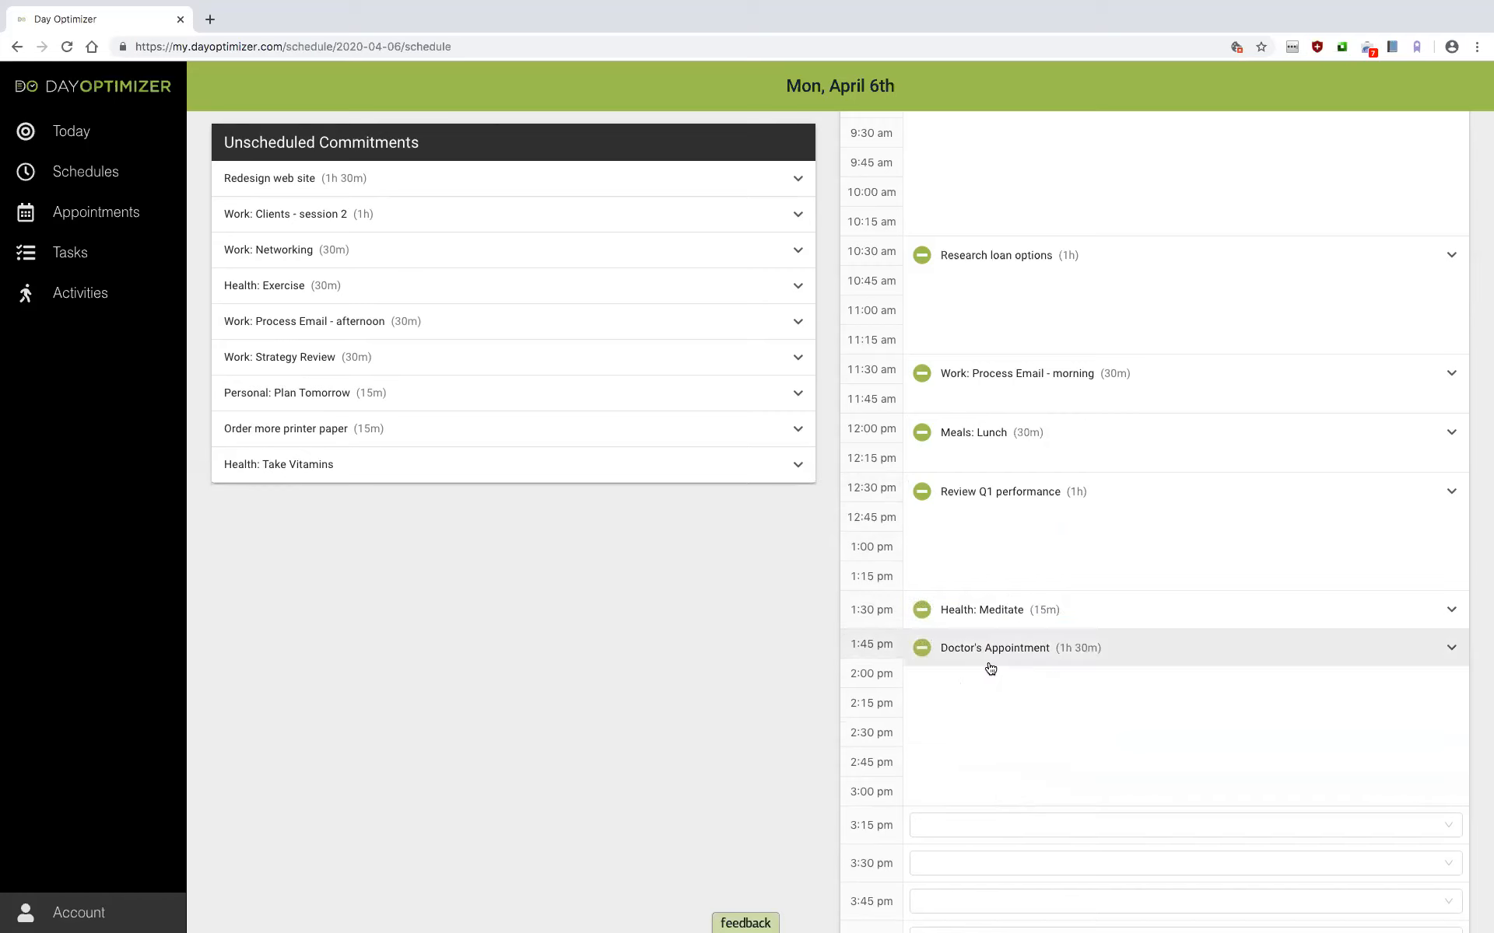
Step: Schedule Redesign web site at 3:15 pm and Personal: Plan Tomorrow at 4:45 pm
scroll(990, 669, down, 2)
click(990, 670)
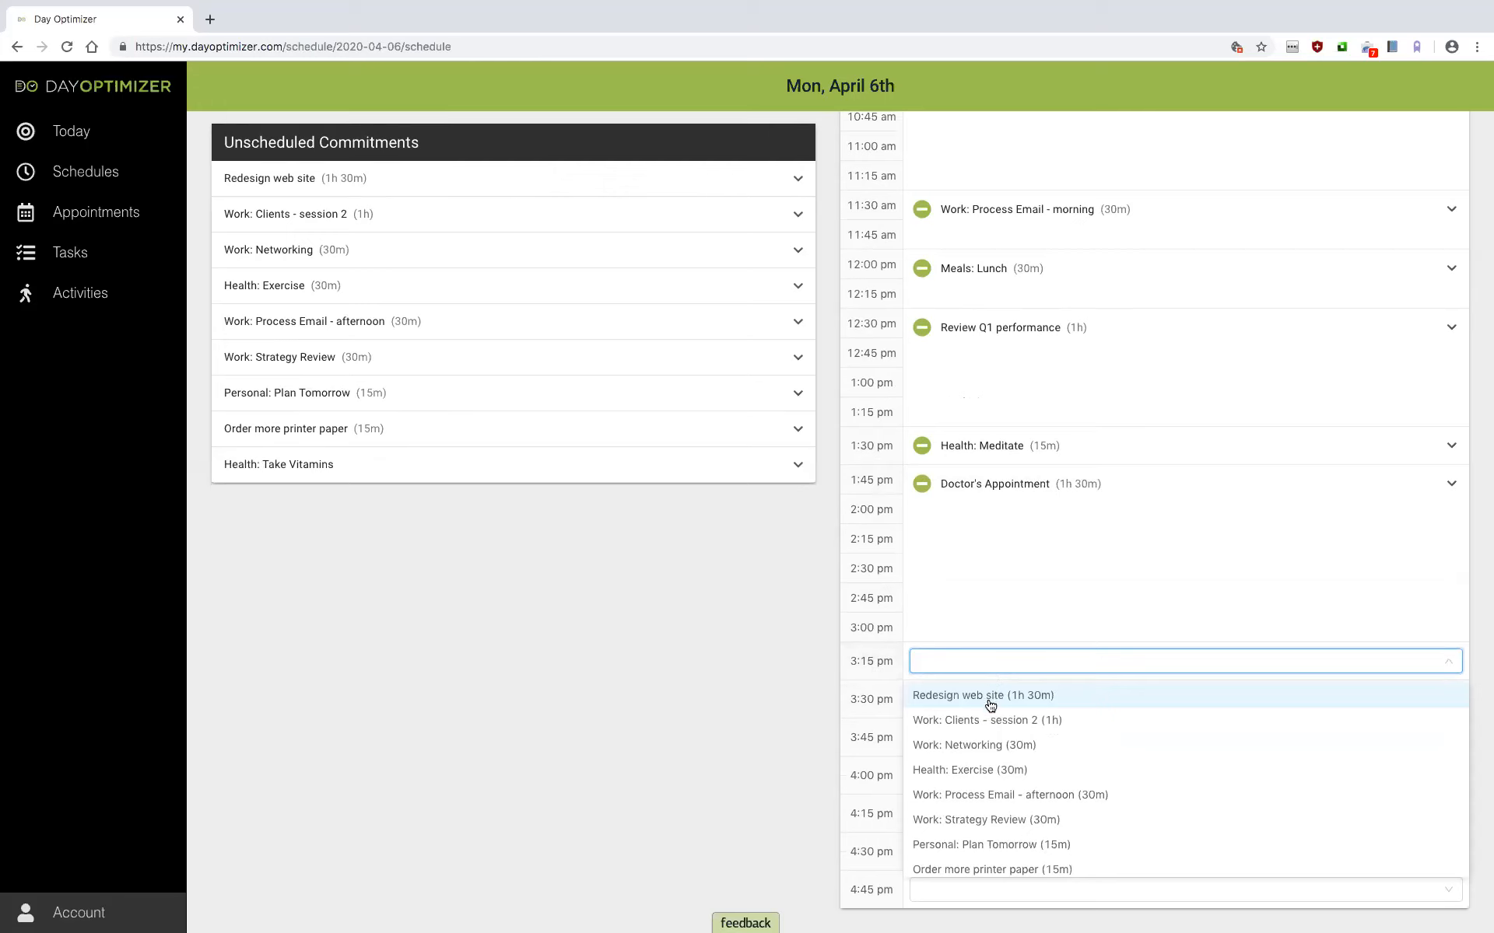
click(991, 698)
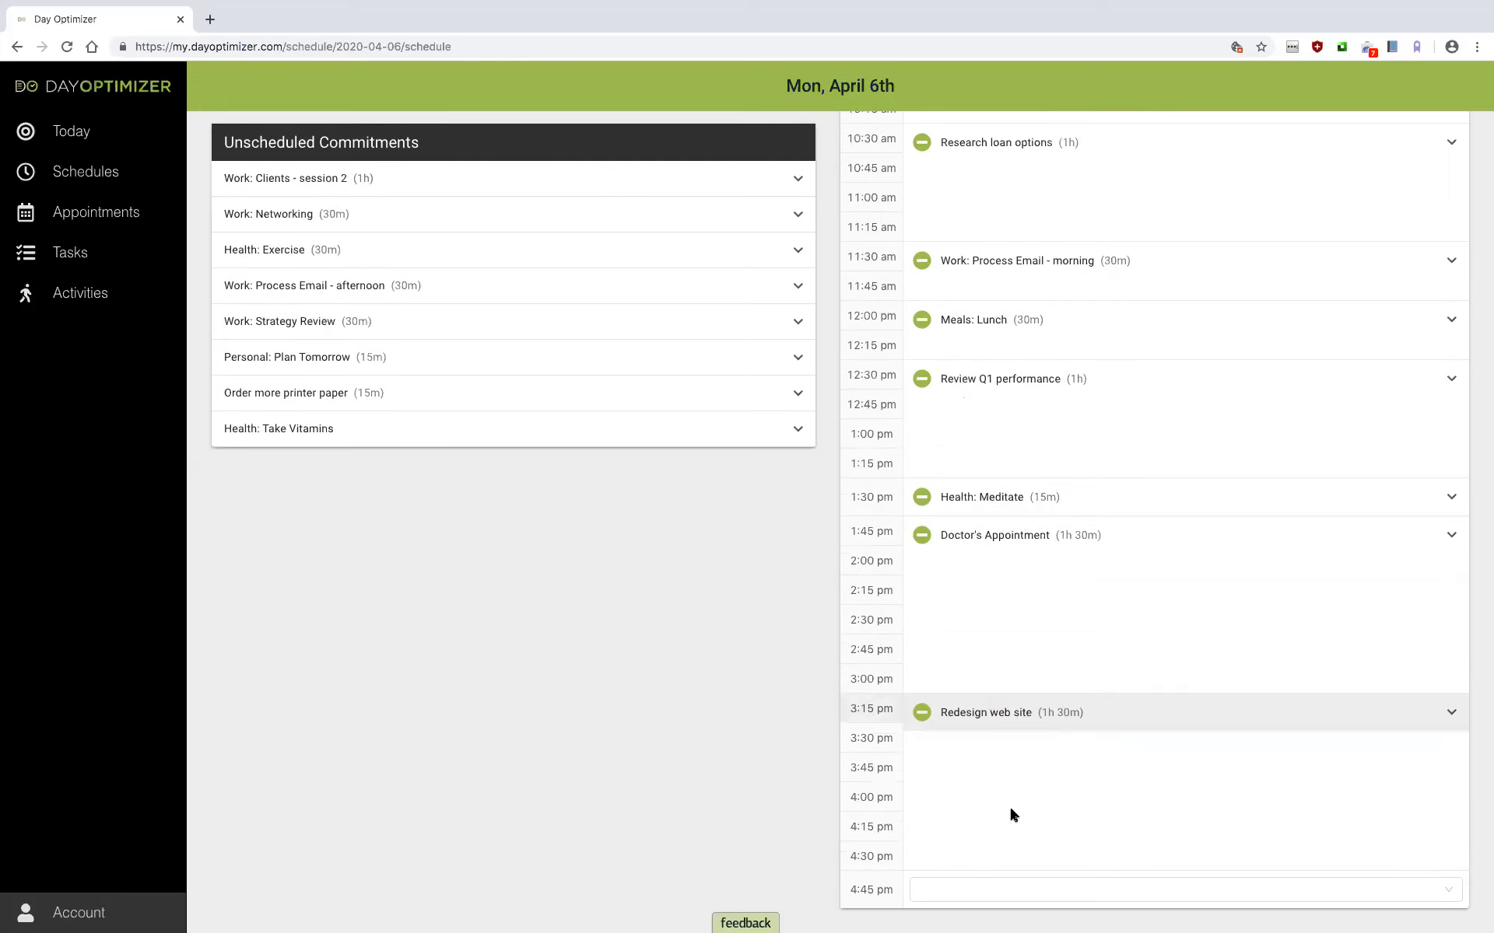
click(994, 895)
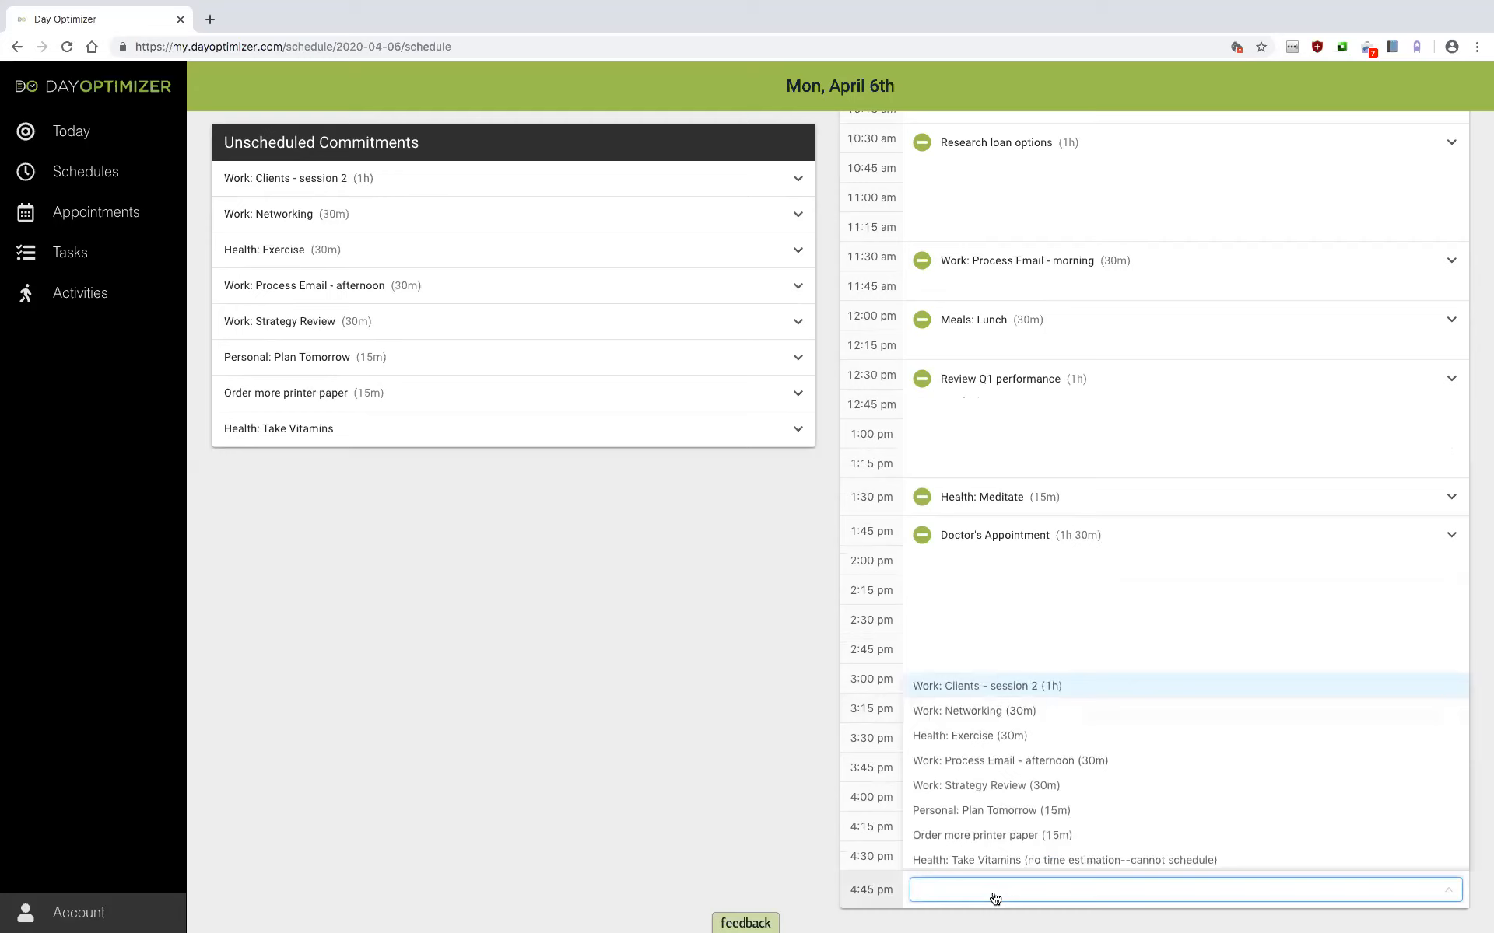
click(995, 809)
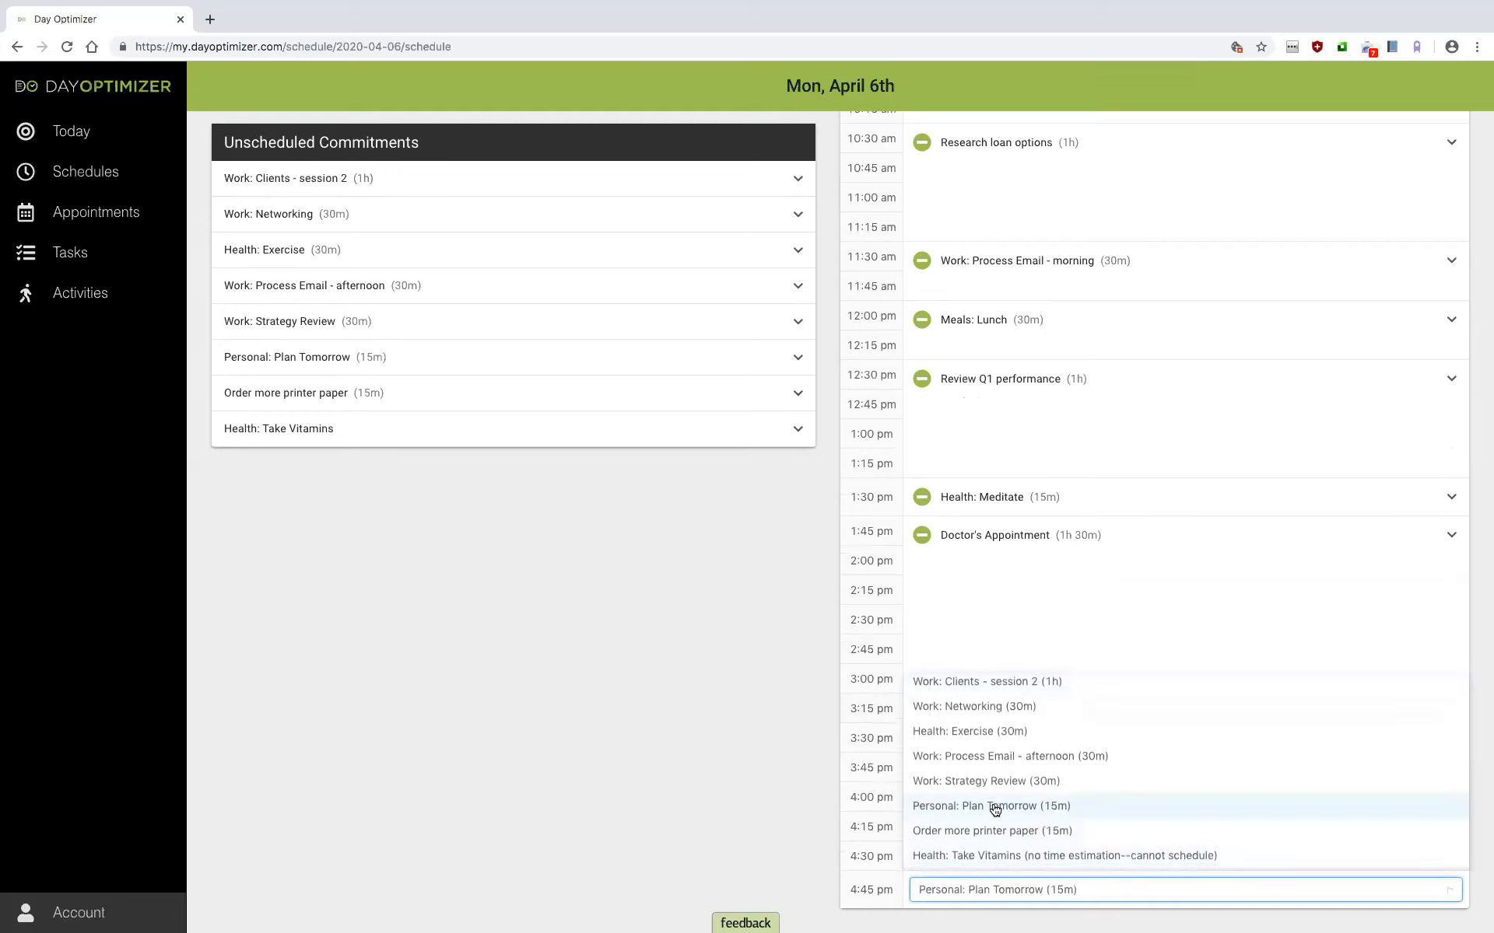
click(995, 809)
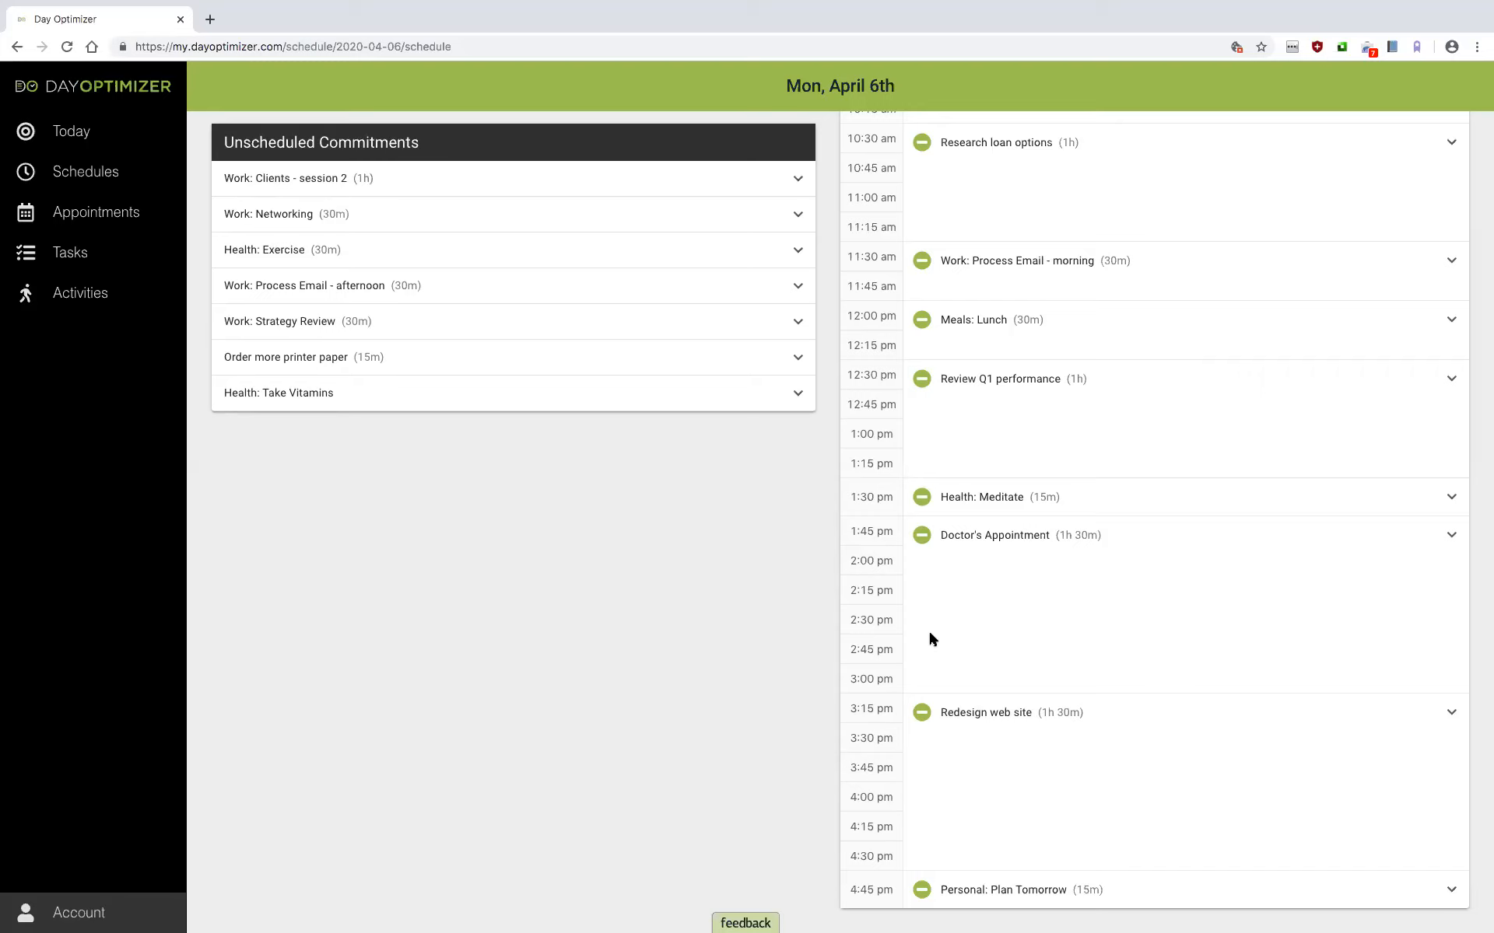
Step: Replace Redesign web site with Work: Strategy Review at 3:15 pm and Work: Clients - session 2 at 3:45 pm
click(923, 714)
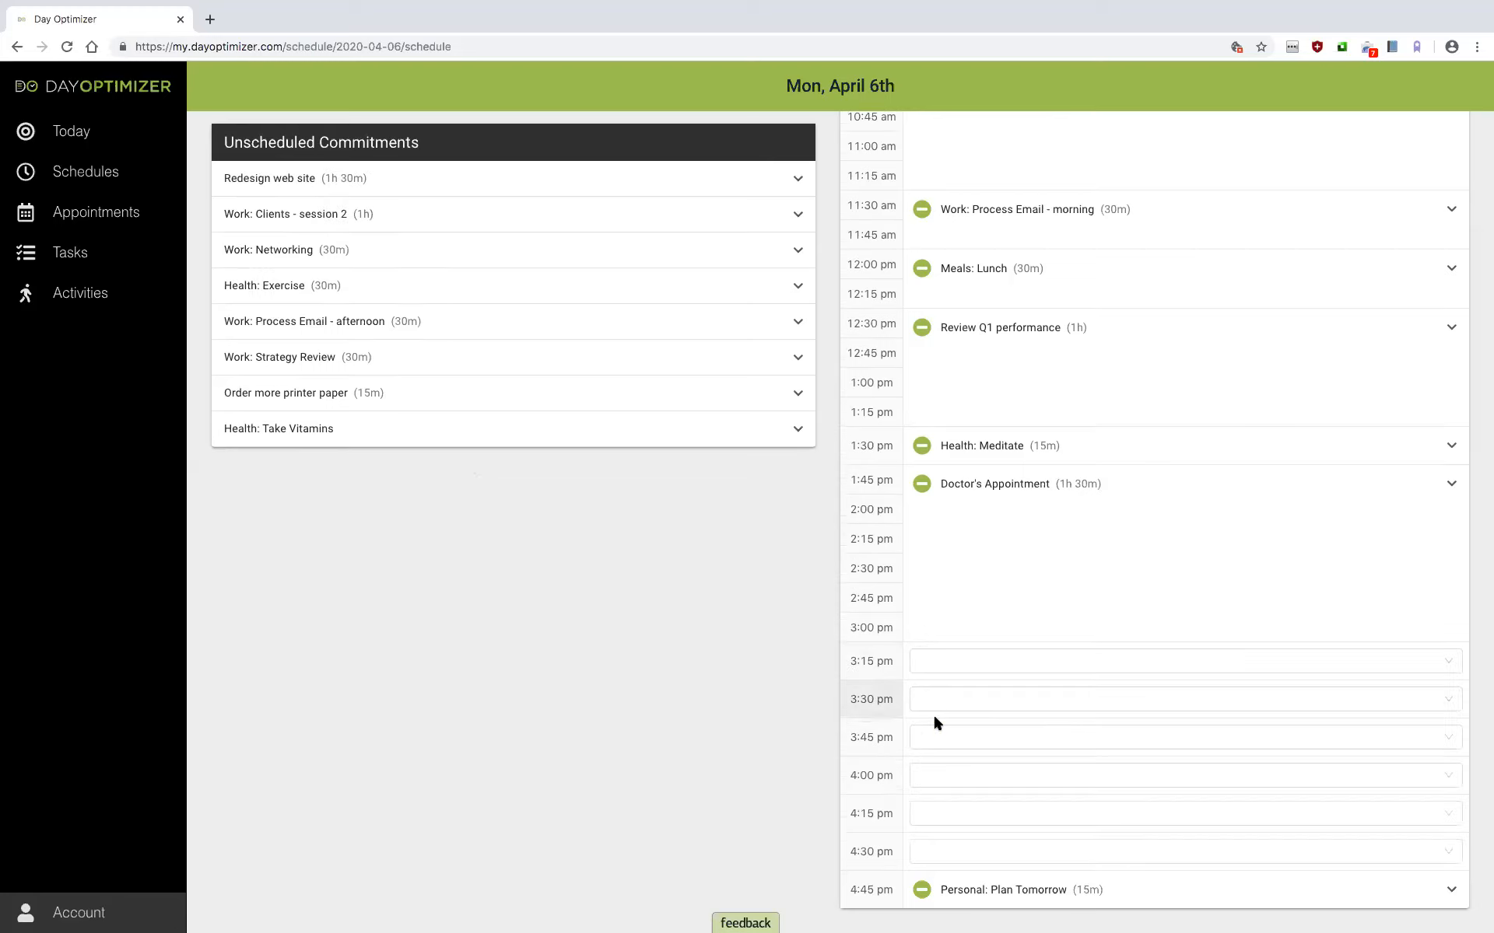
click(933, 667)
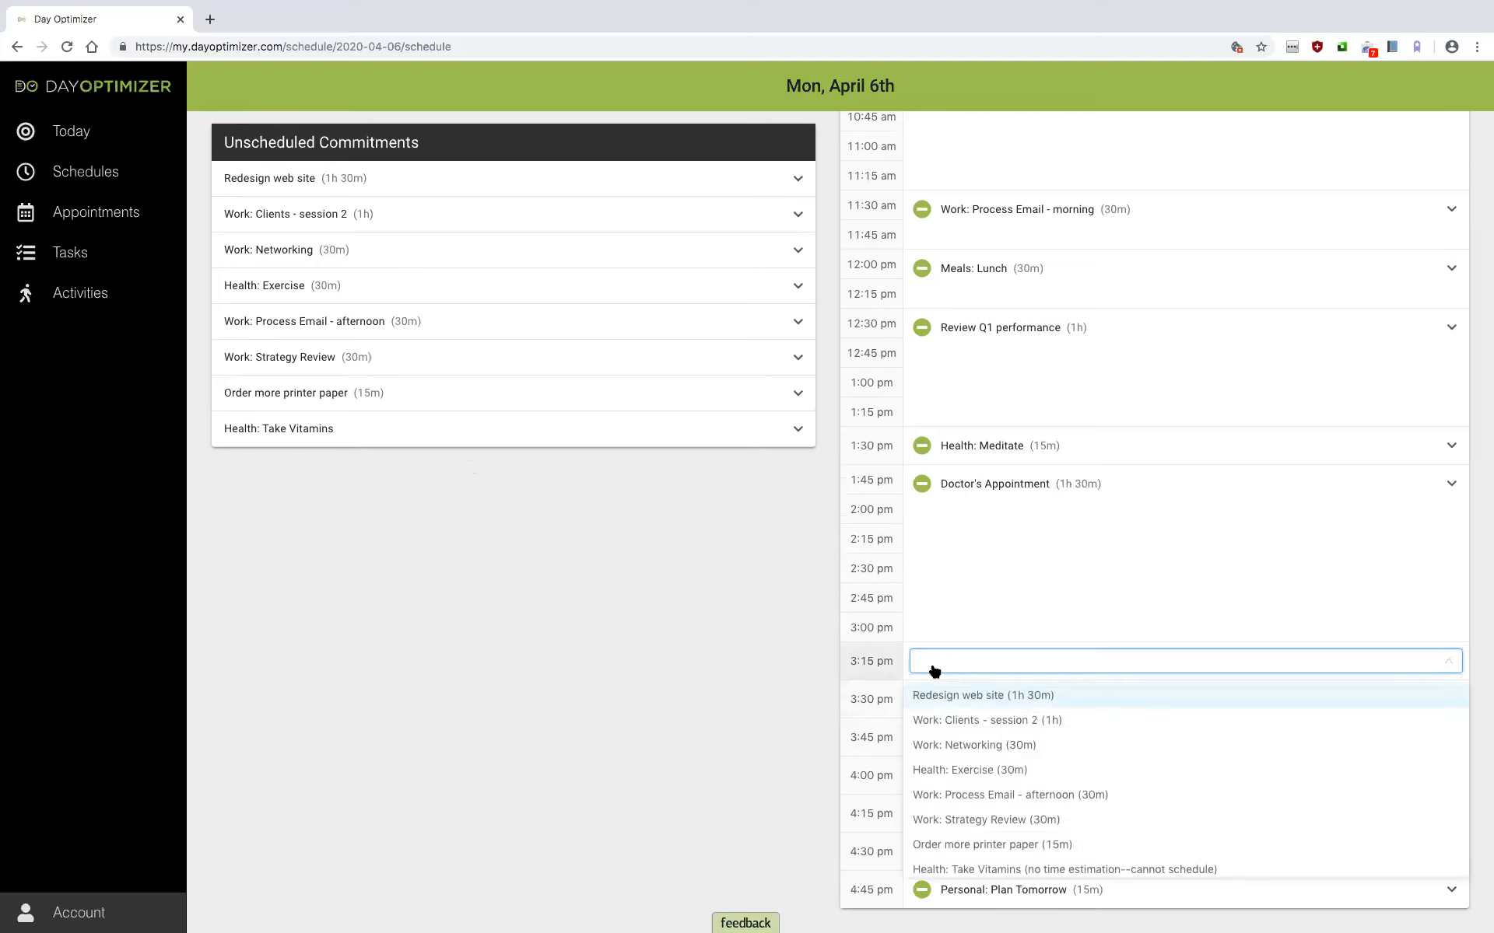
click(953, 823)
click(965, 745)
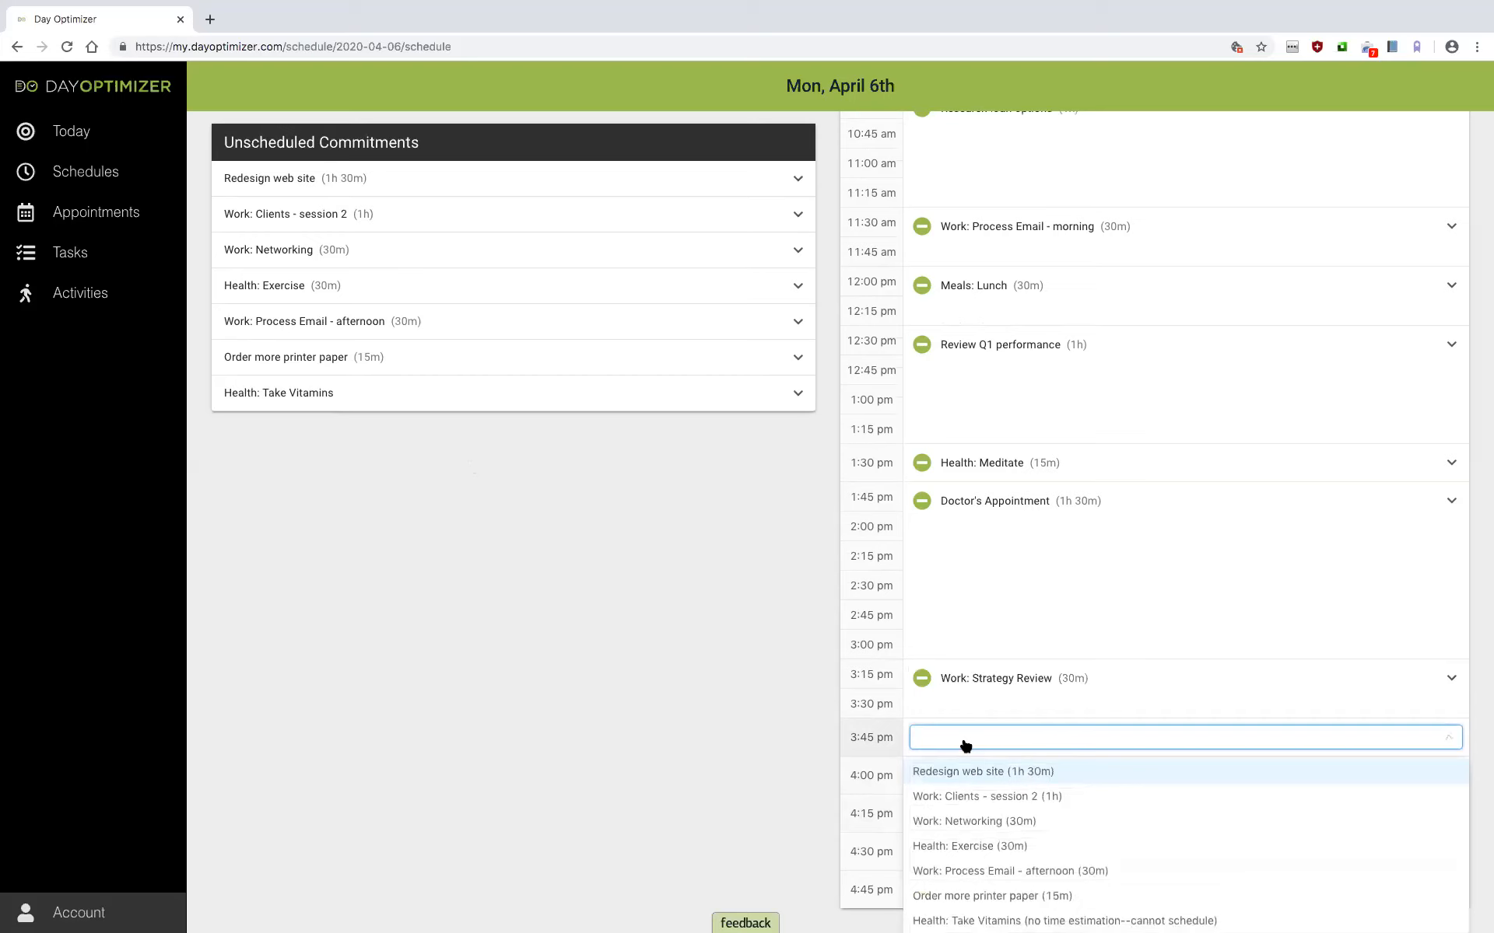
click(967, 797)
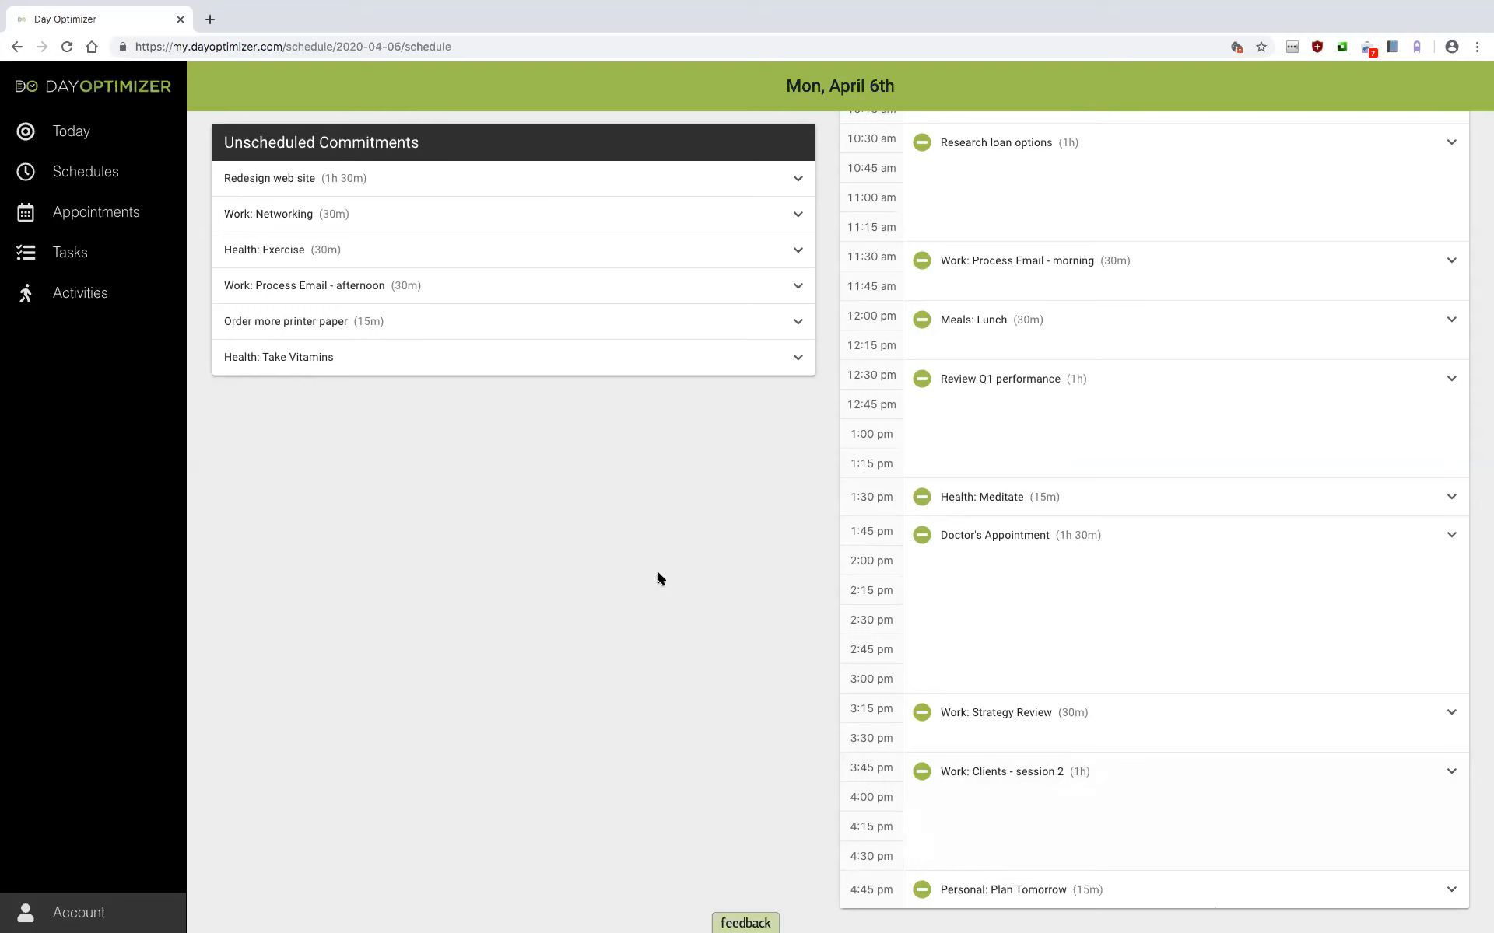
Step: Uncommit the unscheduled Redesign web site task from the day's plan
click(491, 185)
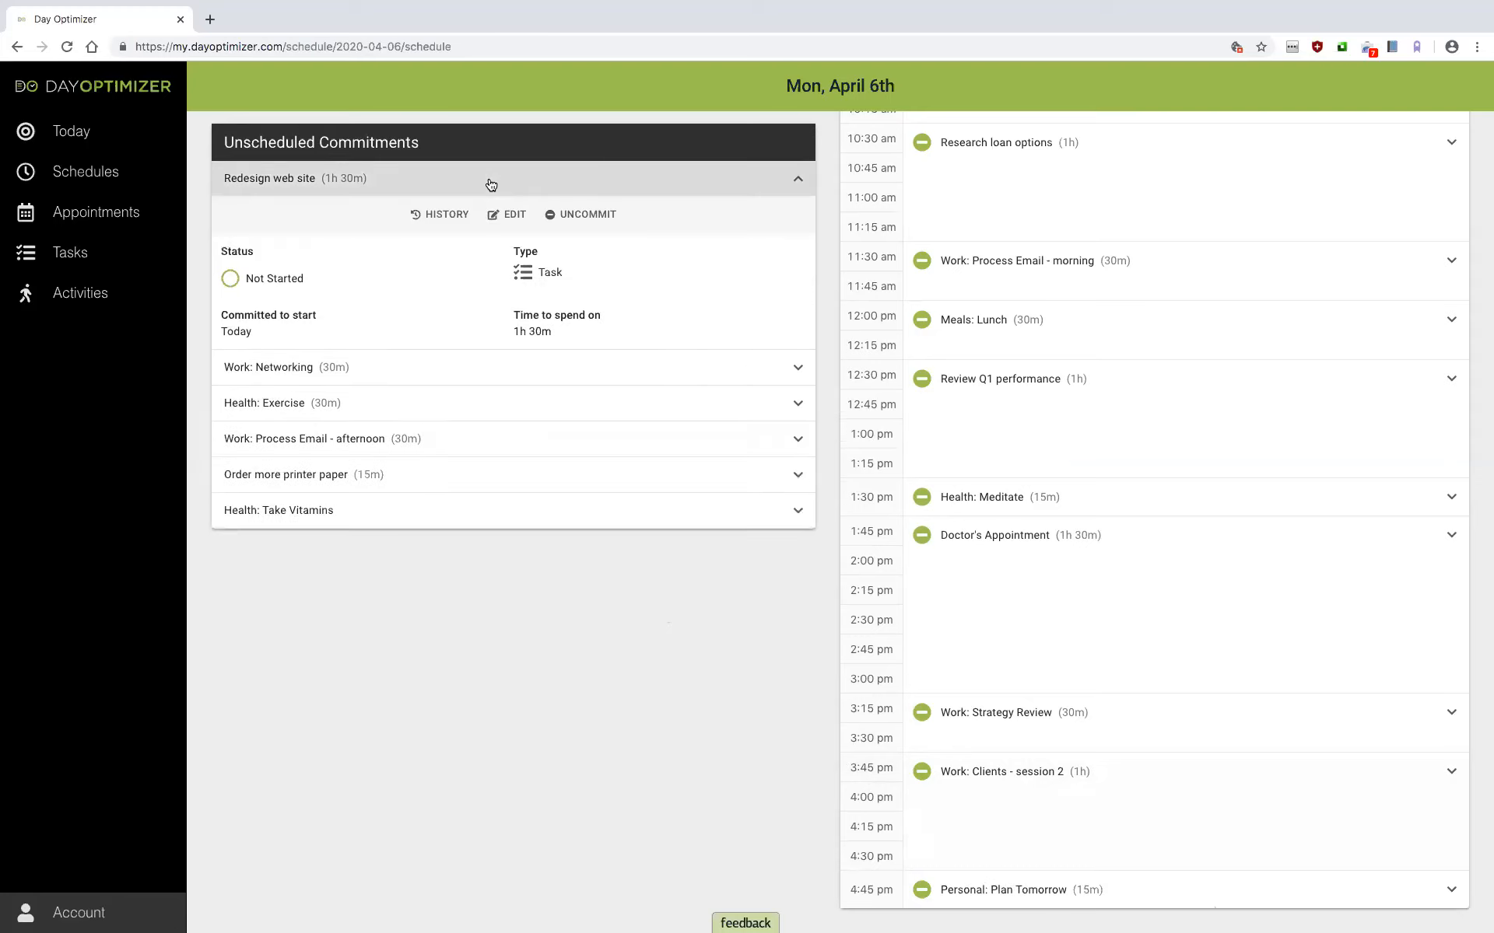
click(574, 215)
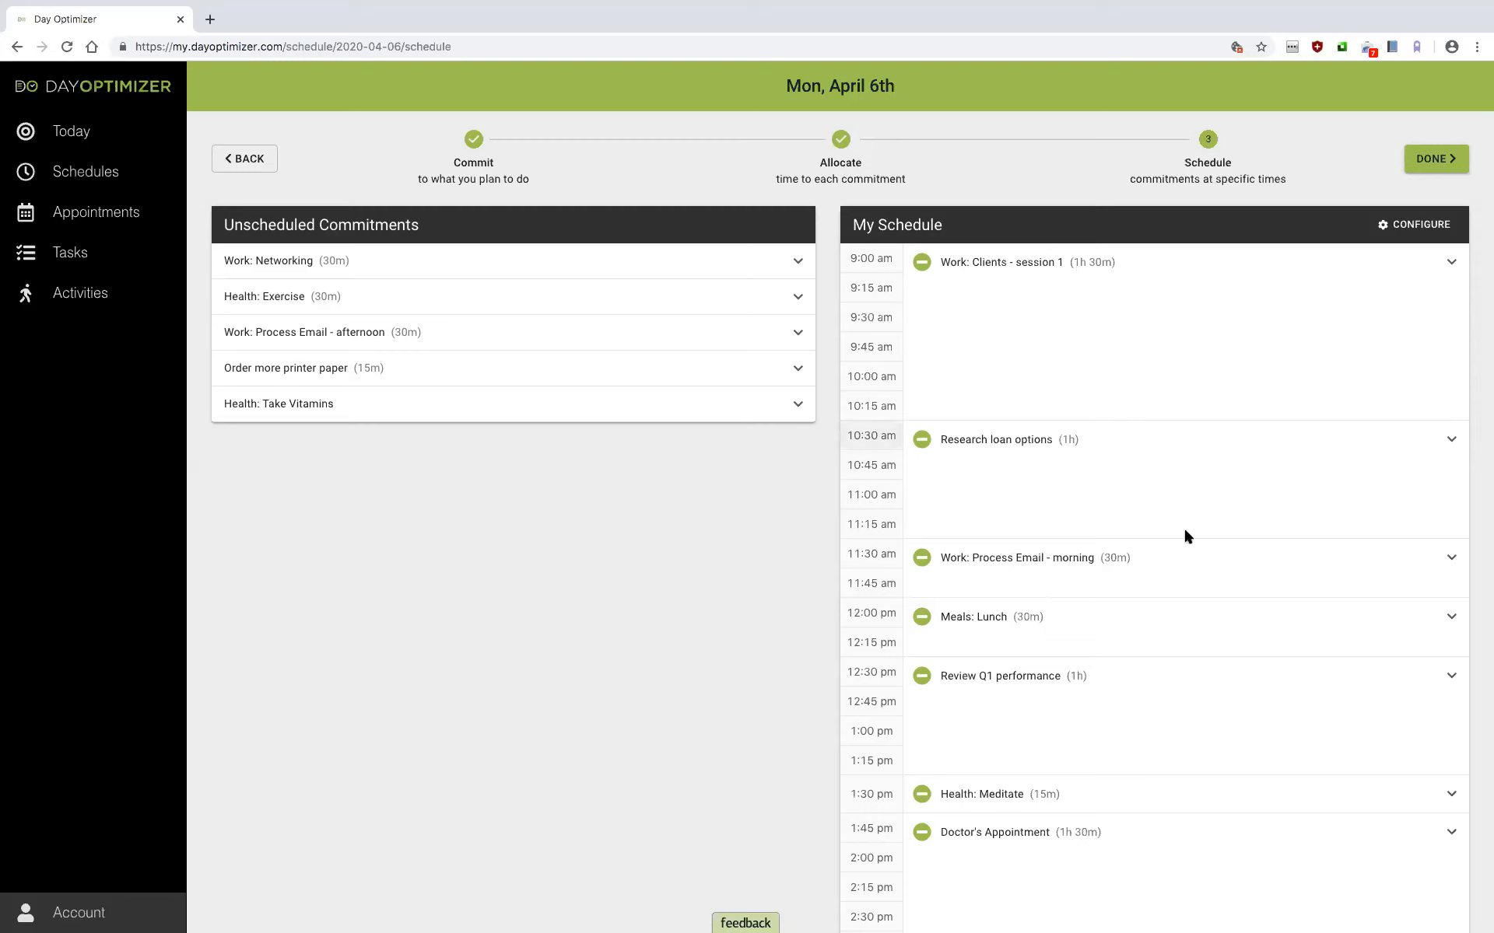
Step: Set the time to spend on Work: Clients - session 1 to 1:00 and schedule Health: Exercise at 10:00 am
click(1081, 264)
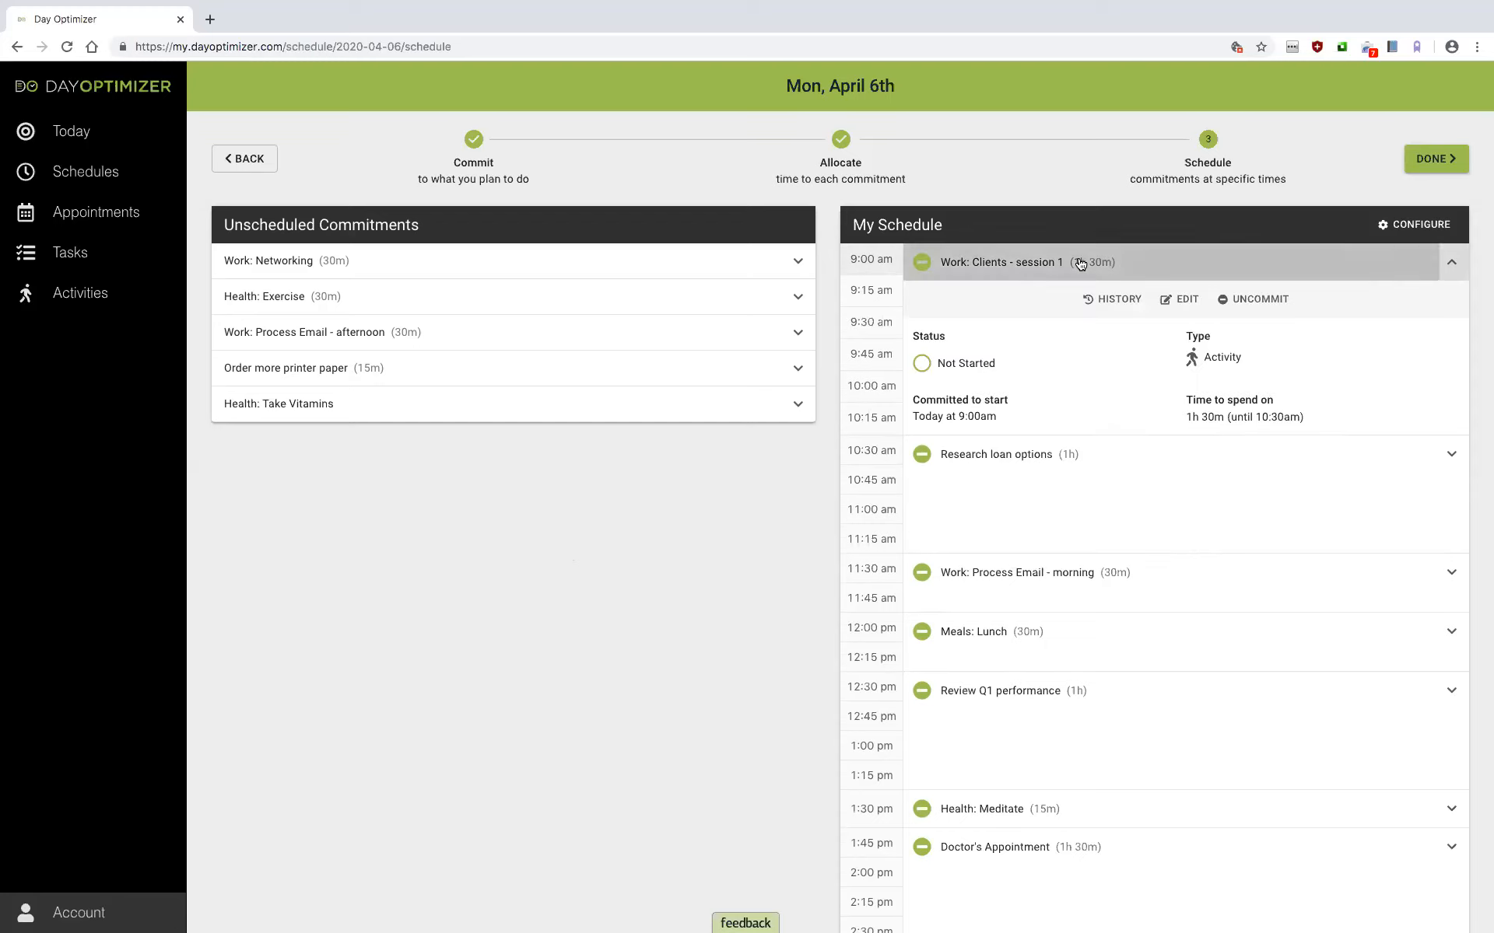
click(1171, 303)
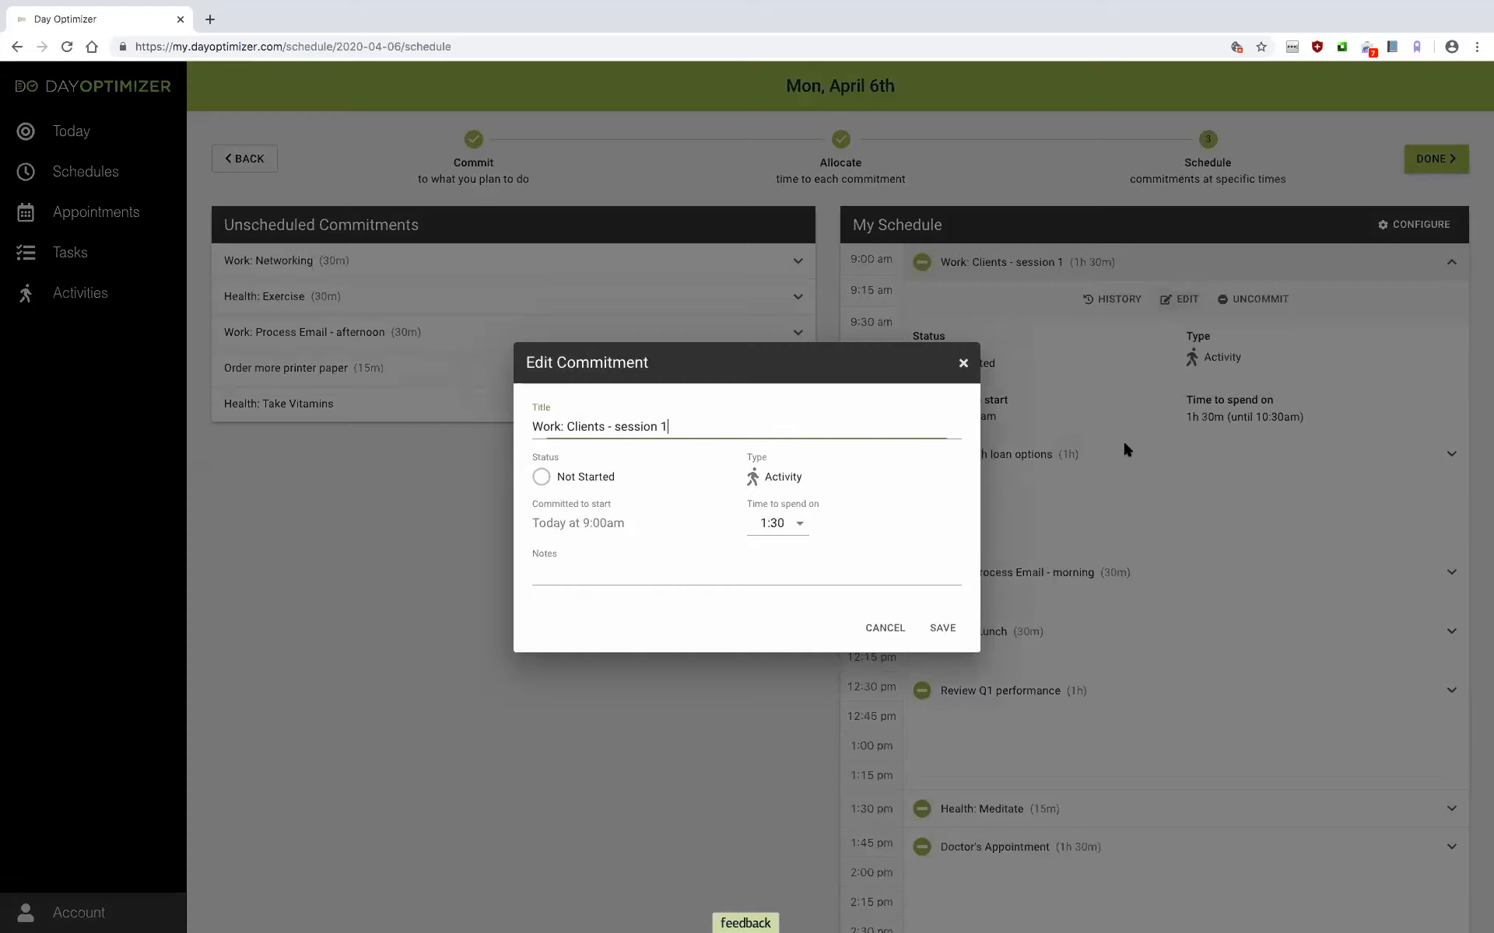
click(800, 523)
click(790, 522)
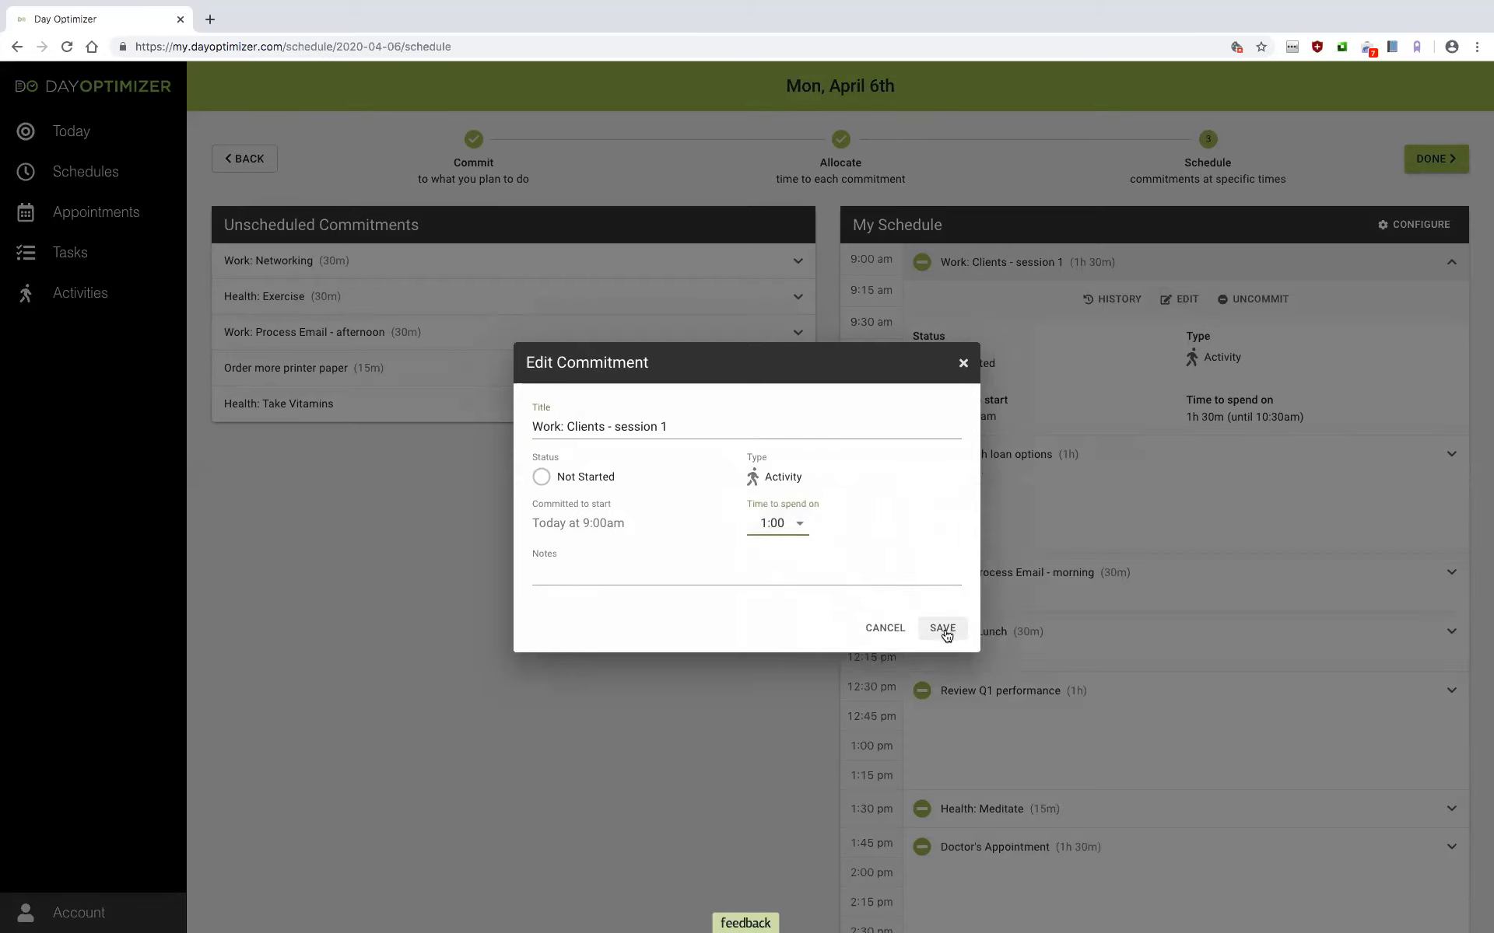
click(941, 627)
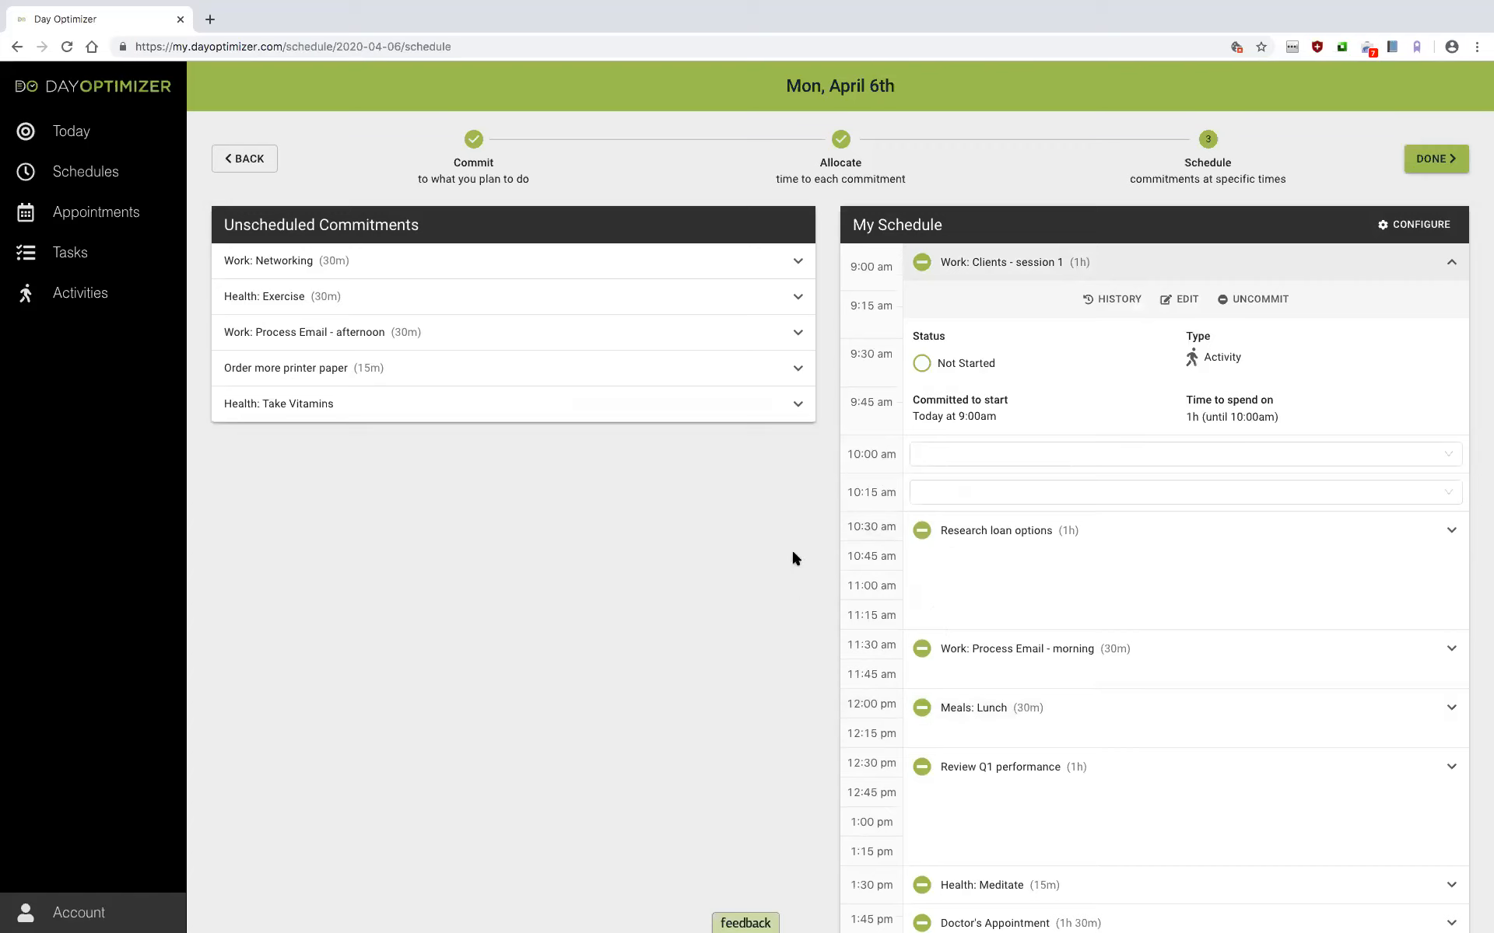
click(1061, 263)
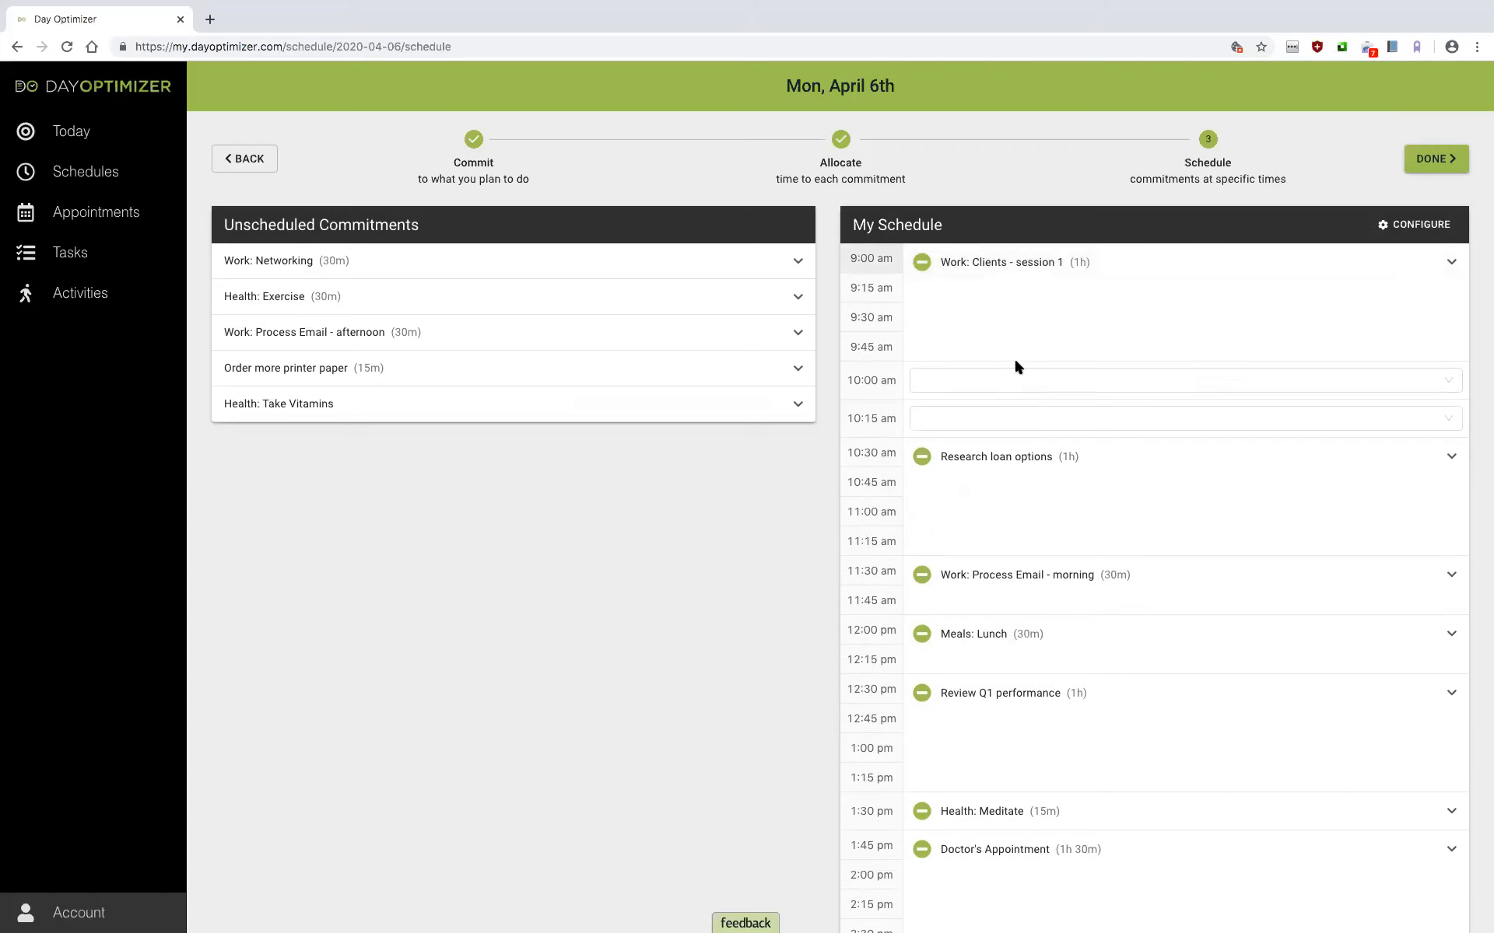
click(1007, 380)
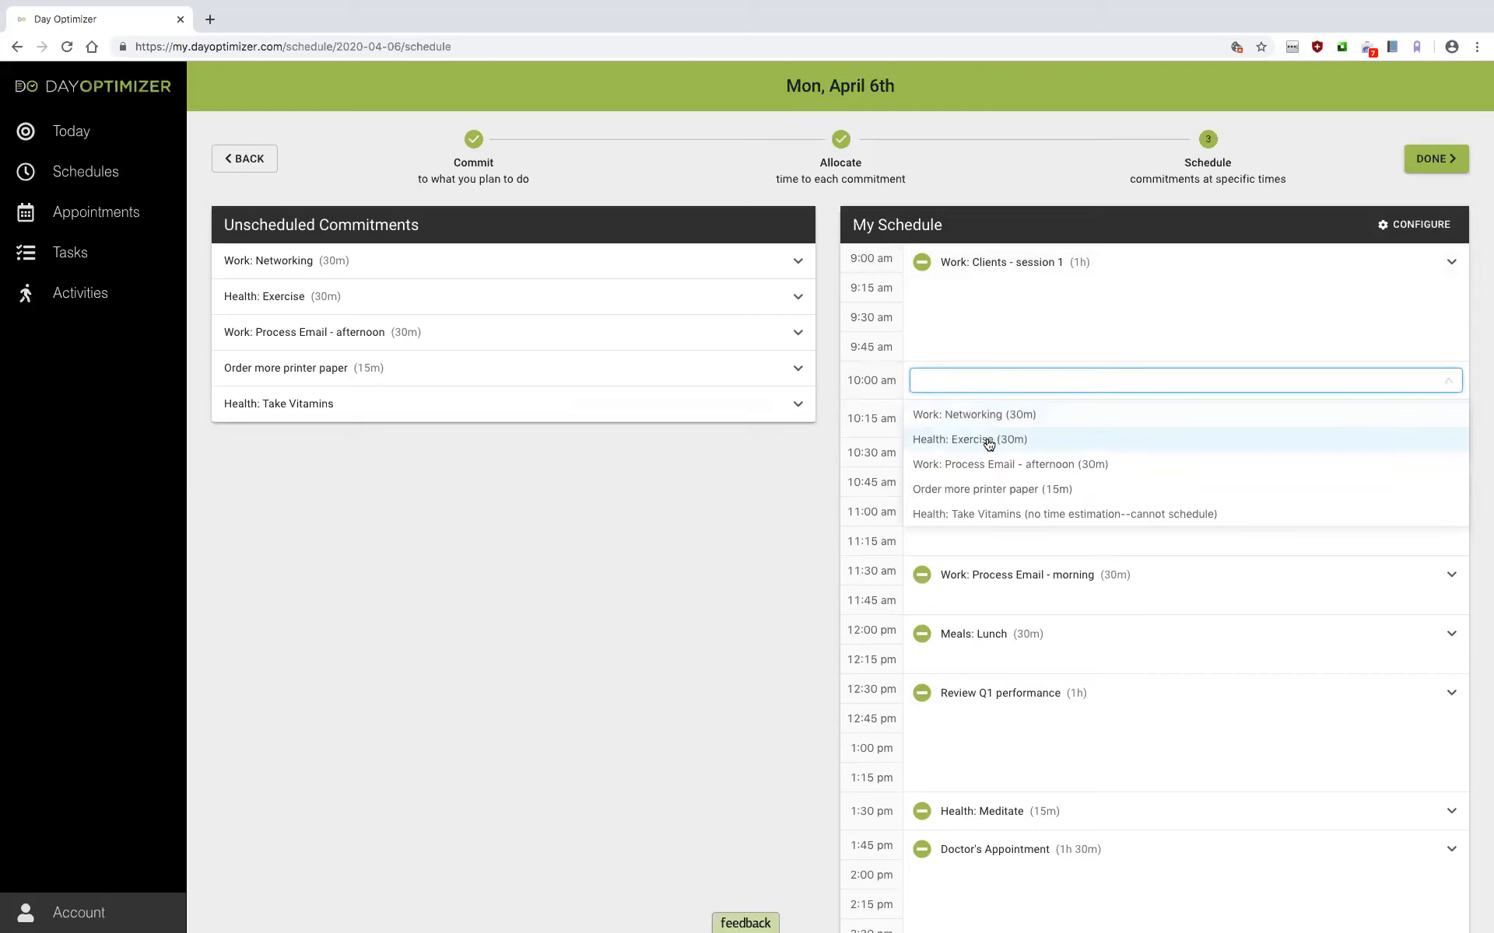
click(989, 440)
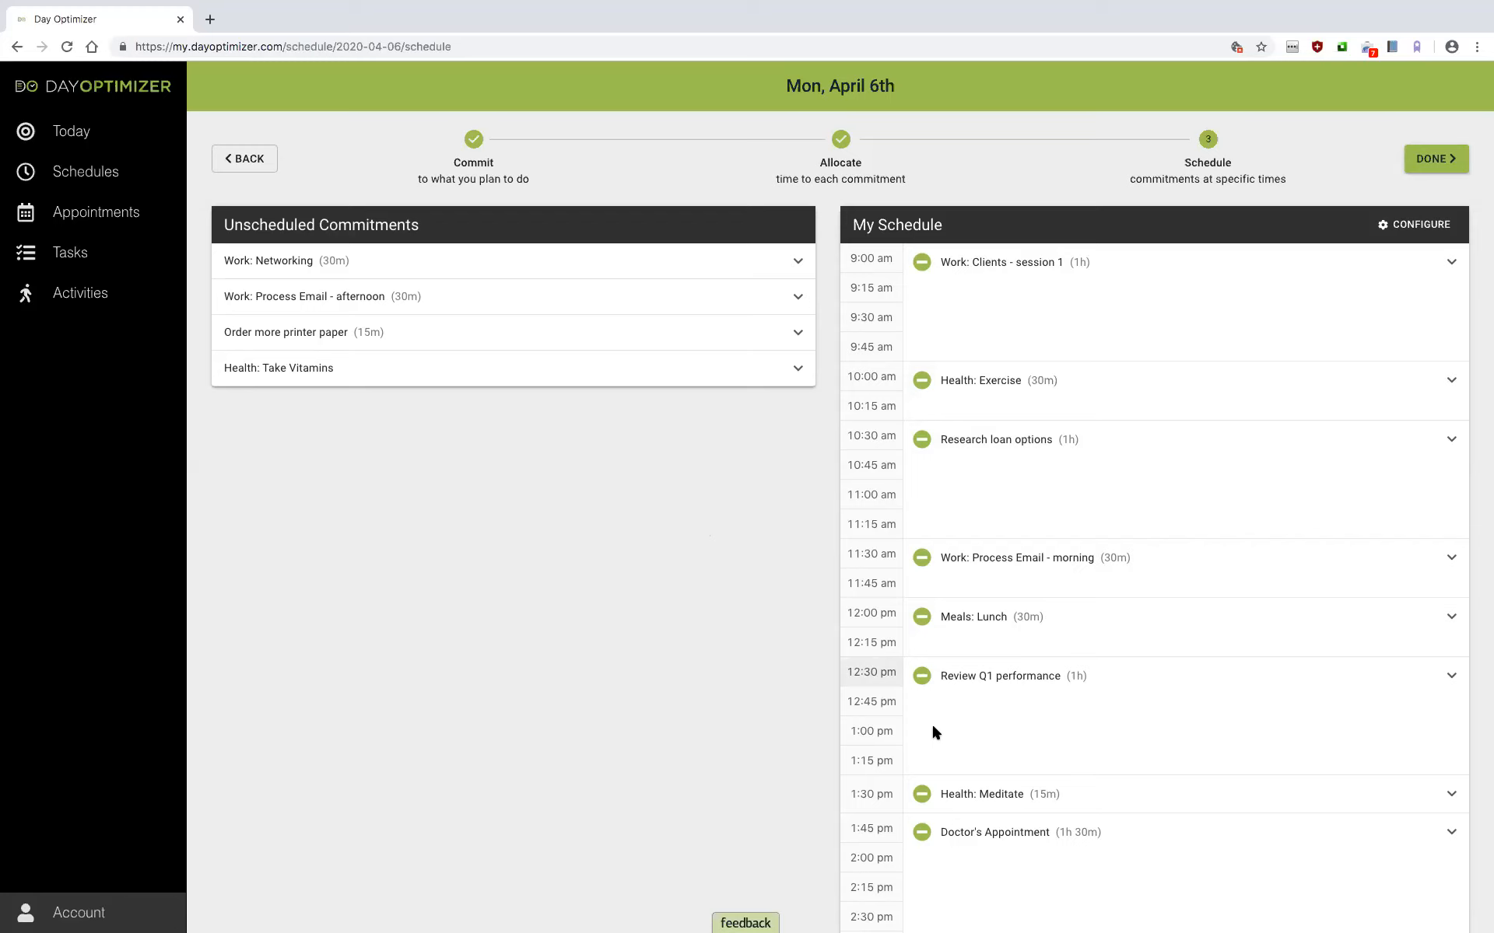
Step: Swap the two one-hour tasks, placing Review Q1 performance at 10:30 am and Research loan options at 12:30 pm
click(921, 677)
click(922, 440)
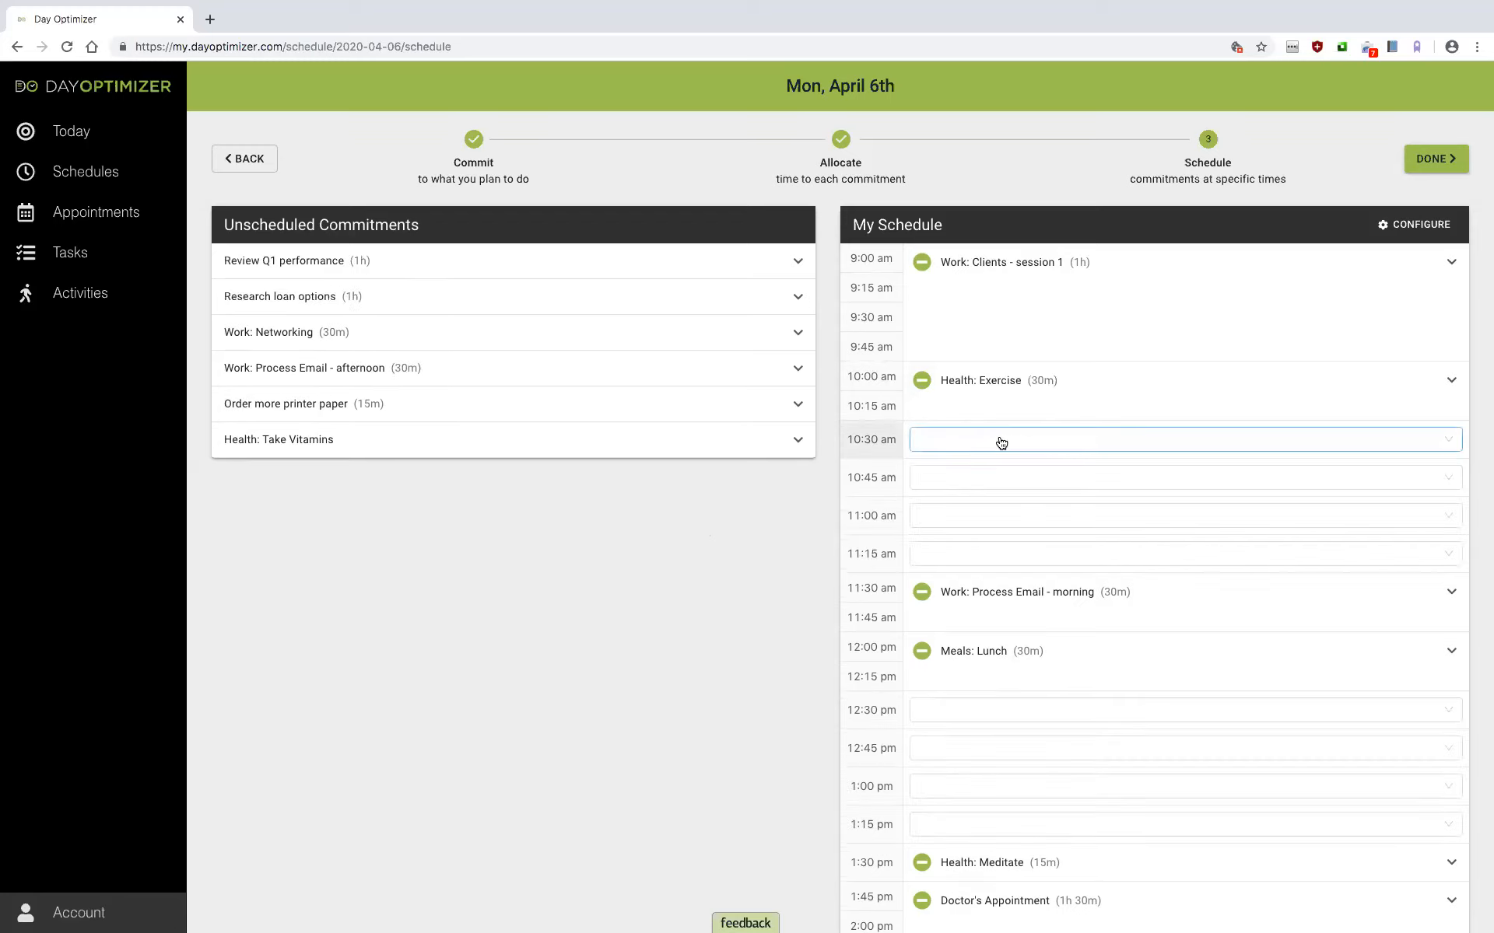
click(1001, 442)
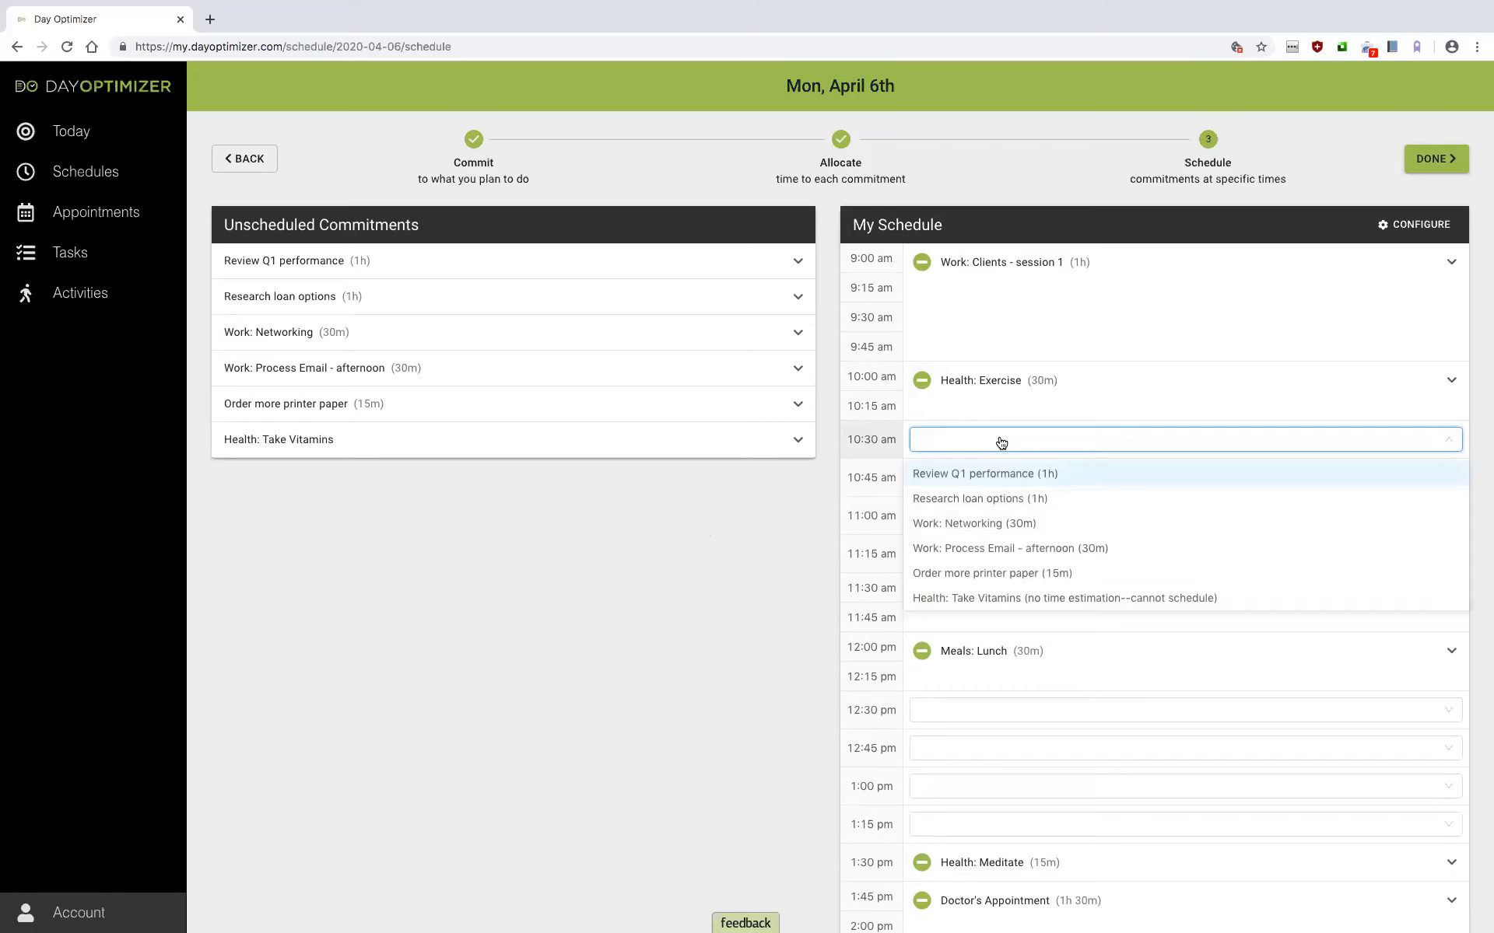
click(996, 477)
click(992, 676)
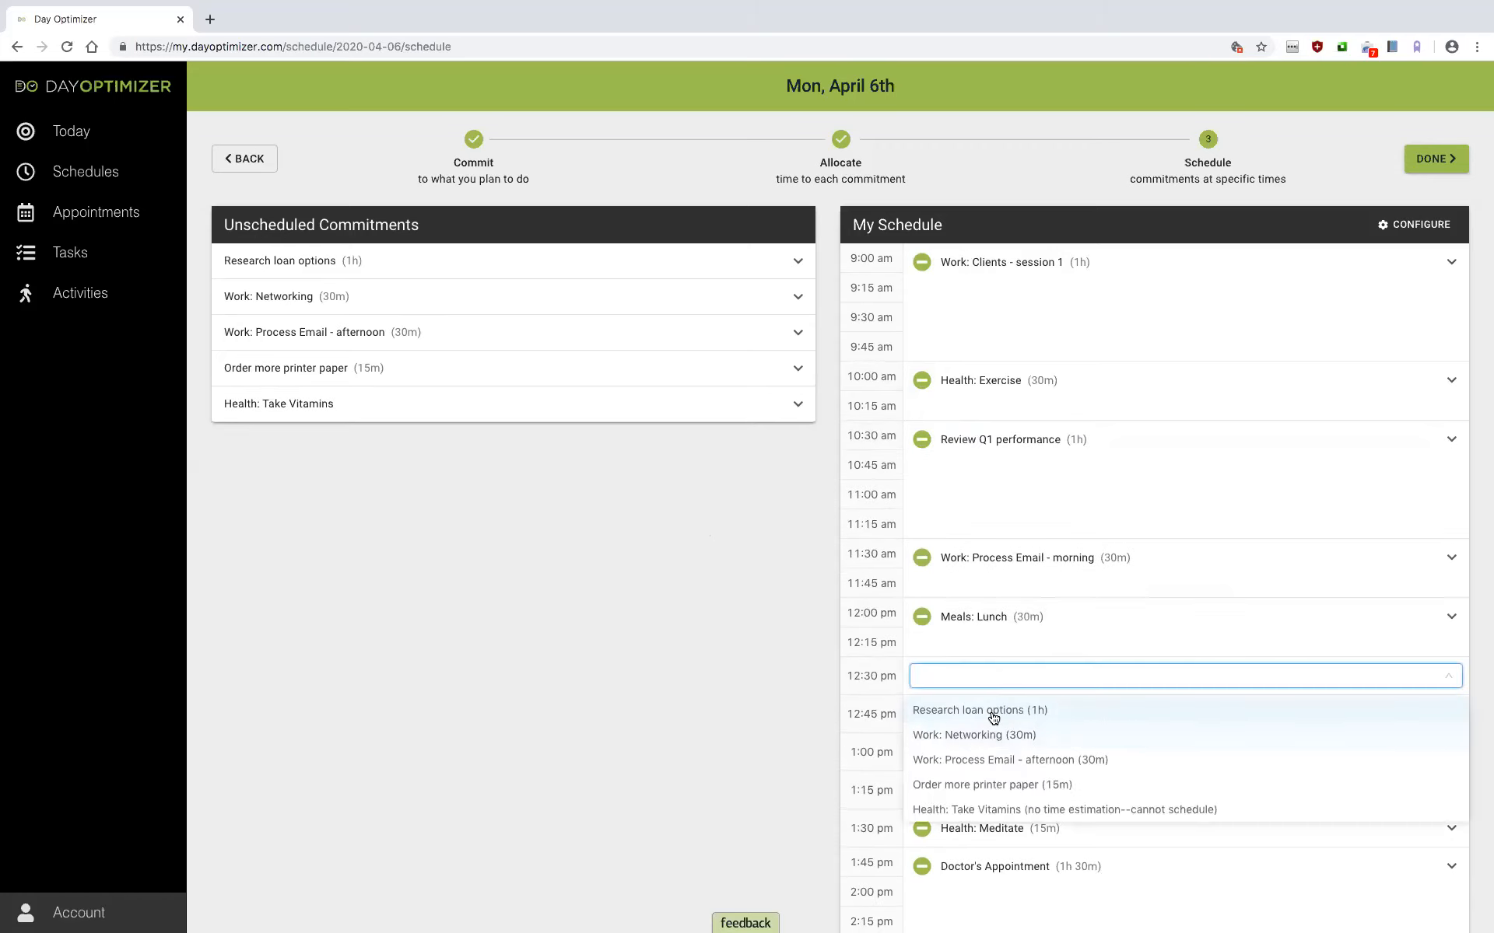
click(995, 711)
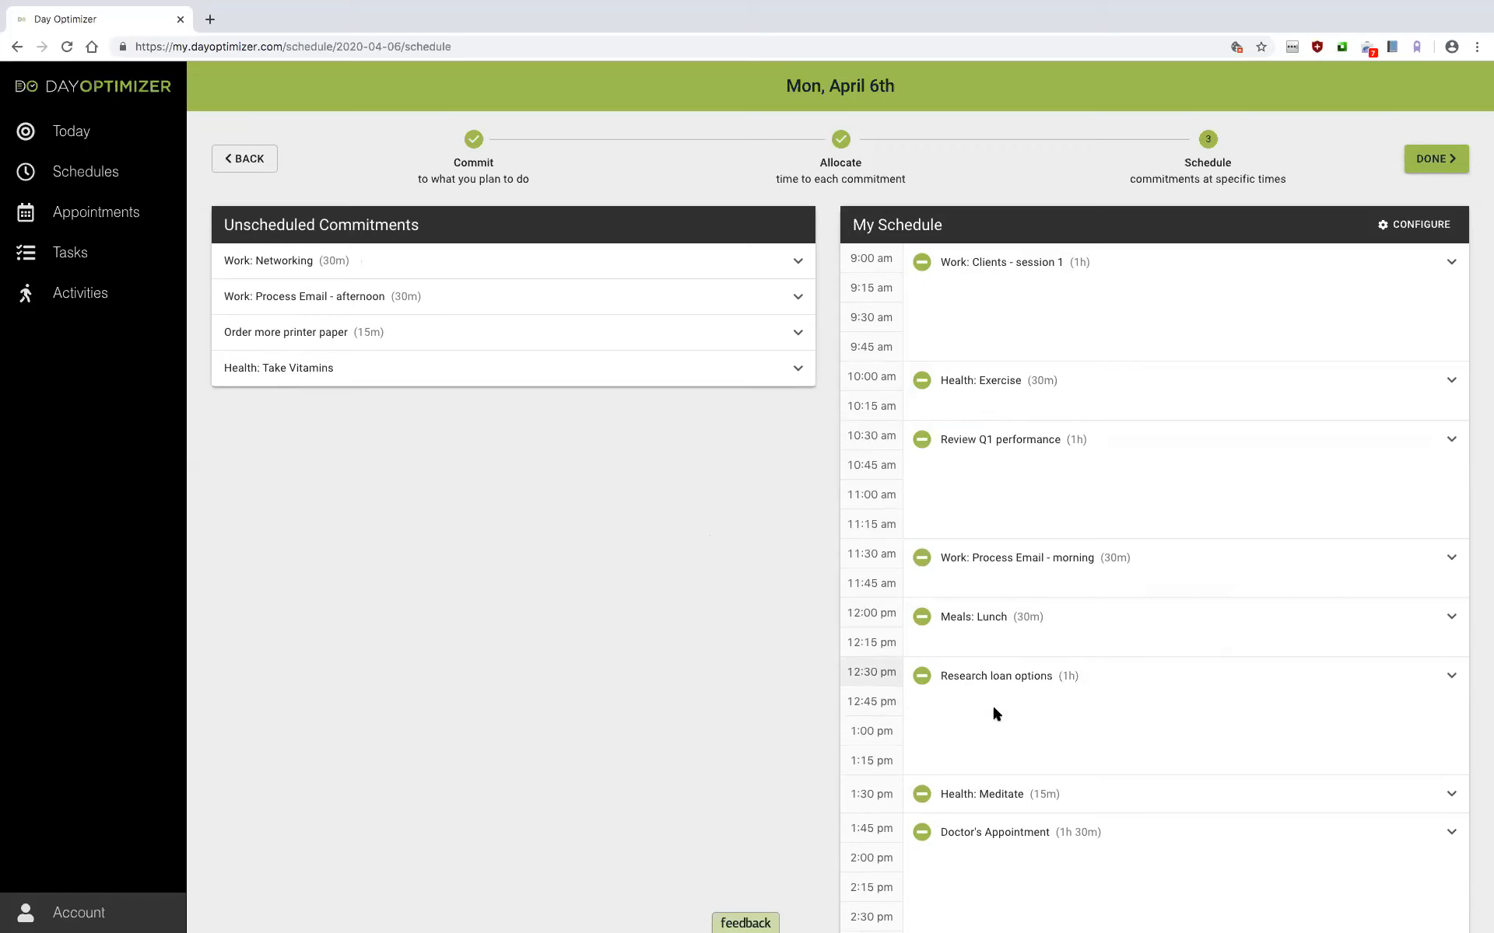
Step: Uncommit Work: Networking, Work: Process Email - afternoon and Order more printer paper, and finish the schedule
click(460, 262)
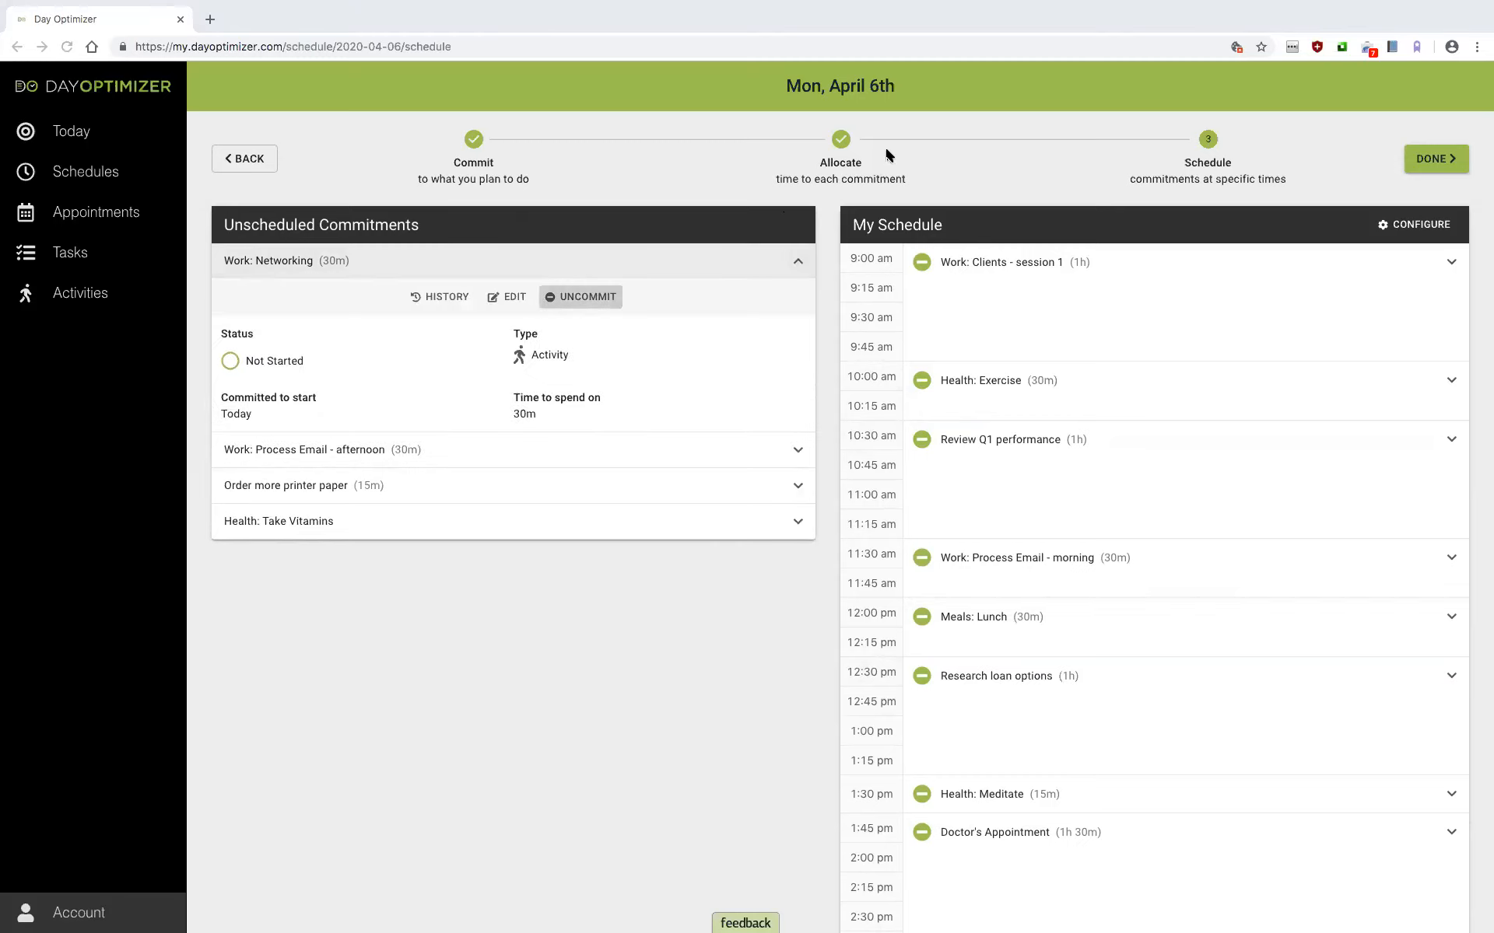
click(550, 267)
click(571, 294)
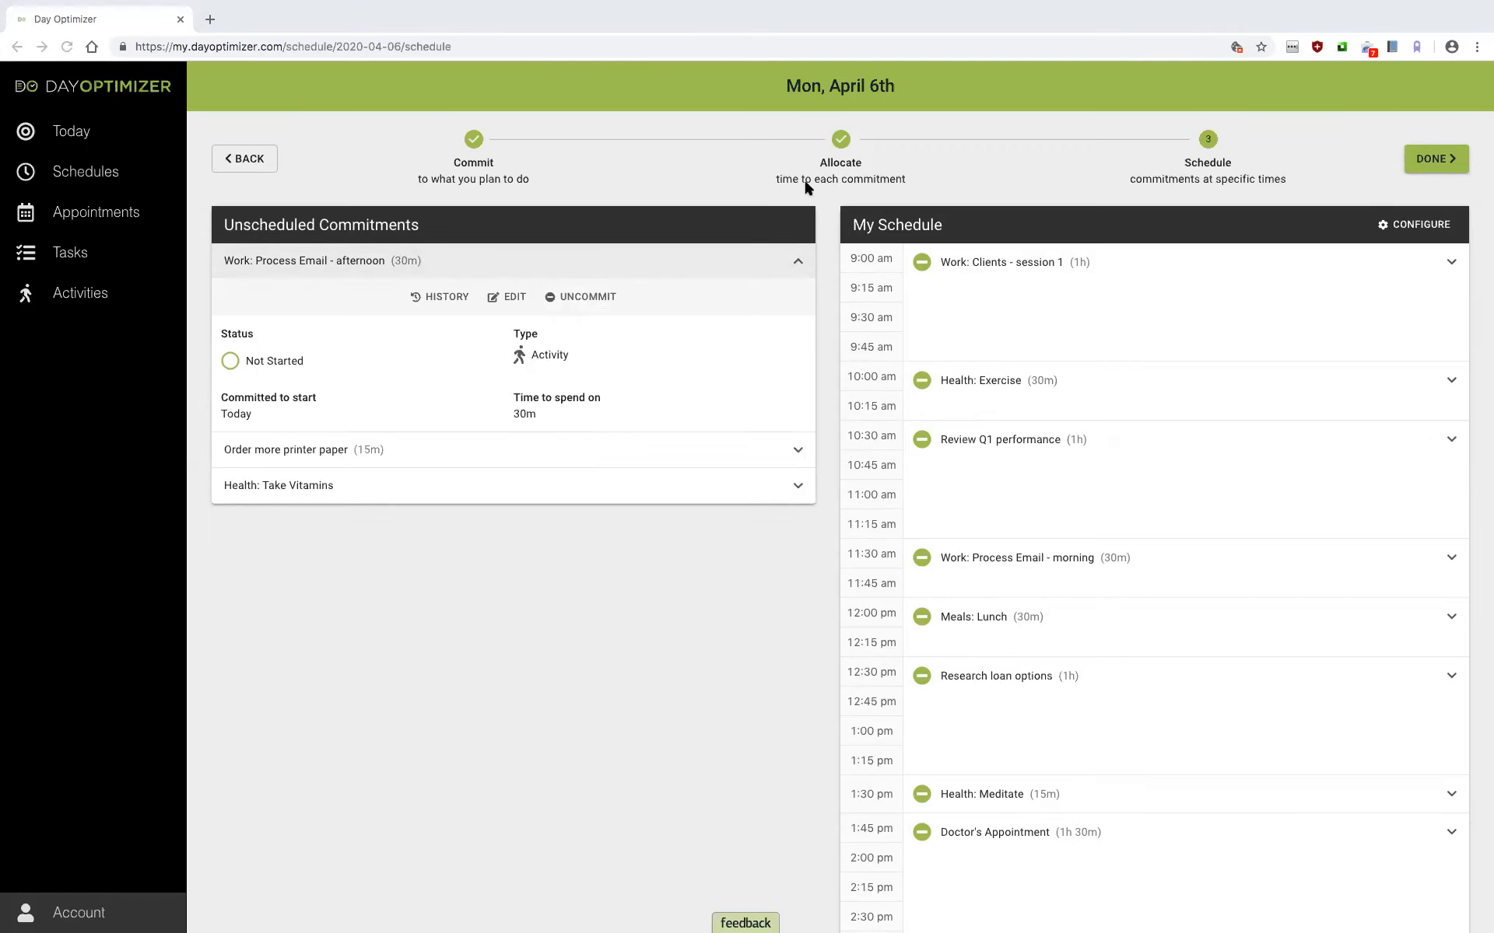
click(529, 268)
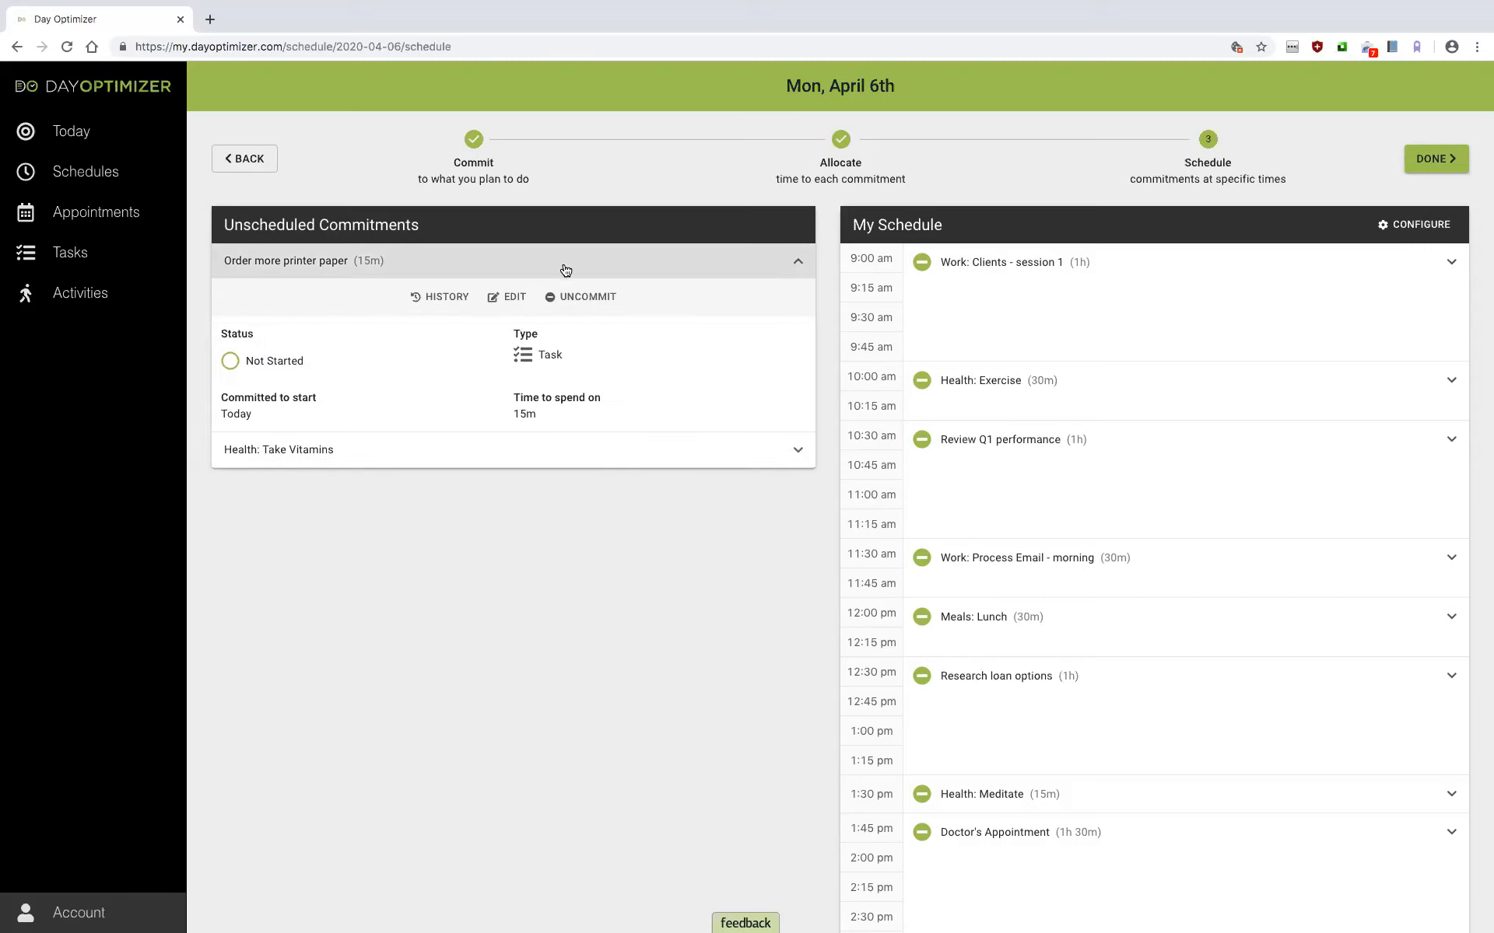
click(560, 296)
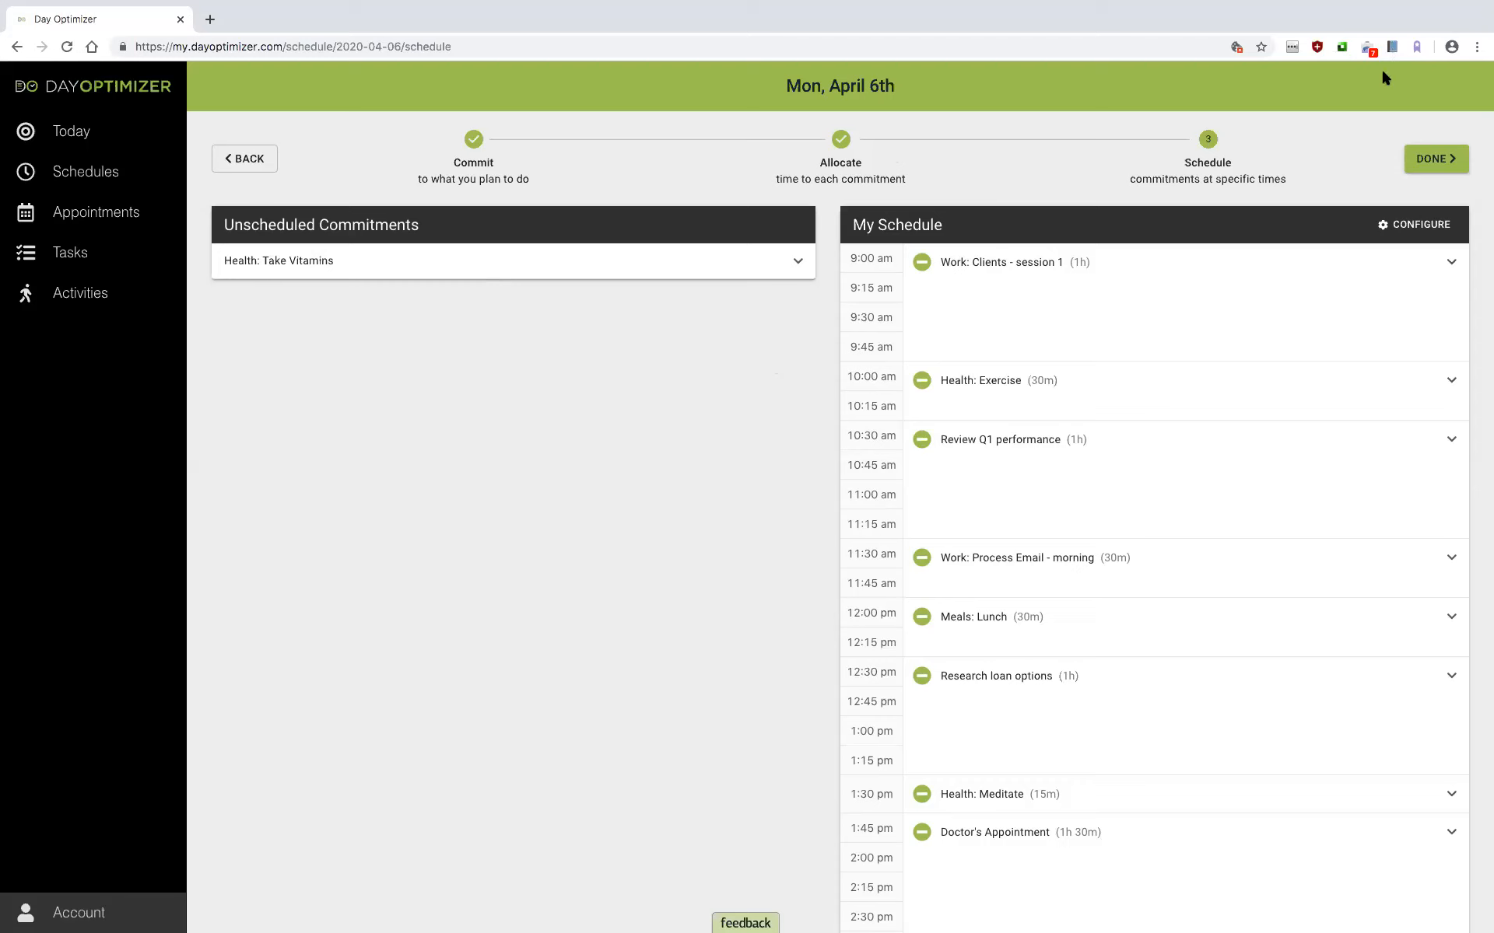
click(1423, 159)
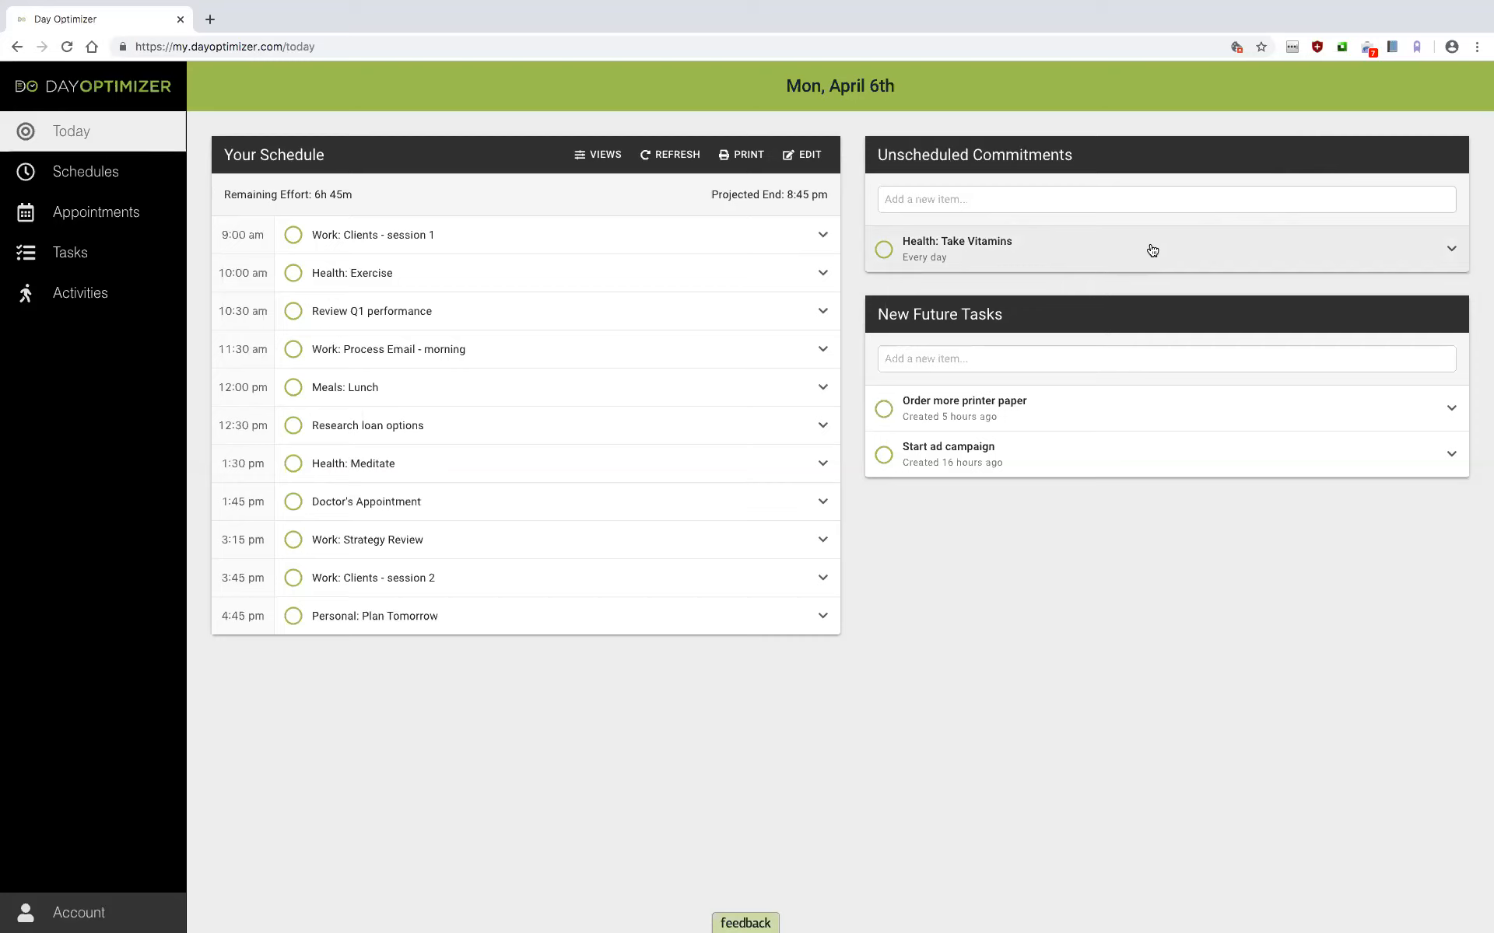
Step: Add a new unscheduled commitment for sending a report to the named recipient
click(1081, 198)
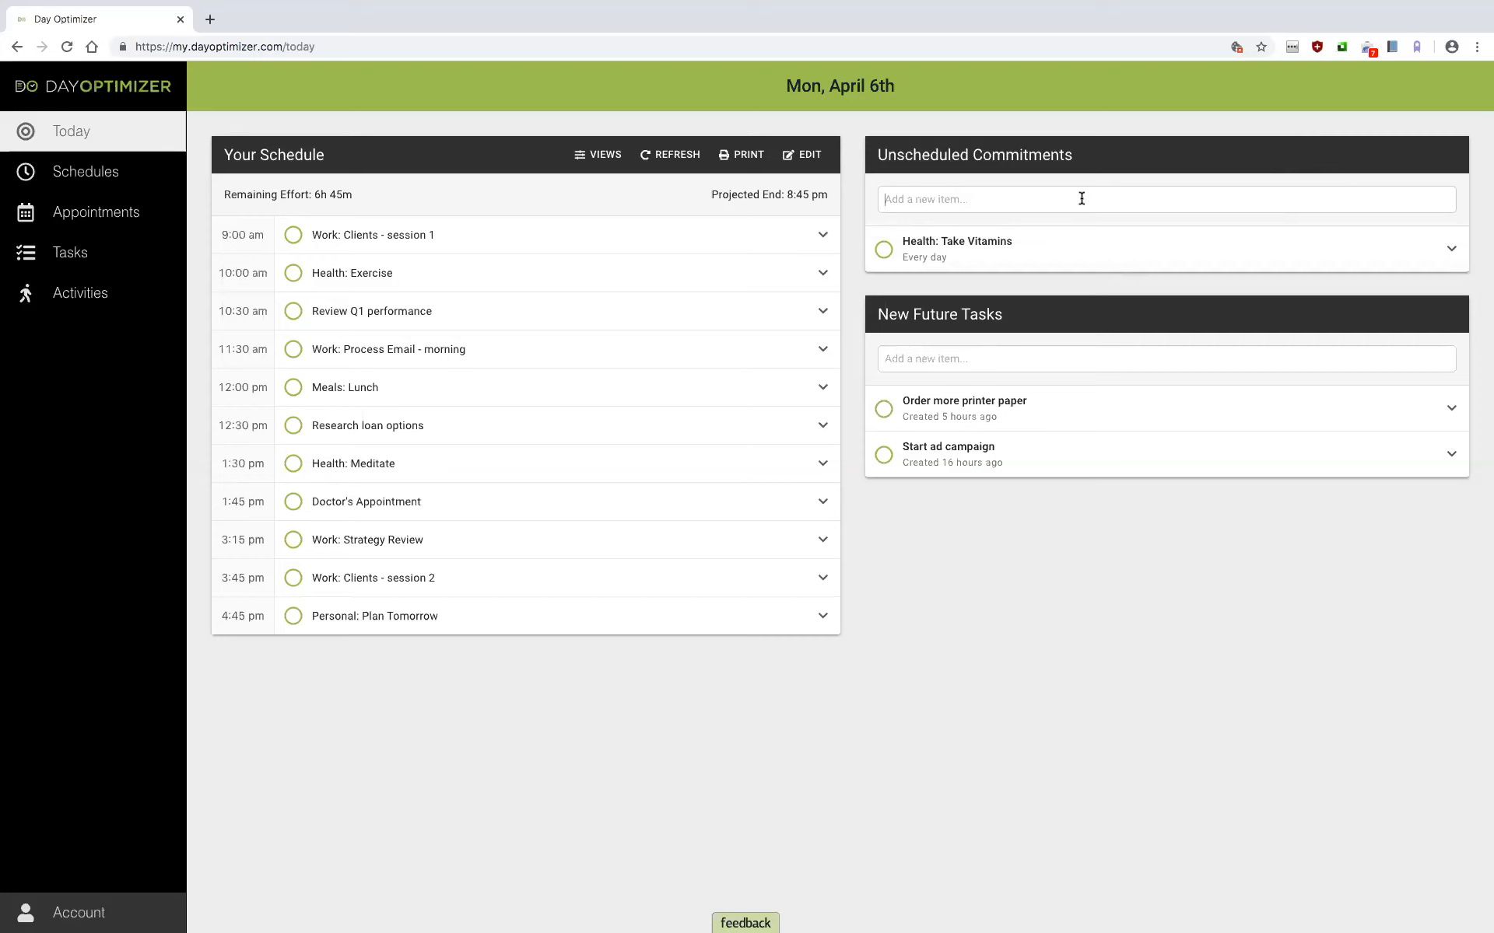
text(Send report to Bob)
key(Return)
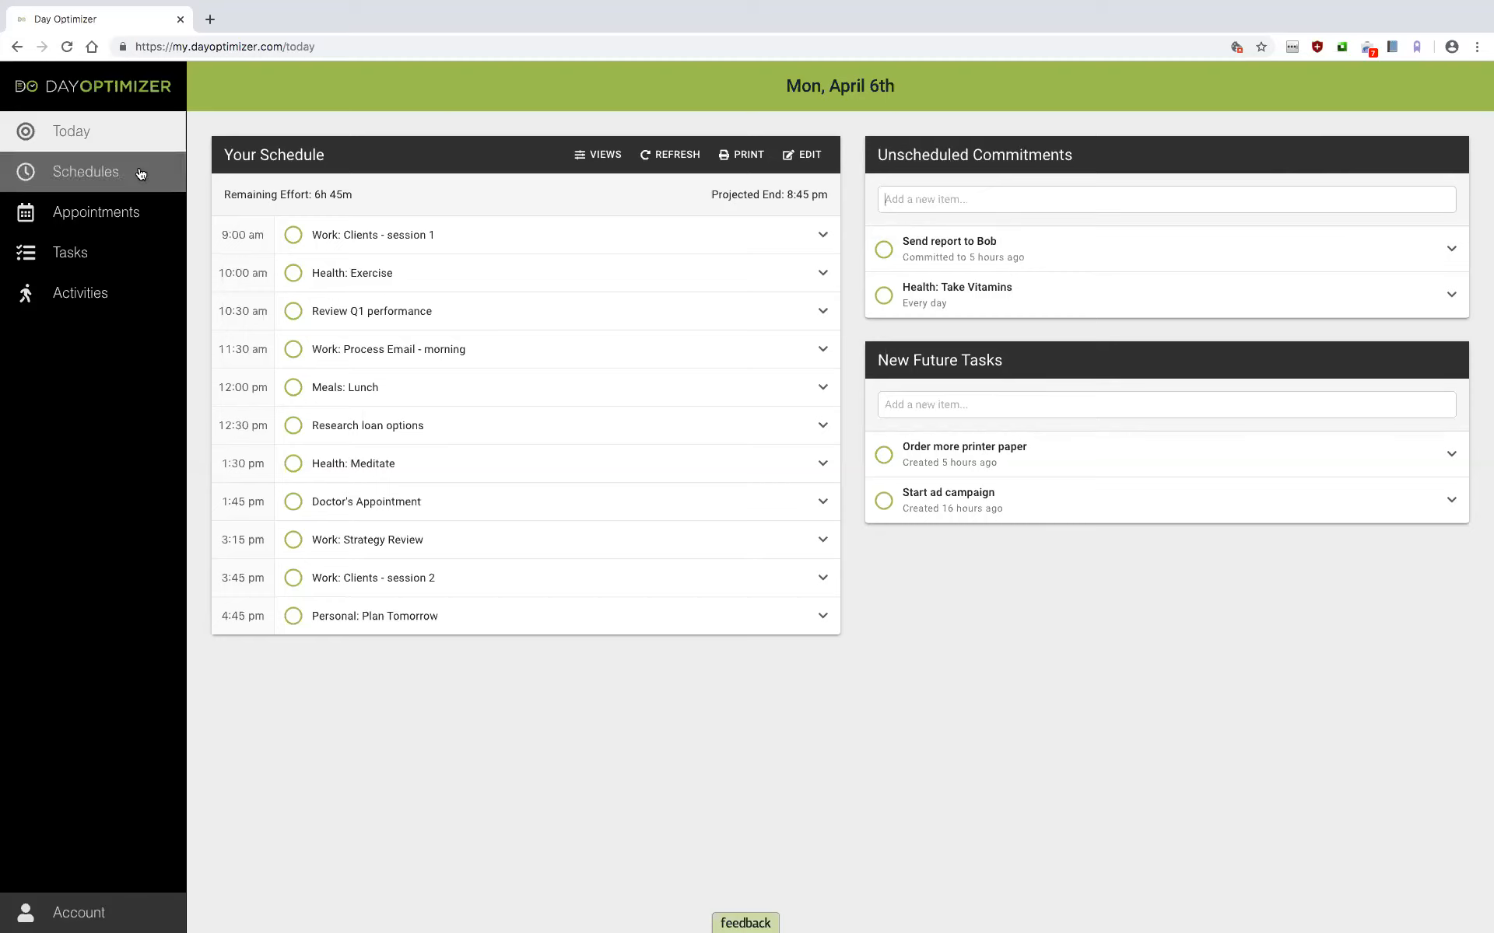
Step: Mark Work: Clients - session 1, Health: Exercise and Work: Process Email - morning as completed
click(295, 275)
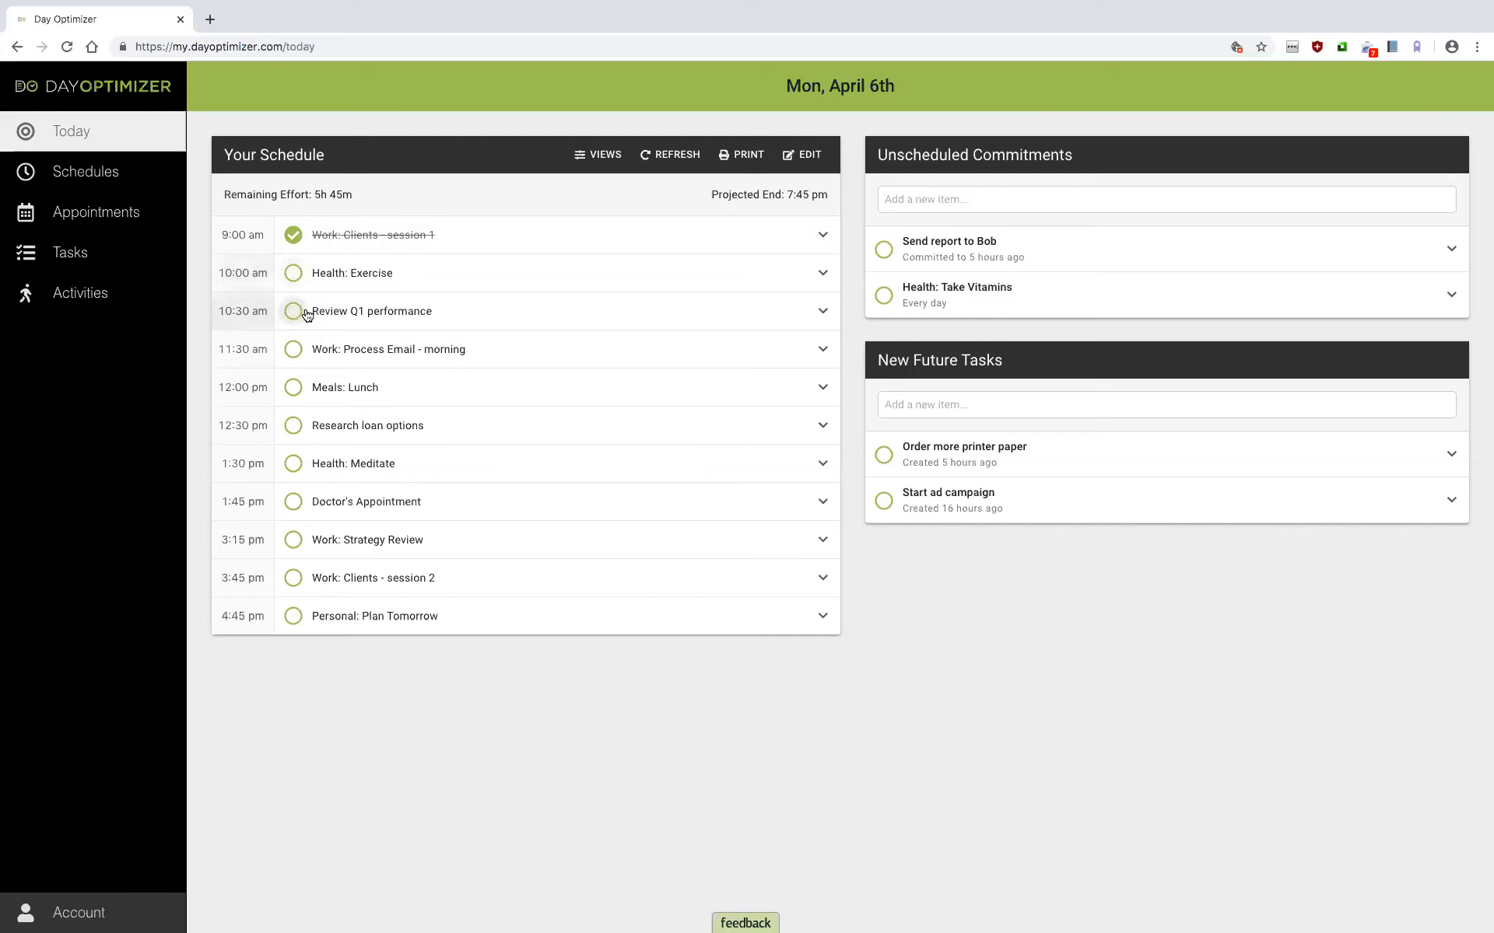
click(300, 350)
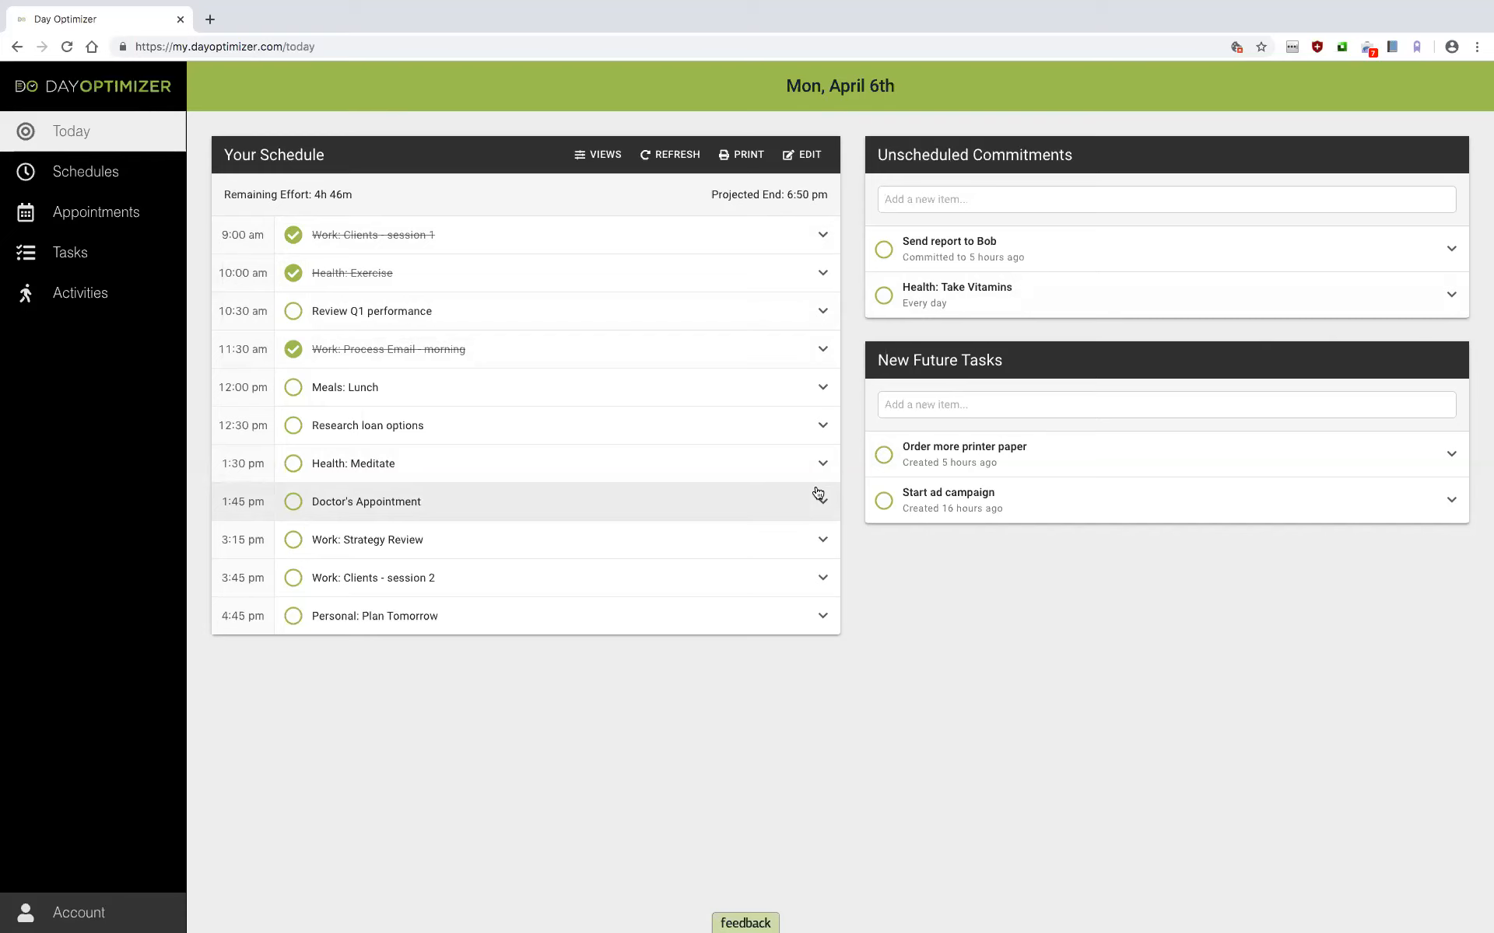
Step: Reopen the day's schedule for editing, allocate 0:30 to the new send-report commitment and proceed to the Schedule stage
click(798, 155)
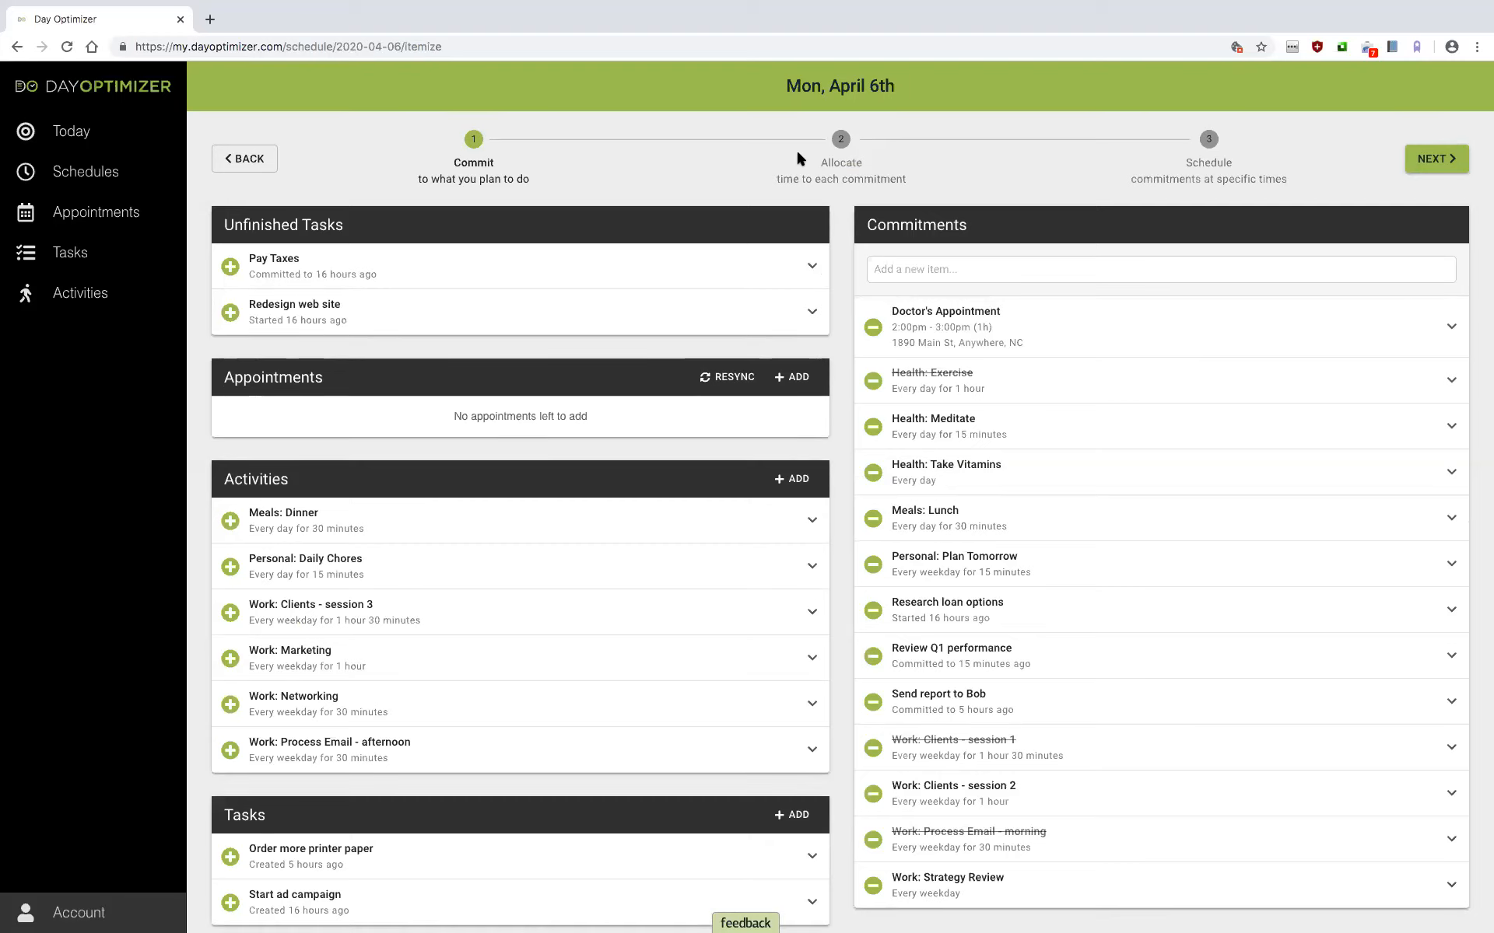
click(1417, 160)
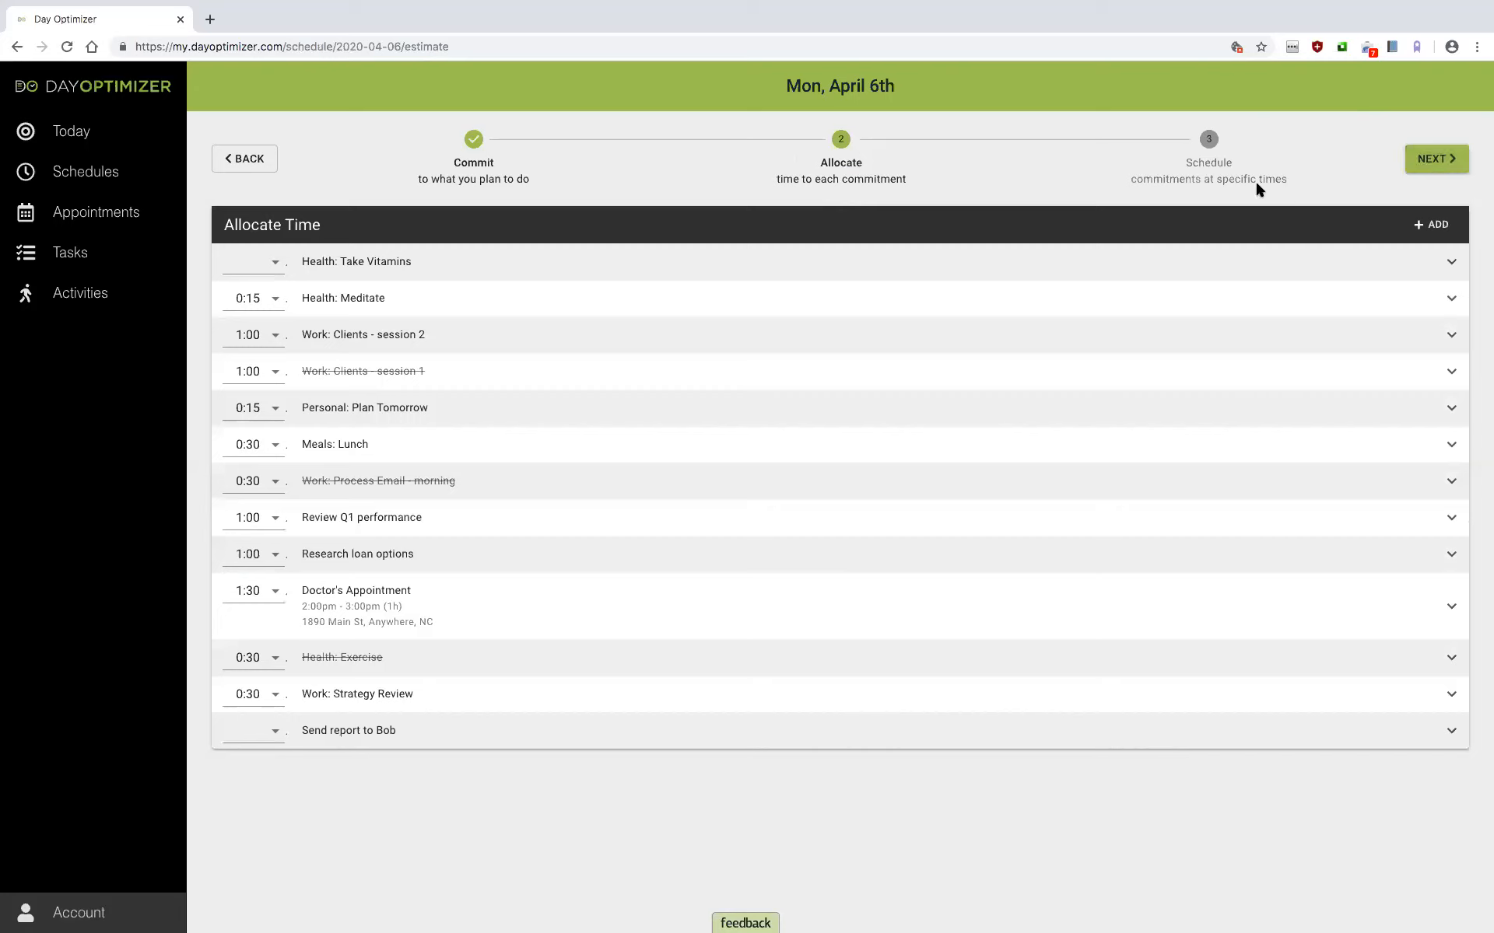
click(260, 735)
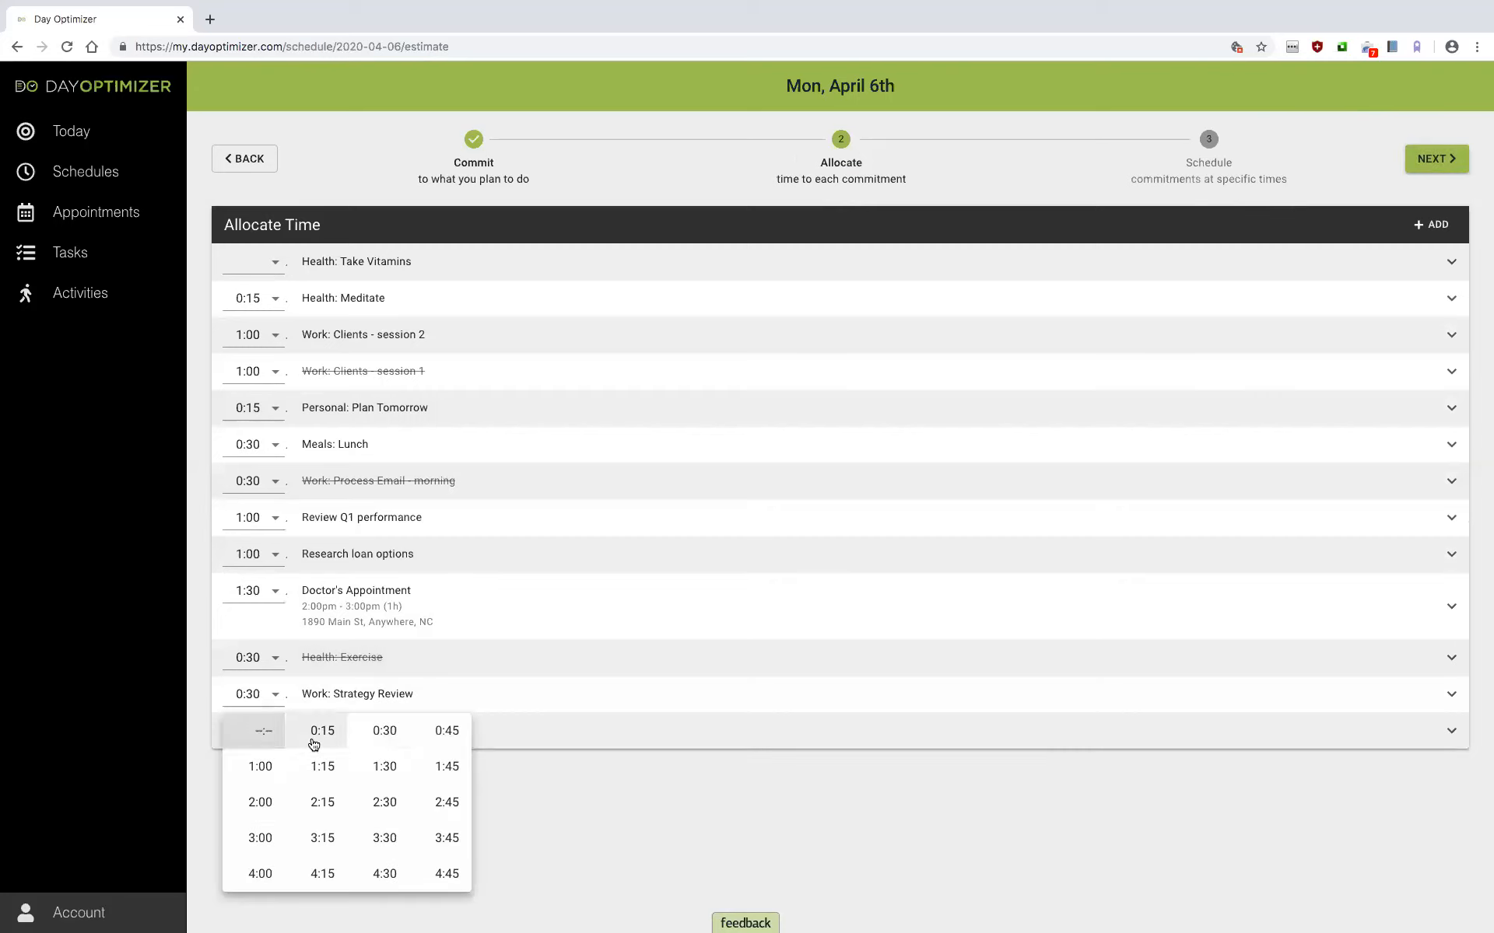
click(381, 731)
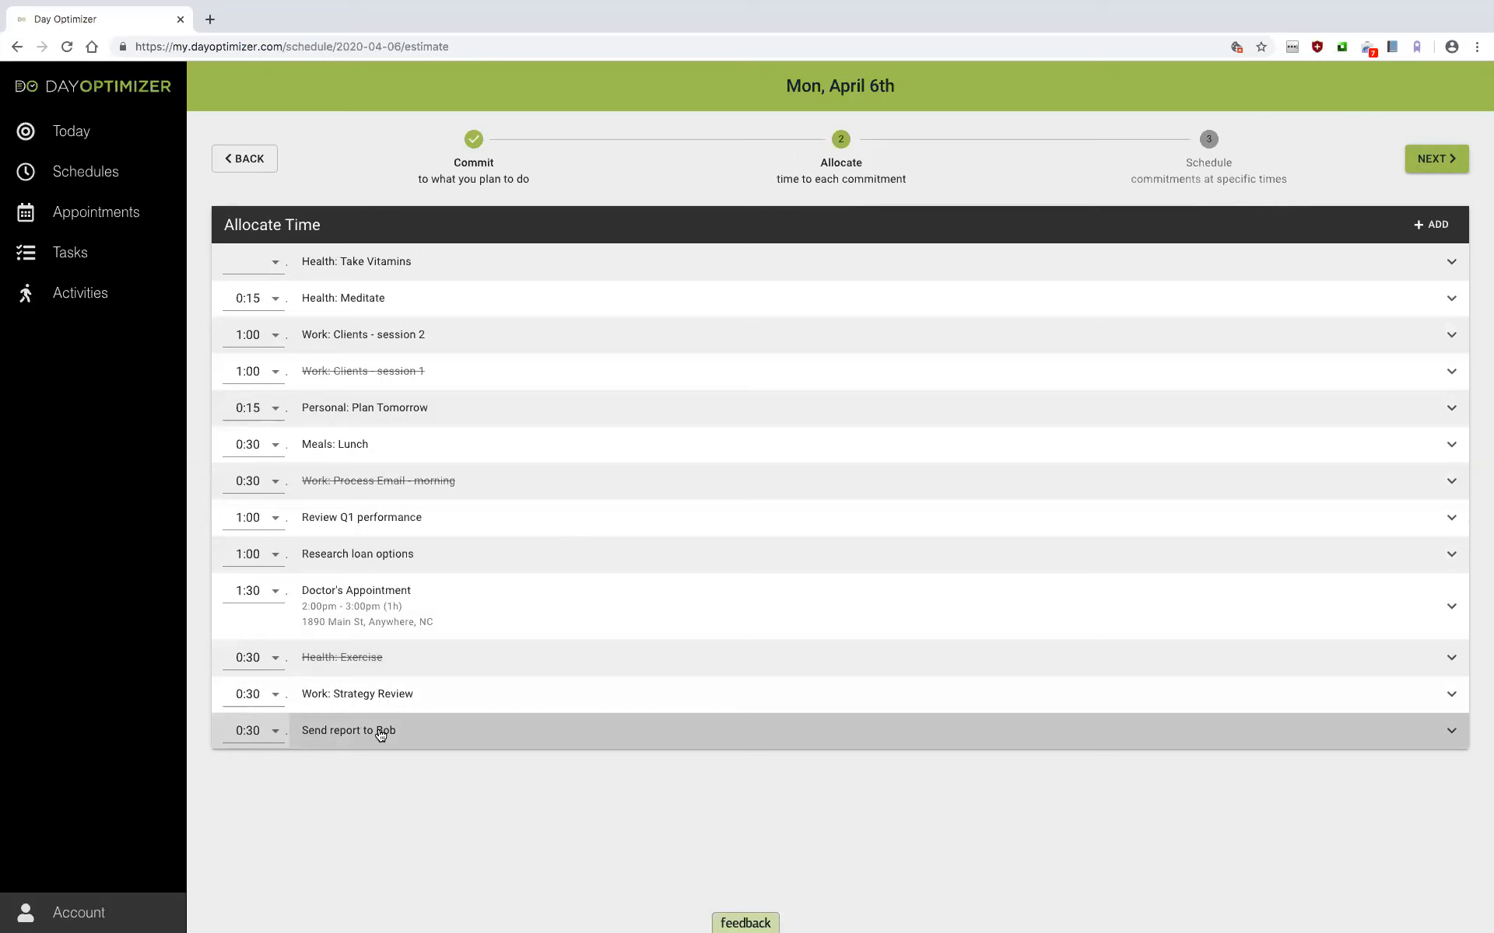
click(1451, 163)
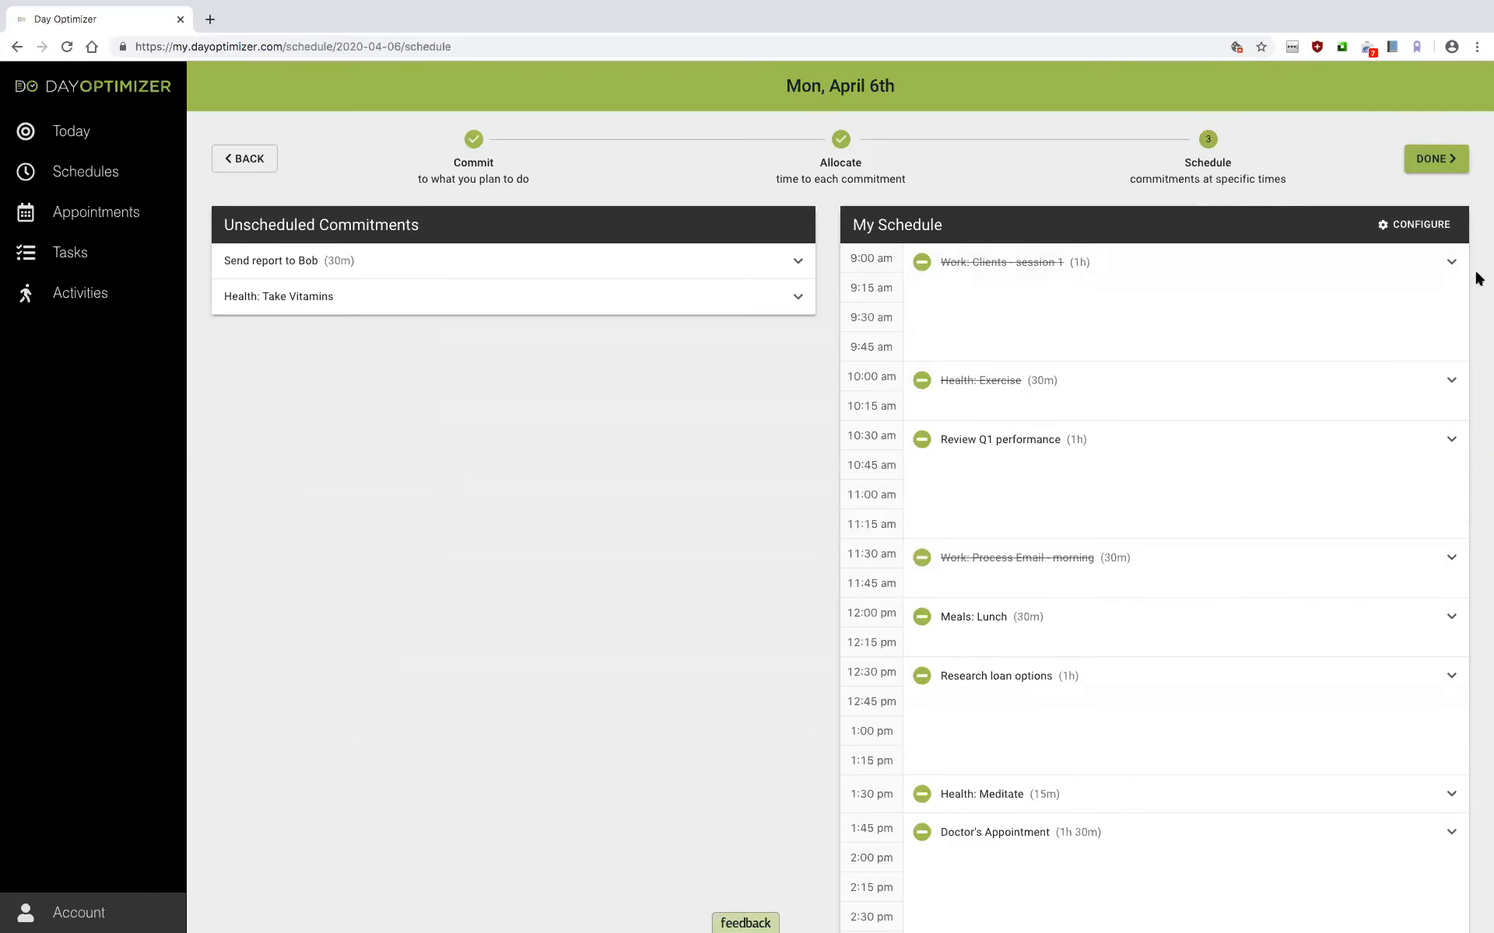
Step: Uncommit the Doctor's Appointment at 1:45 pm to free its time slots
scroll(1478, 280, down, 4)
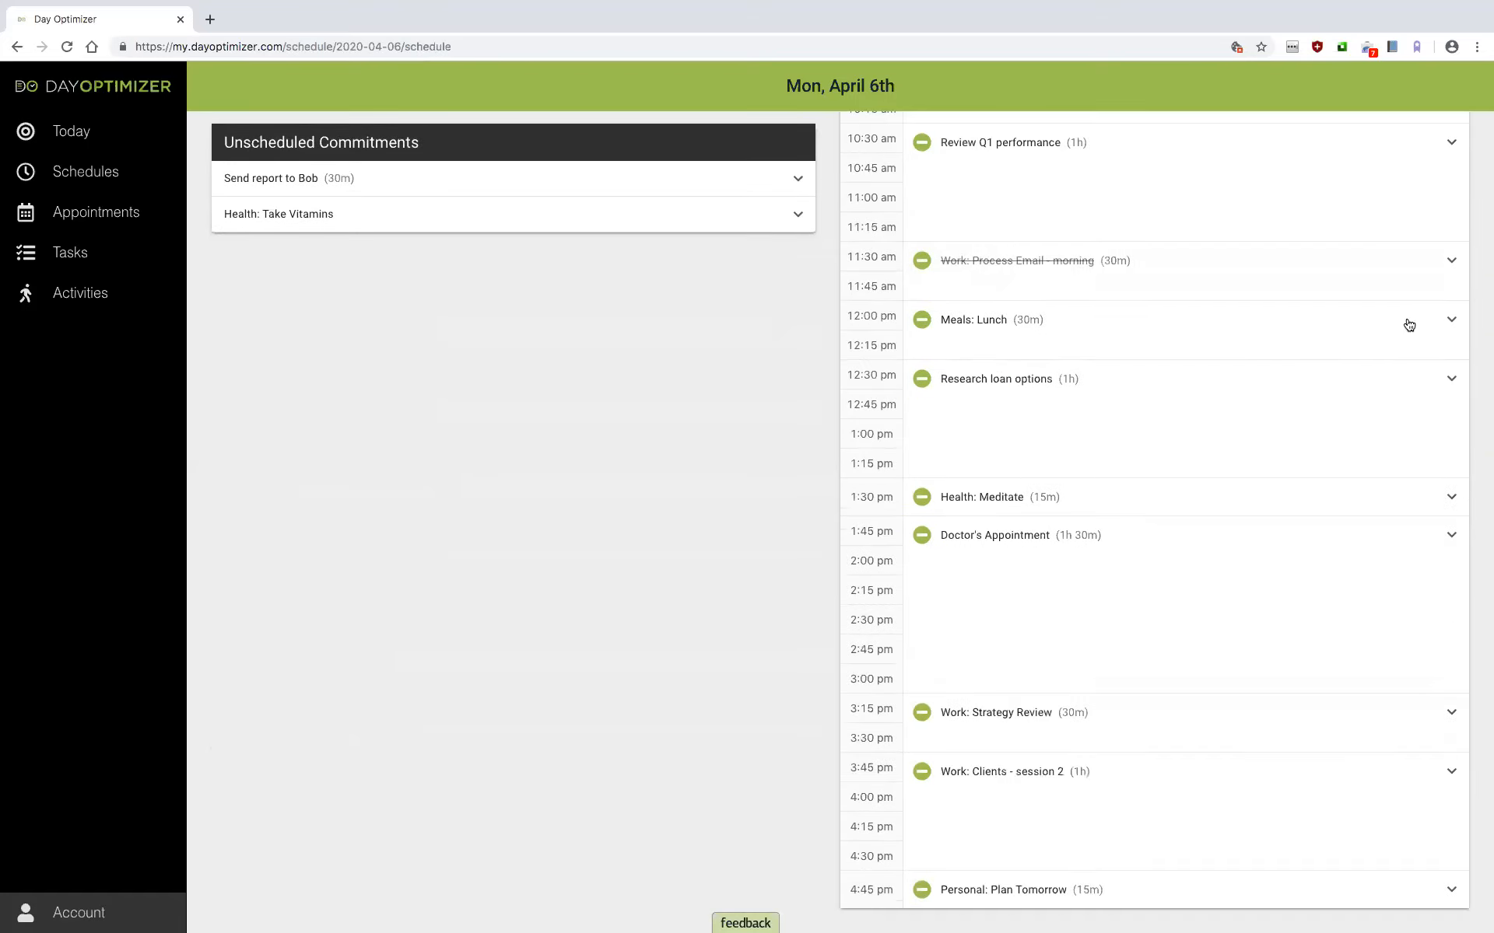
click(1087, 545)
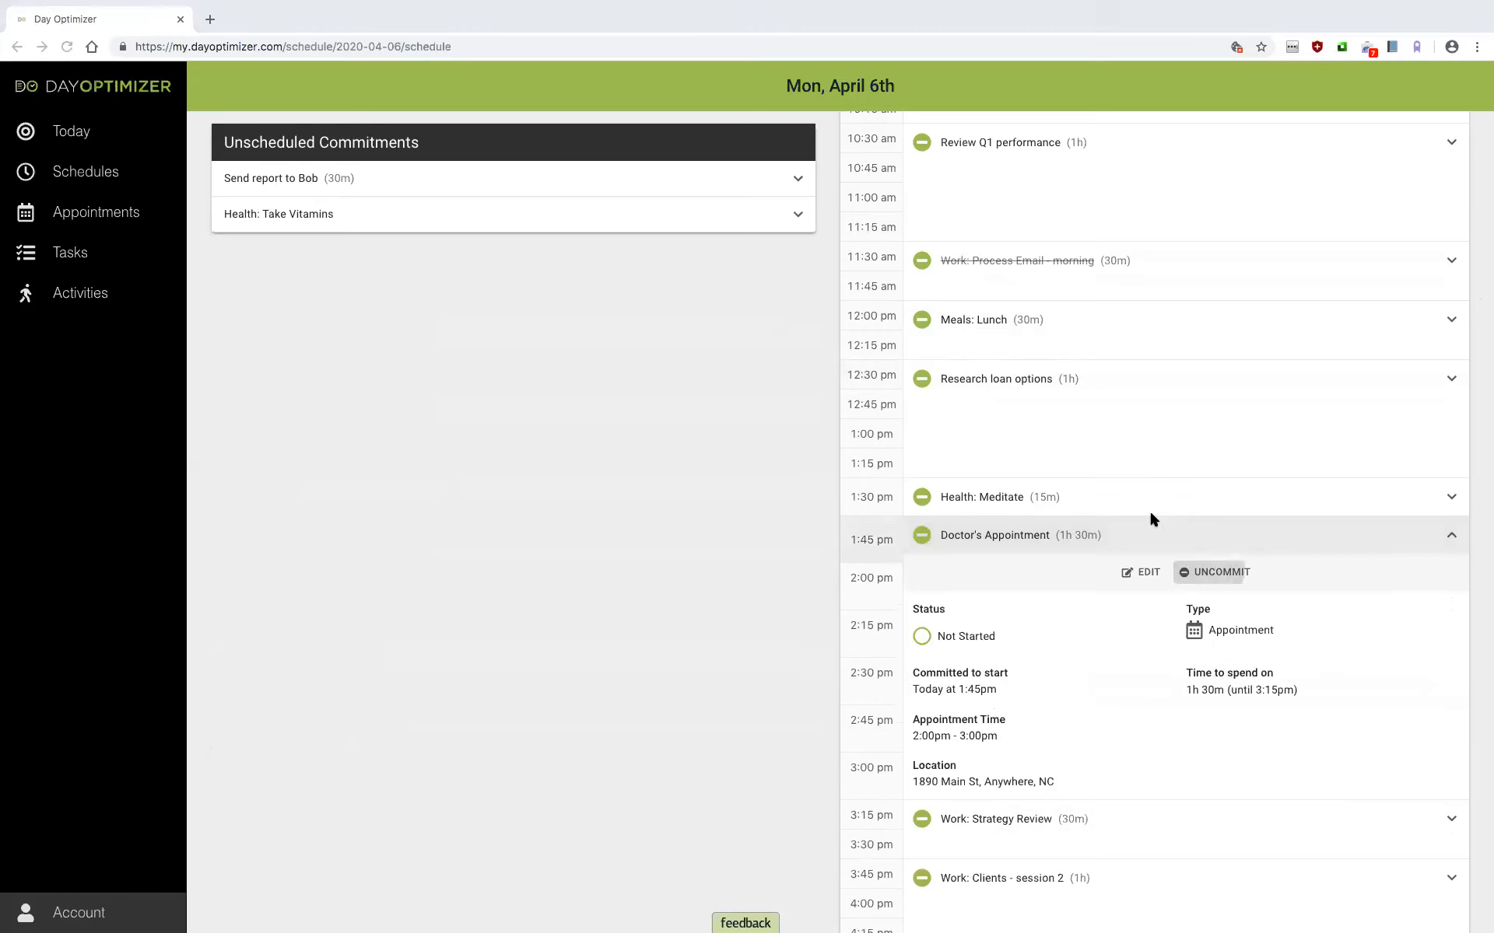
click(887, 151)
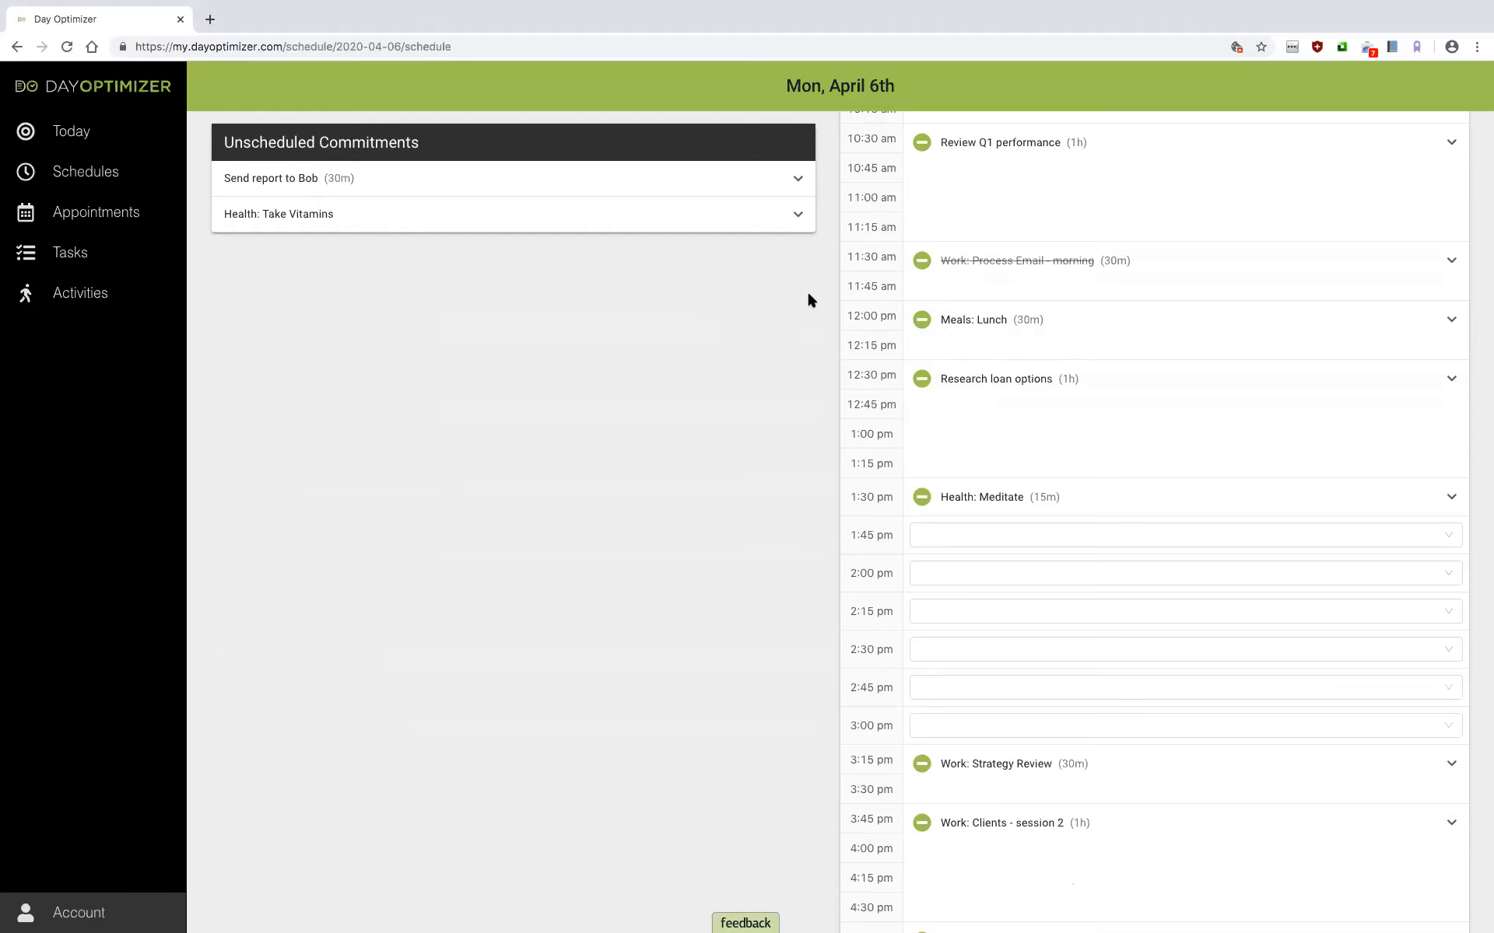
Step: Uncommit Review Q1 performance from 10:30 am and schedule it at 1:45 pm instead
scroll(809, 301, up, 1)
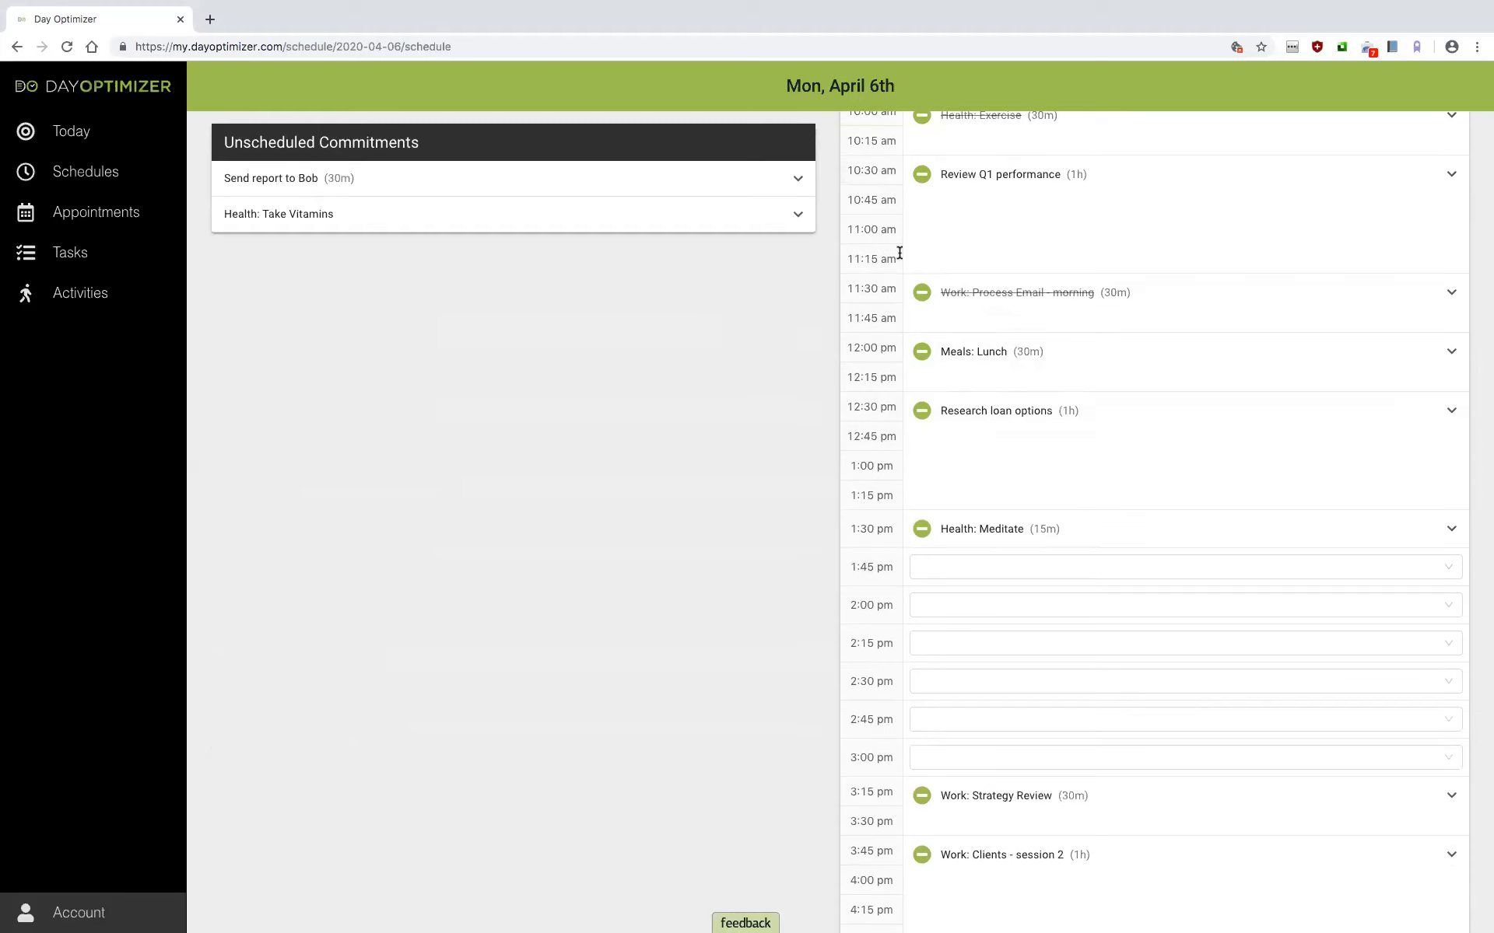
click(922, 175)
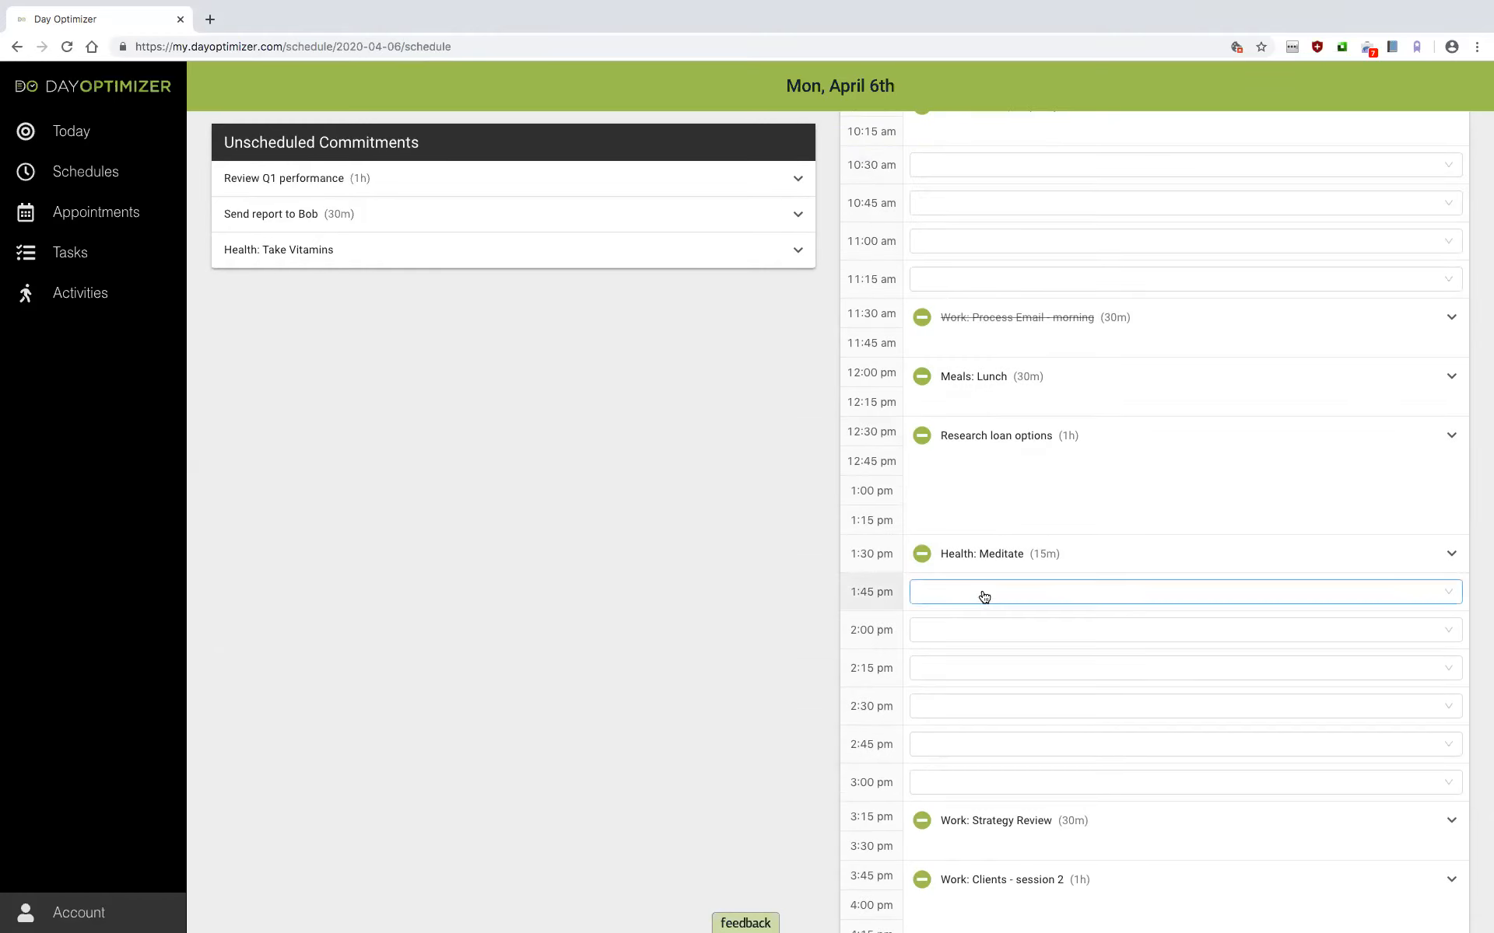
click(985, 596)
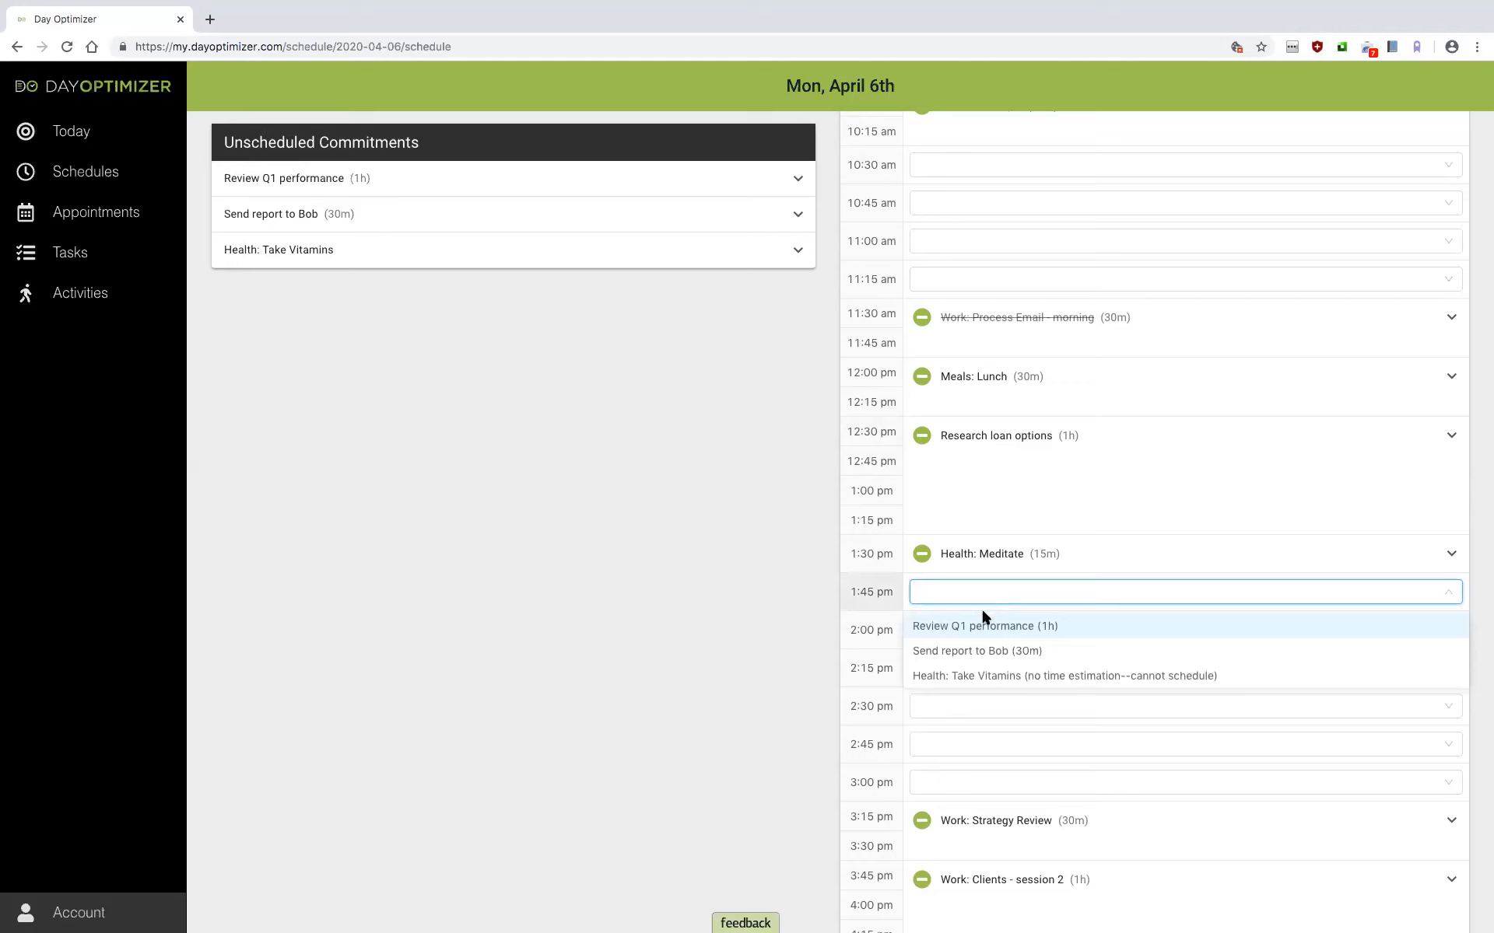
click(984, 627)
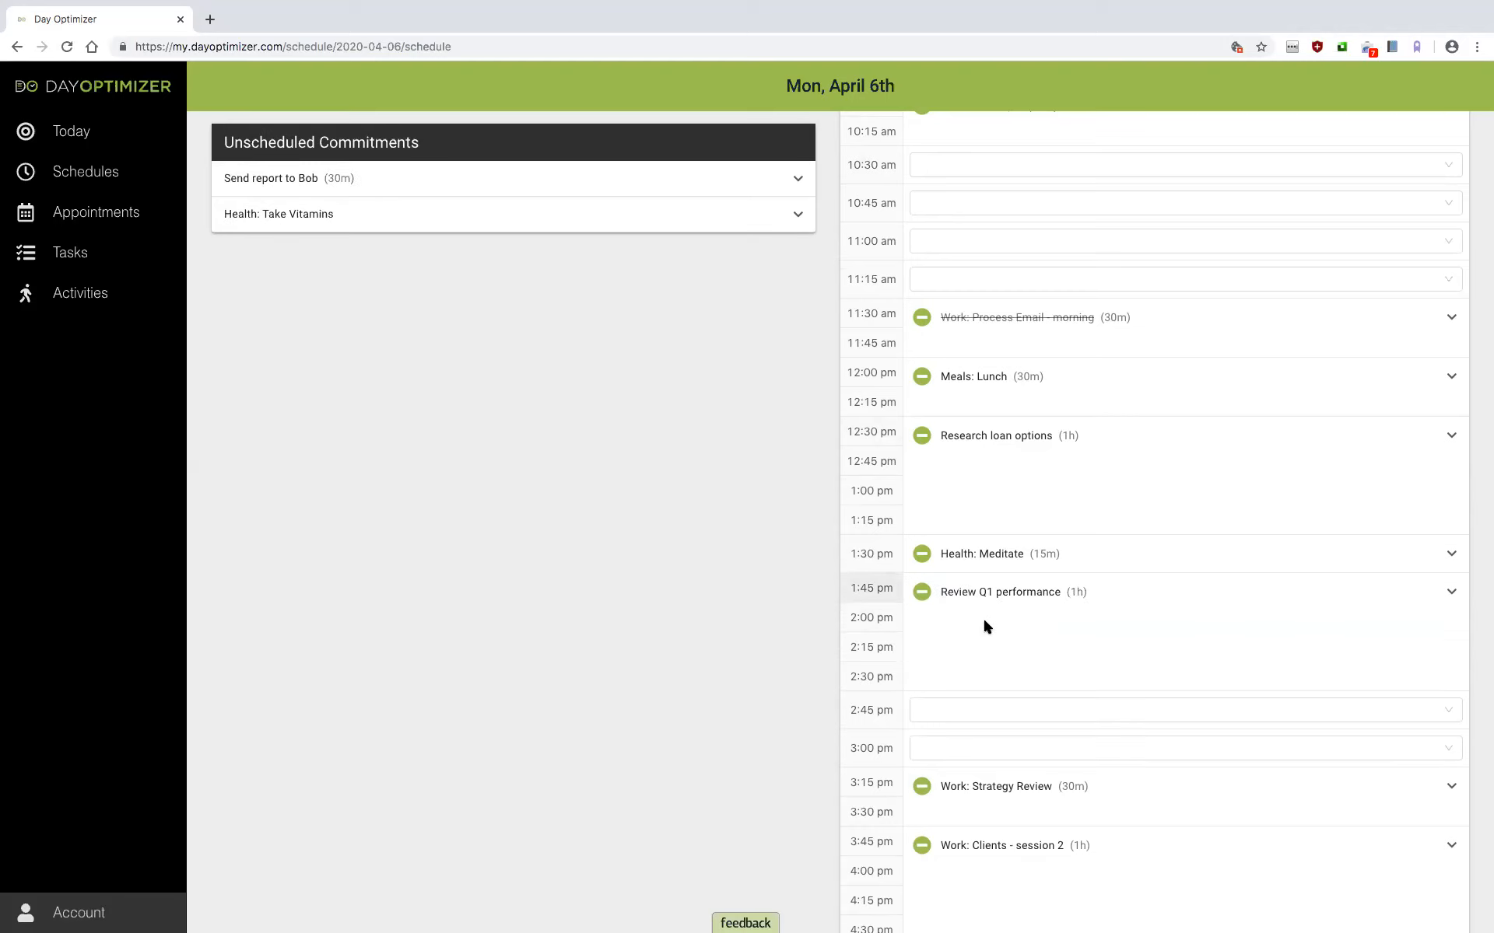
Step: Schedule the send-report commitment at 2:45 pm and finish editing the day's schedule
click(978, 710)
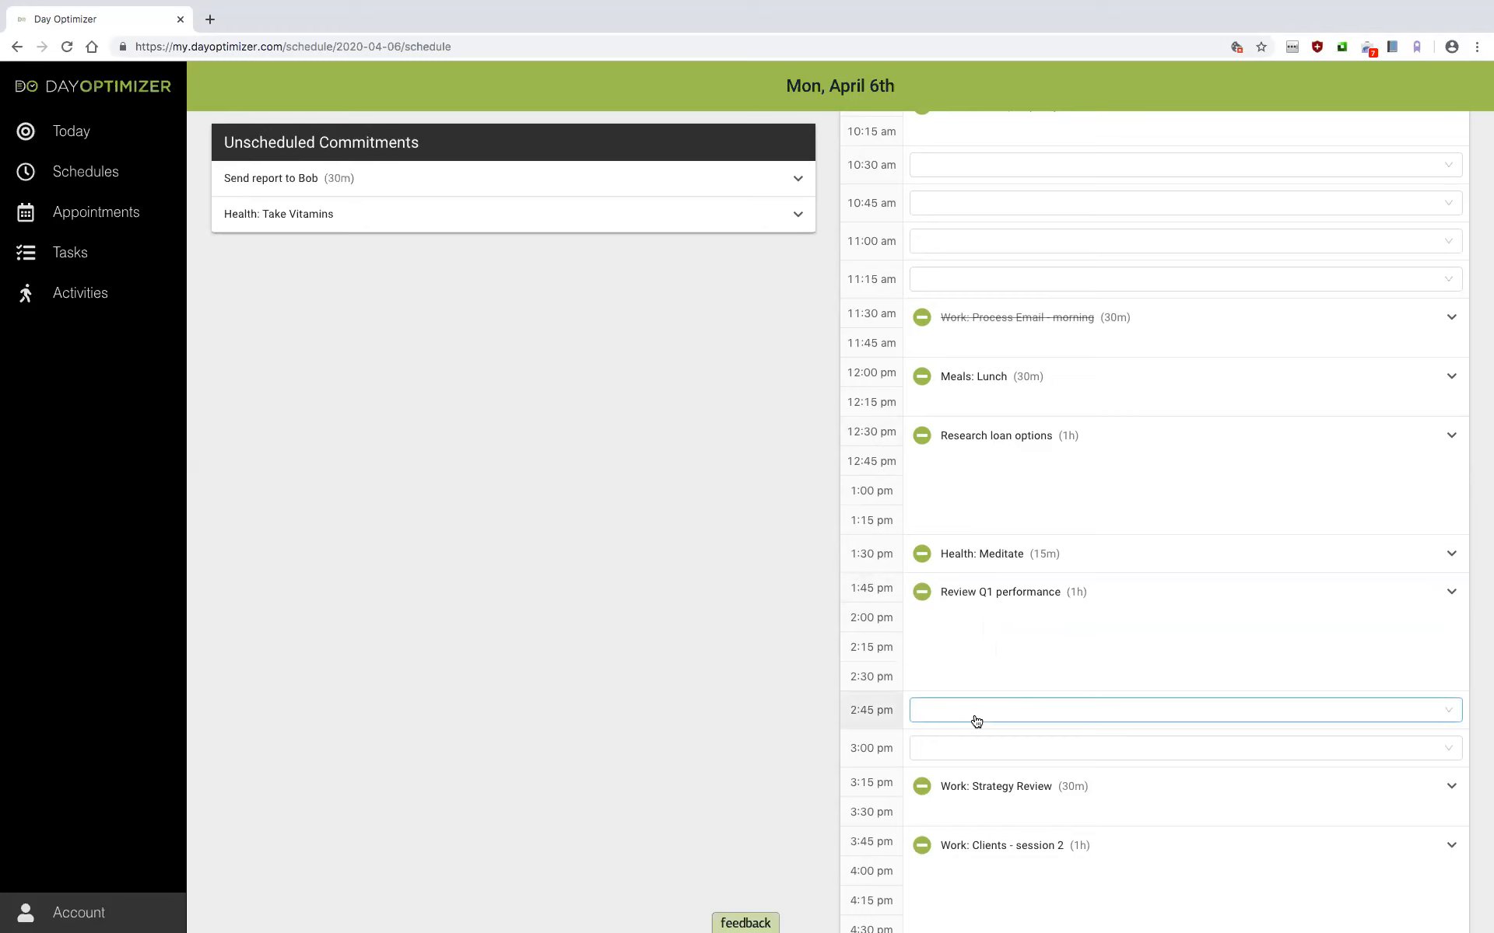
click(976, 745)
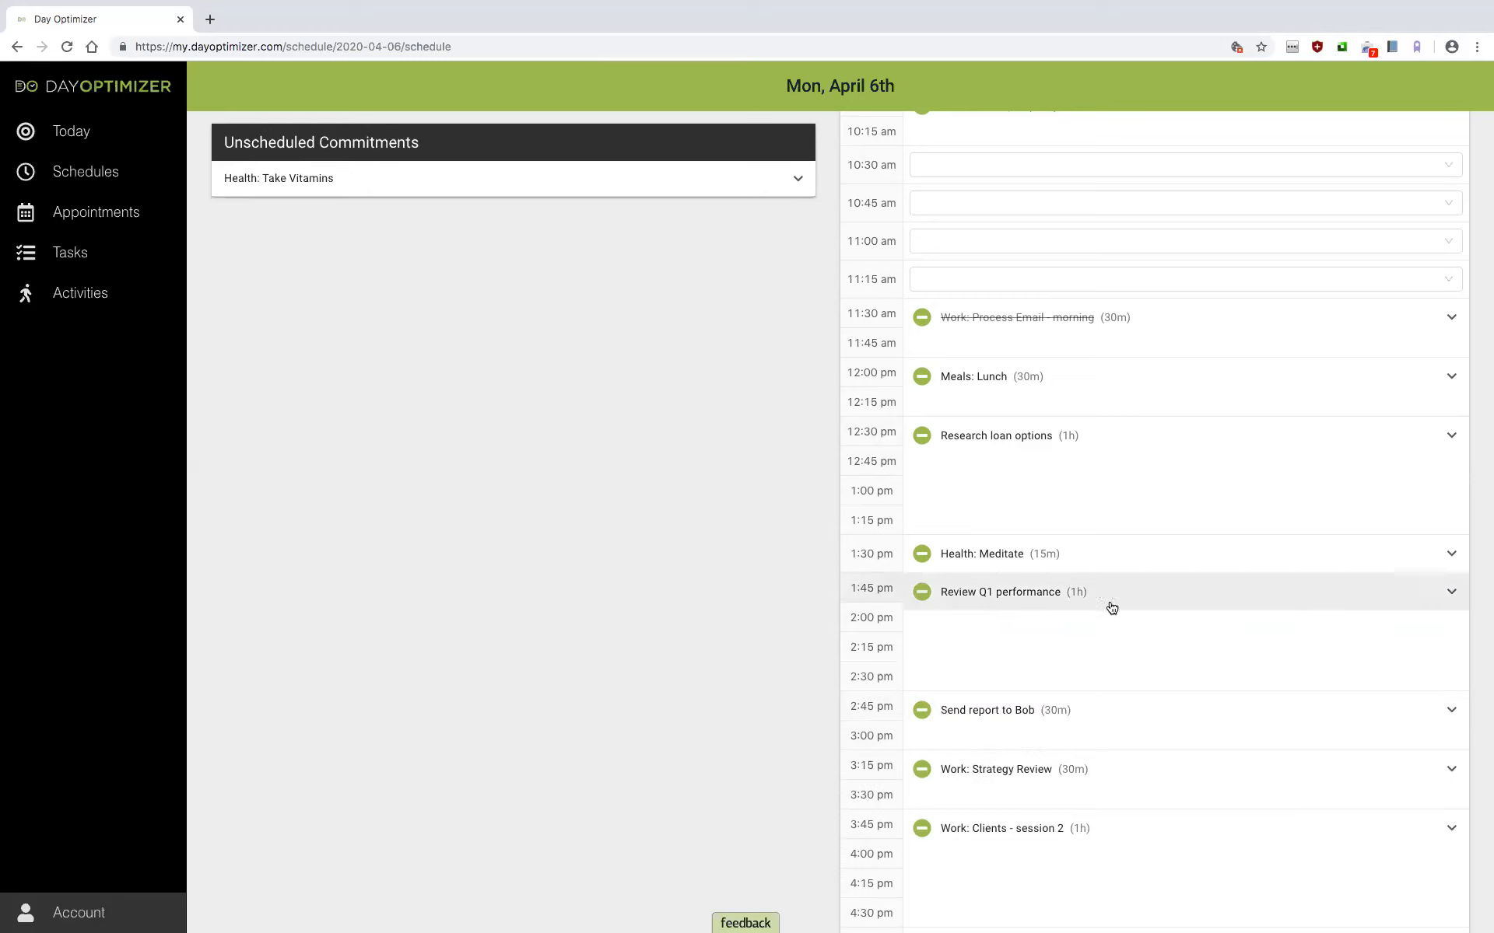
scroll(1484, 526, up, 5)
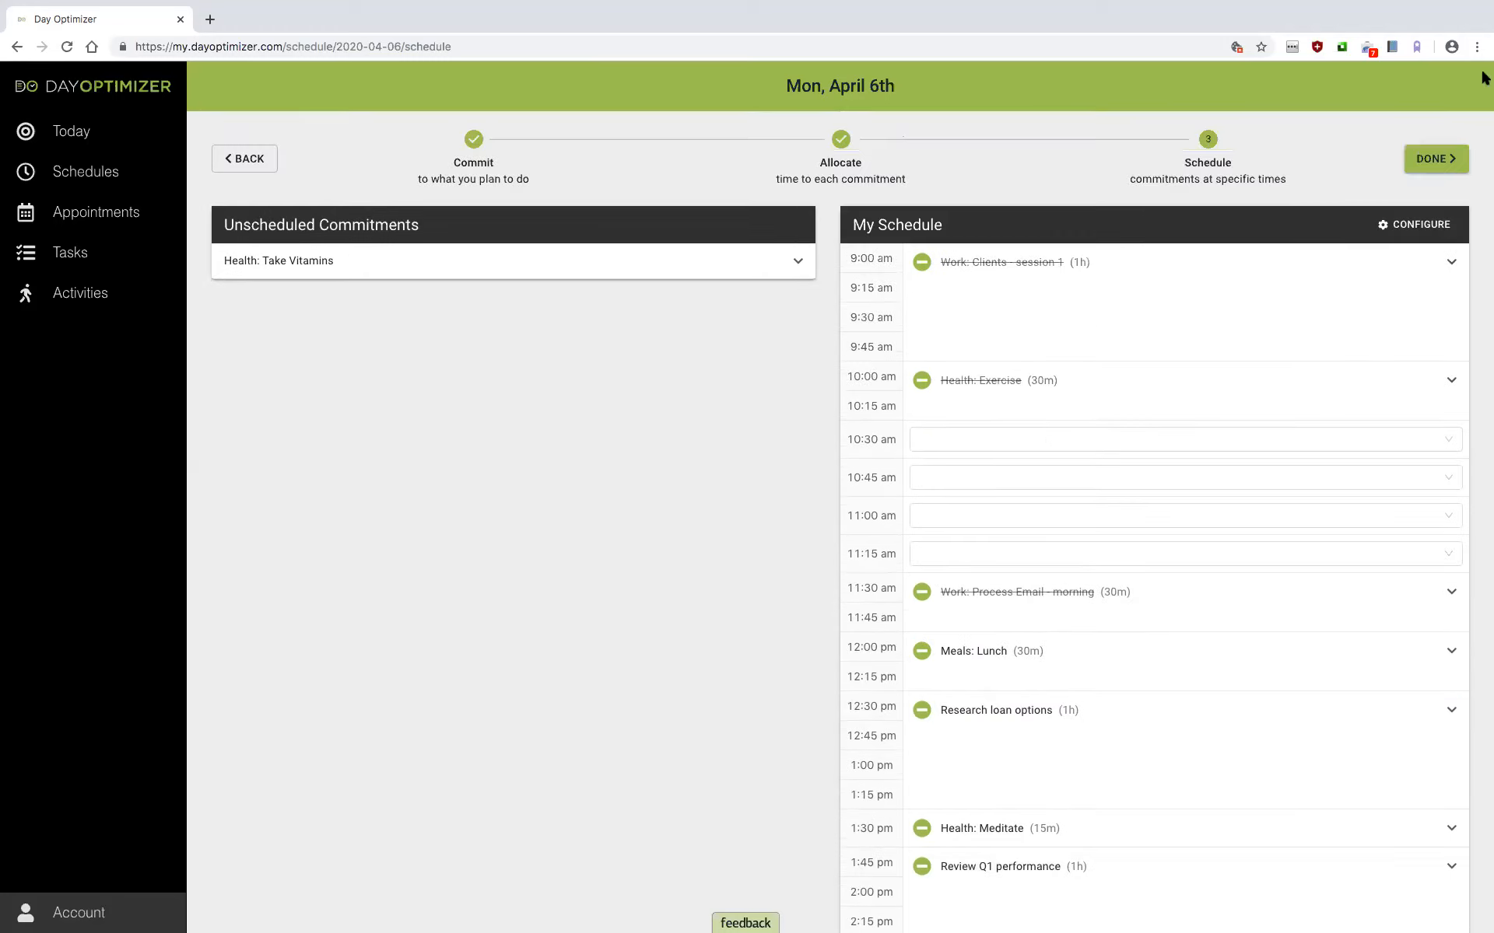
click(1436, 159)
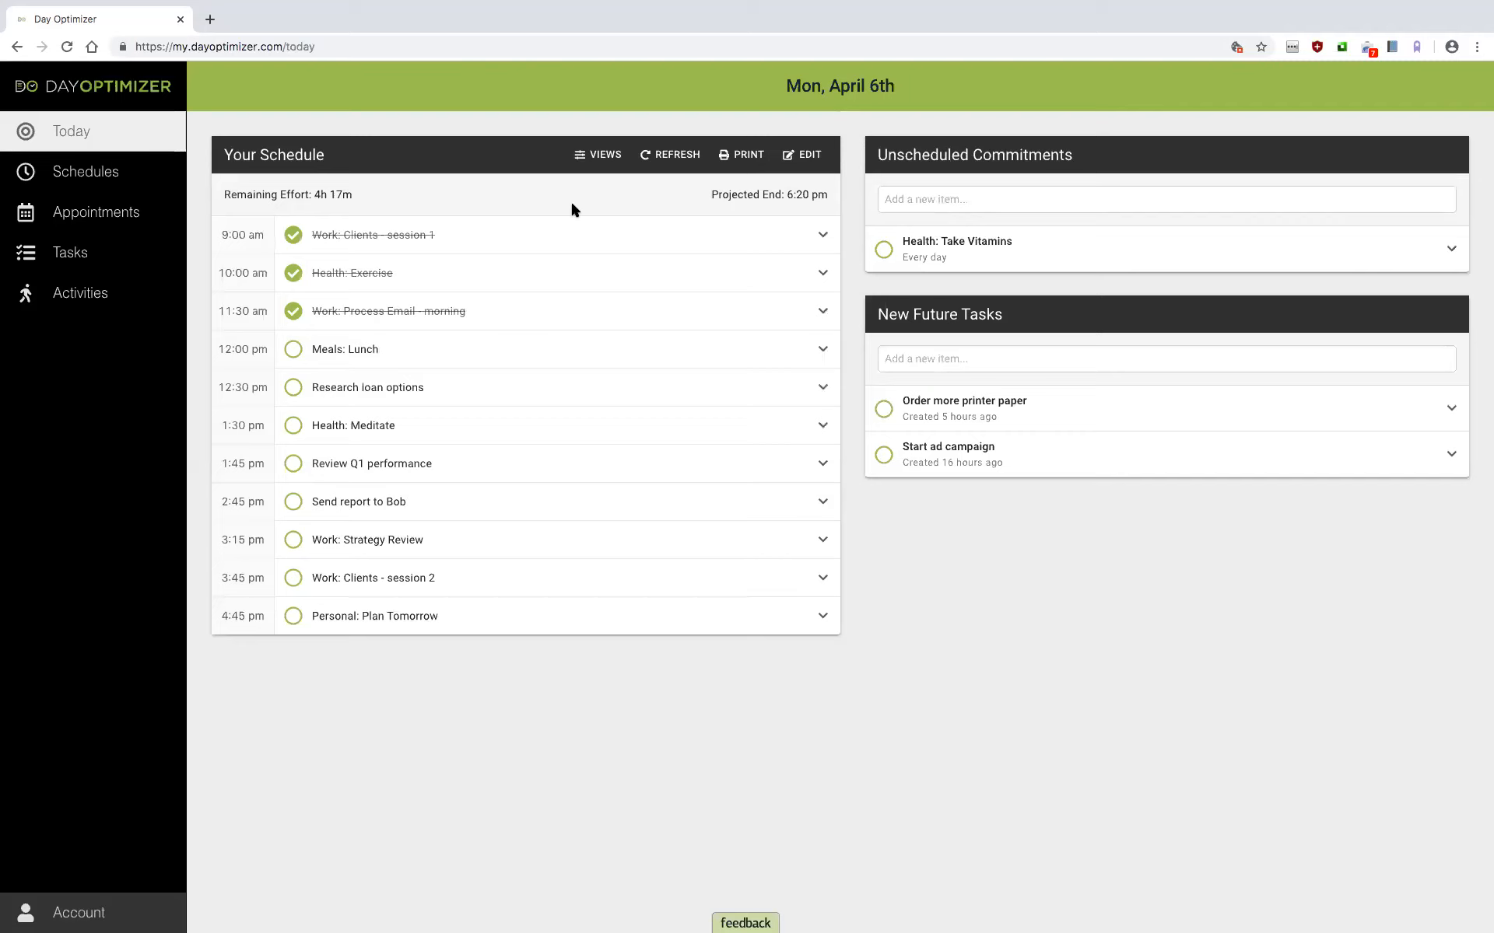
Step: Mark Meals: Lunch as completed, and toggle the schedule's Projections view on and back off
click(292, 352)
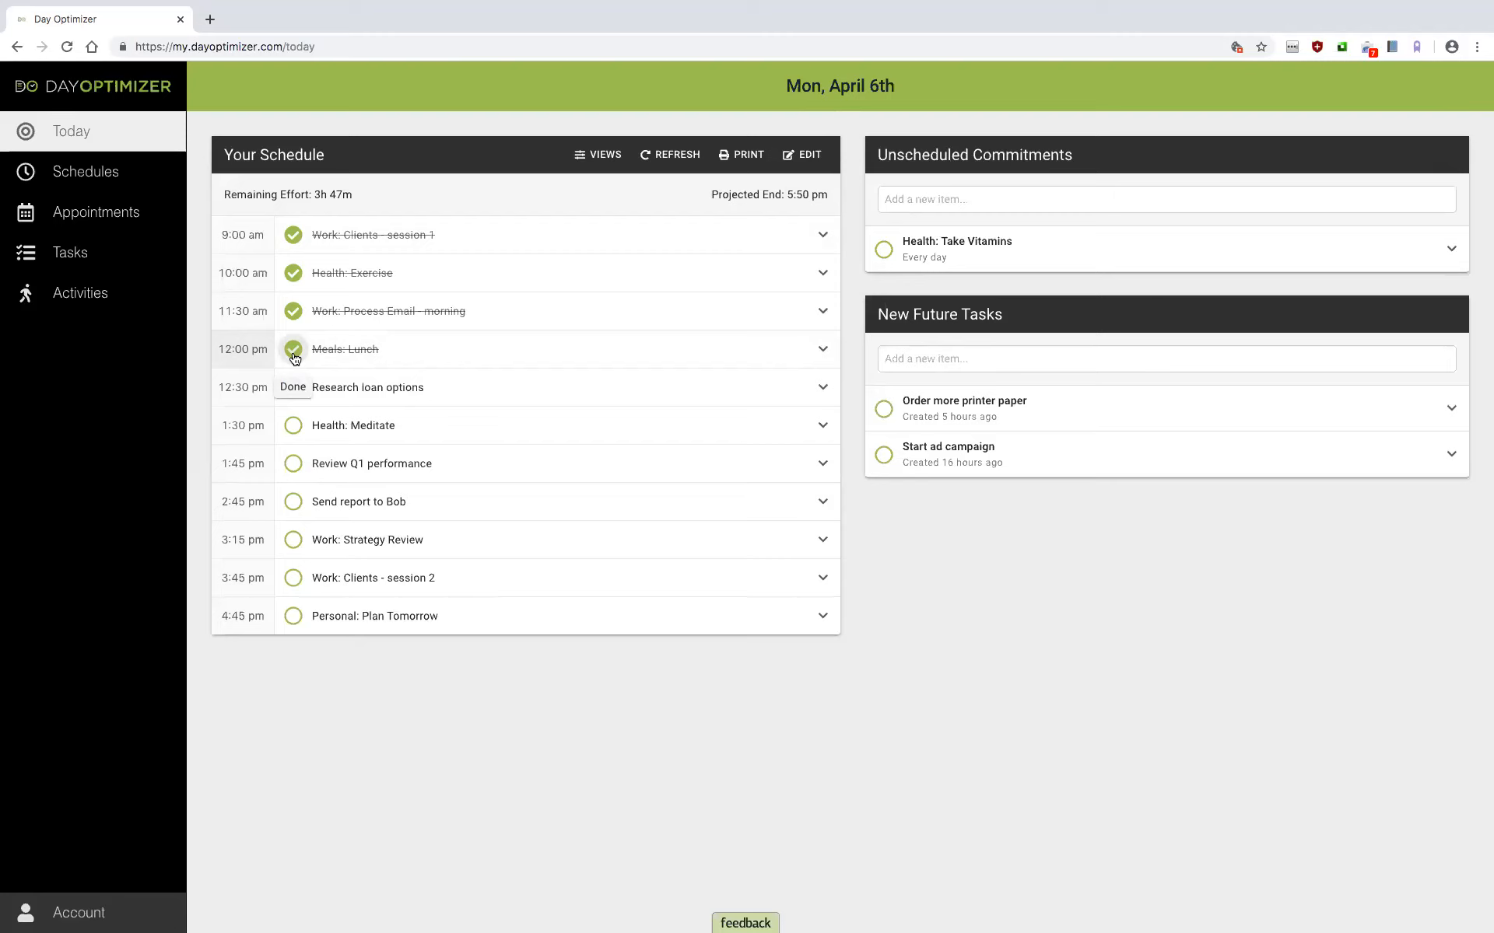
click(606, 156)
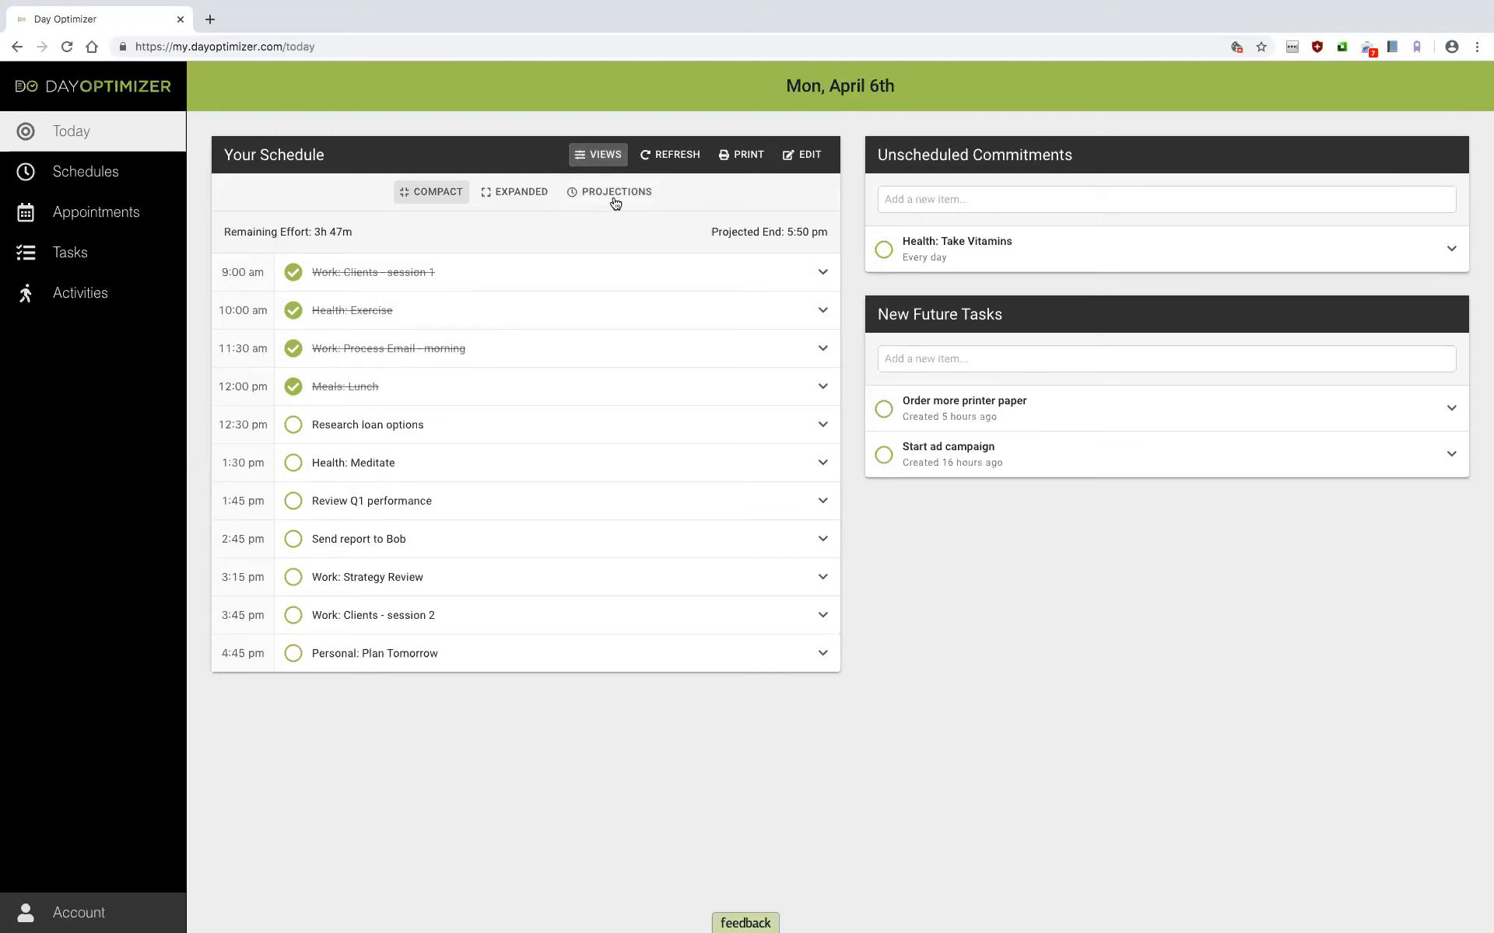
click(617, 194)
click(620, 193)
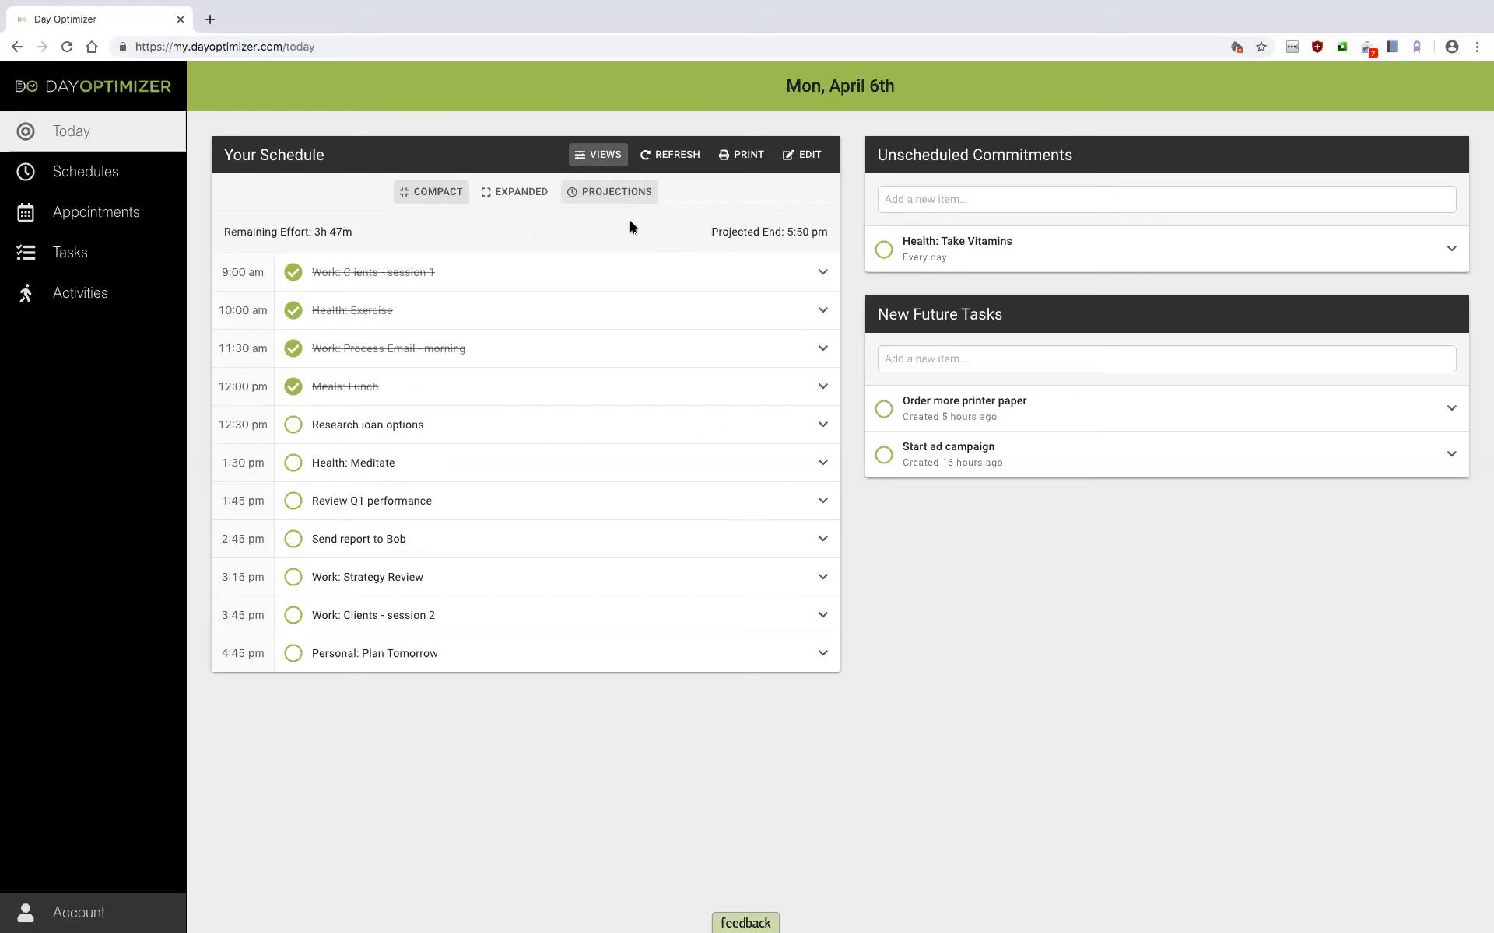
click(598, 156)
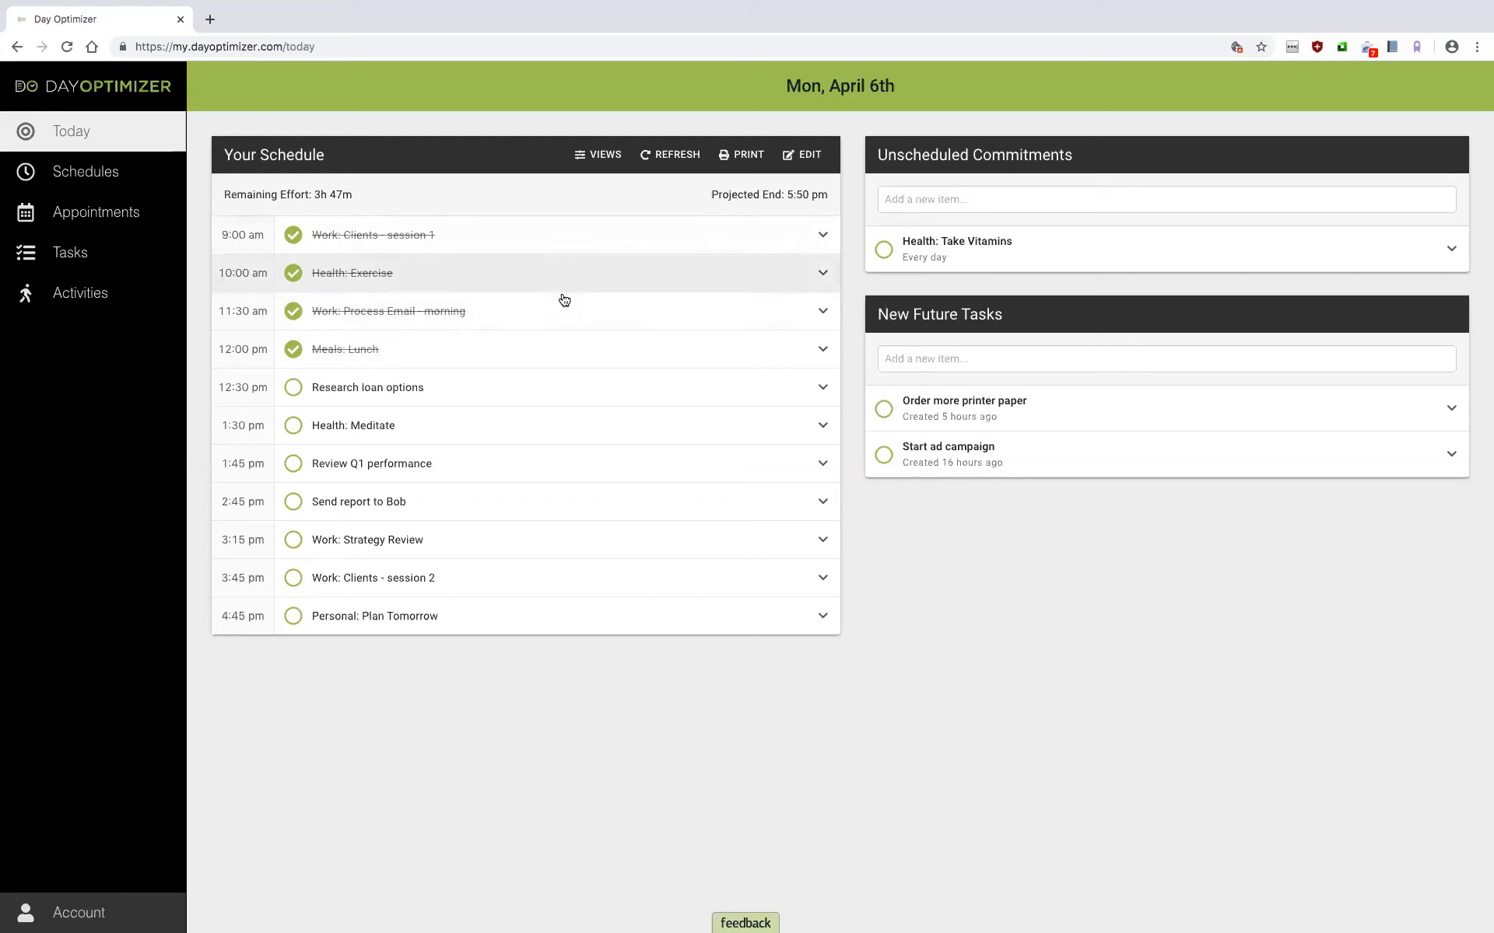
Step: Set the status of Research loan options to Skip Today and collapse its details
click(509, 387)
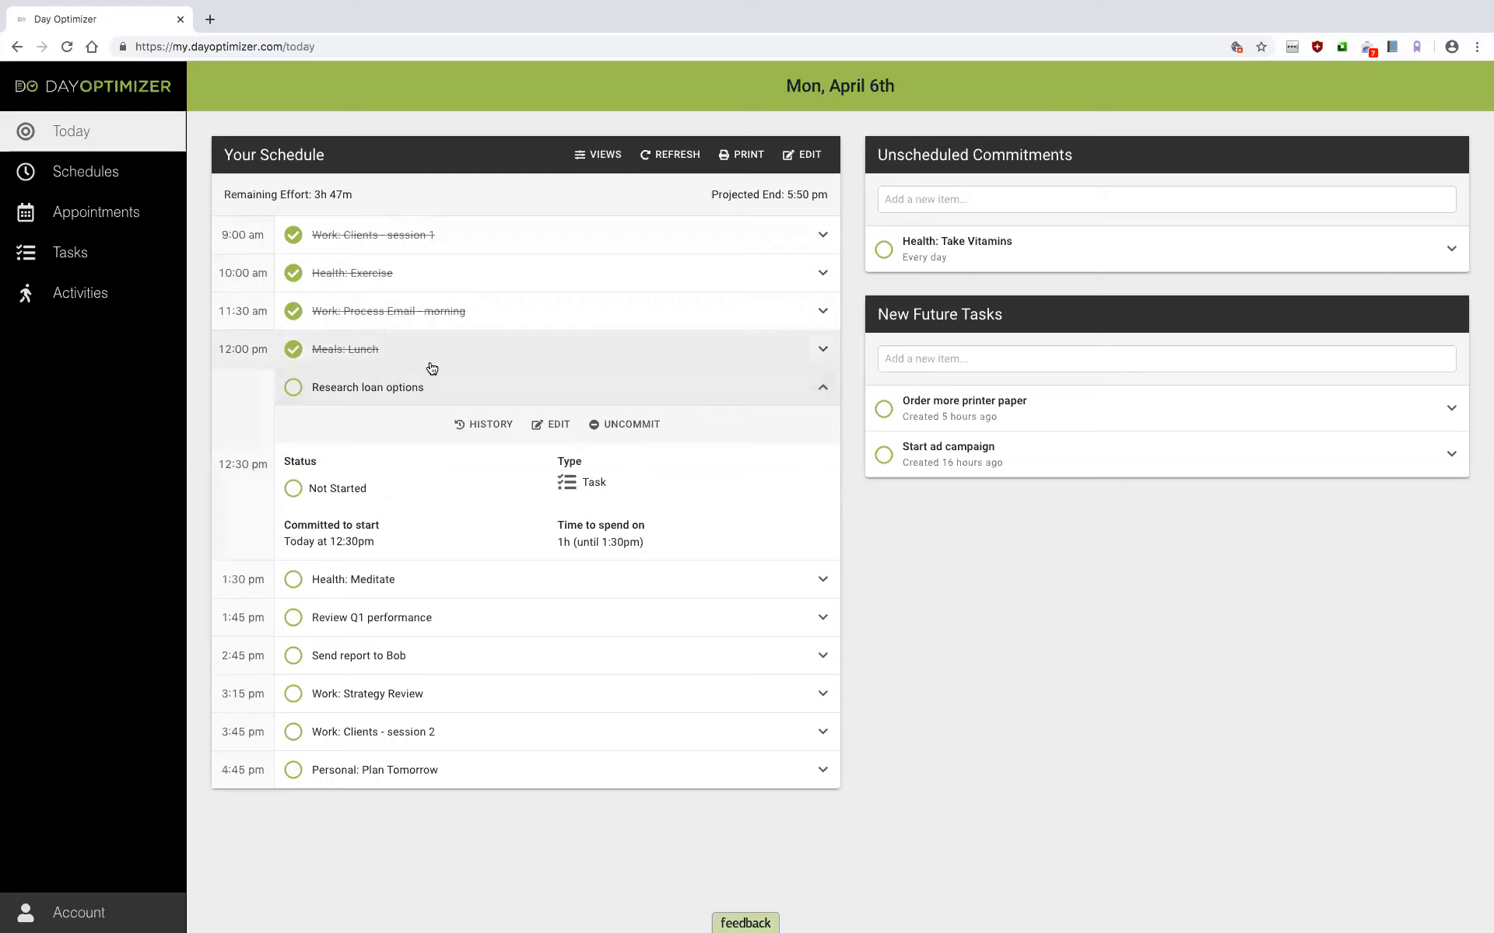
click(292, 488)
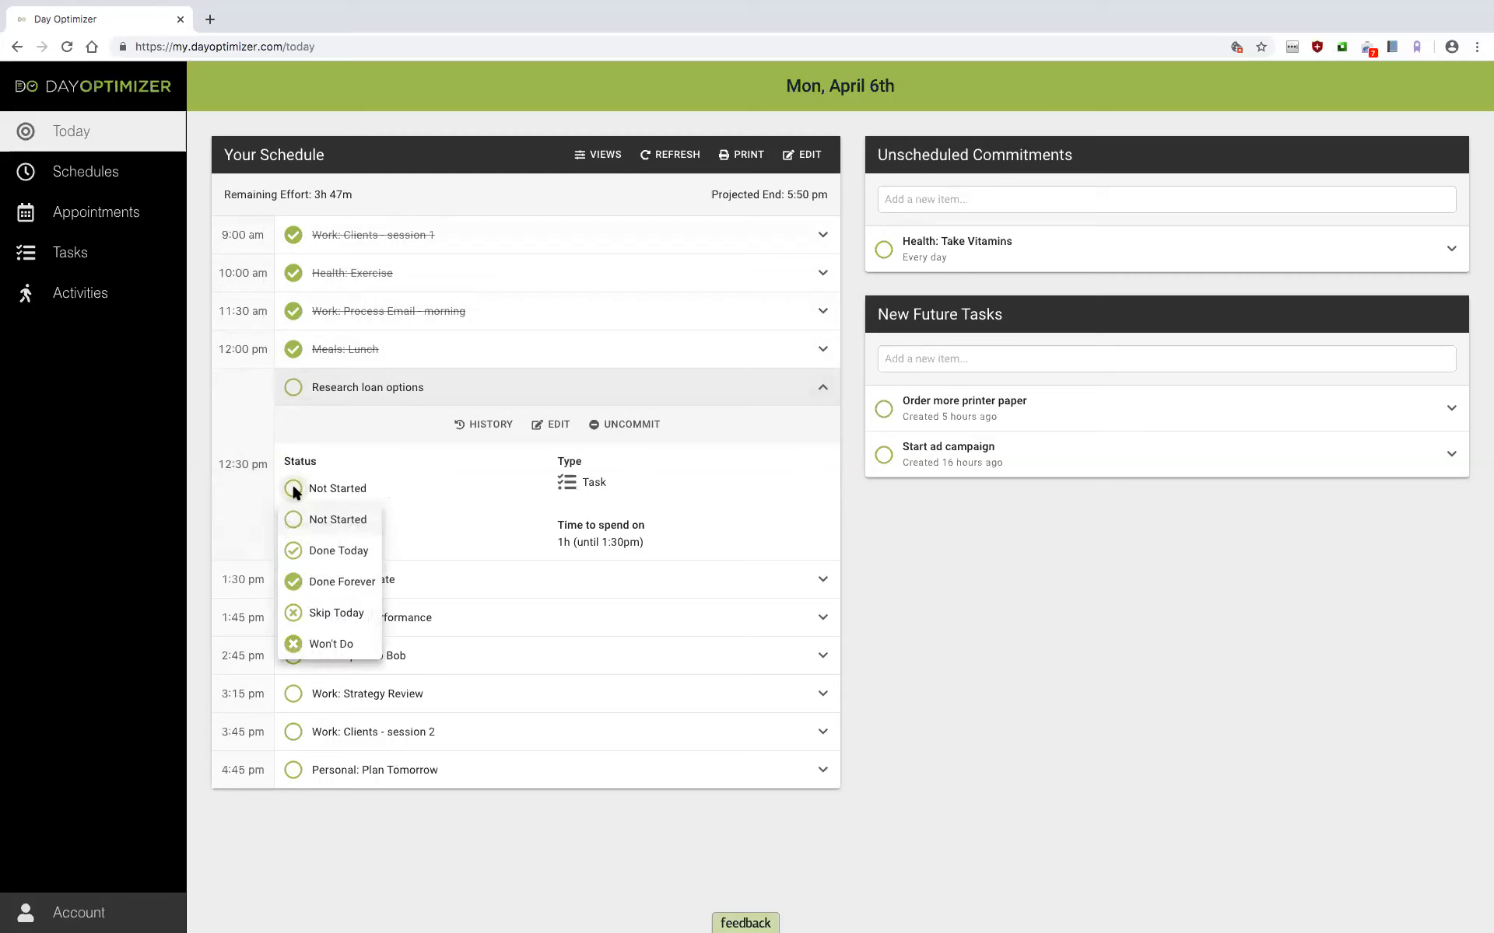
click(331, 613)
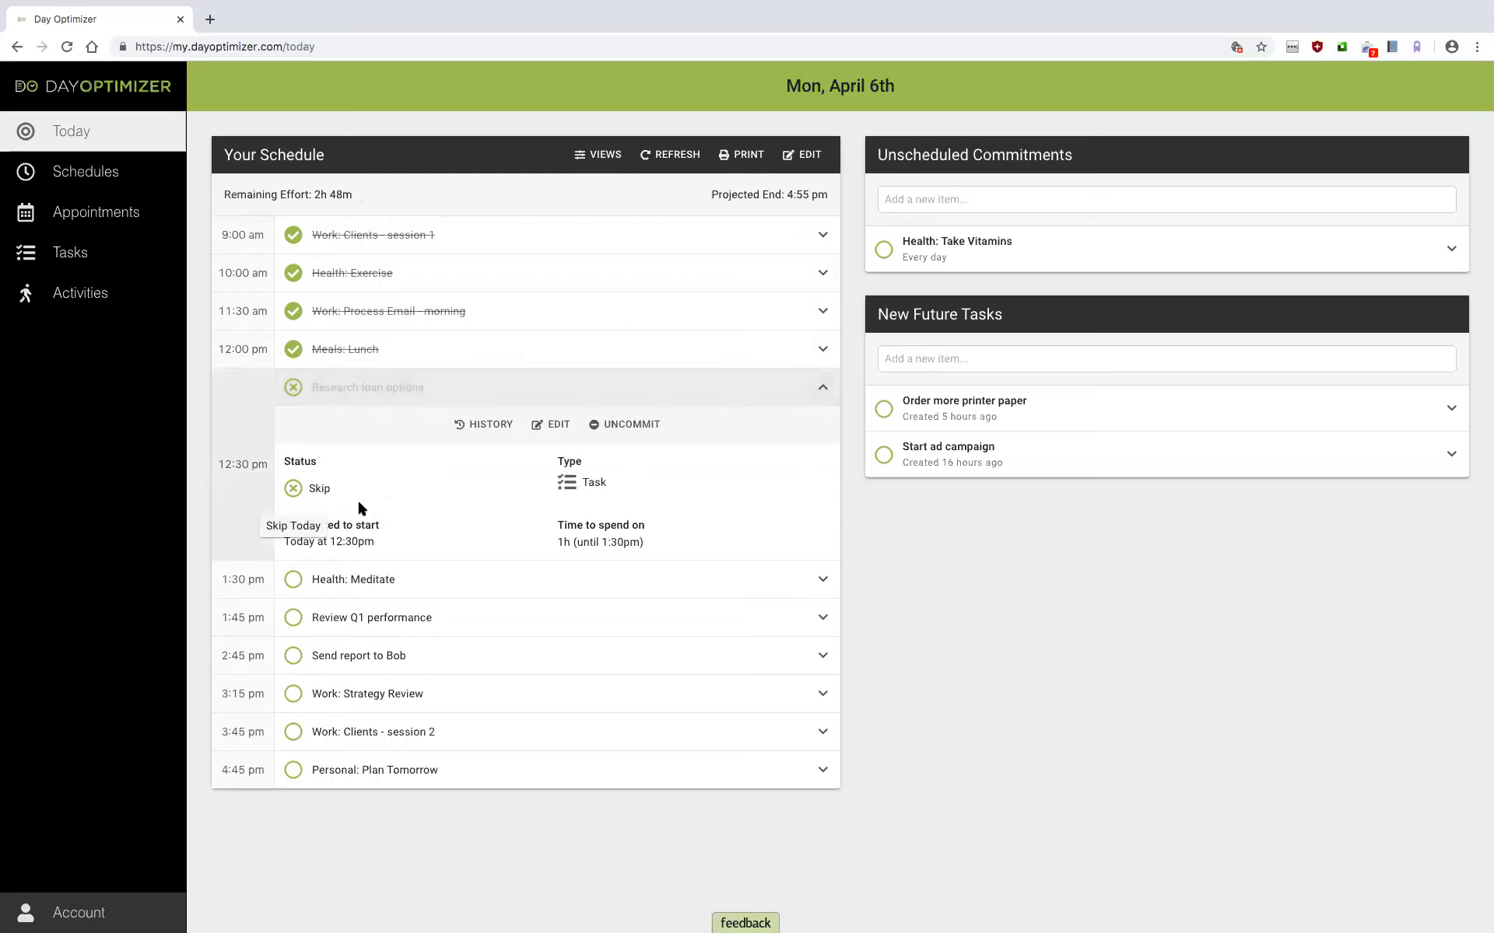
click(317, 382)
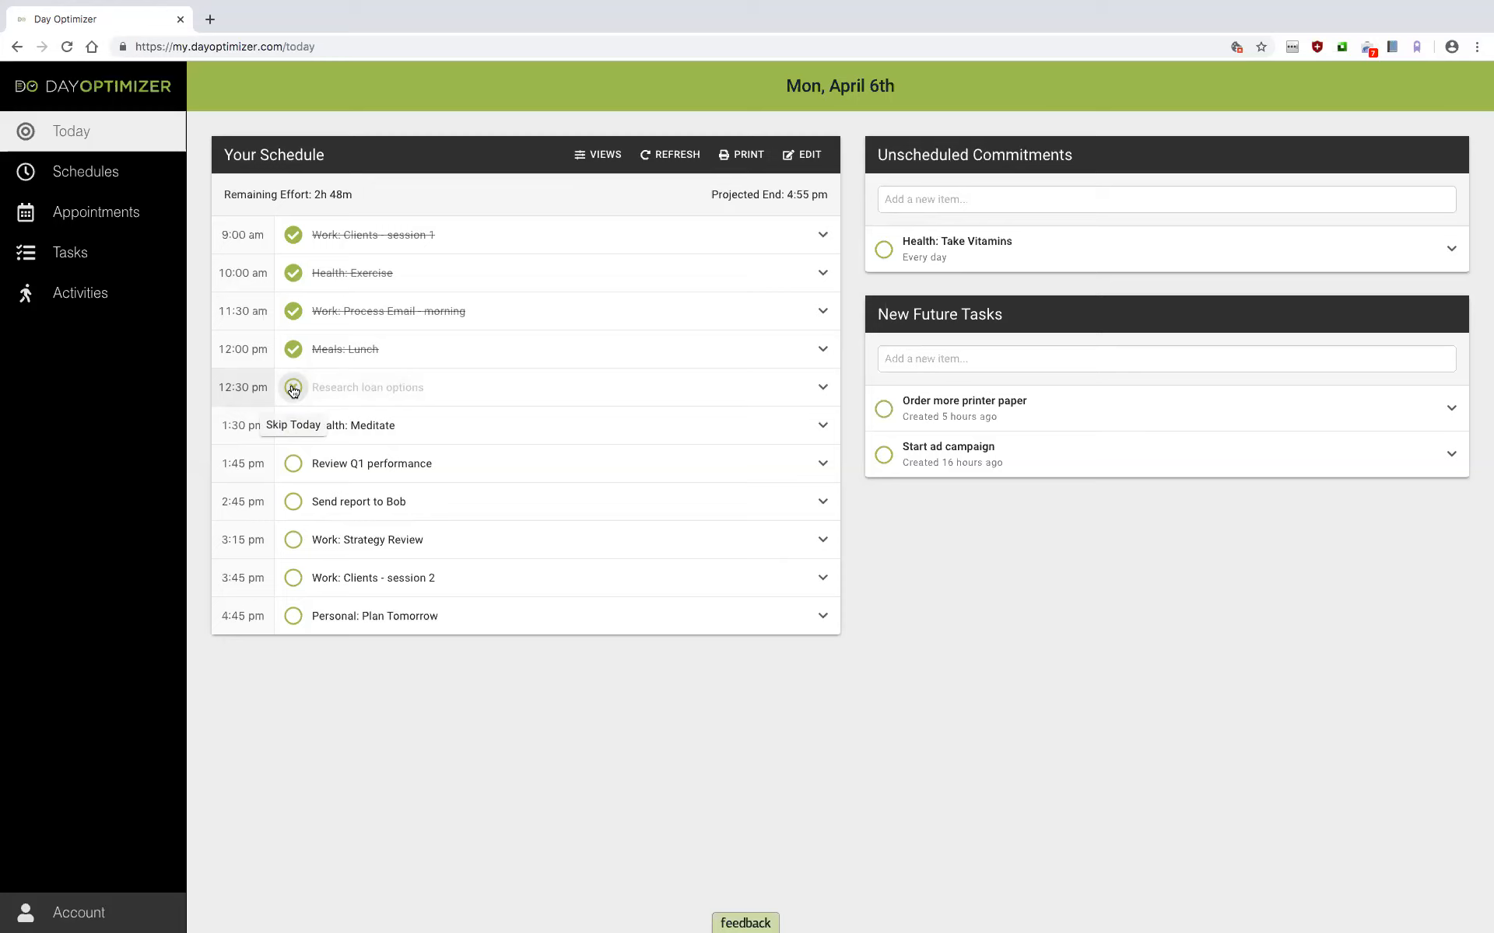
click(293, 389)
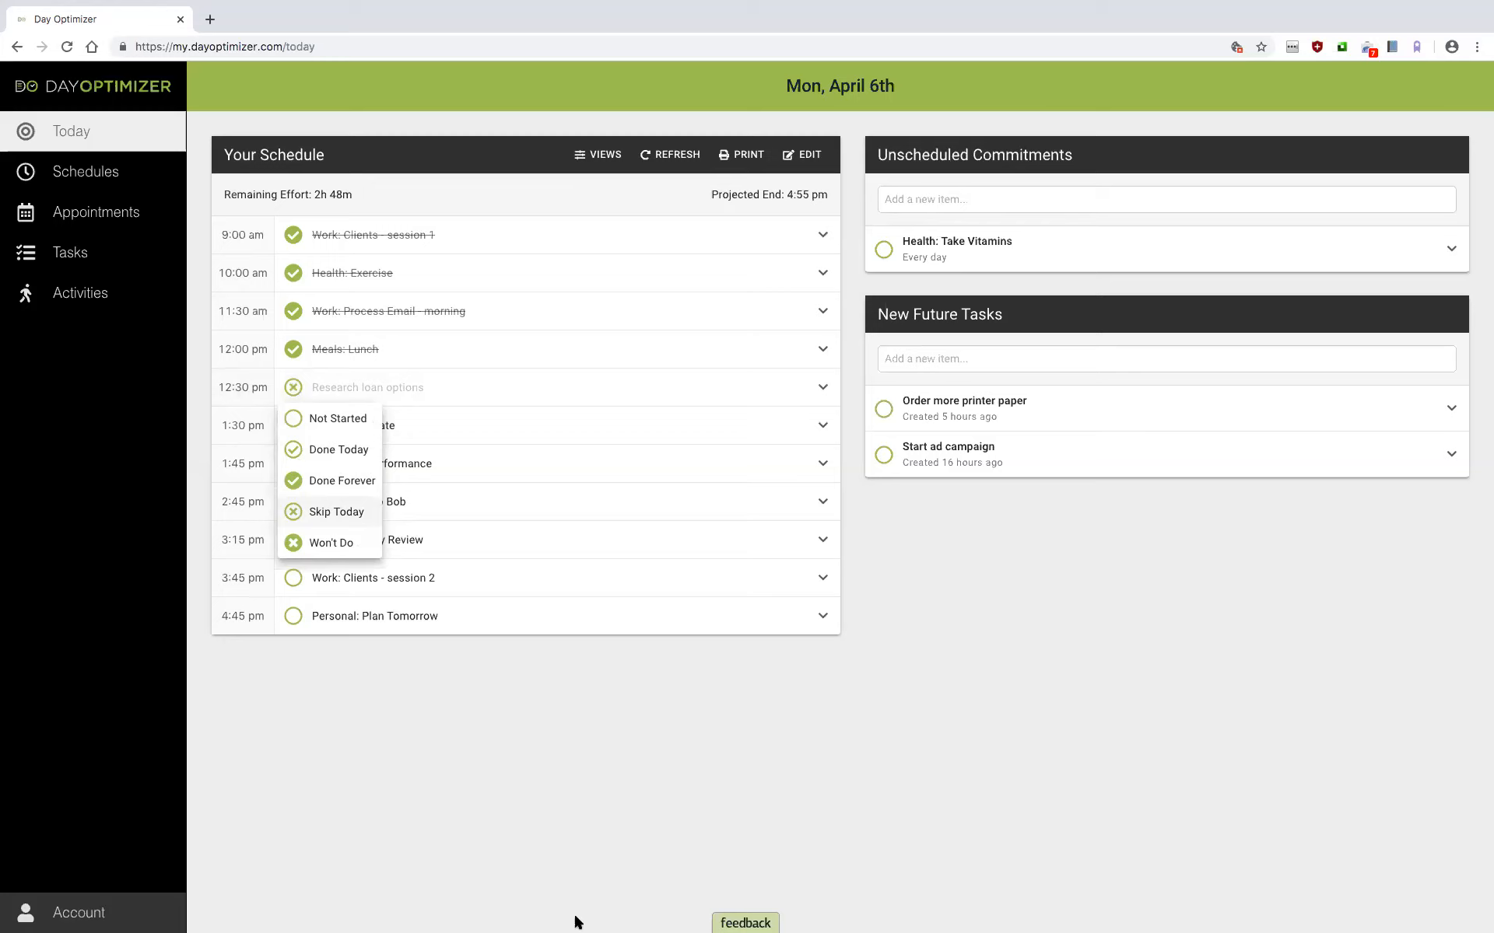
click(652, 710)
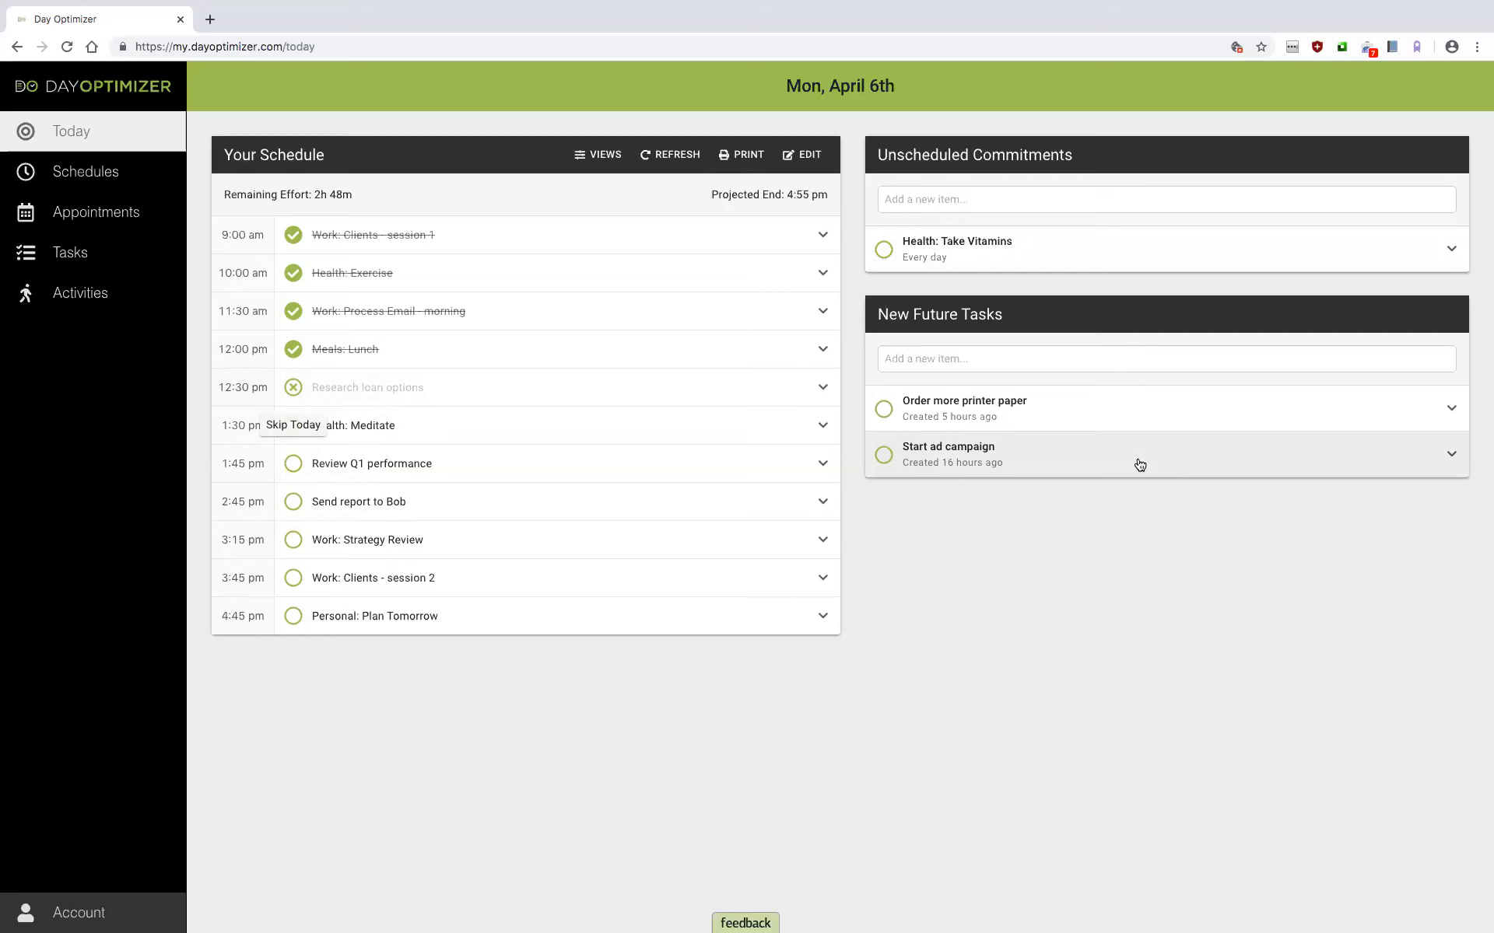
Step: Add a new future task titled "Pay Q1 taxes"
click(1094, 357)
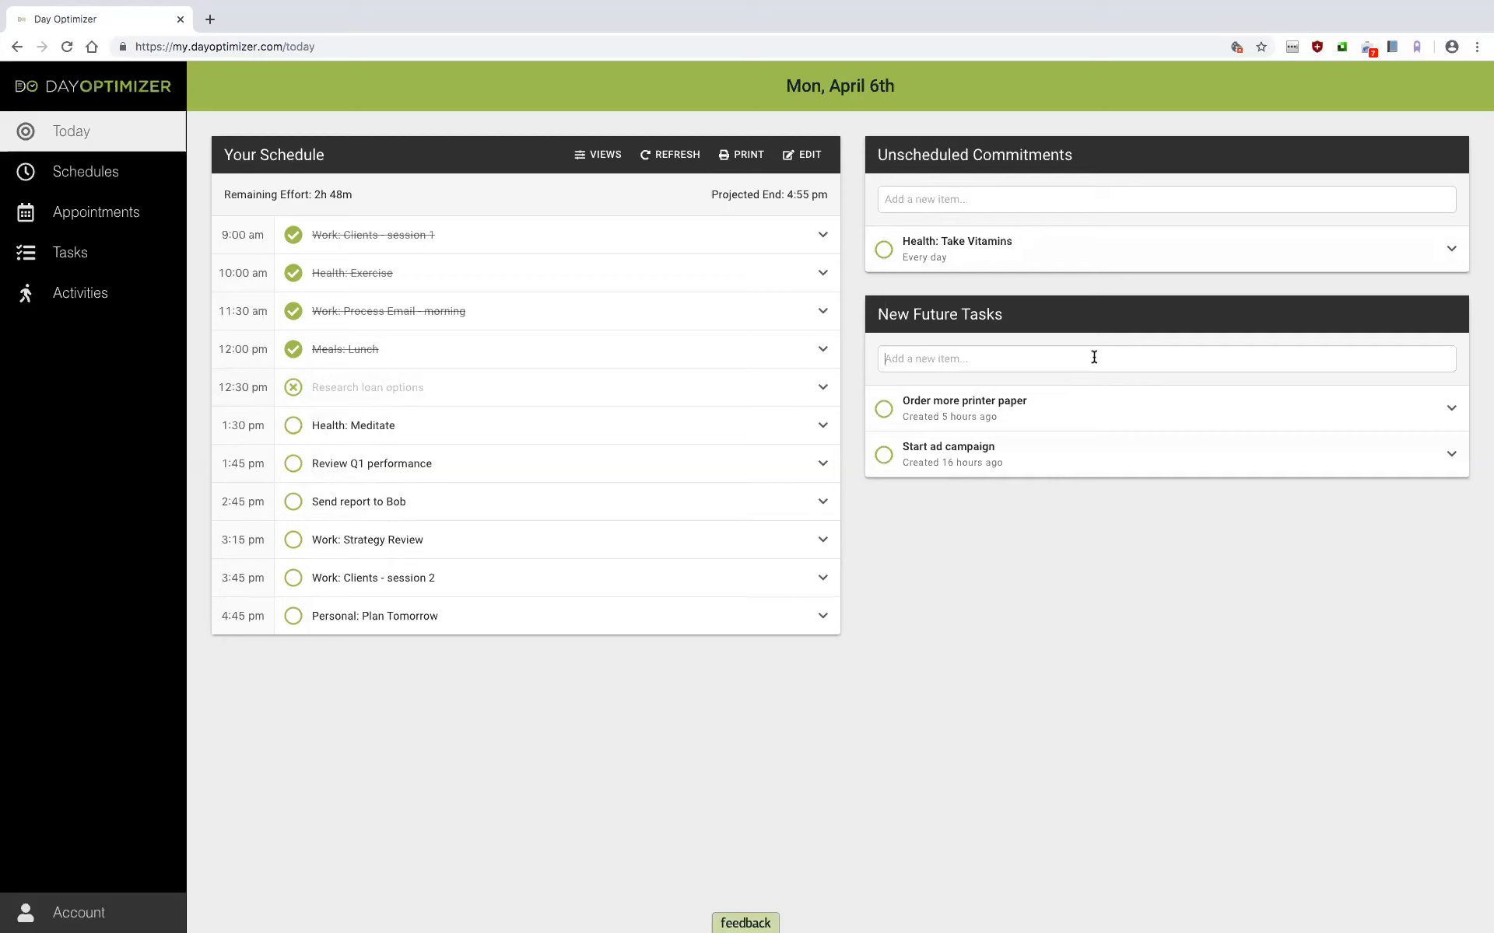
text(Pay Q1 taxes)
key(Return)
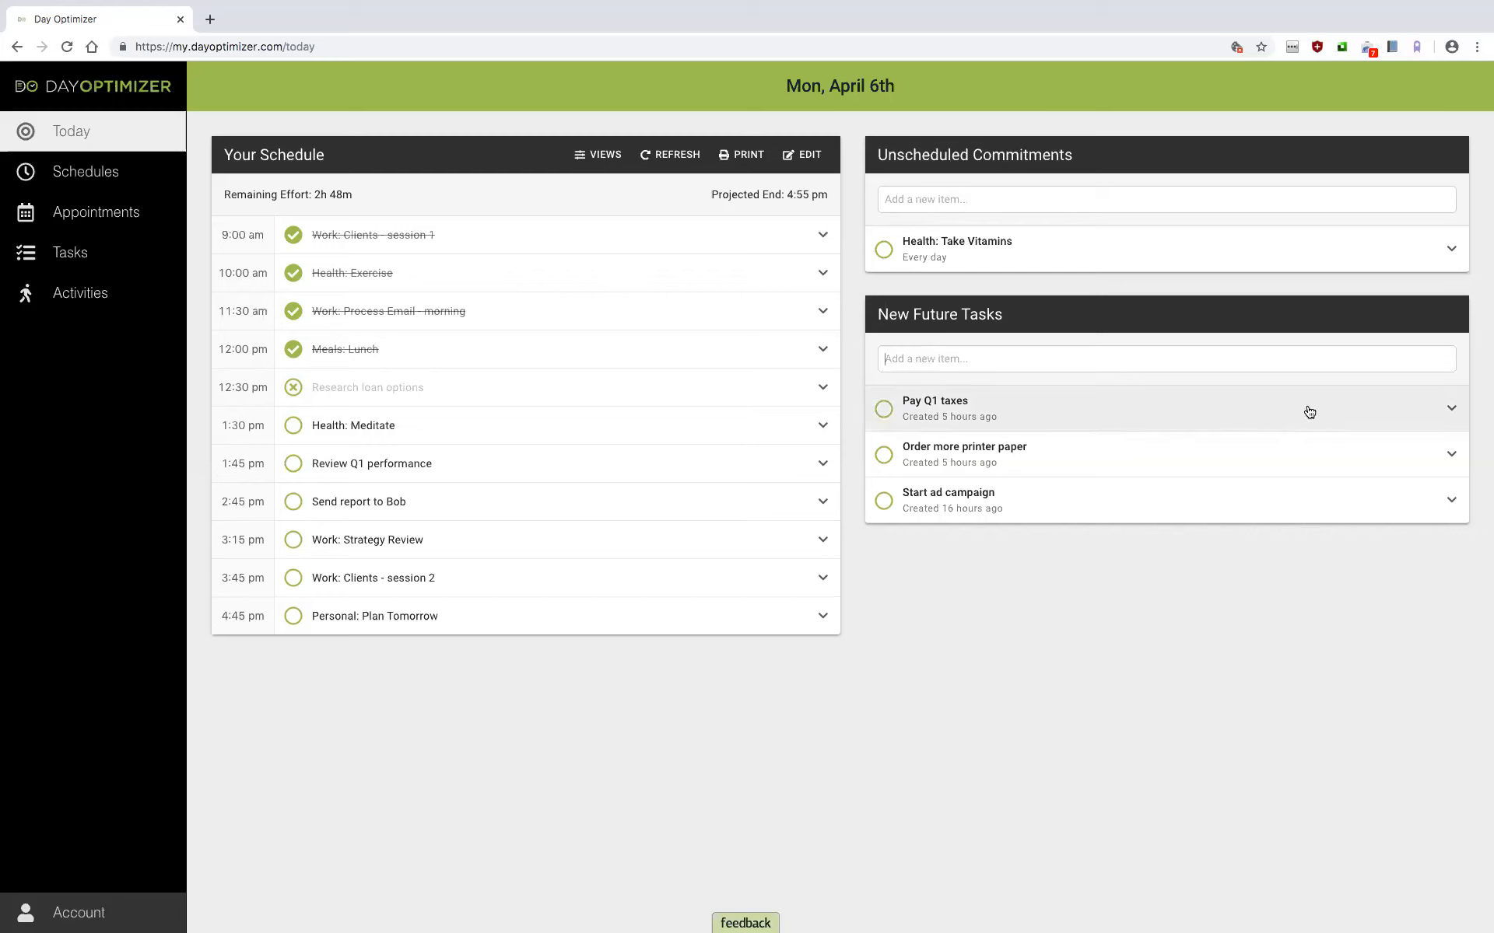
Step: Snooze the Pay Q1 taxes task until April 20, 2020, save it and collapse its details
click(1195, 418)
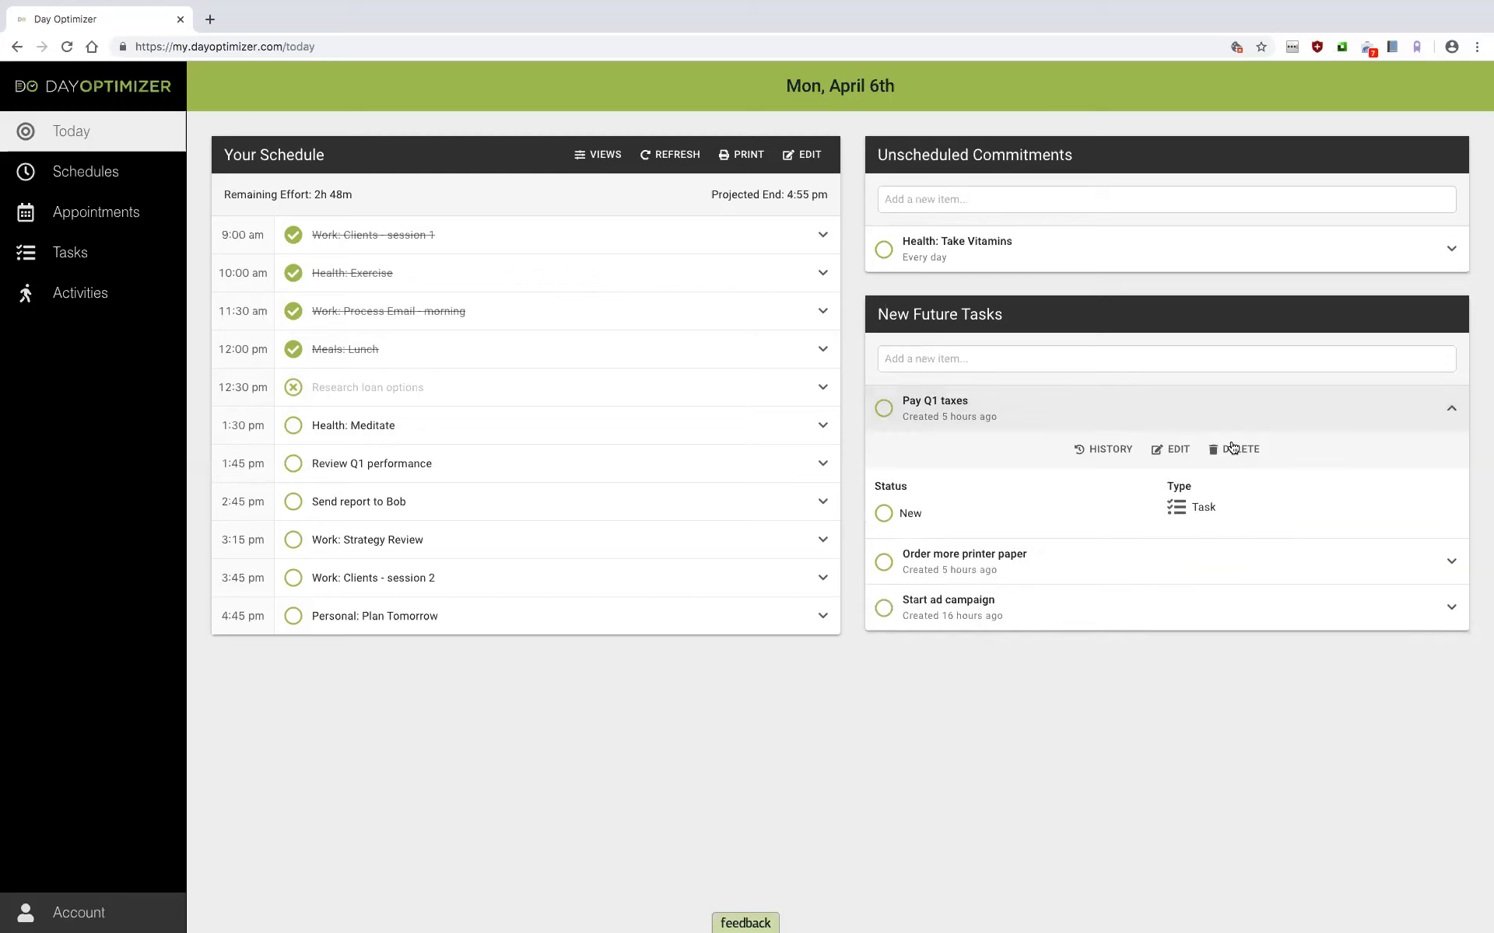
click(1175, 449)
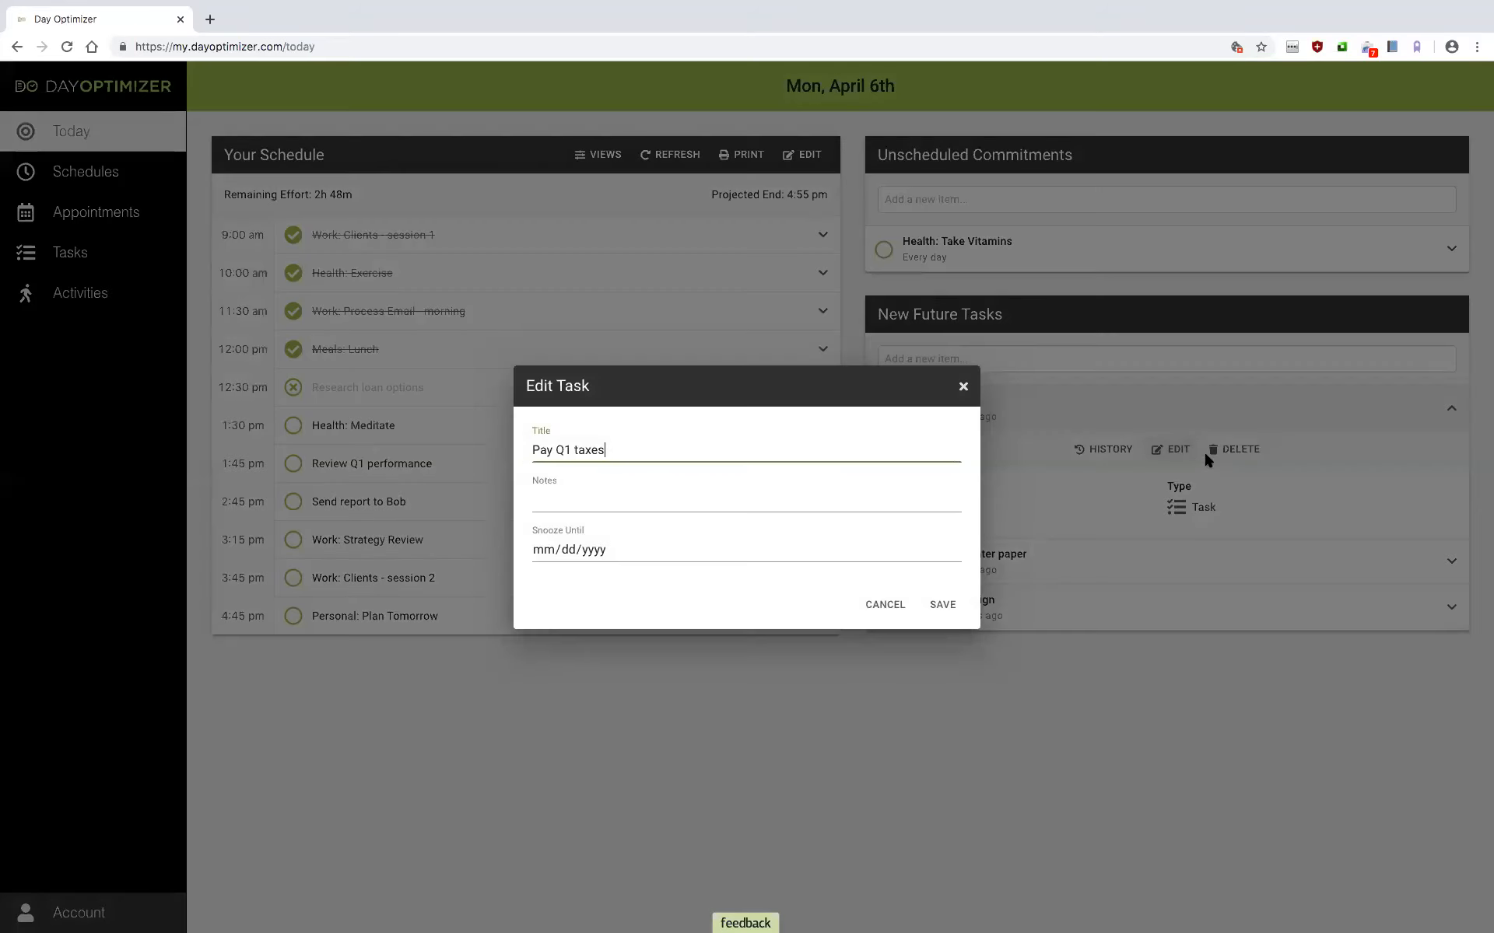
click(953, 550)
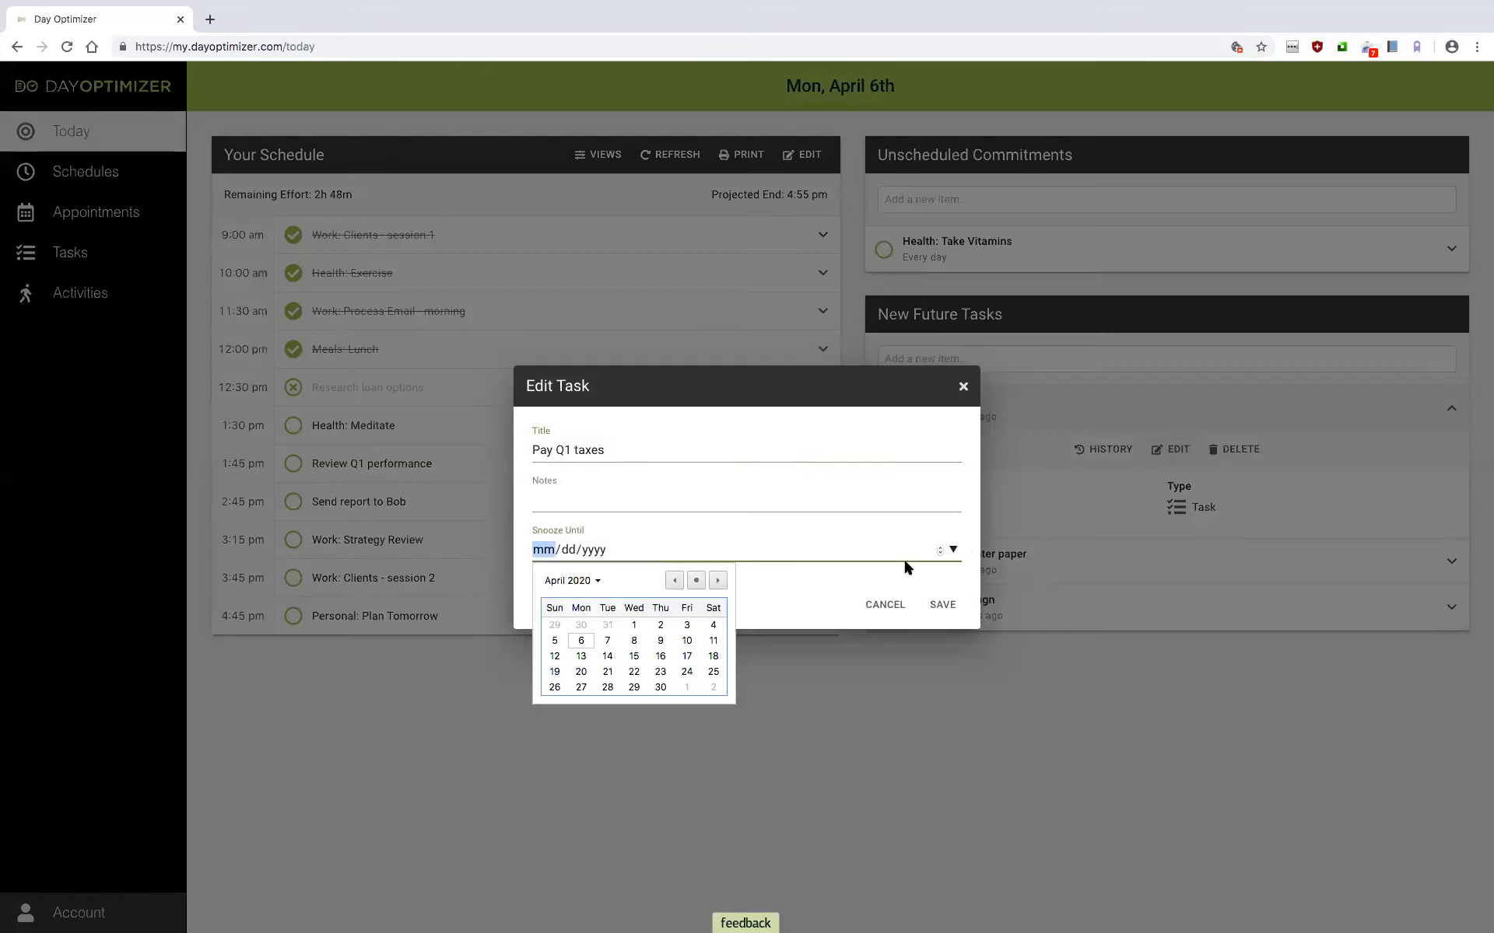
click(582, 672)
click(948, 605)
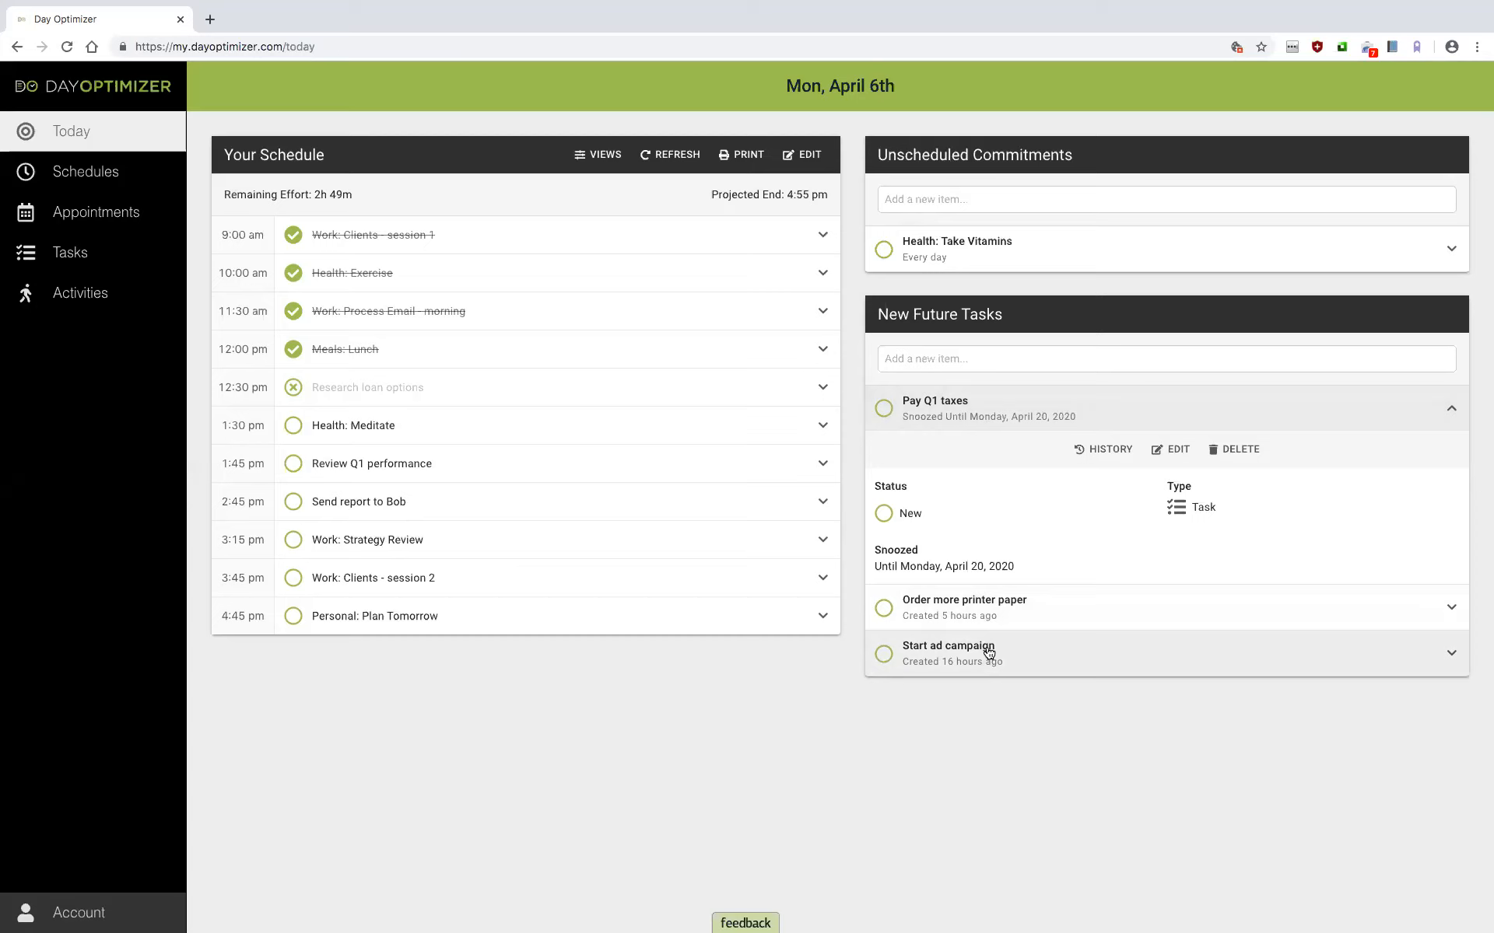
click(1099, 410)
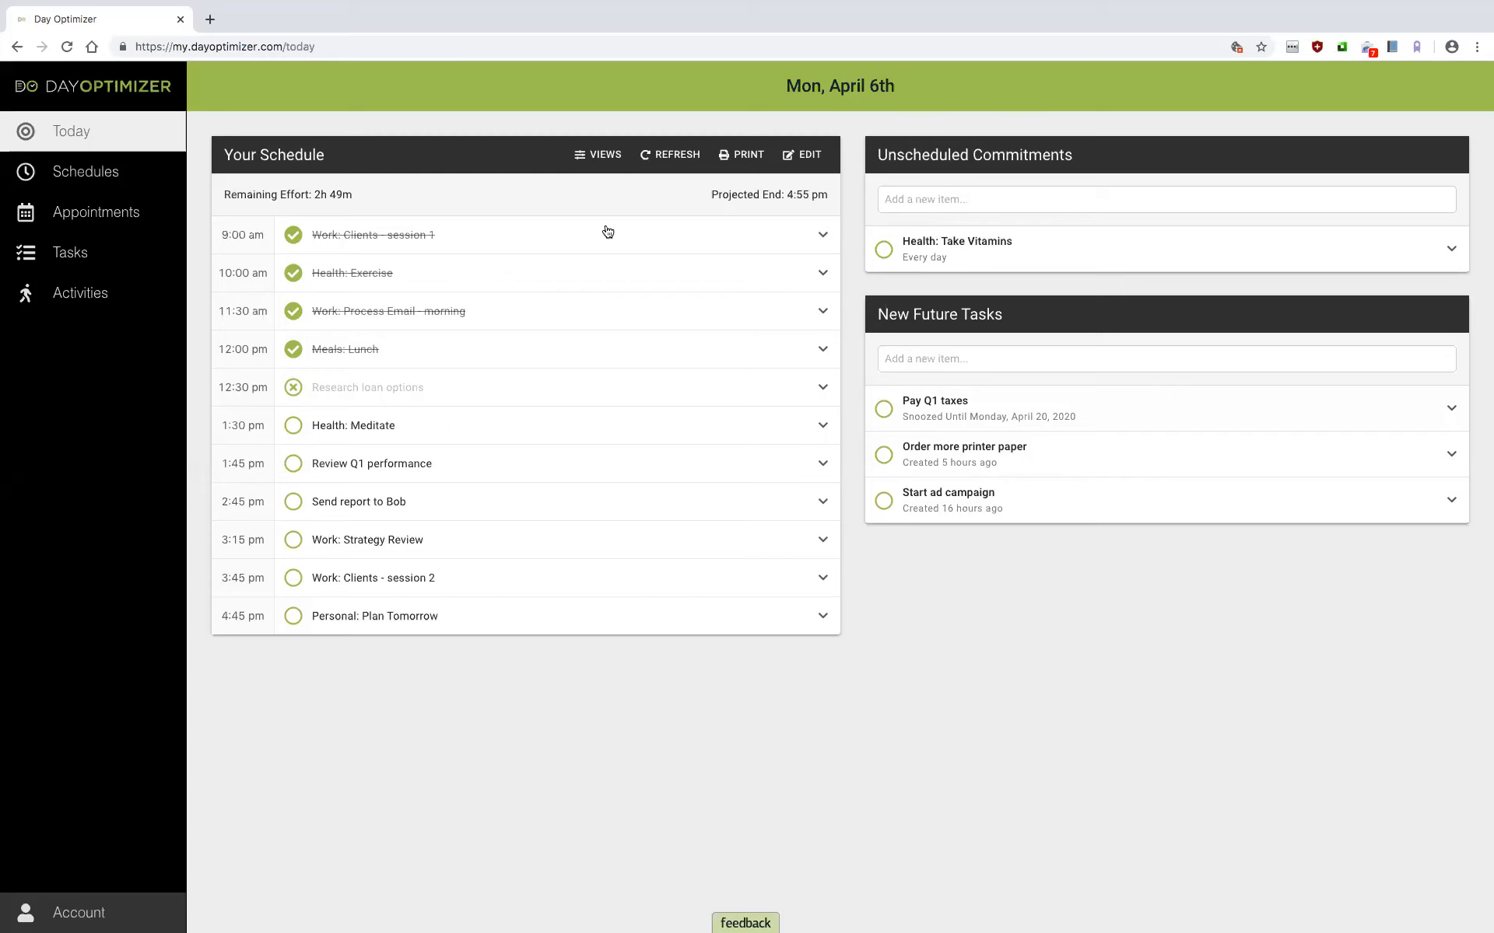
Step: Check off Cardio and Weights in the Health: Exercise notes and review the activity's history calendar
click(425, 268)
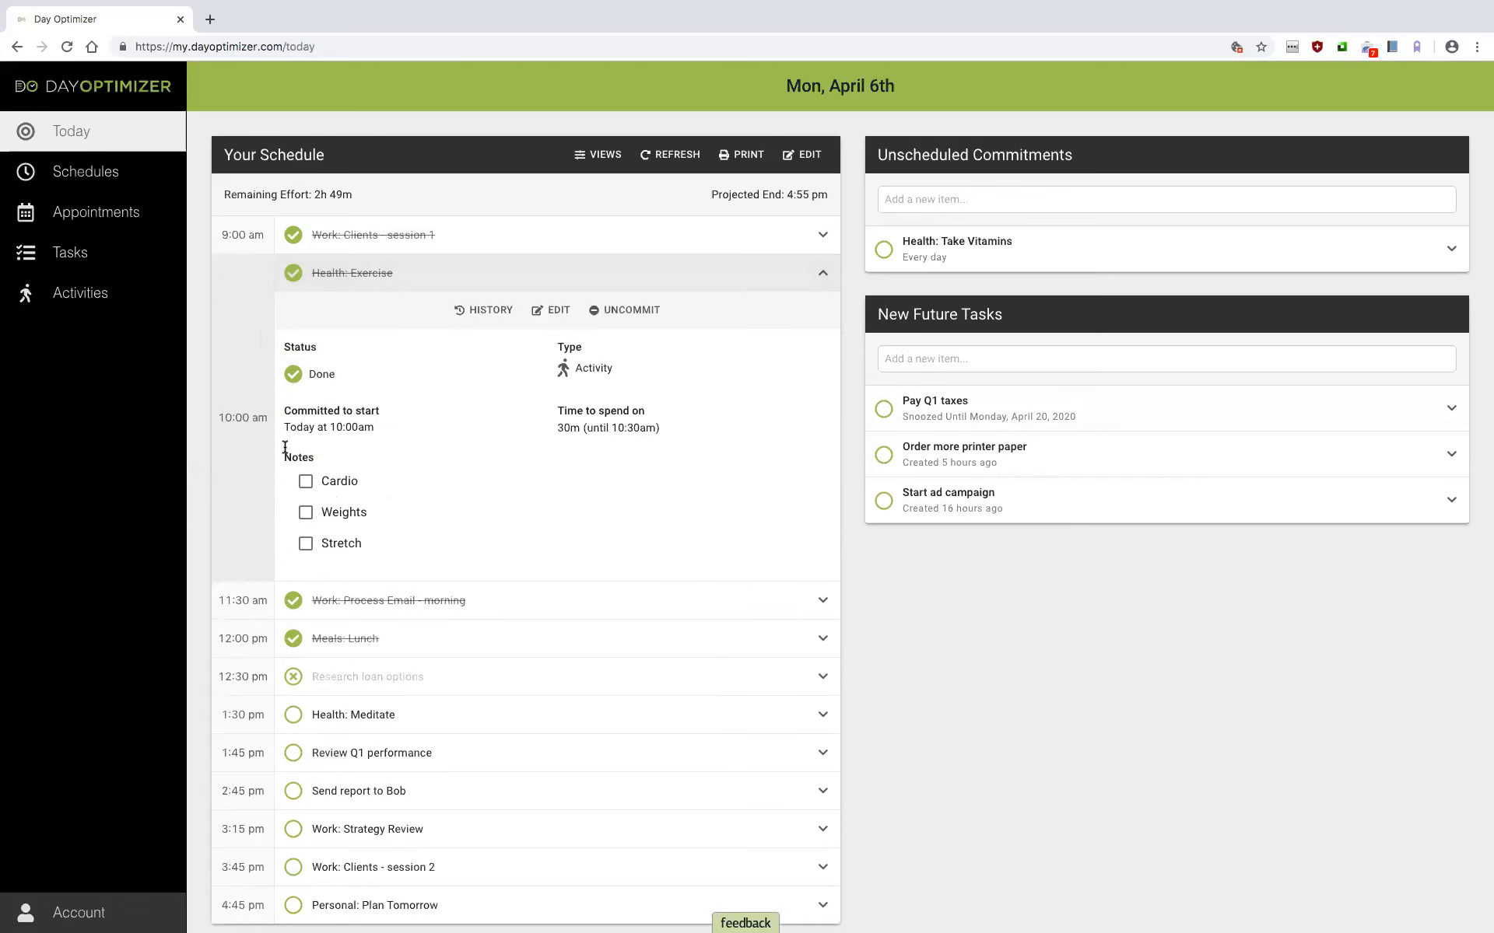
click(304, 480)
click(306, 512)
click(486, 310)
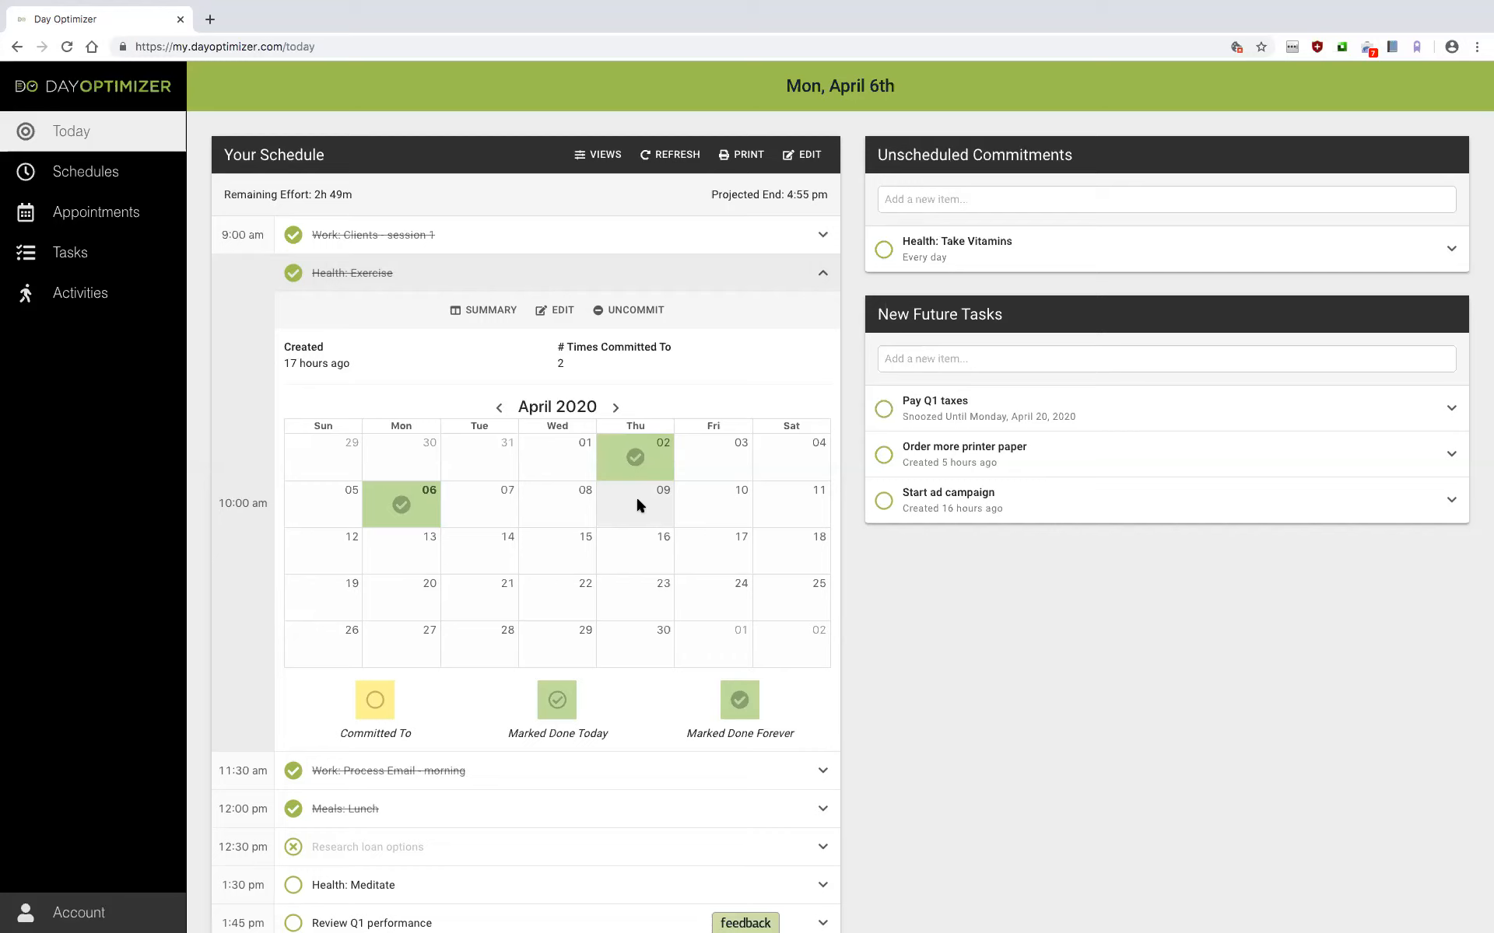
click(600, 282)
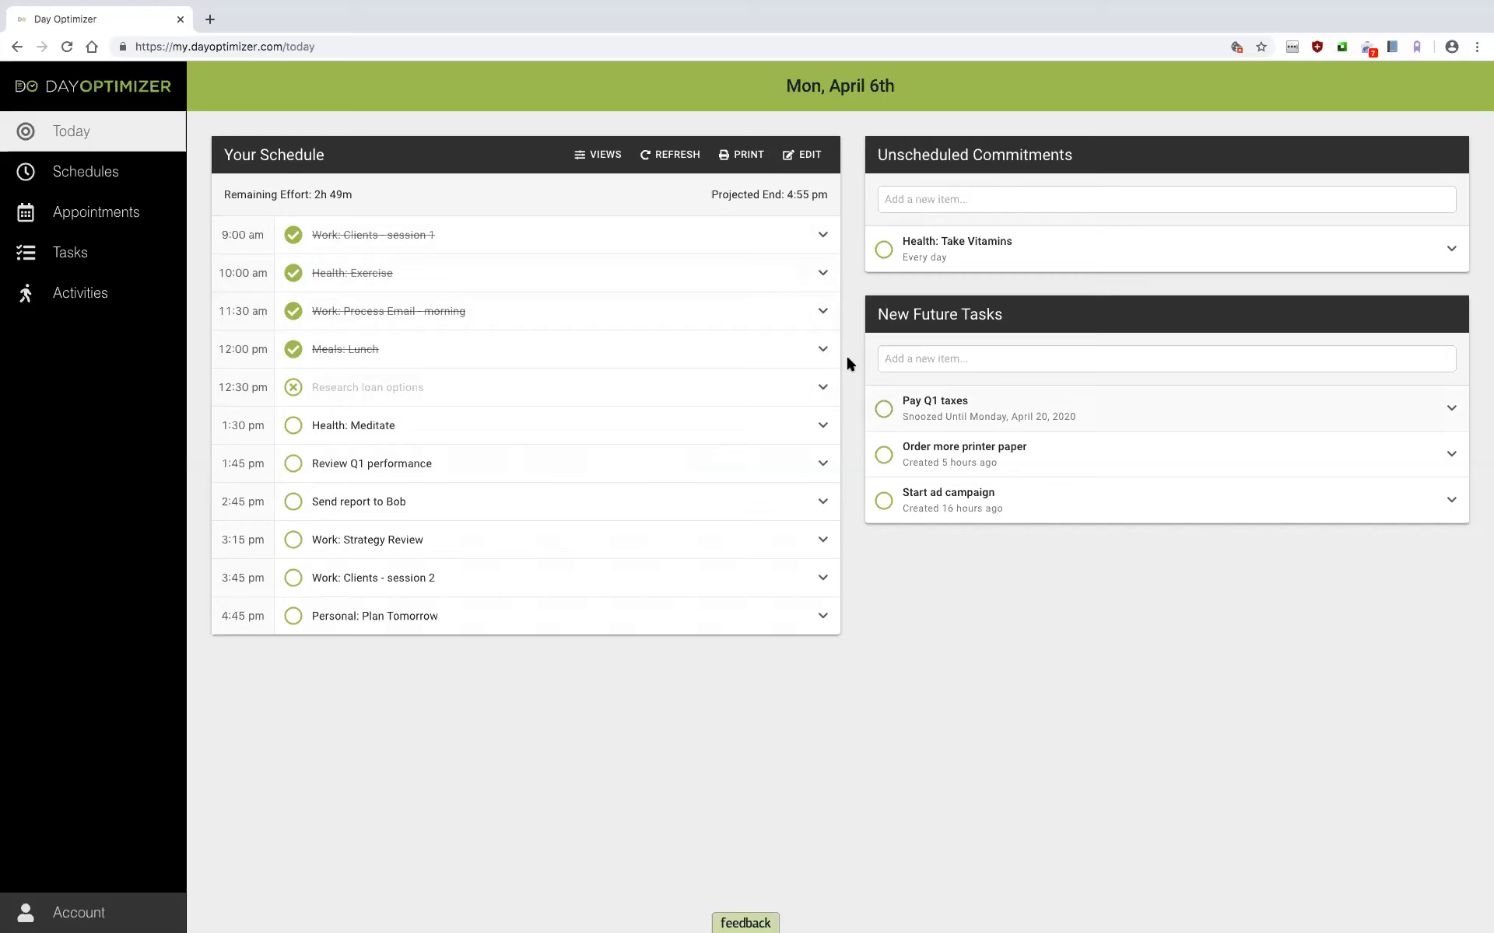
Step: Review the schedules for April 3rd, April 2nd and April 7th, and return to today's schedule
click(111, 174)
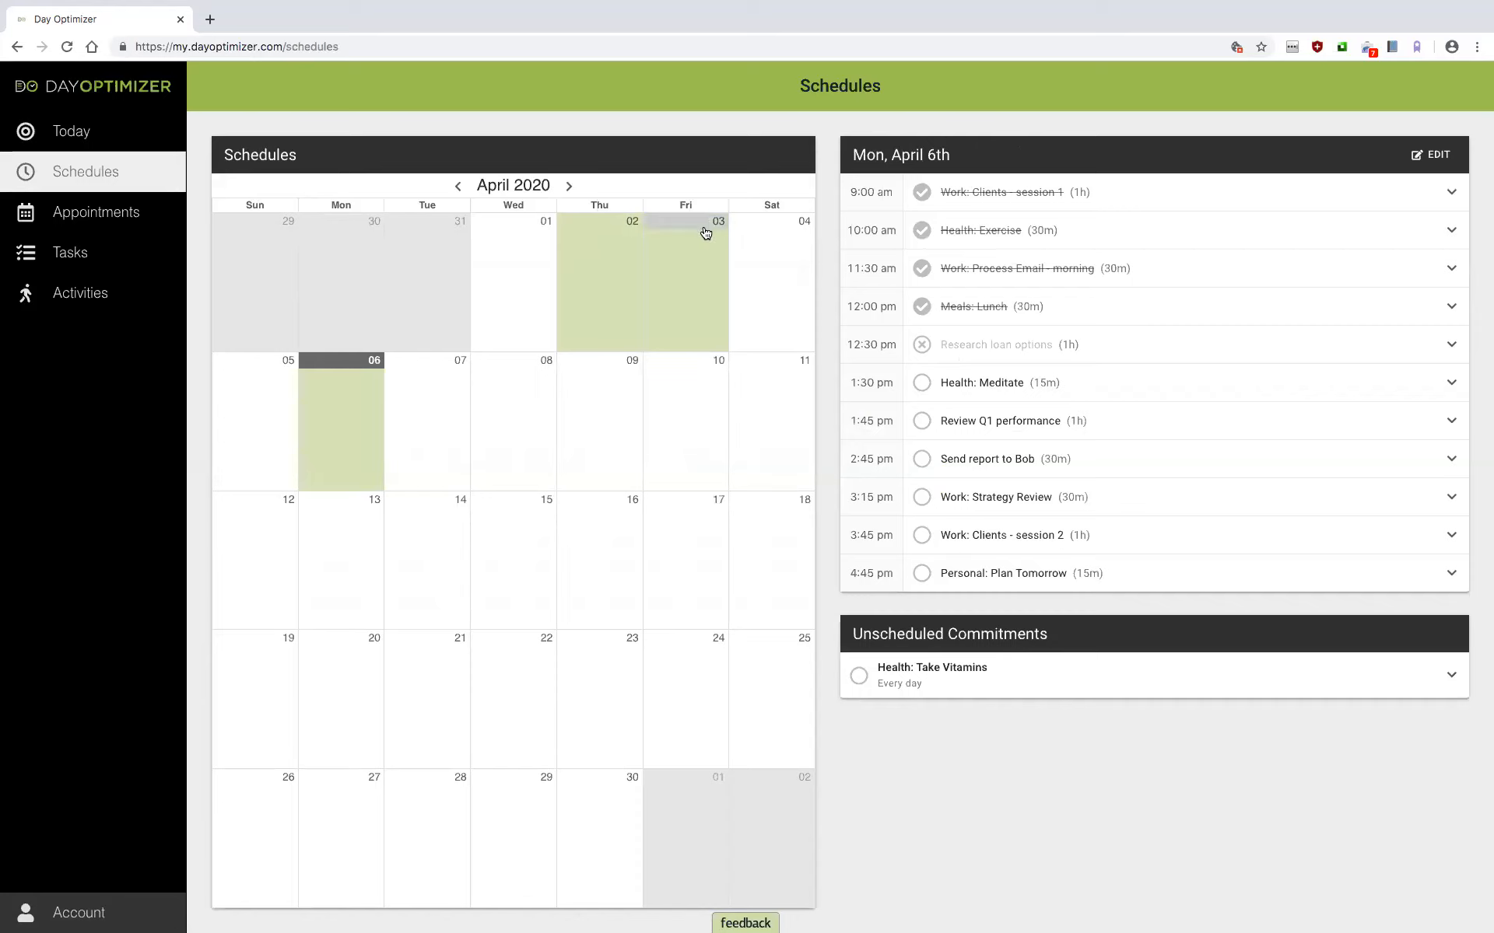
click(675, 236)
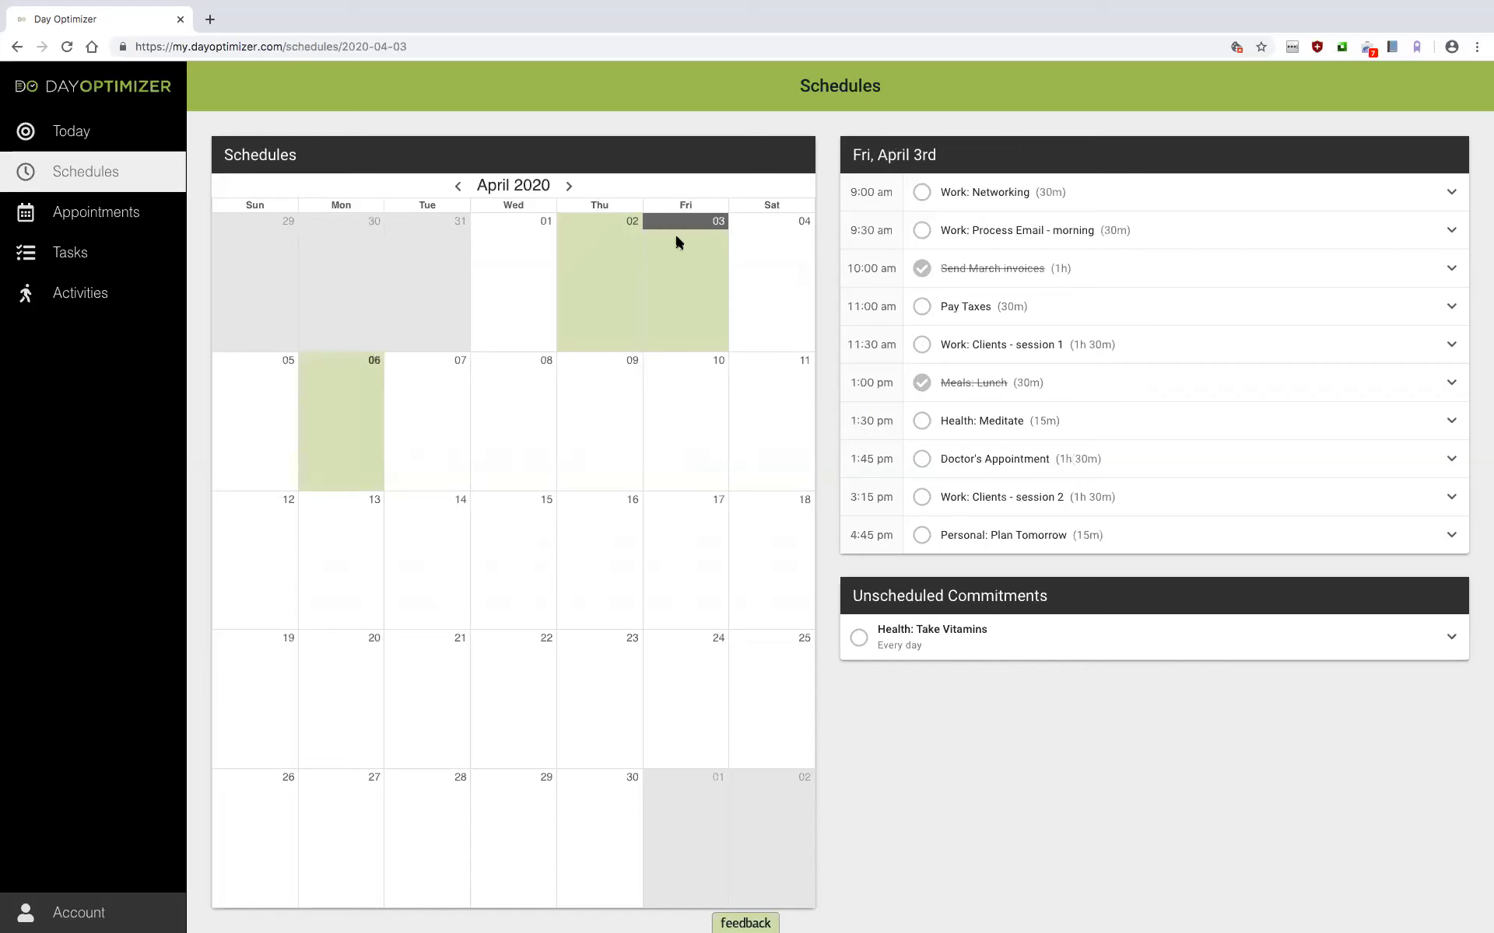
click(630, 250)
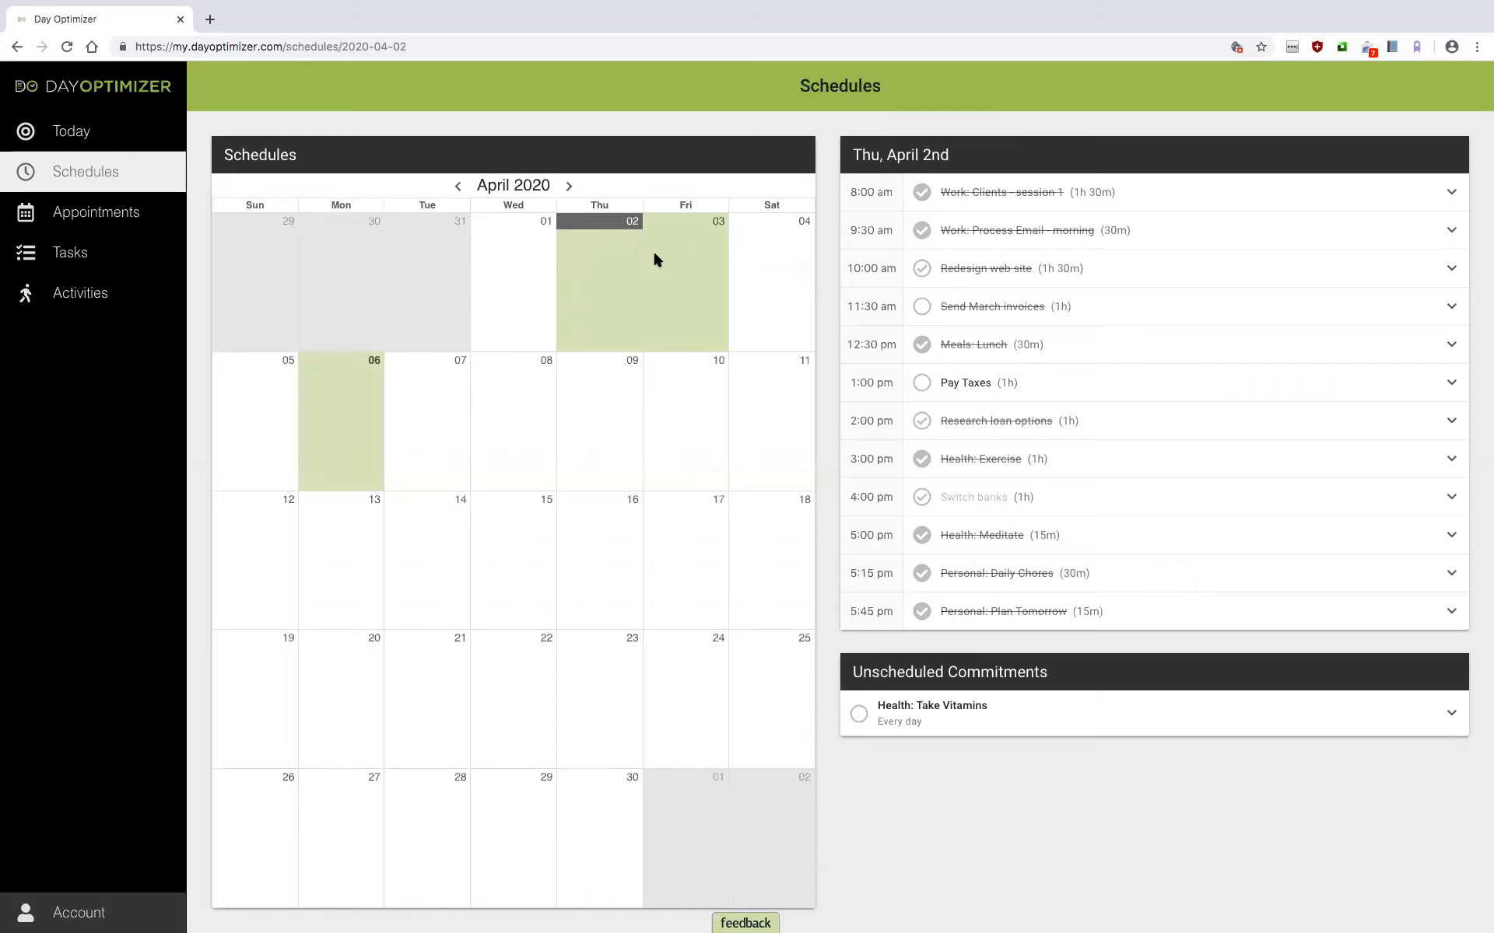
click(436, 396)
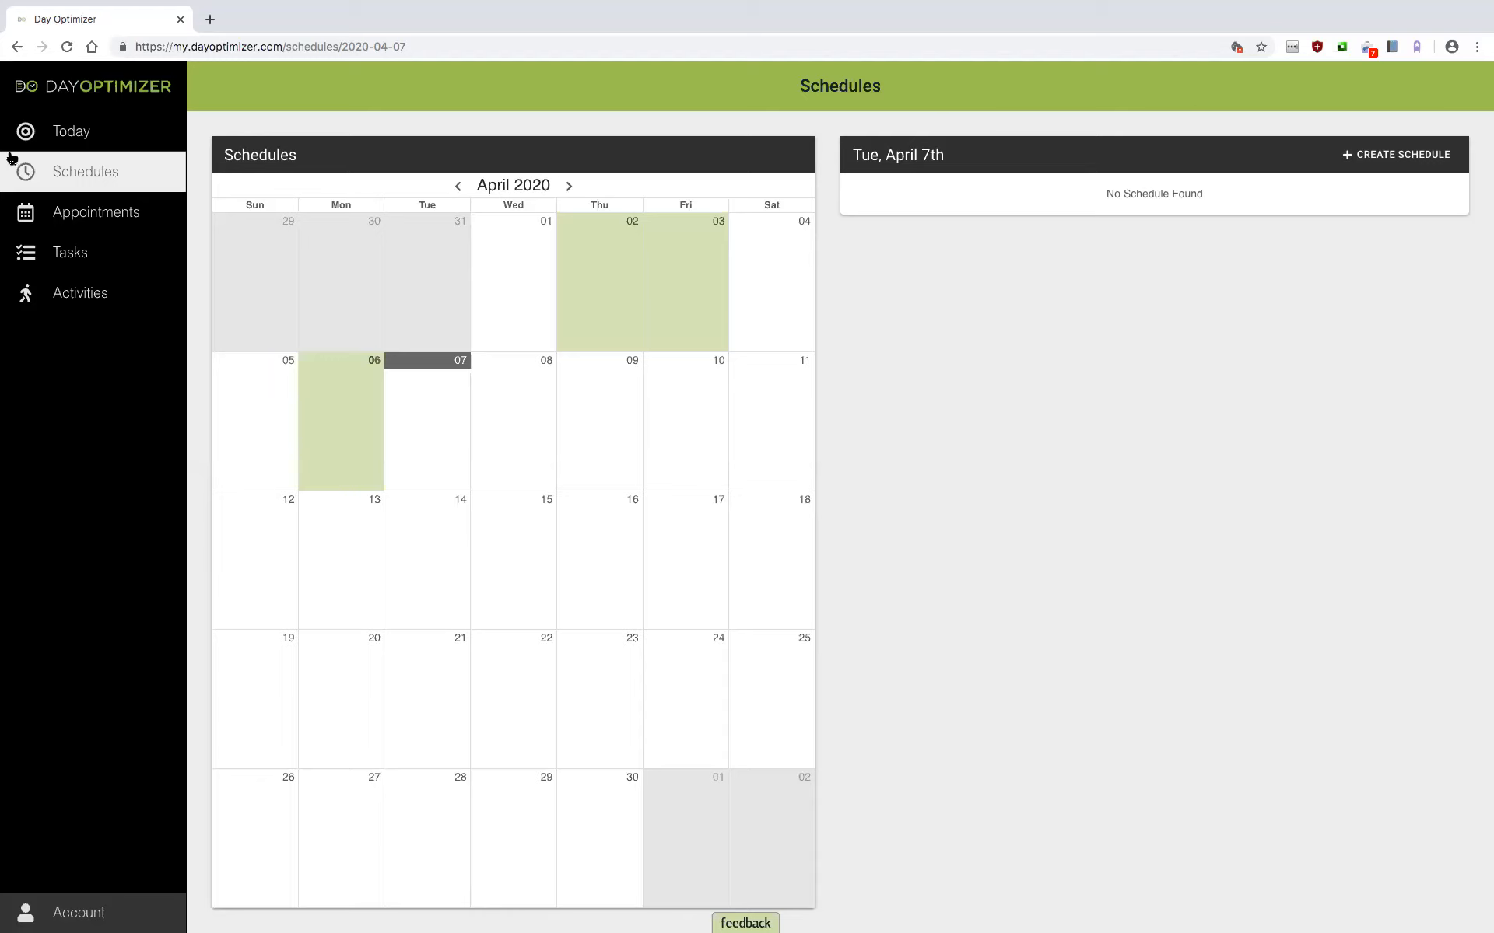
click(47, 131)
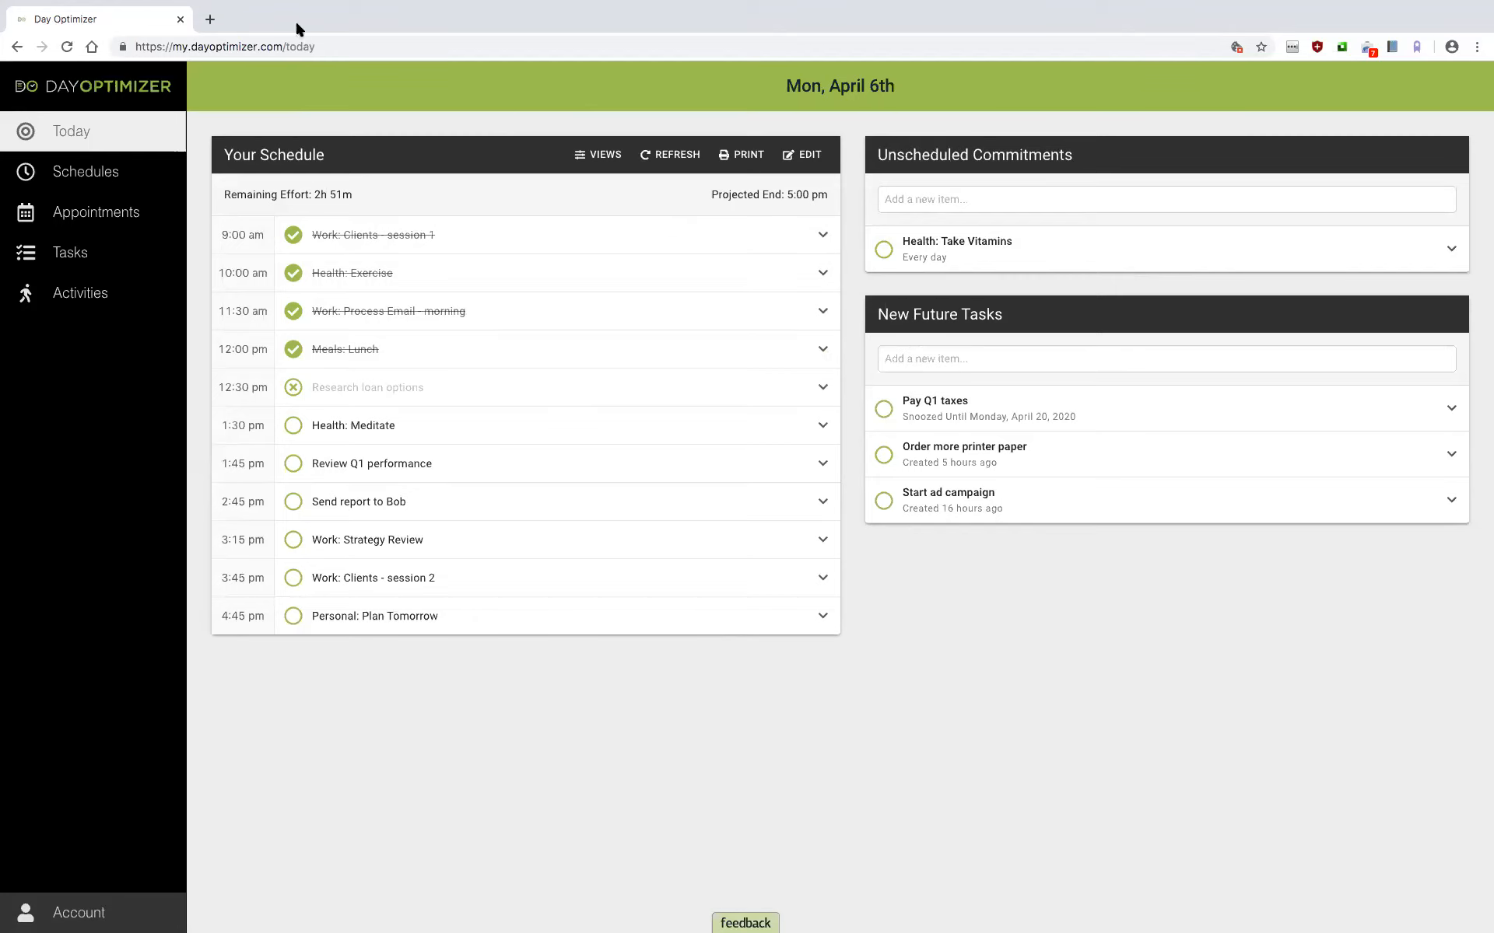
Step: Take the browser window out of full screen to view the schedule in the narrow mobile layout
mouse_move(292, 6)
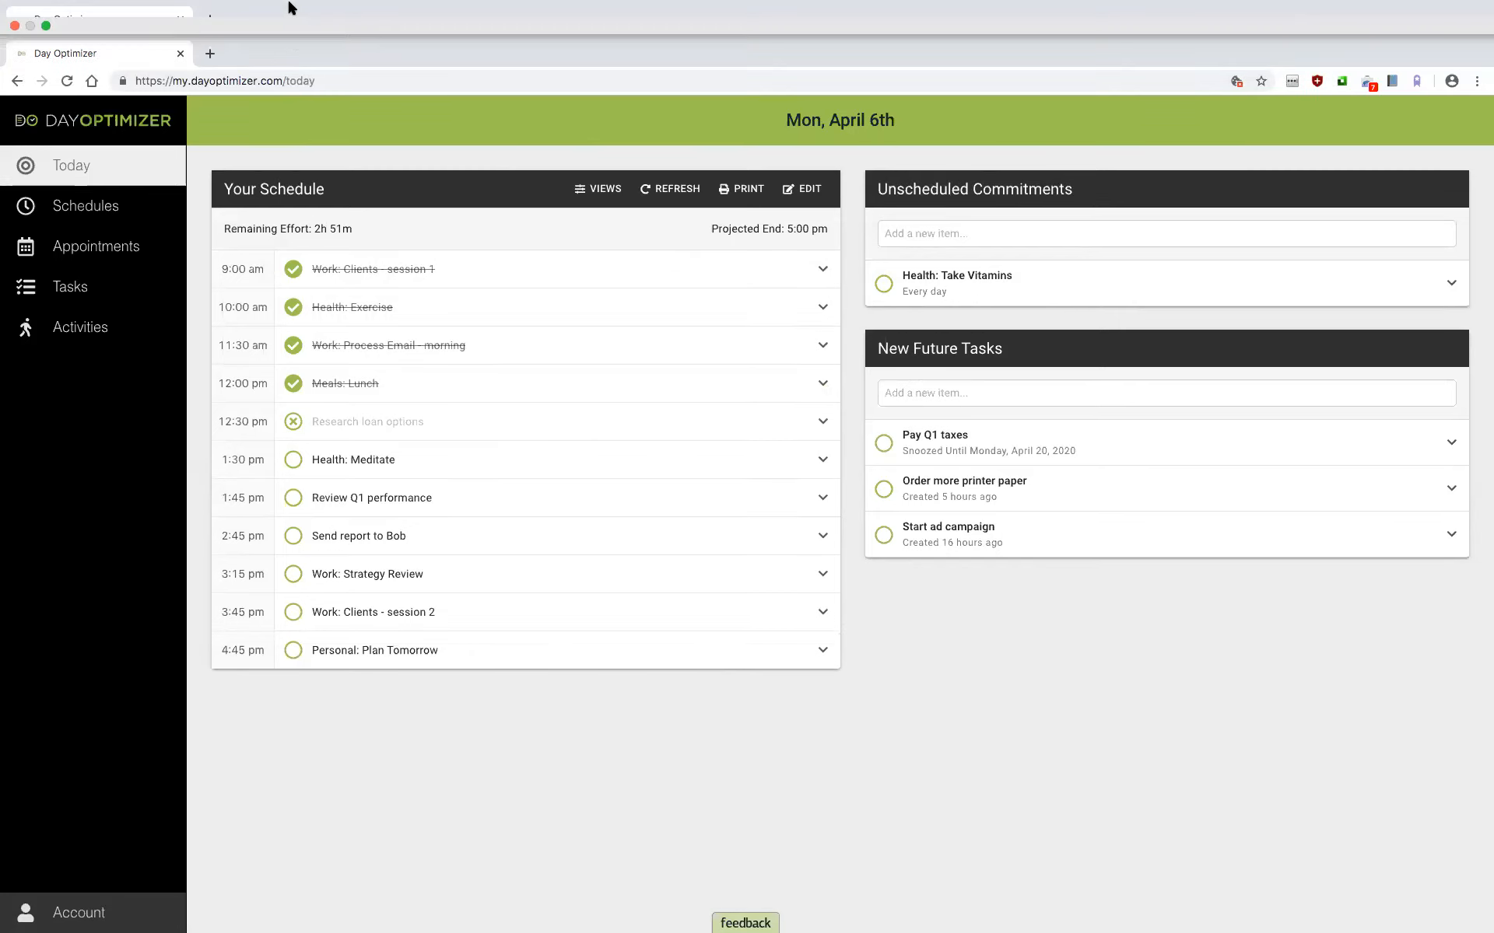
click(47, 28)
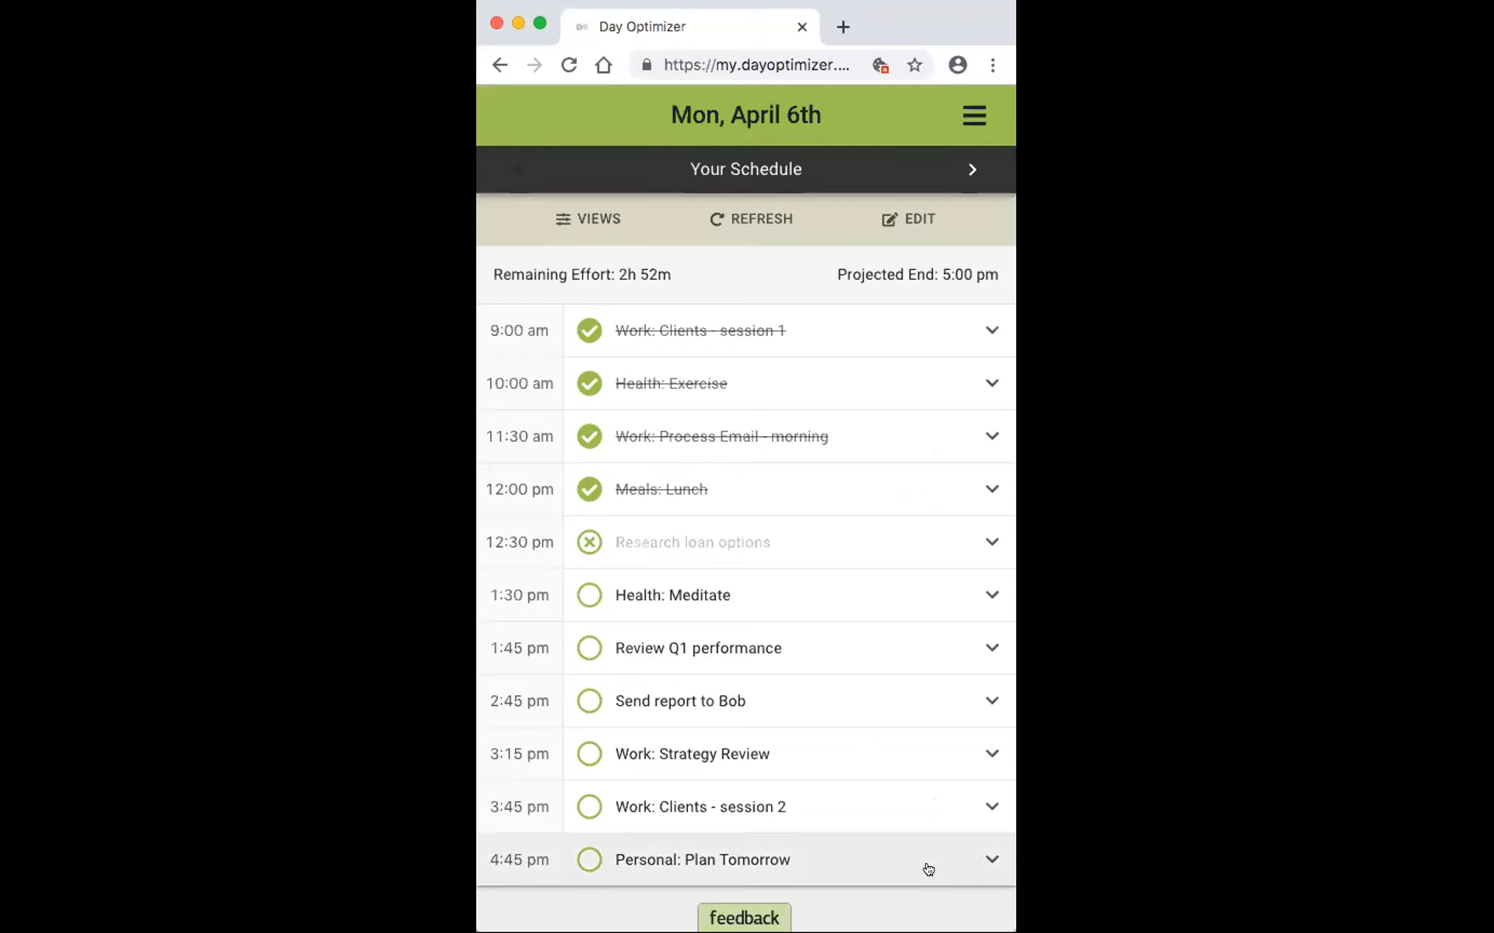
Step: Review the mobile panels from Your Schedule through to New Future Tasks, and return to Your Schedule
click(973, 171)
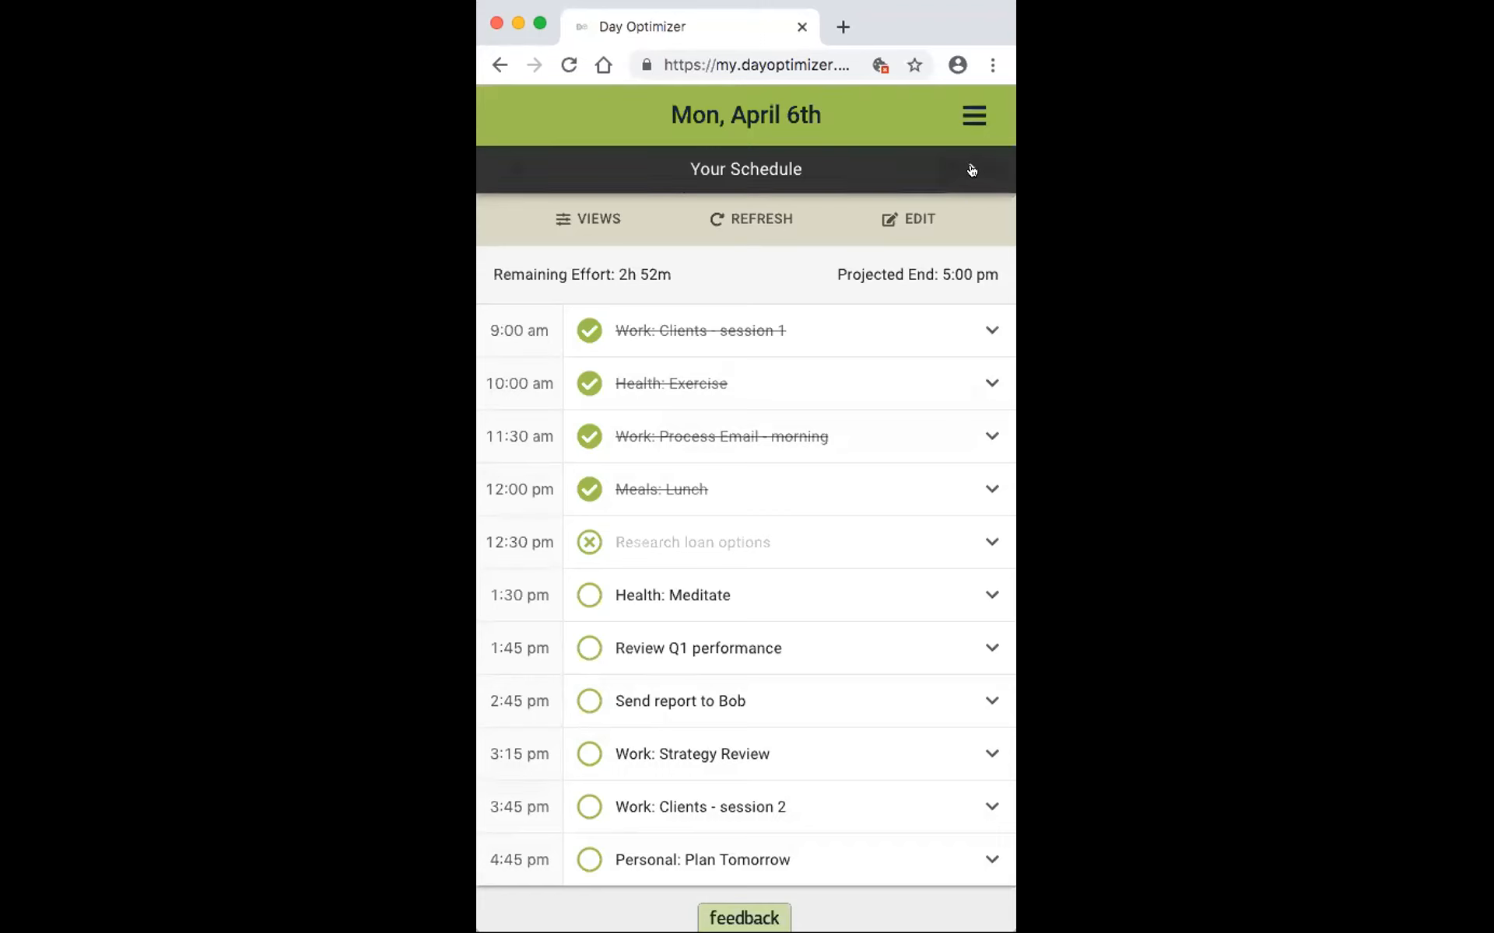
click(971, 170)
click(972, 170)
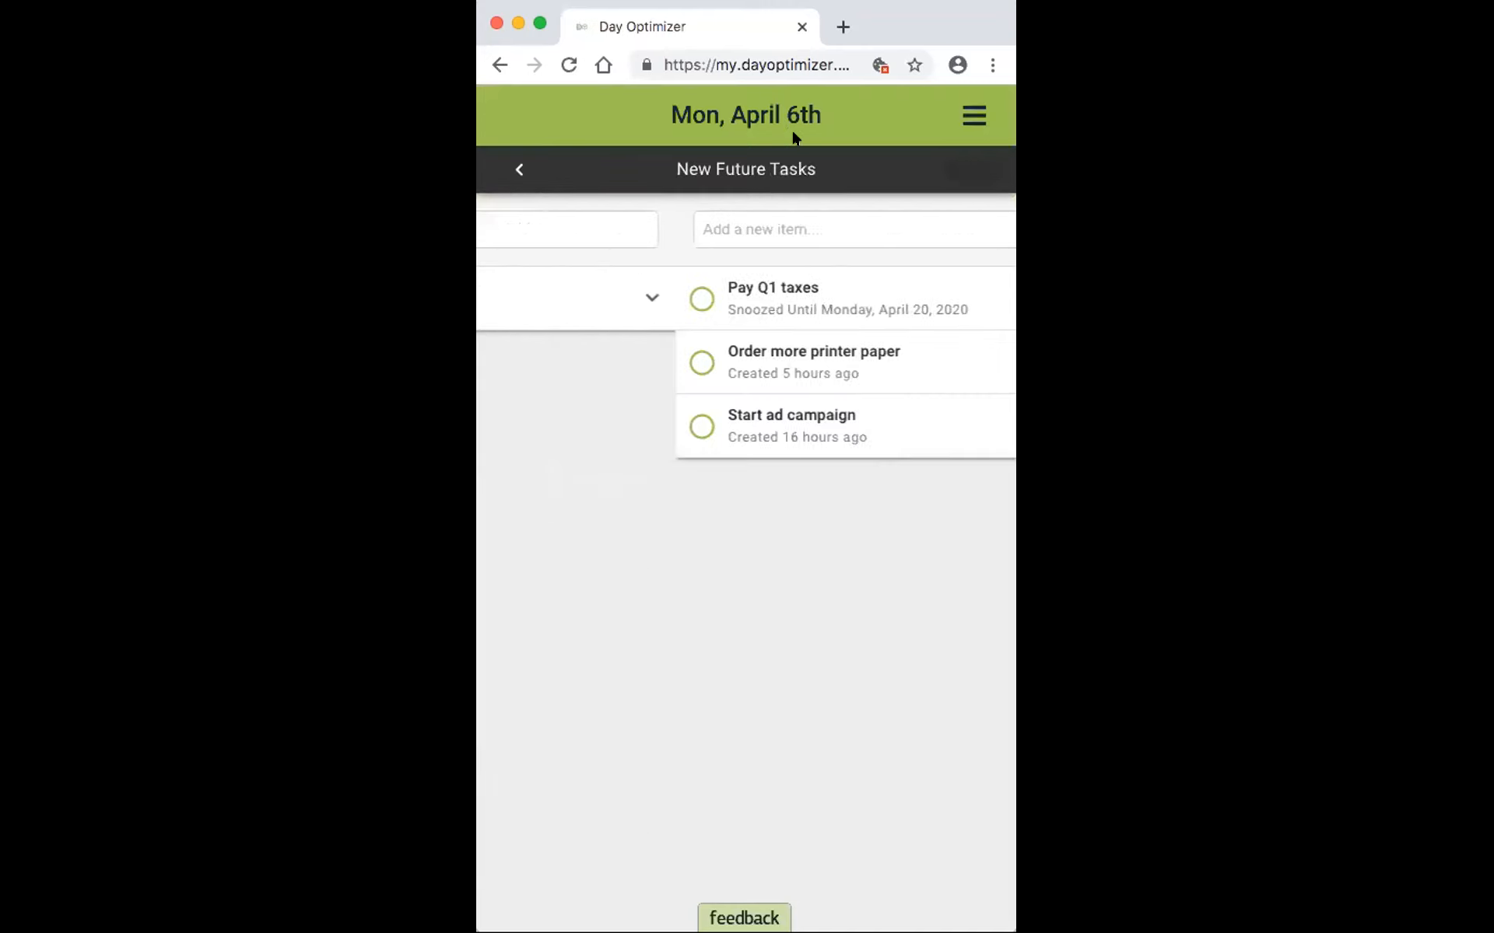
click(527, 170)
click(524, 169)
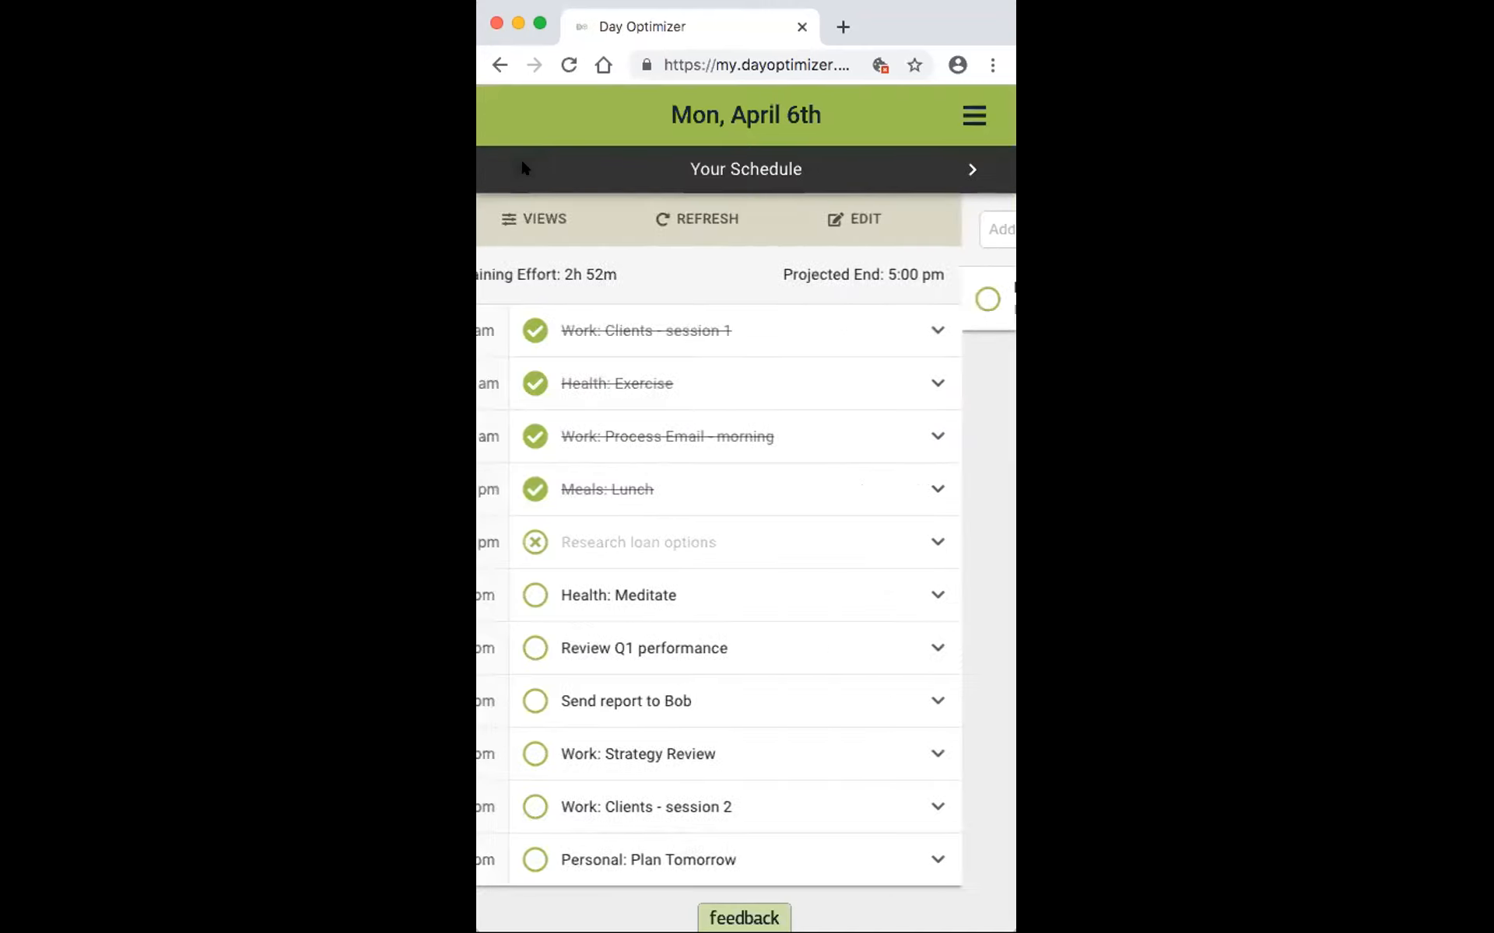
Step: Open the schedule for editing and review the Commit panels from Add Unfinished Tasks to Finalize Commitments, ending at the Allocate stage
click(911, 223)
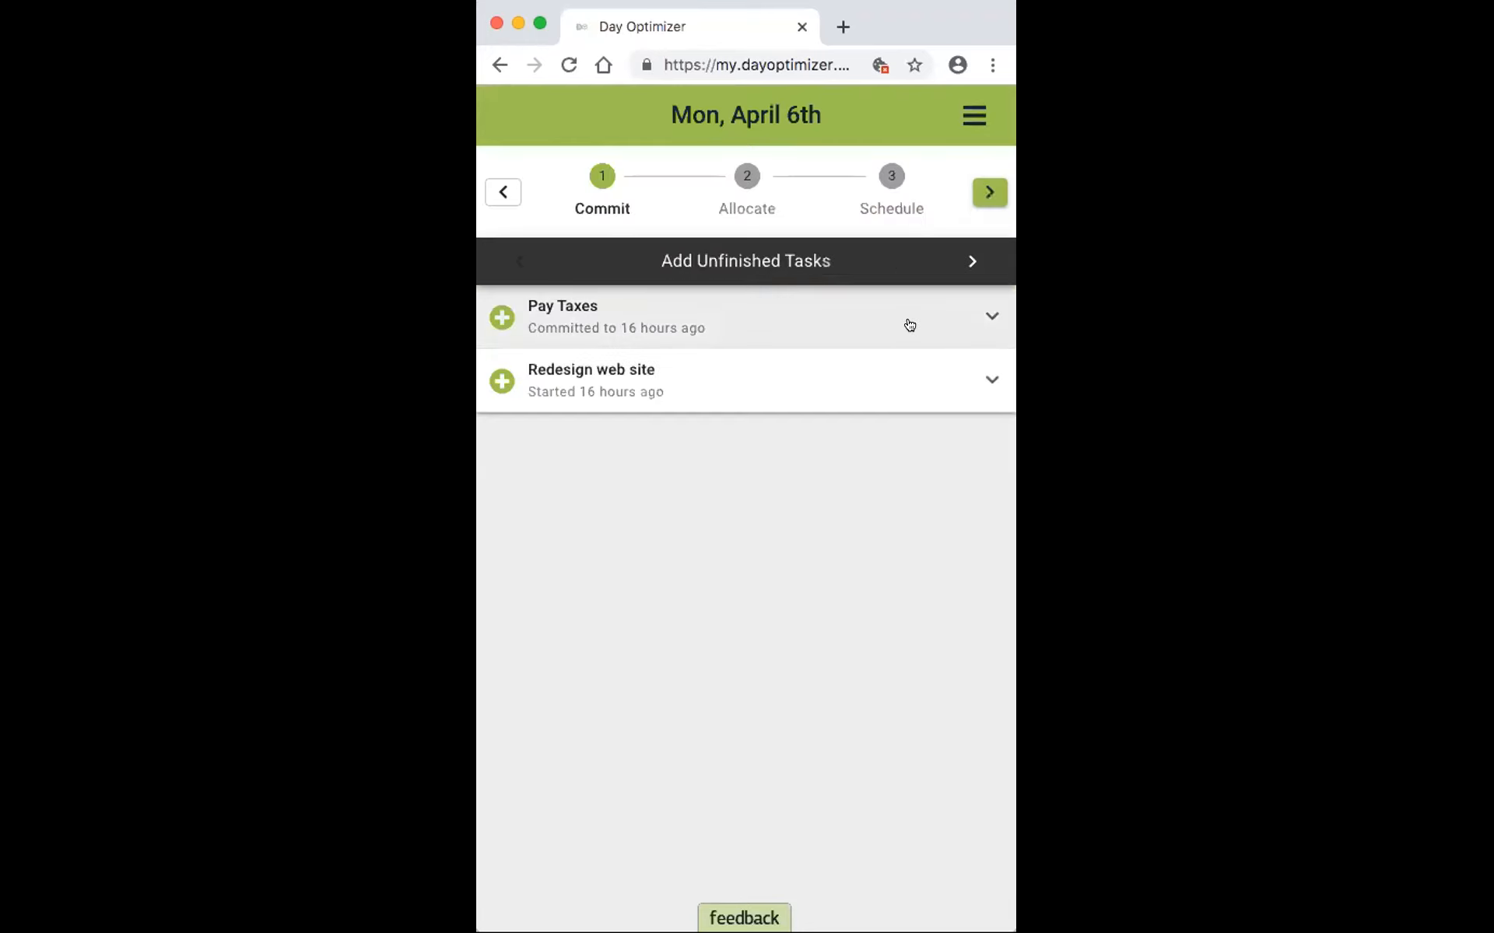
click(971, 259)
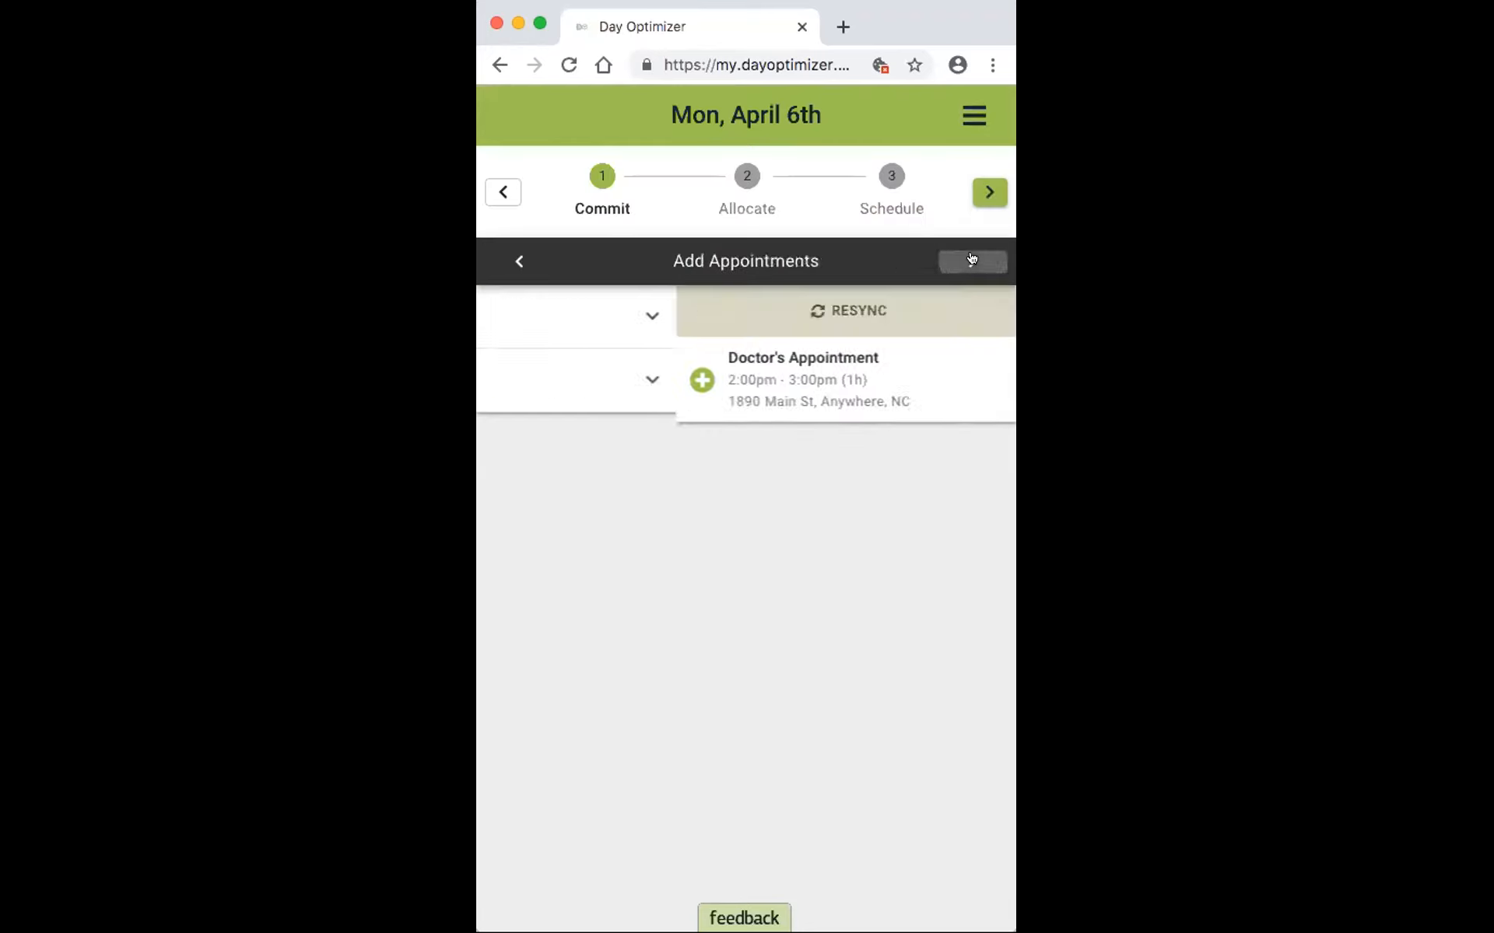
click(971, 259)
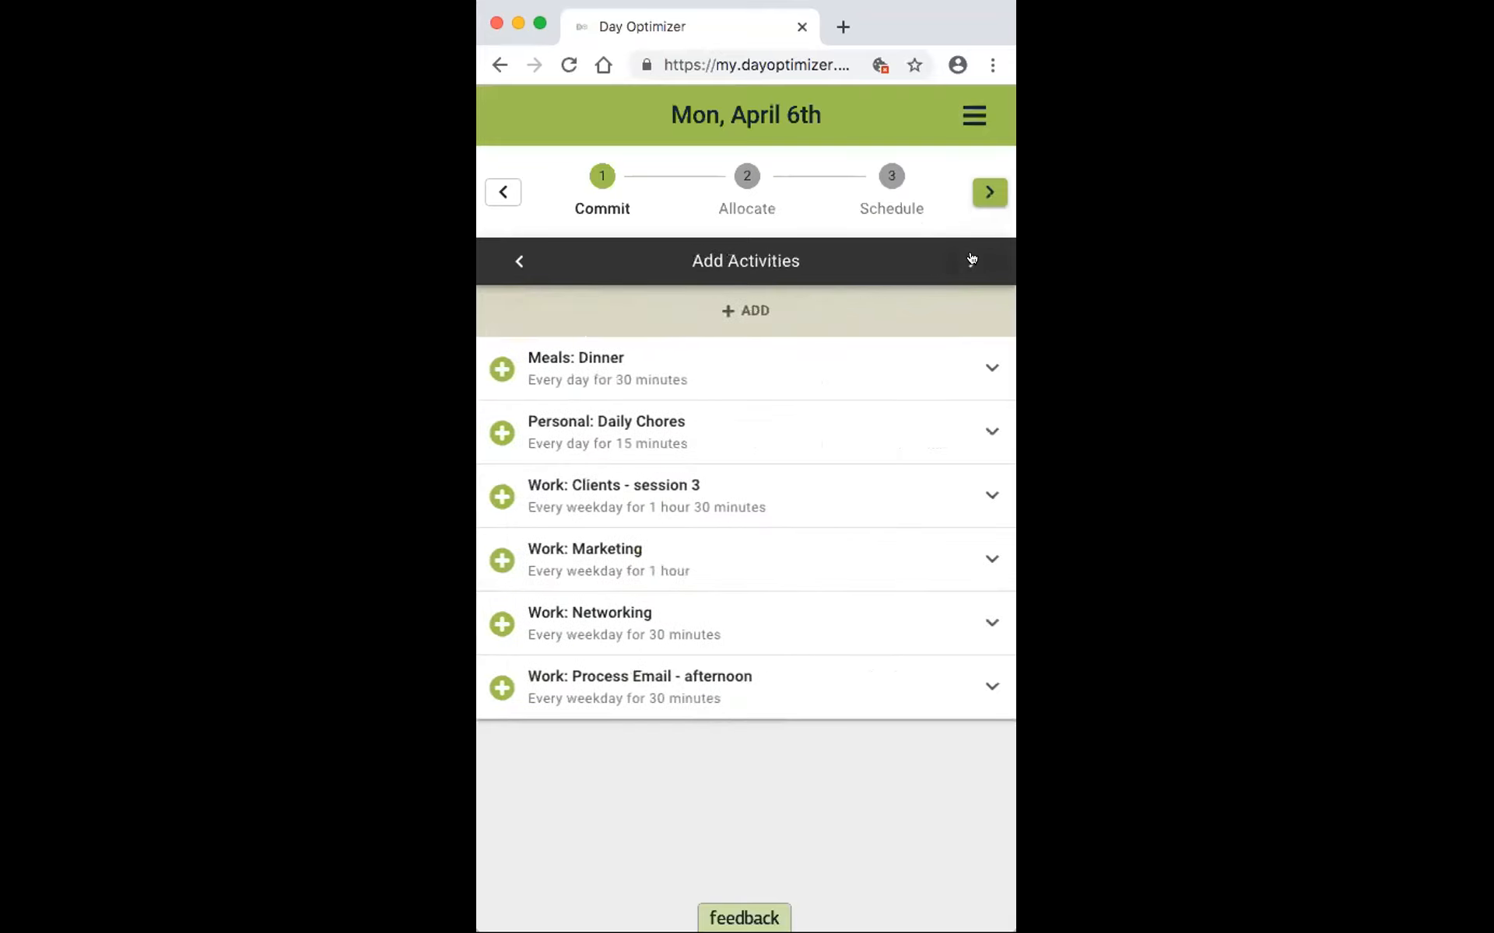
click(971, 259)
click(971, 259)
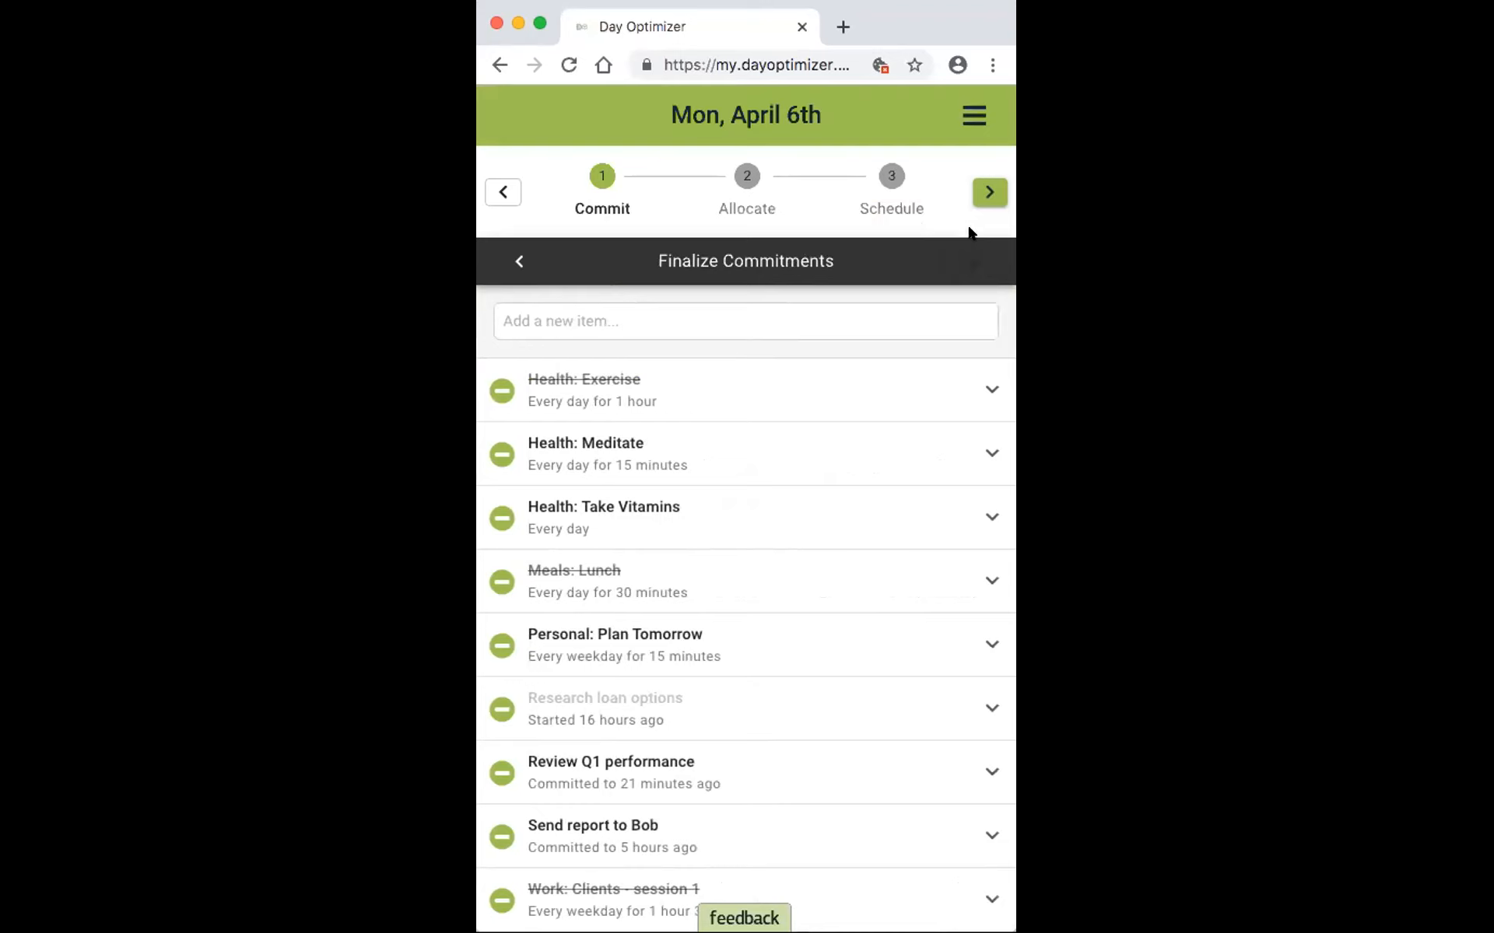
click(987, 189)
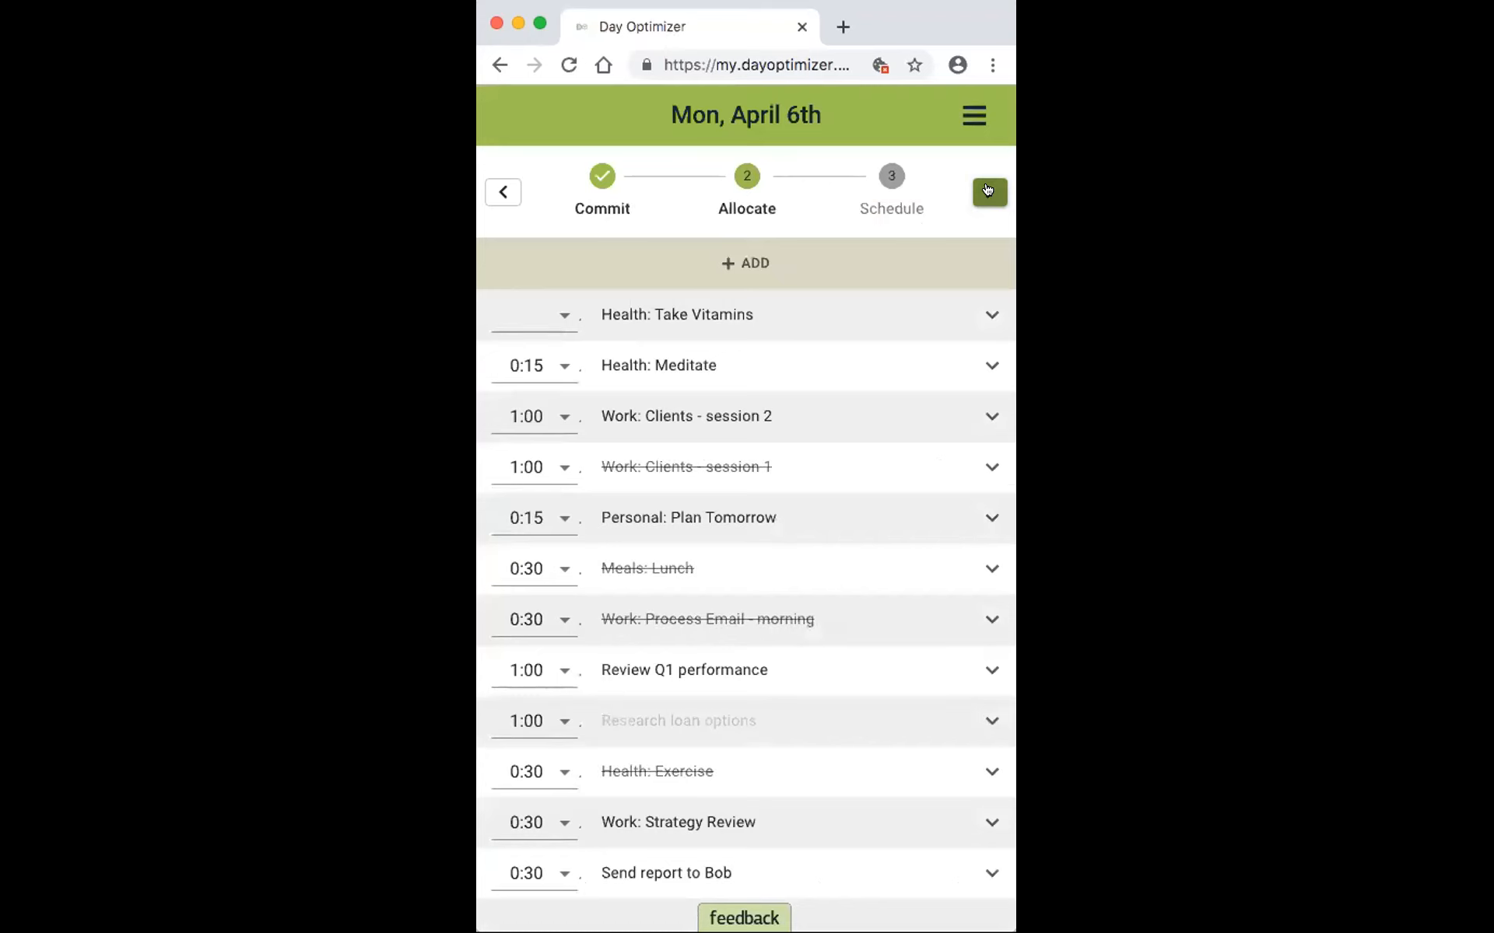
Step: Show and close the mobile navigation menu, and return the browser window to full screen
click(974, 115)
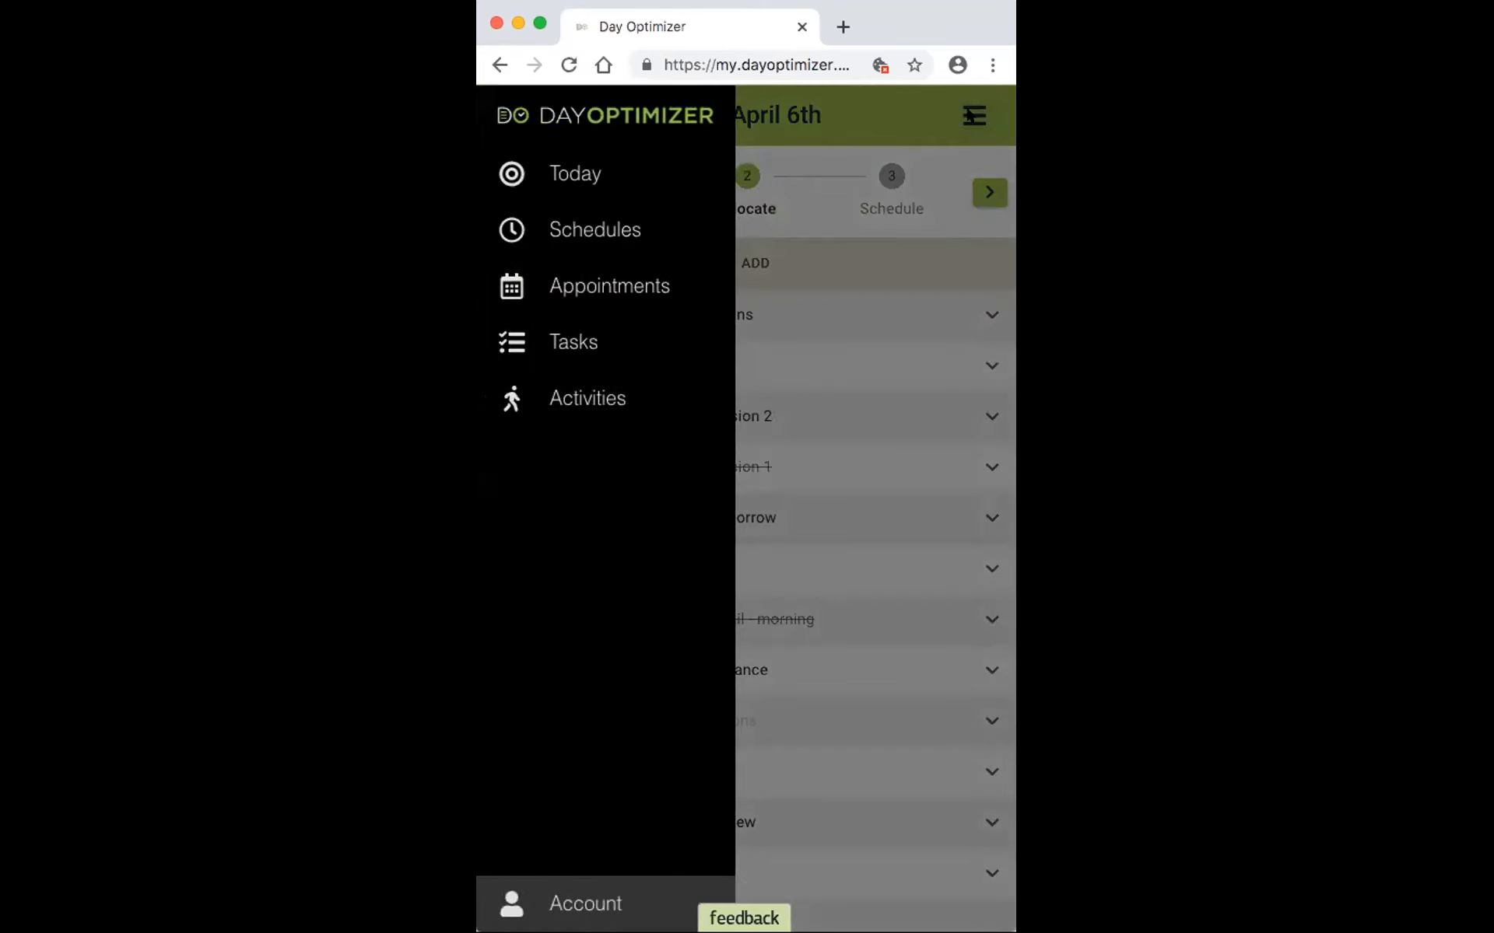
click(883, 125)
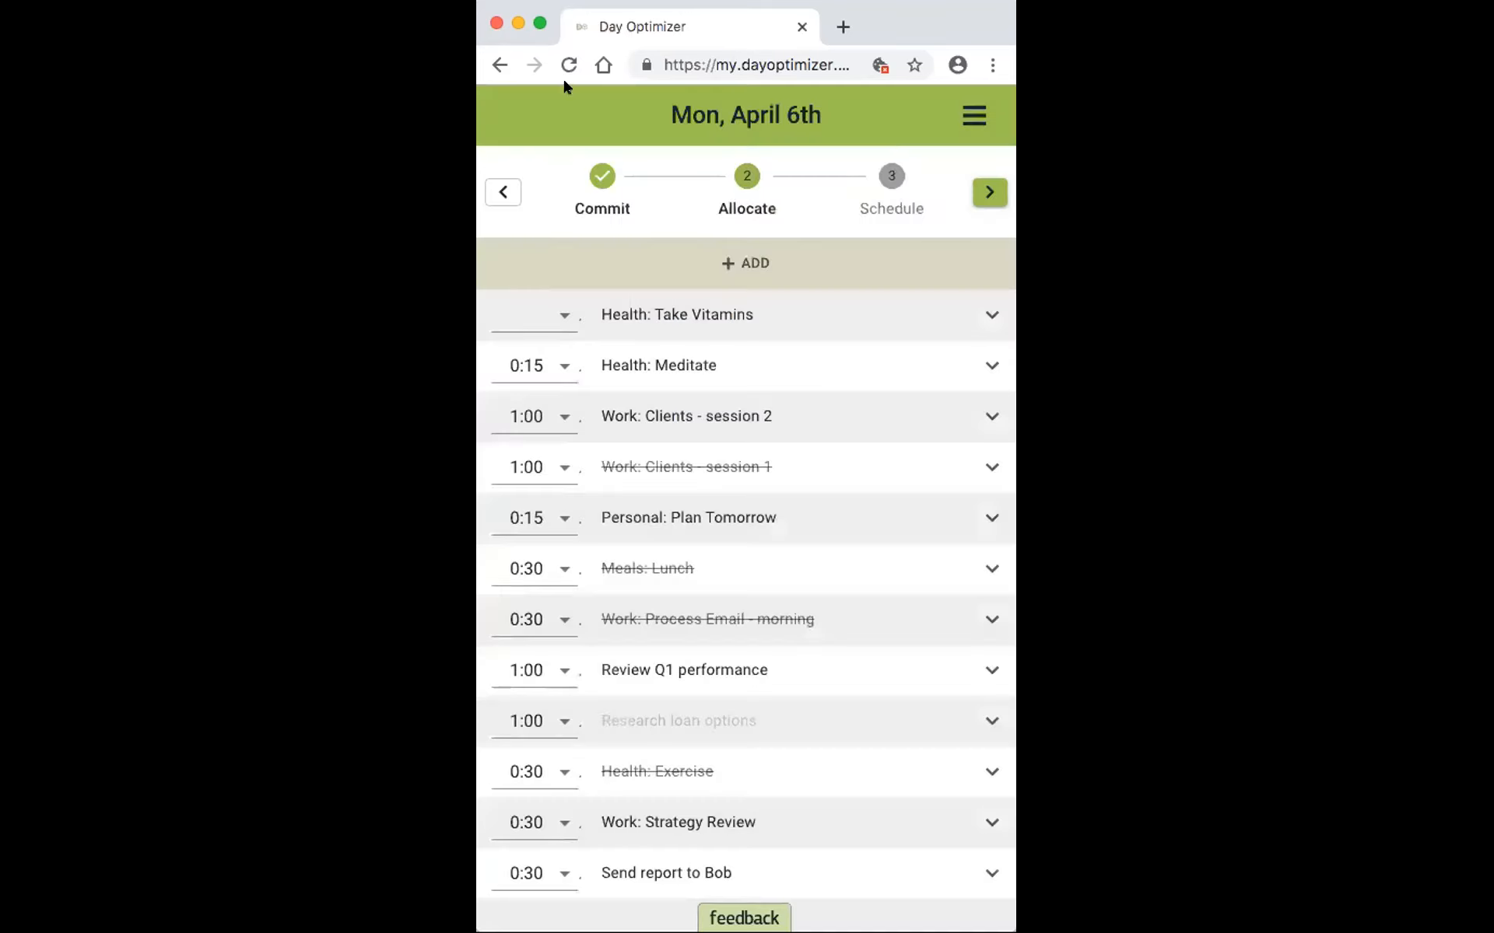
click(536, 22)
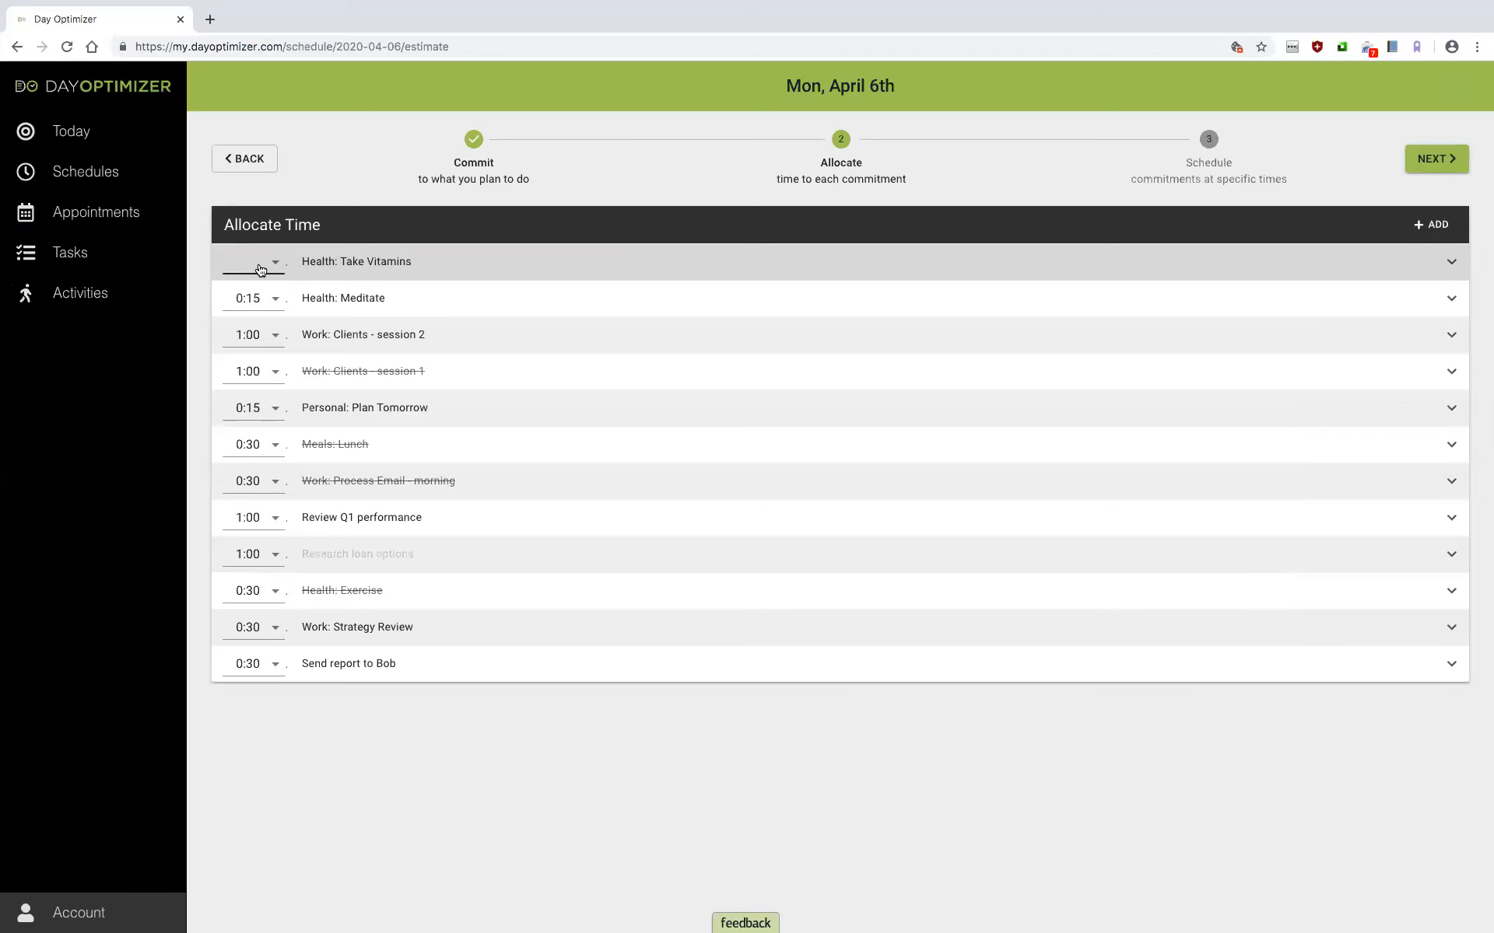
click(285, 46)
click(285, 46)
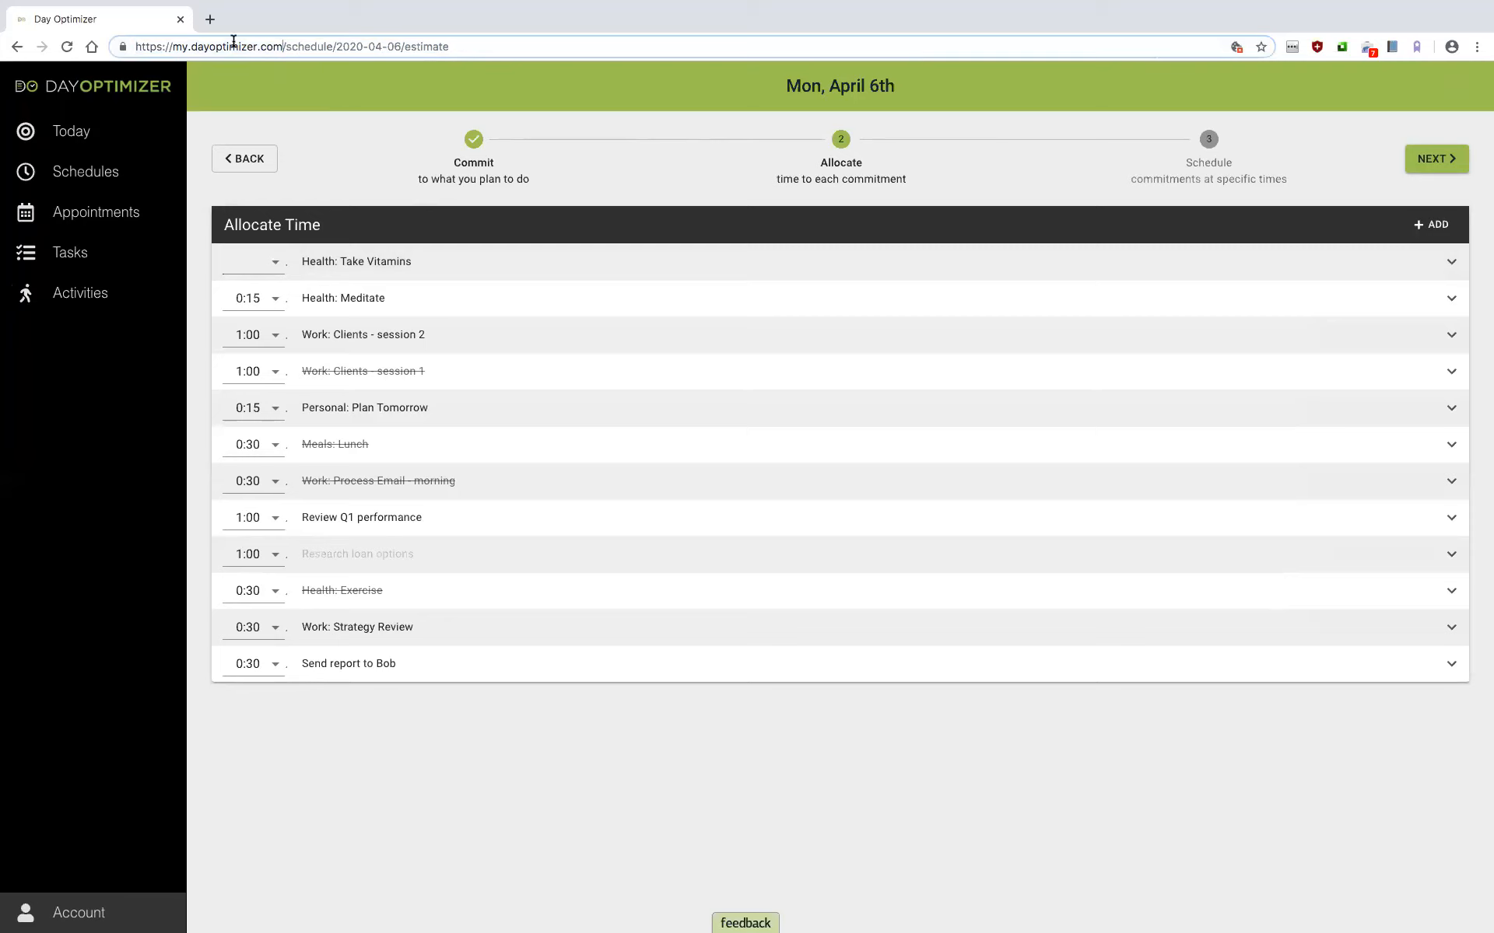
key(shift+Home)
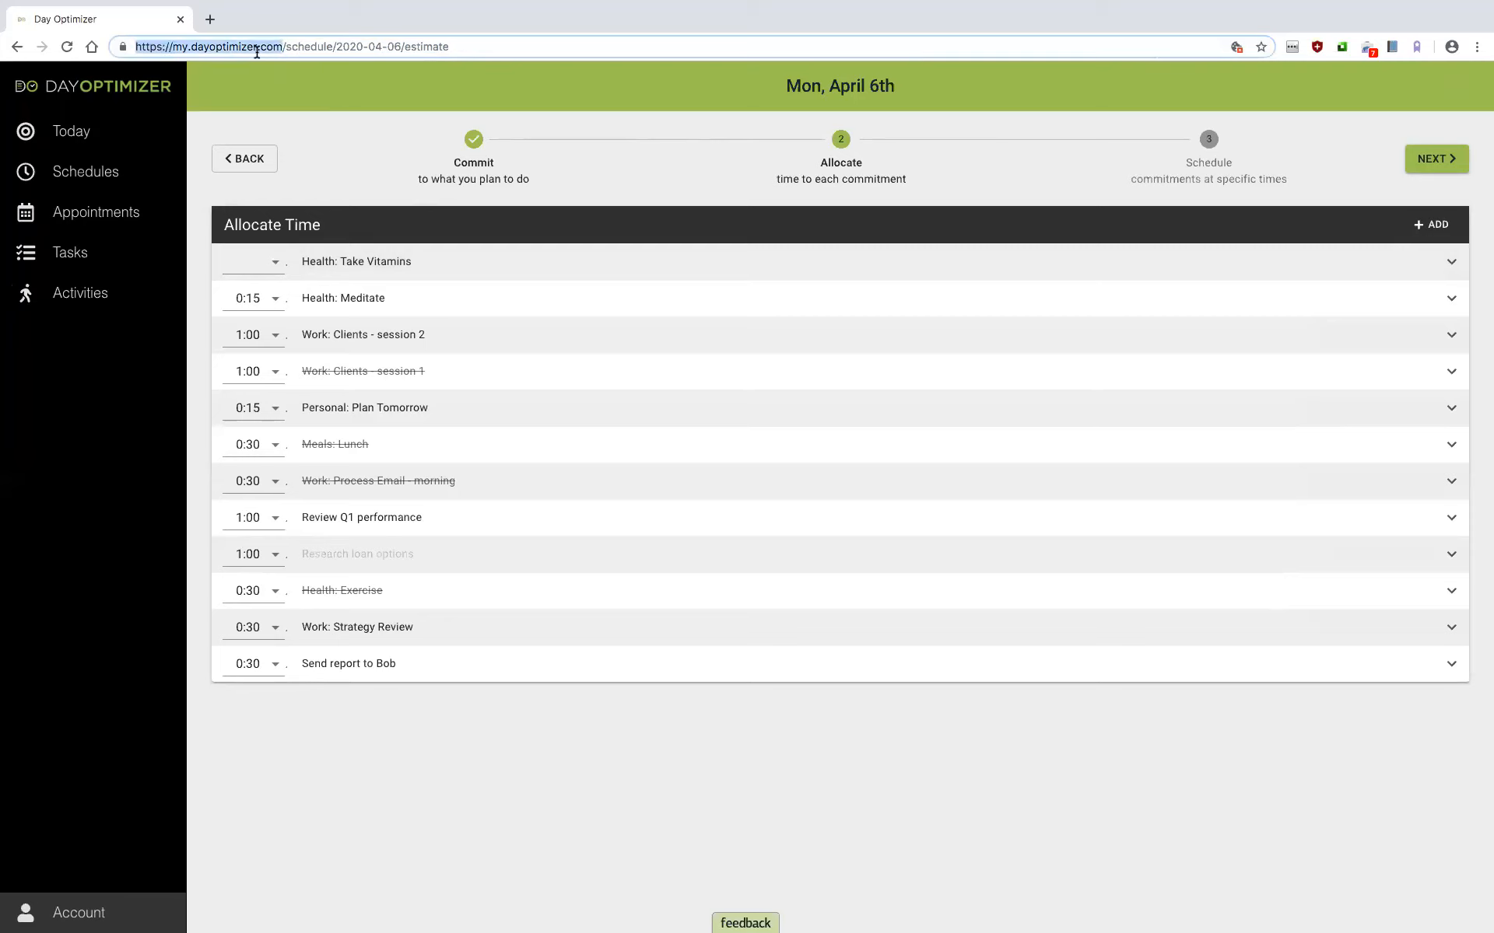